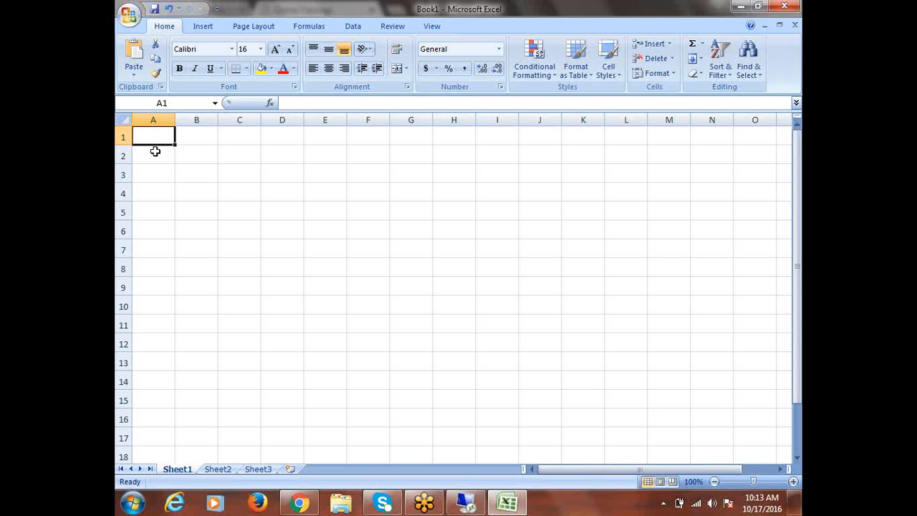
# - Enter Create Period Type, Create Accounting Calendar, Enable Currency and Create Chart of Accounts (COA) in A1–A4, then autofit column A
pyautogui.write('Create ')
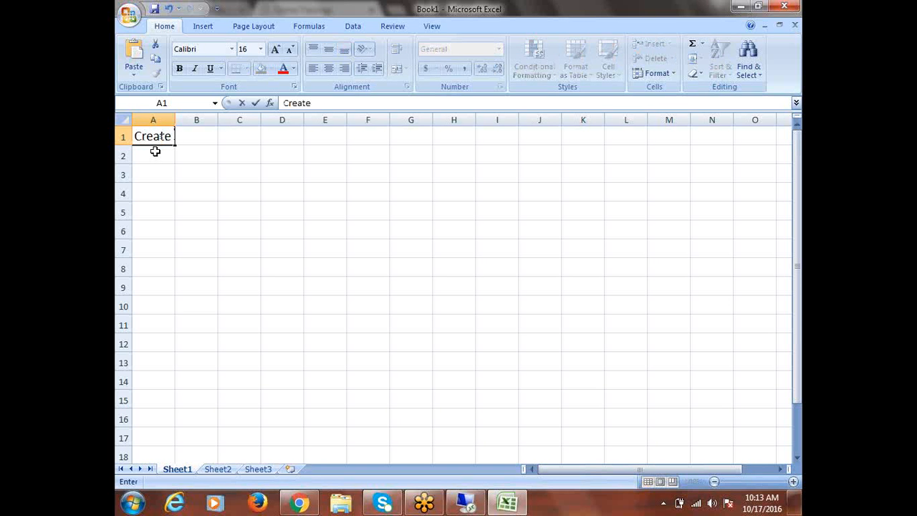
pyautogui.write('Period')
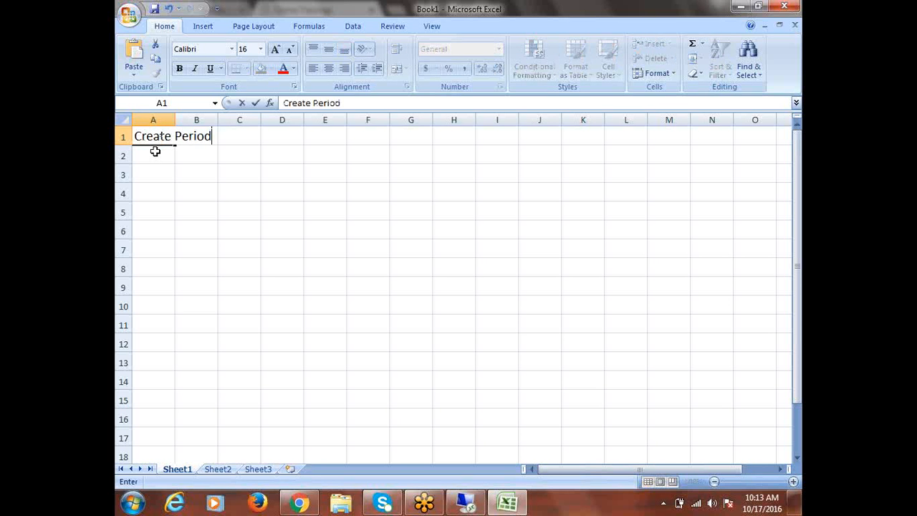
pyautogui.write(' Type')
pyautogui.press('Return')
pyautogui.write('C')
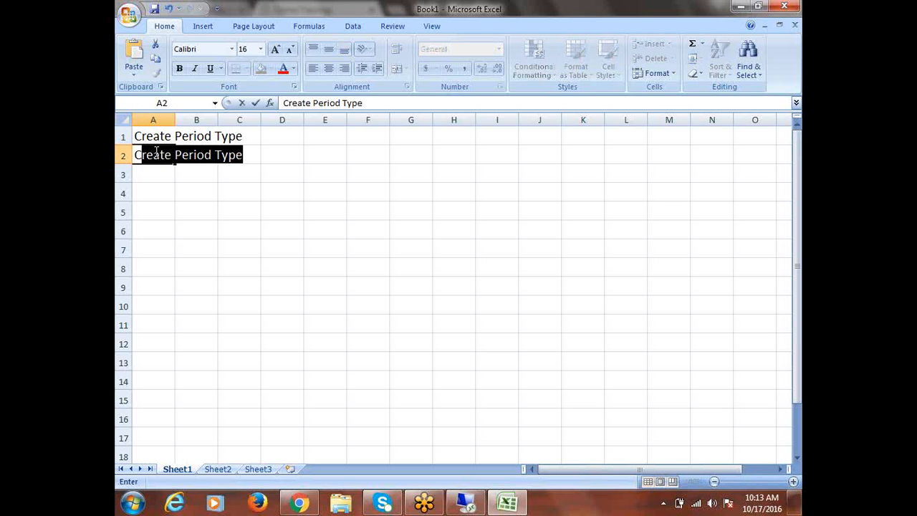
pyautogui.write('reate')
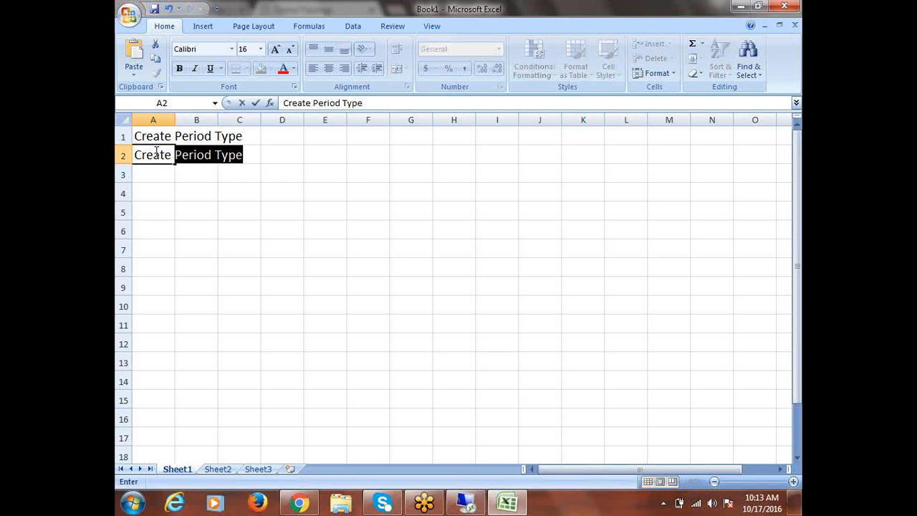
pyautogui.write(' Accounting Calendar')
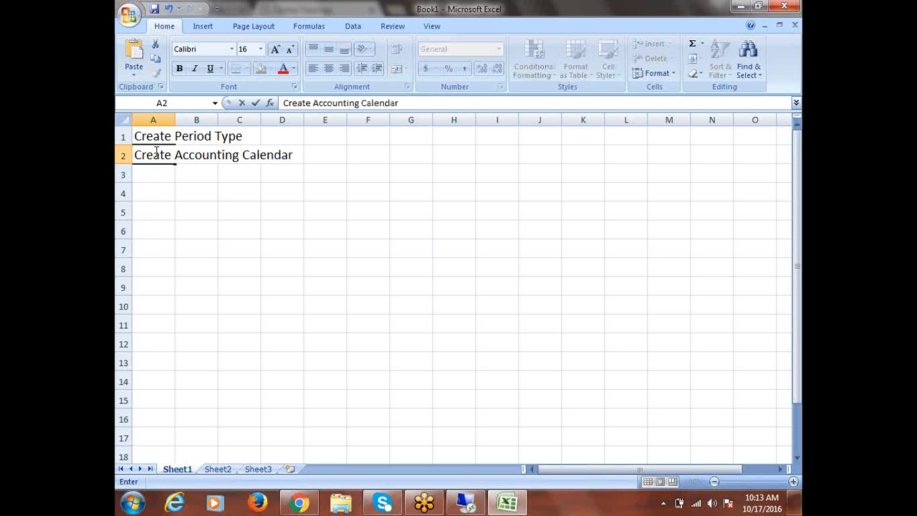
pyautogui.press('Return')
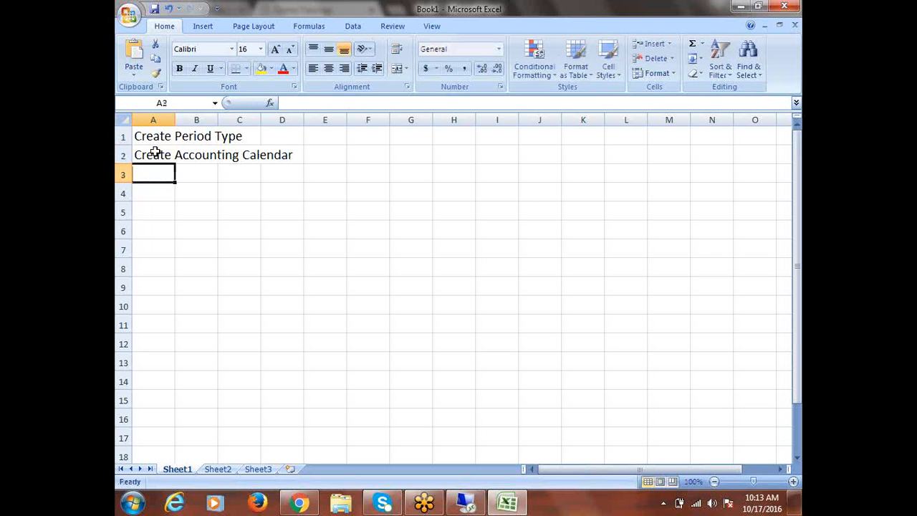
pyautogui.write('Enable')
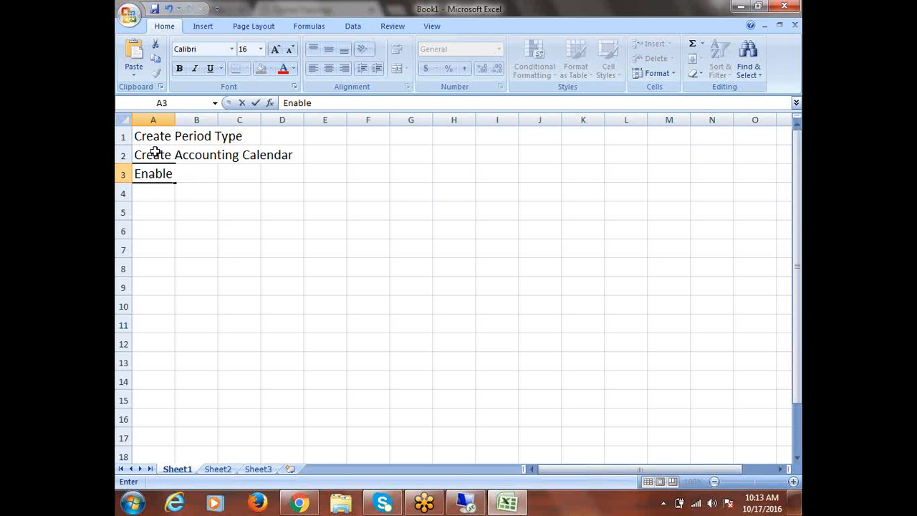
pyautogui.write(' Currency')
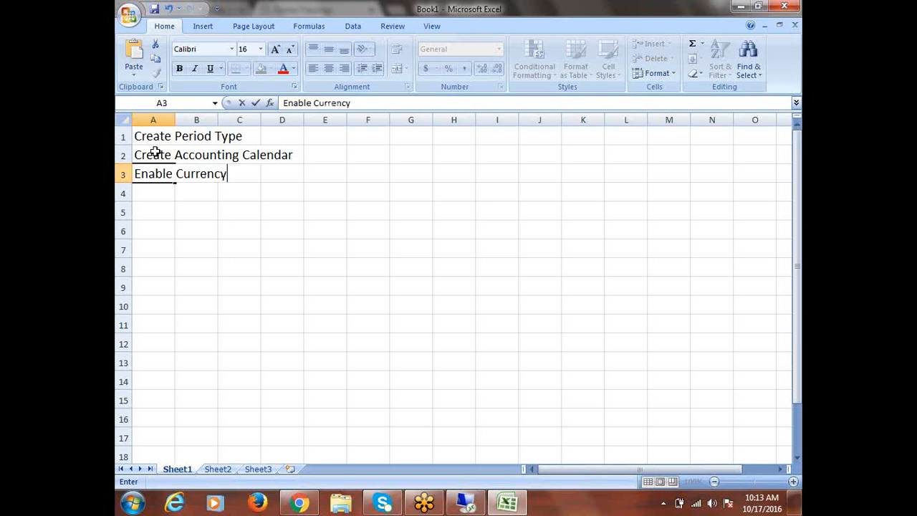
pyautogui.press('Return')
pyautogui.write('Create')
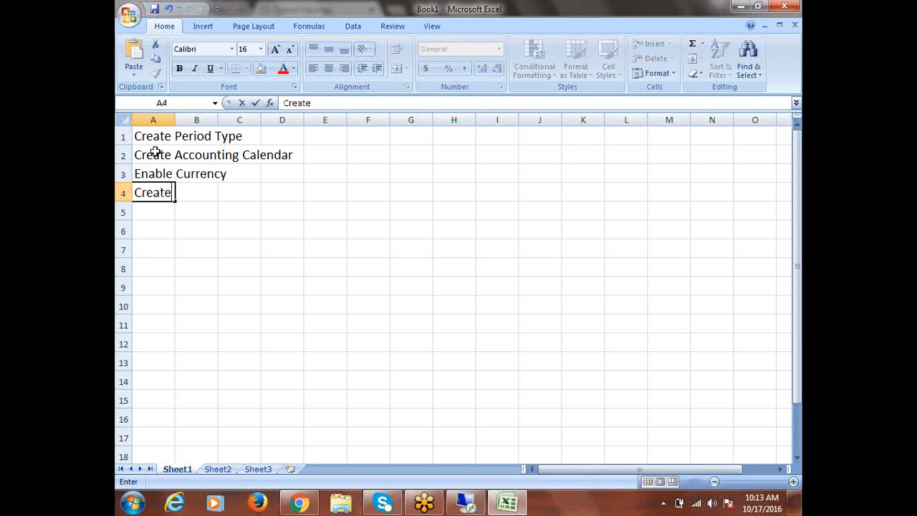
pyautogui.write(' Chart ')
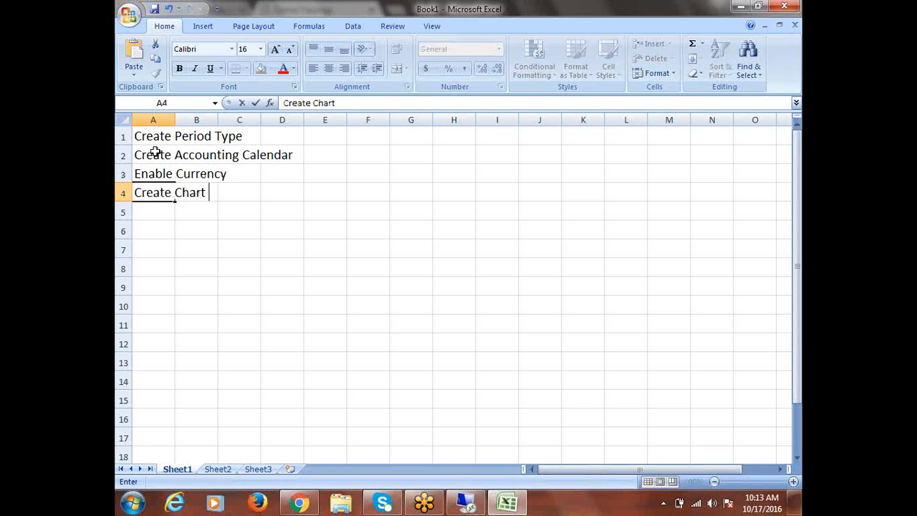
pyautogui.write('of Accoun')
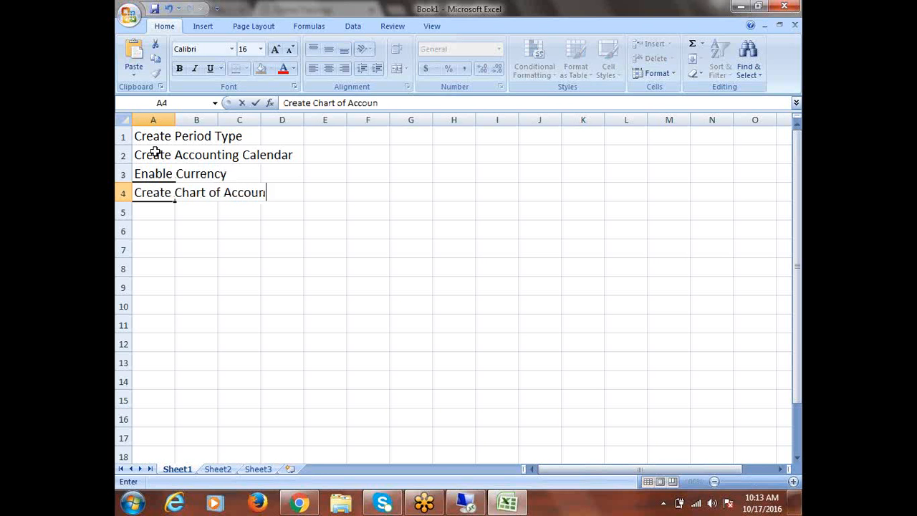
pyautogui.write('ts (COA')
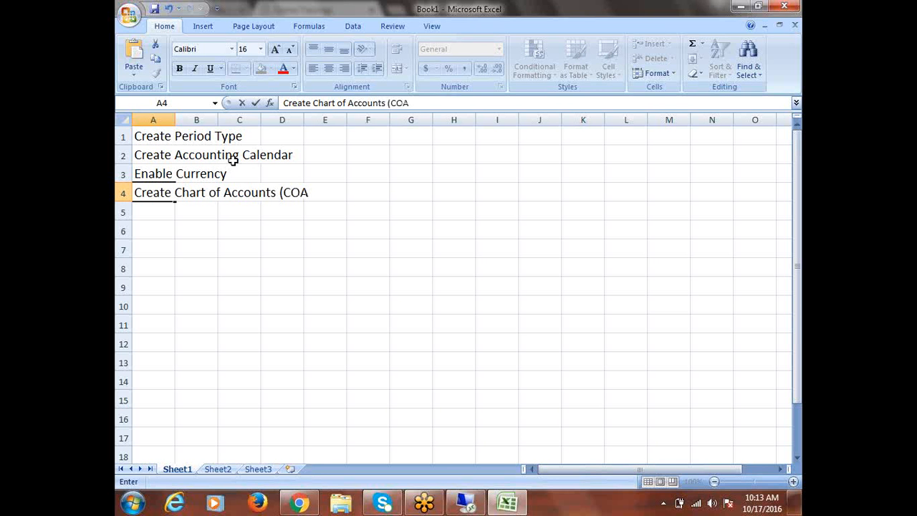
pyautogui.write(')')
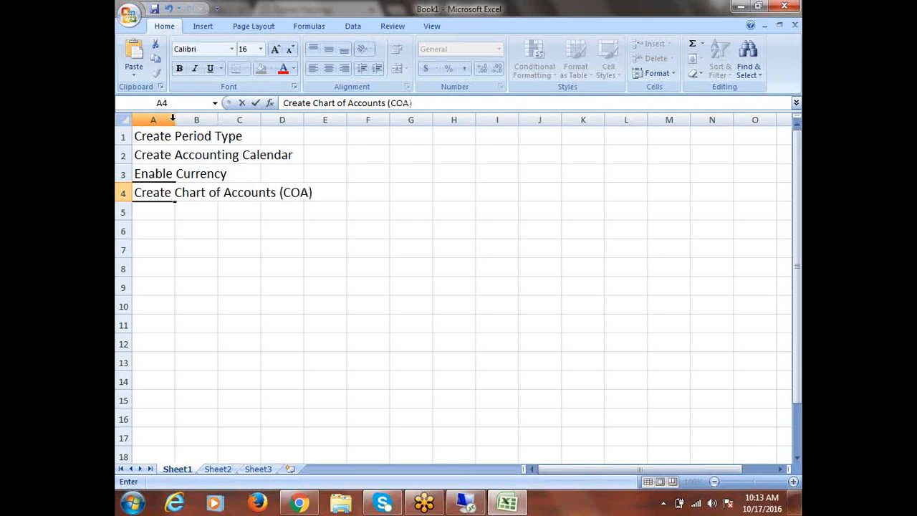
pyautogui.doubleClick(172, 119)
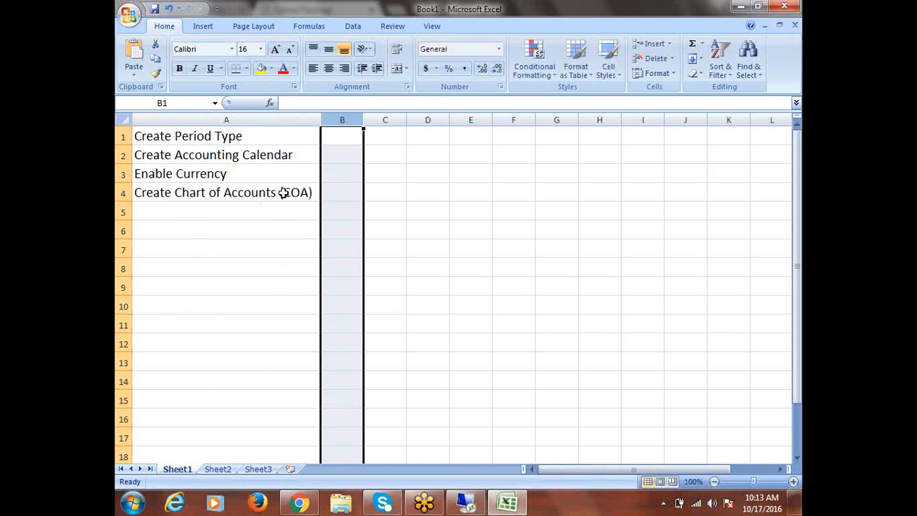
# - Enter Create Primary Ledger in cell A5
pyautogui.click(283, 192)
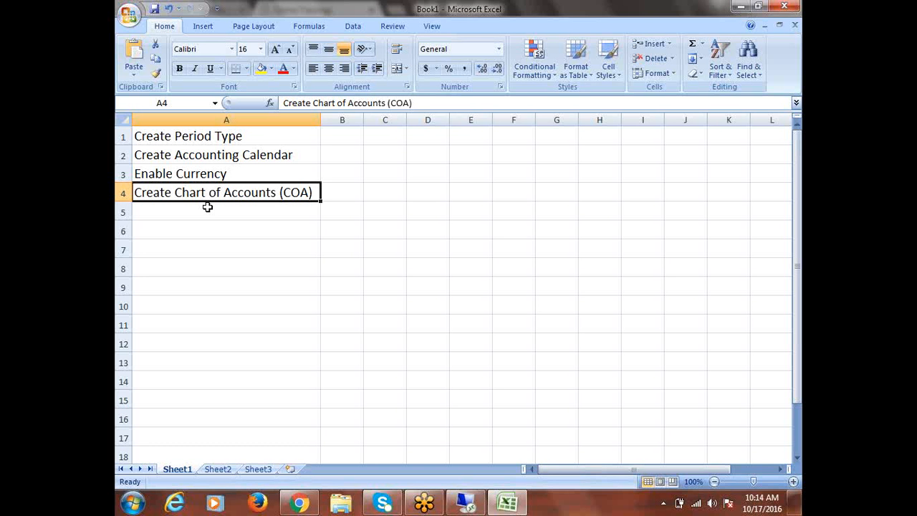
pyautogui.click(203, 208)
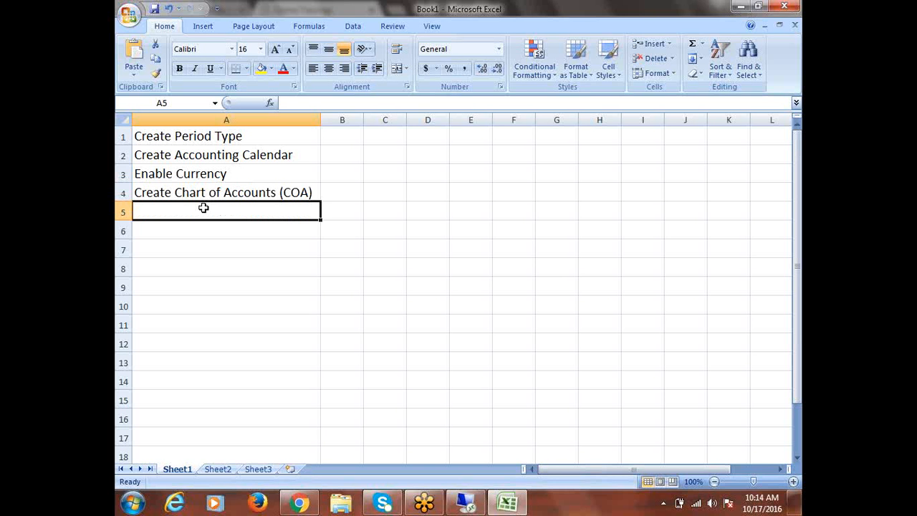
pyautogui.write('C')
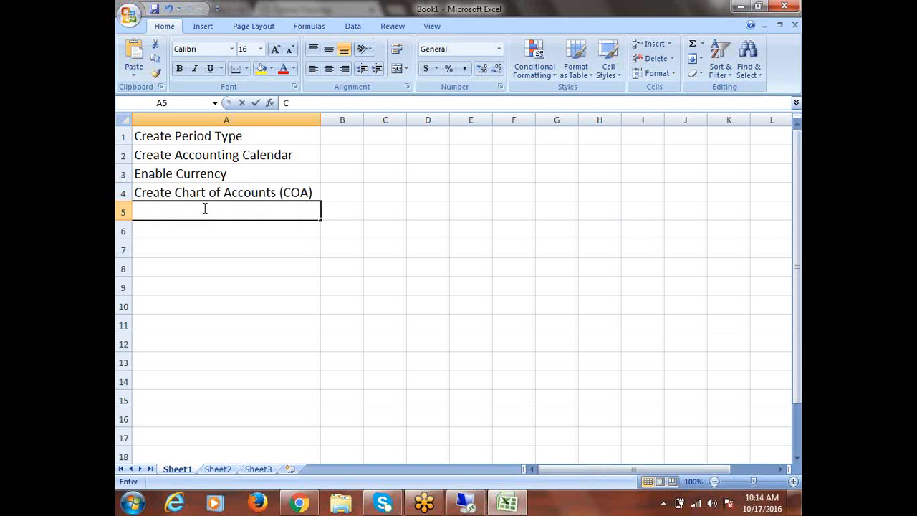
pyautogui.write('reate Pri')
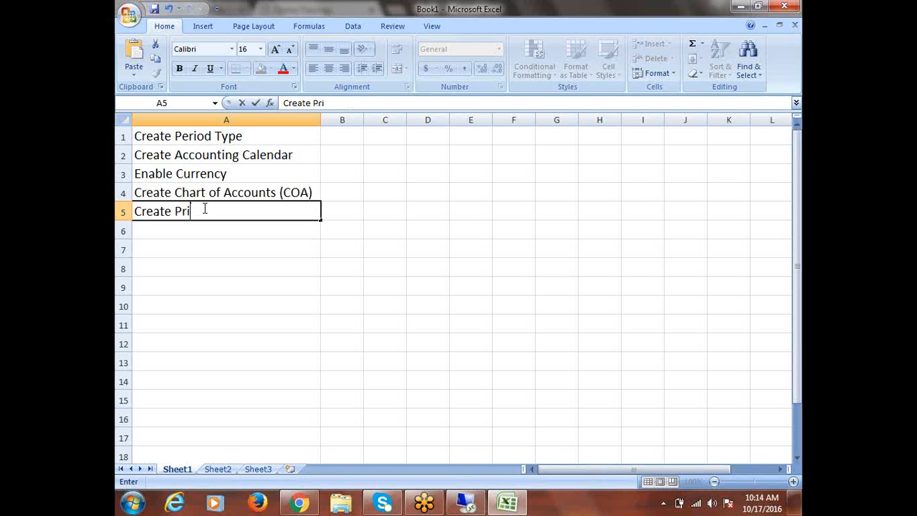
pyautogui.write('mary Ledger')
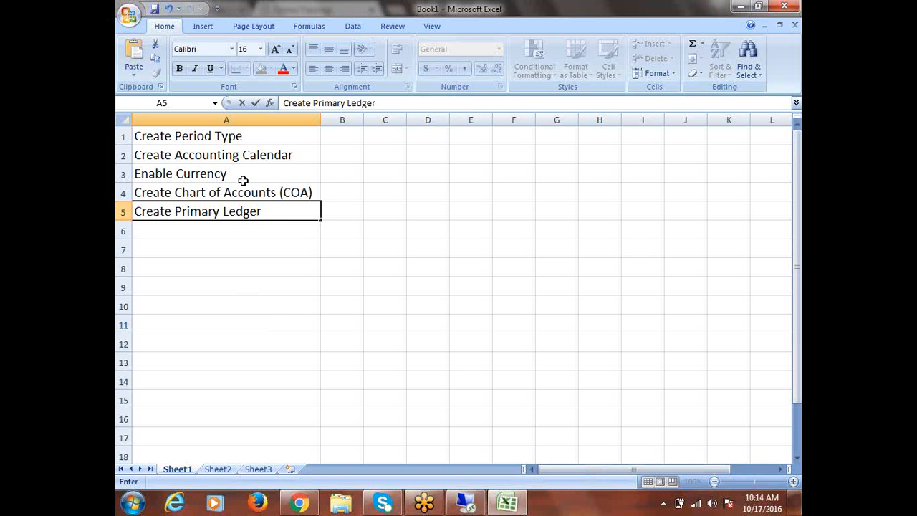
pyautogui.click(275, 214)
pyautogui.click(223, 155)
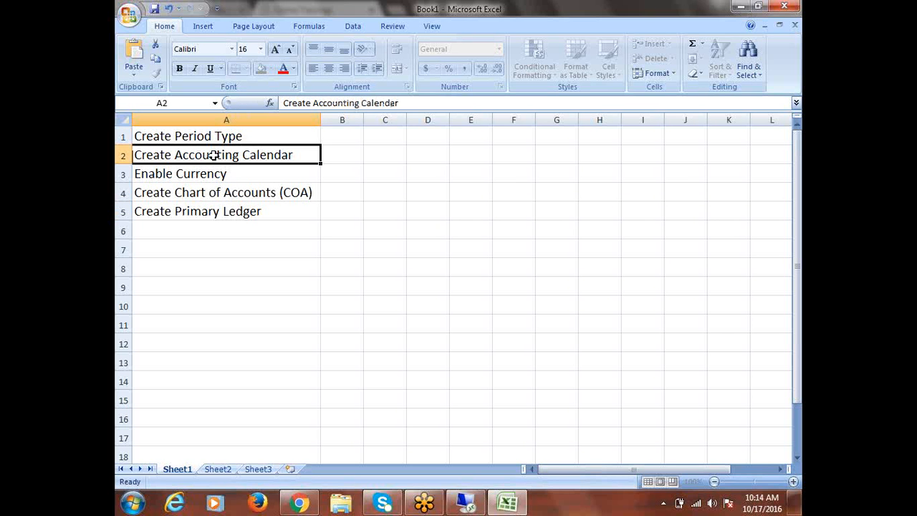
# - Review the list by stepping through cells A3 to A6, ending back on A5
pyautogui.click(195, 179)
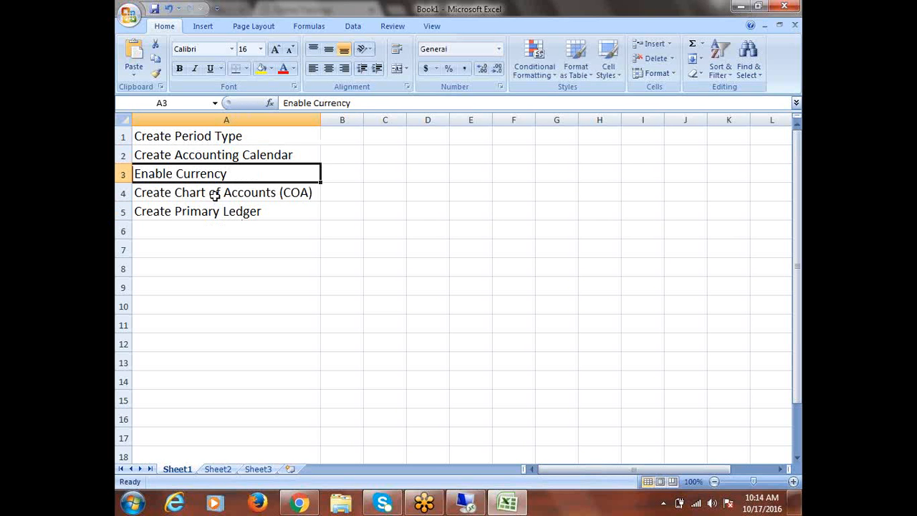
pyautogui.click(213, 193)
pyautogui.click(250, 211)
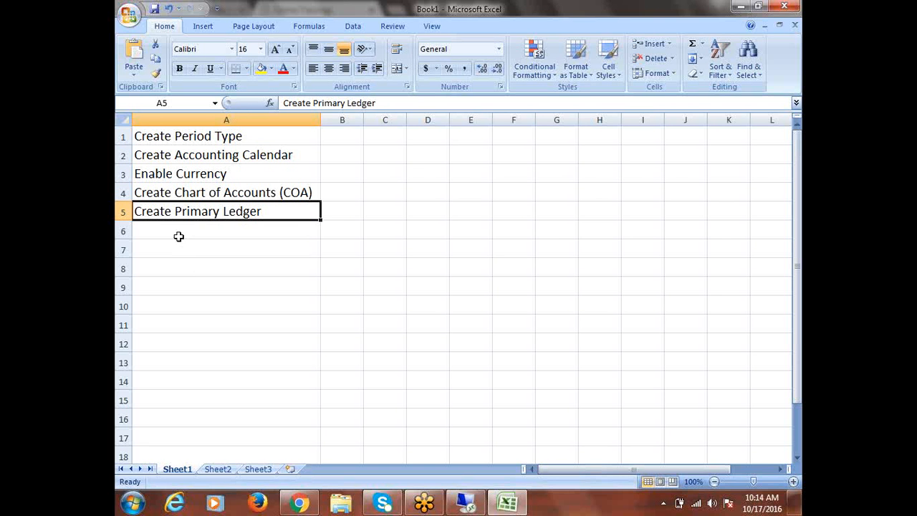
pyautogui.click(179, 232)
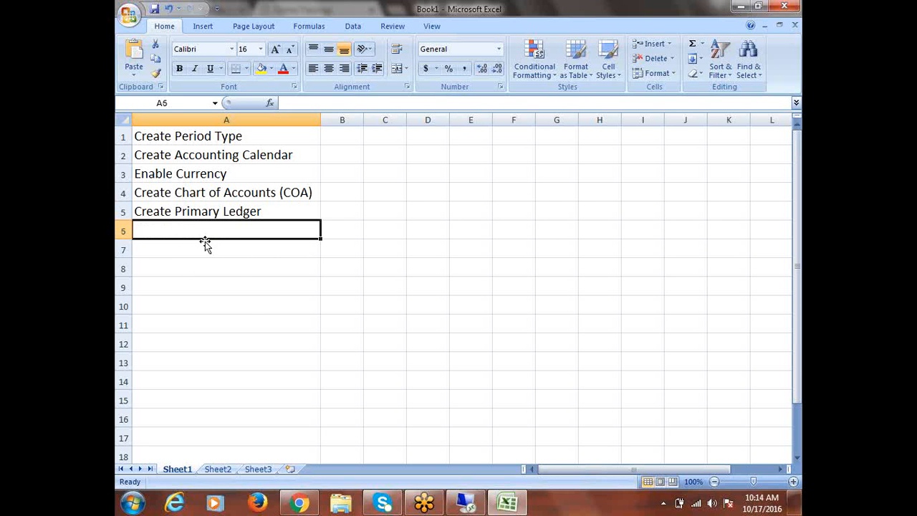
pyautogui.click(212, 212)
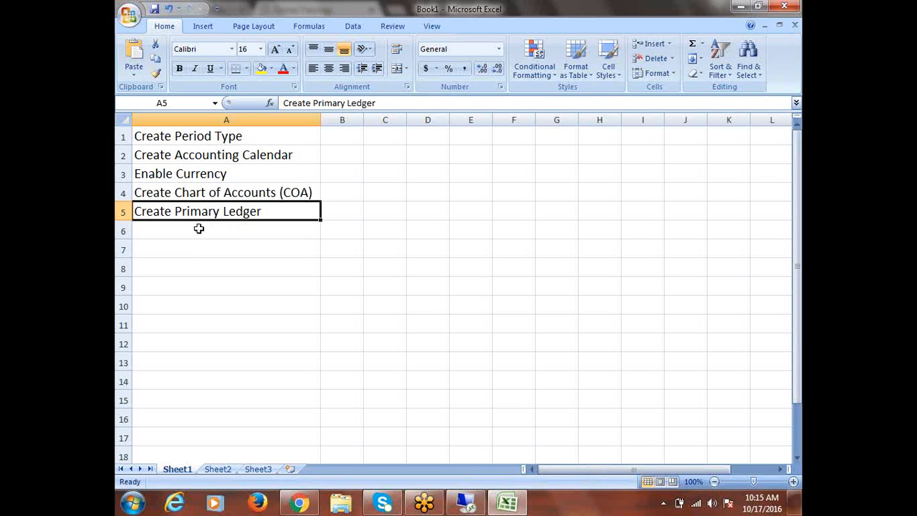
# - Enter Create Legal Entity in cell A6
pyautogui.click(199, 228)
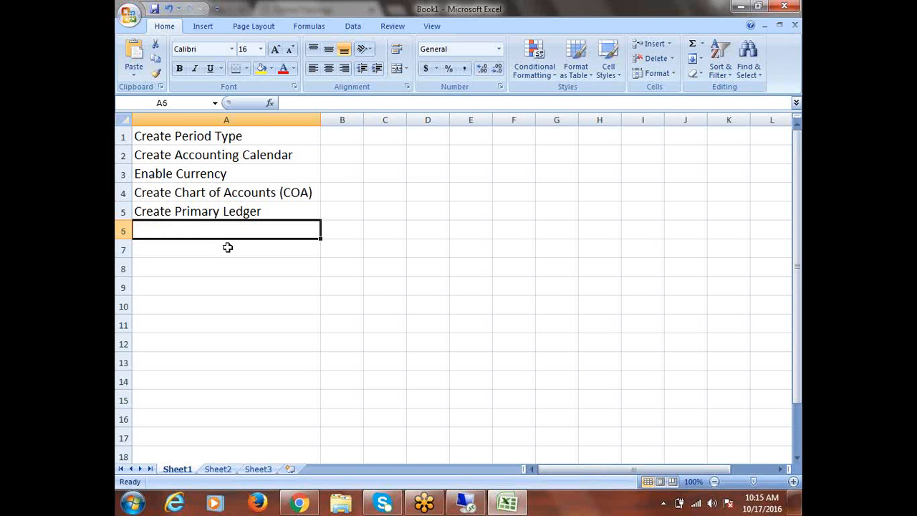
pyautogui.write('Create')
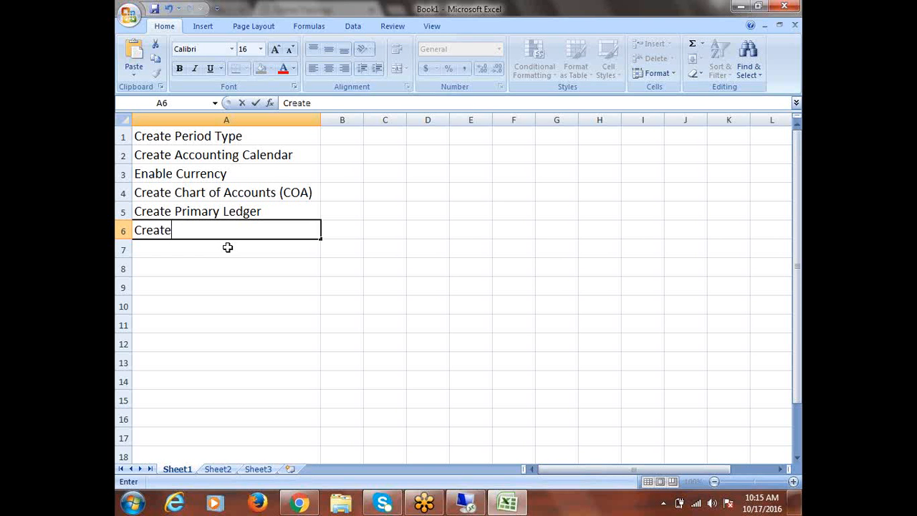
pyautogui.write(' Legal Entity')
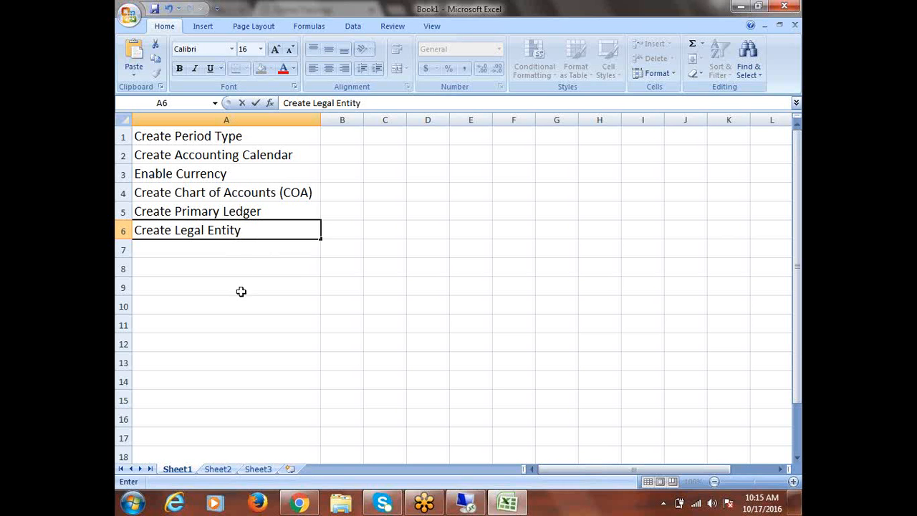
pyautogui.click(188, 247)
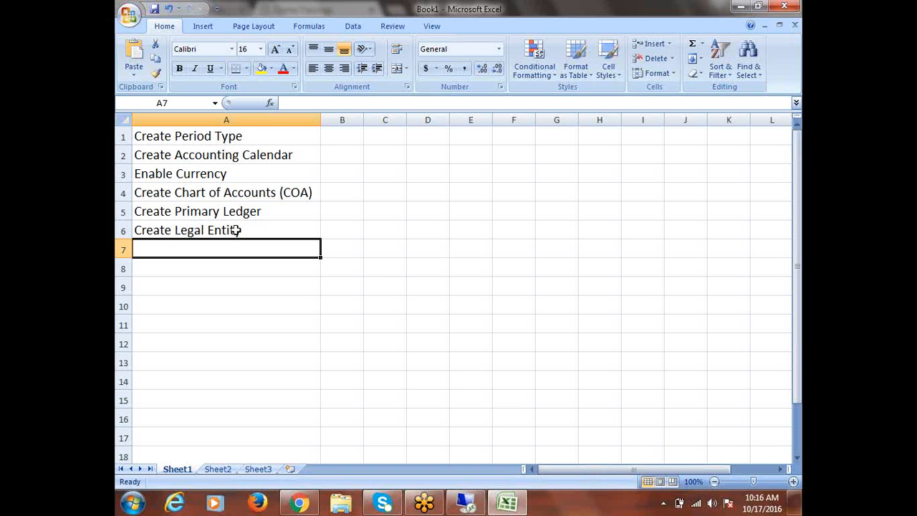
# - Enter Assign Legal Entity to Primary Ledger in cell A7
pyautogui.write('Assign')
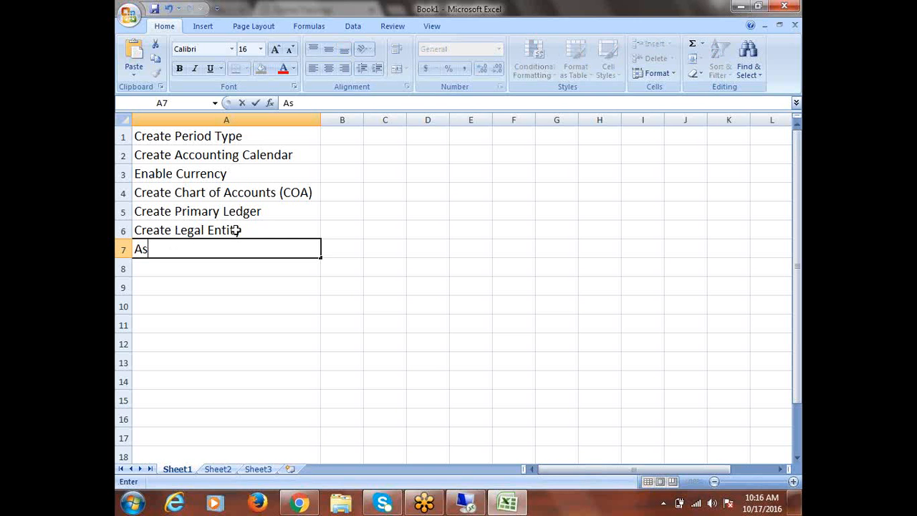
pyautogui.write('eg')
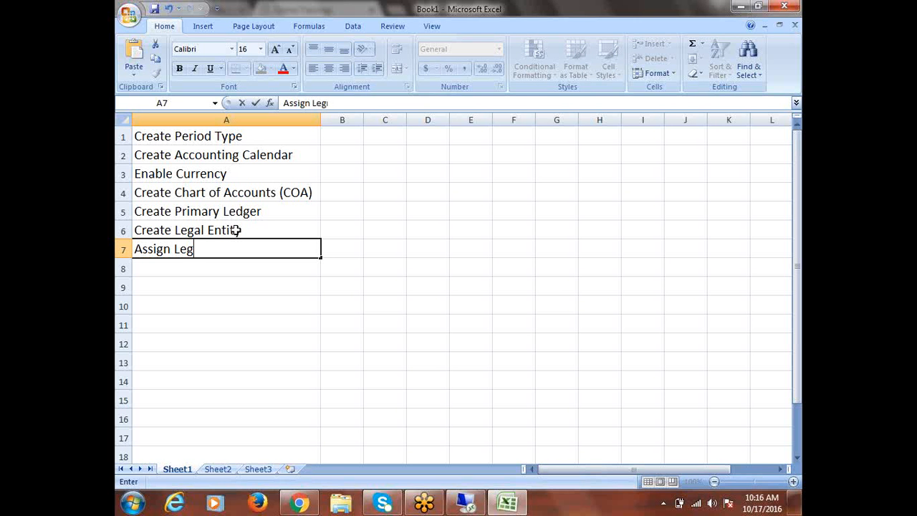
pyautogui.write('al Entity to')
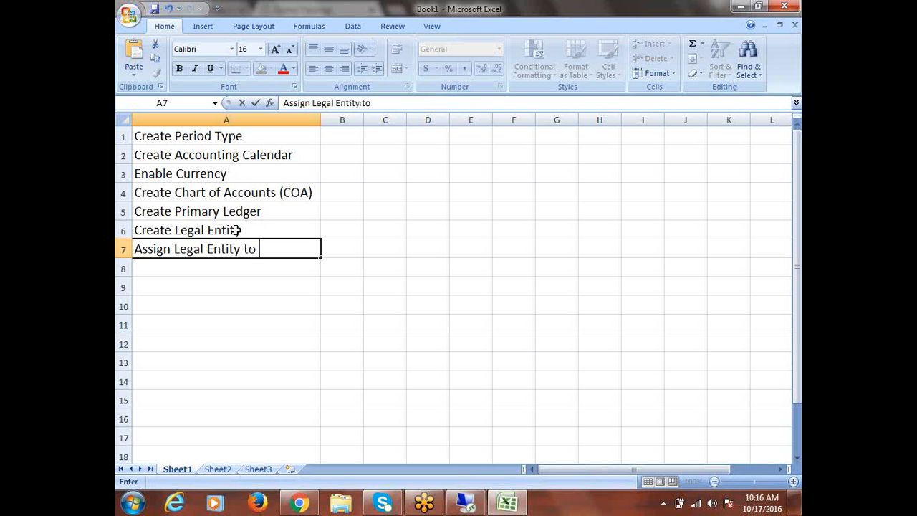
pyautogui.write(' Primary Ledger')
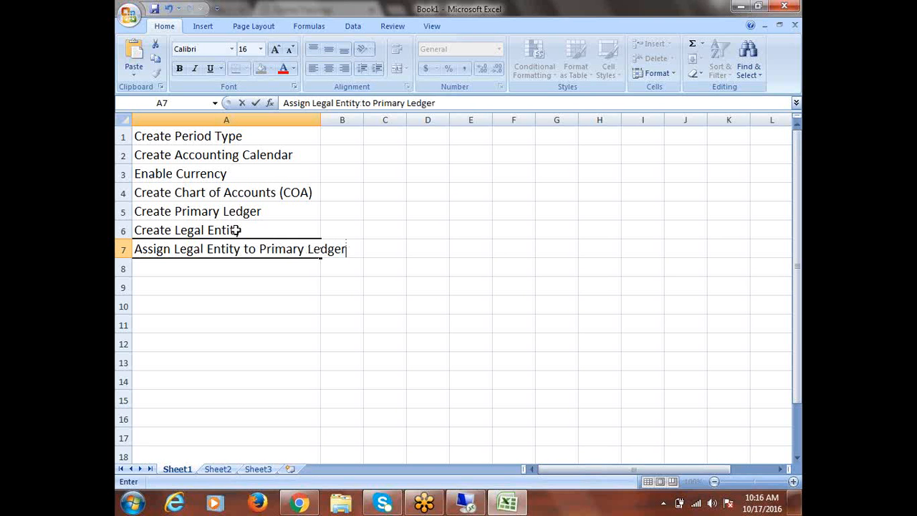
pyautogui.press('Return')
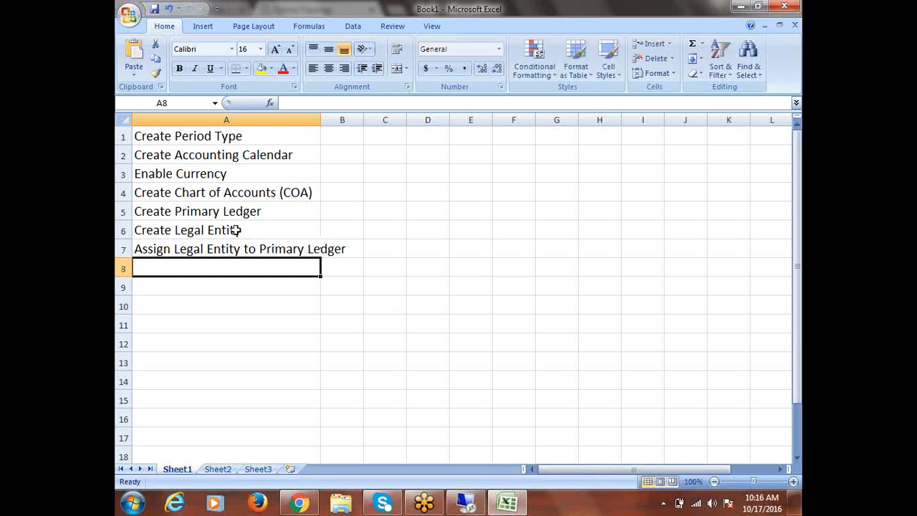
# - Enter 'Assign Balancing Segment Values (BSV) to Legal Entity' in A8 and autofit column A
pyautogui.write('Assign')
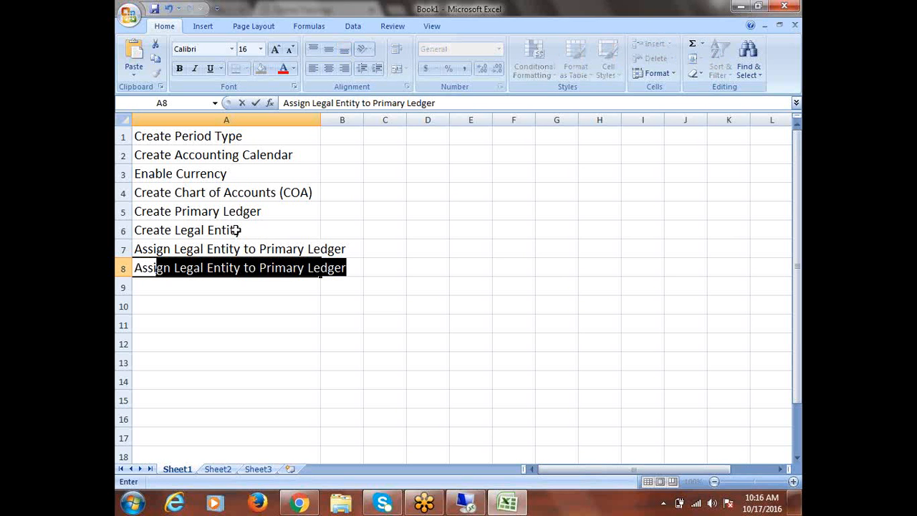
pyautogui.write(' Ba')
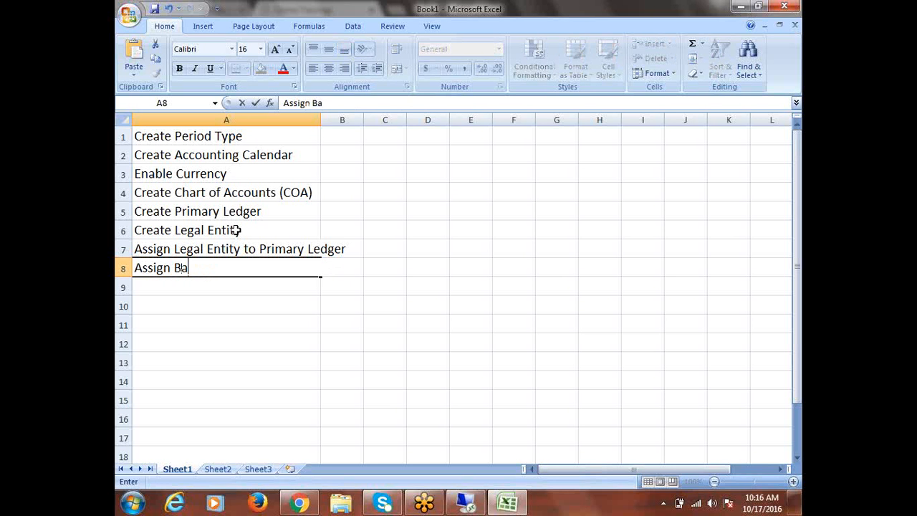
pyautogui.write('lancing S')
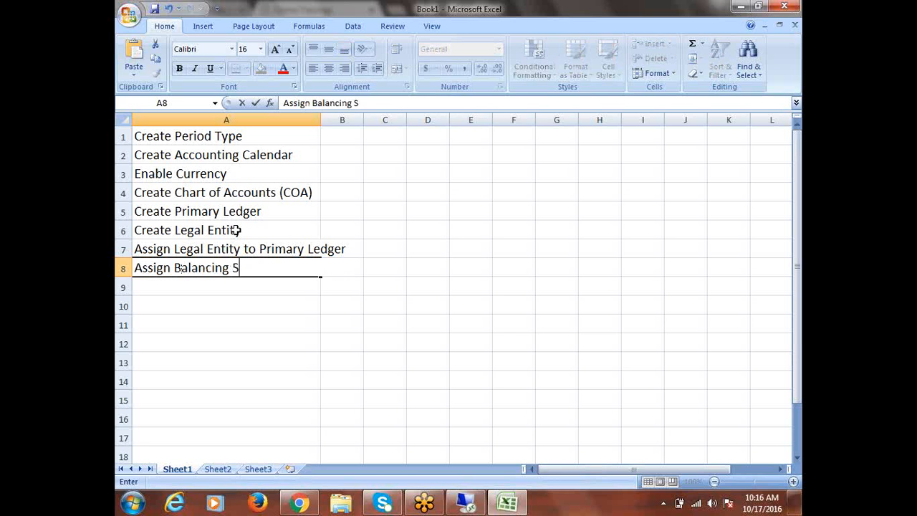
pyautogui.write('egment VAL')
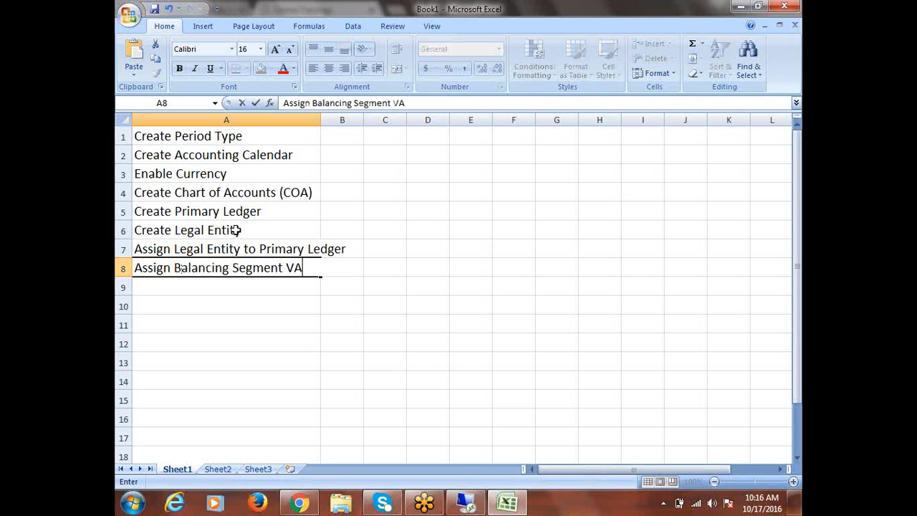
pyautogui.press('BackSpace')
pyautogui.press('BackSpace')
pyautogui.write('alues to L')
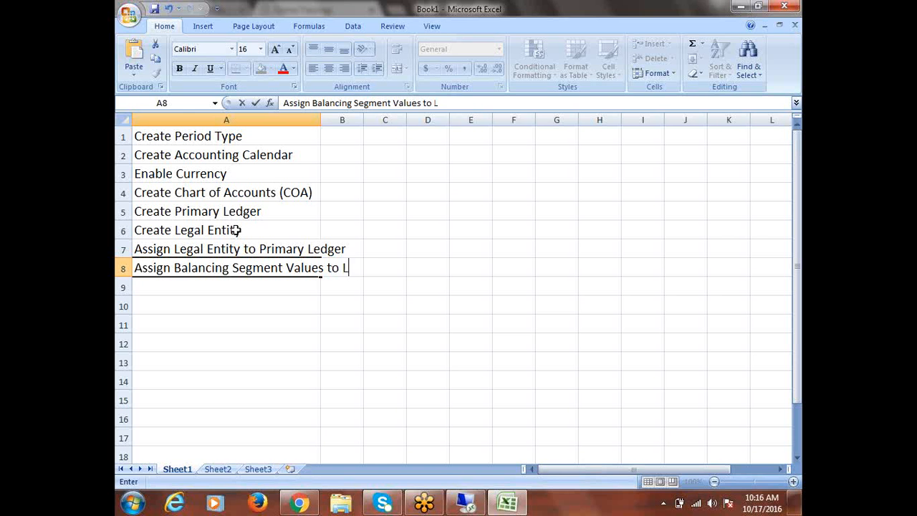
pyautogui.write('egal Entity')
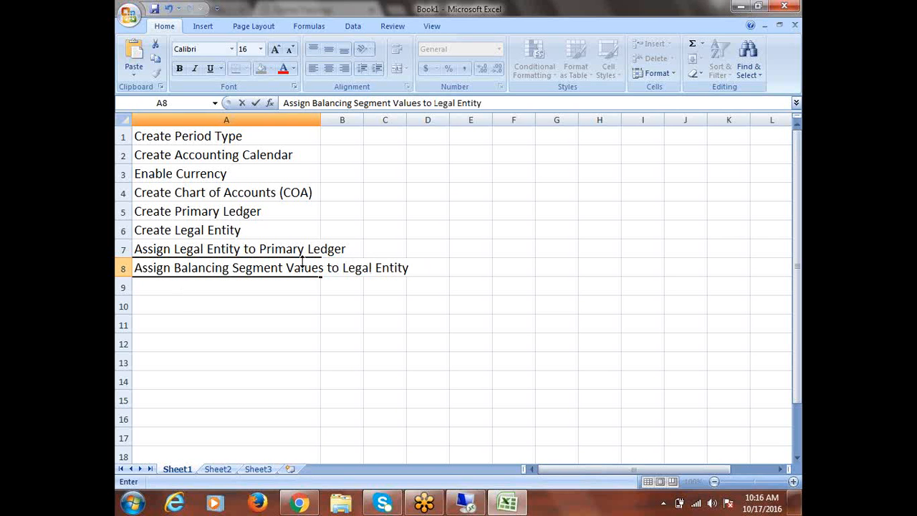
pyautogui.click(424, 102)
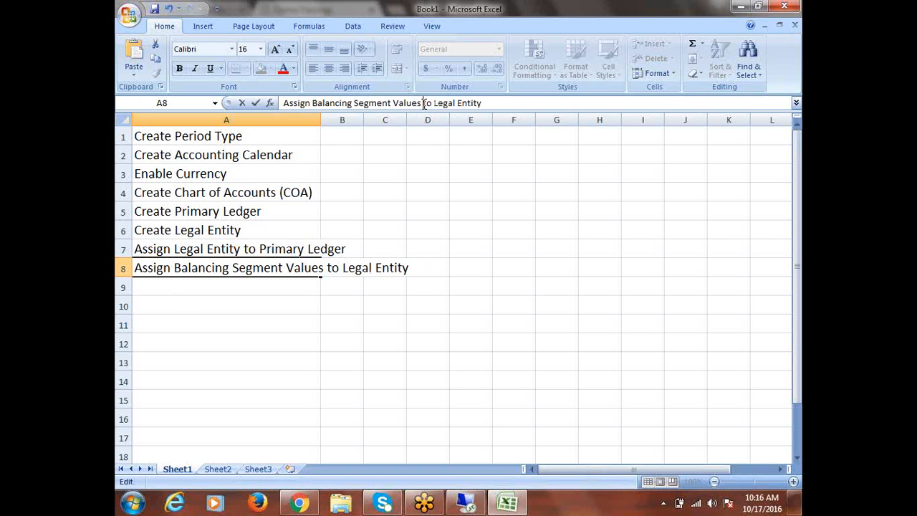
pyautogui.write('(')
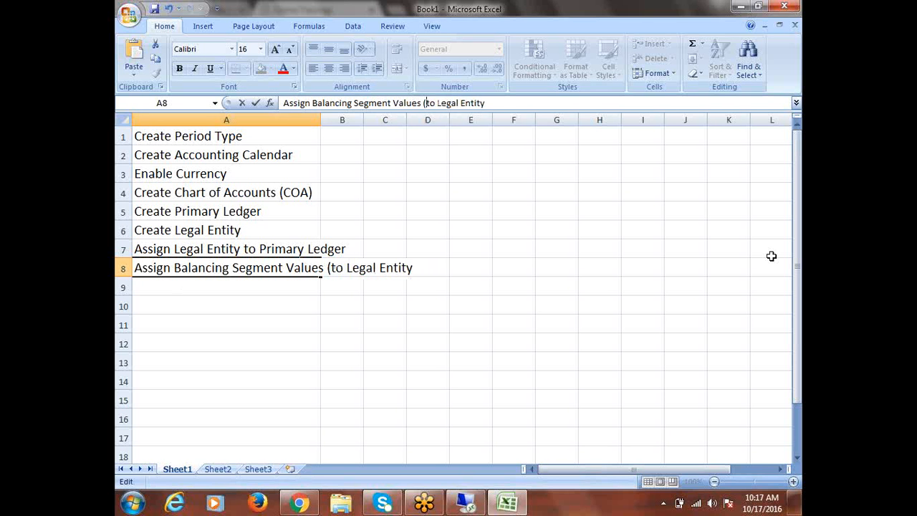
pyautogui.write('BSV')
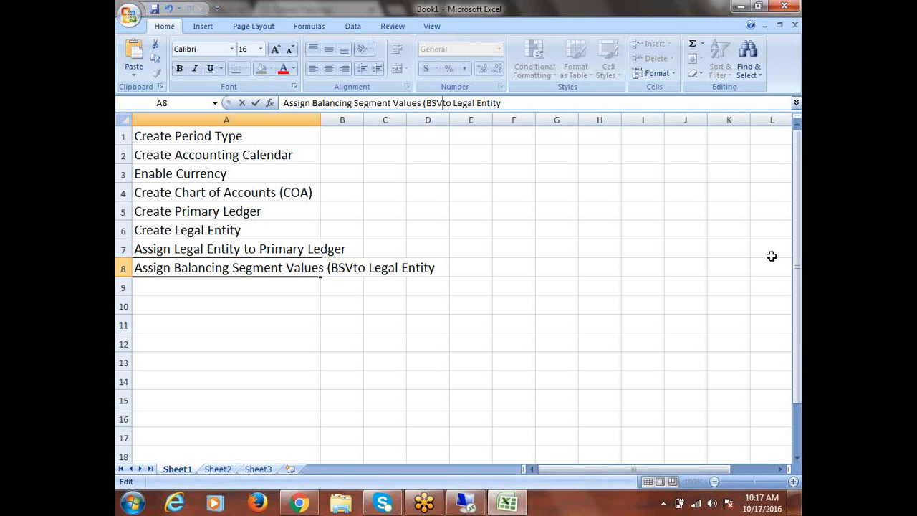
pyautogui.write(')')
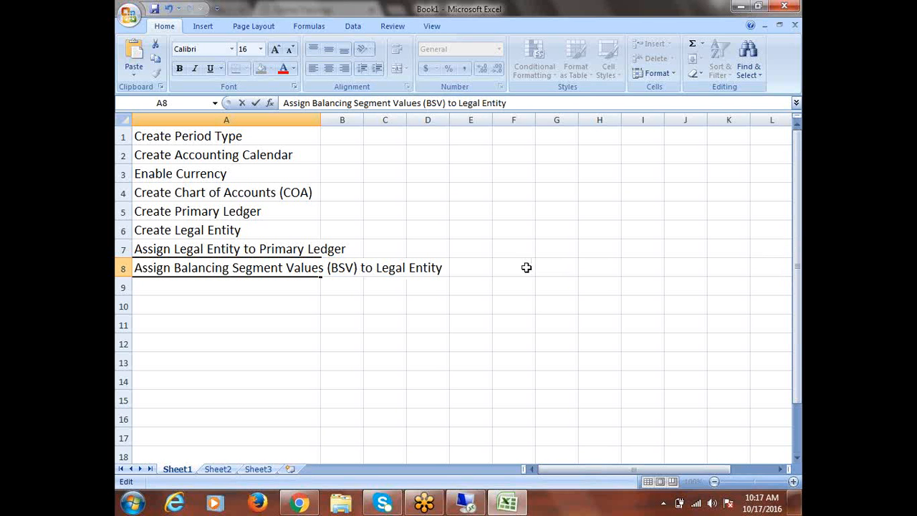
pyautogui.click(319, 120)
pyautogui.doubleClick(321, 121)
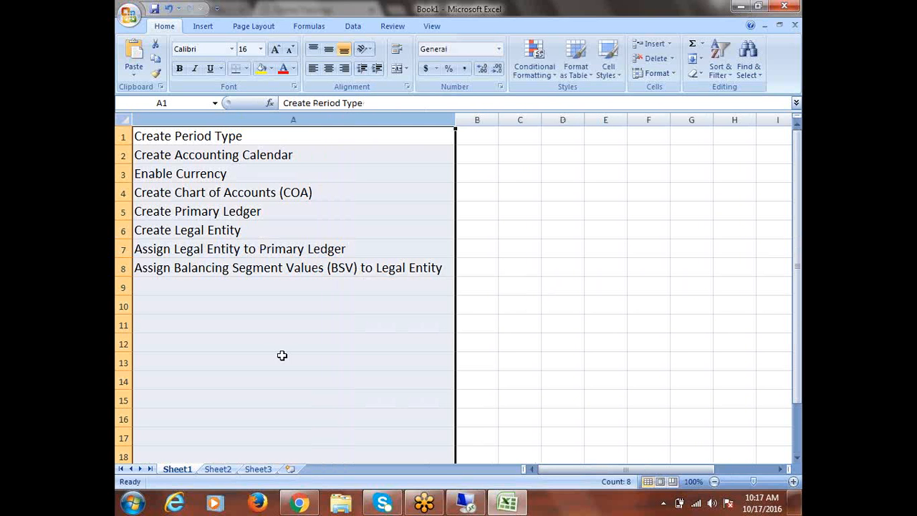
pyautogui.click(203, 288)
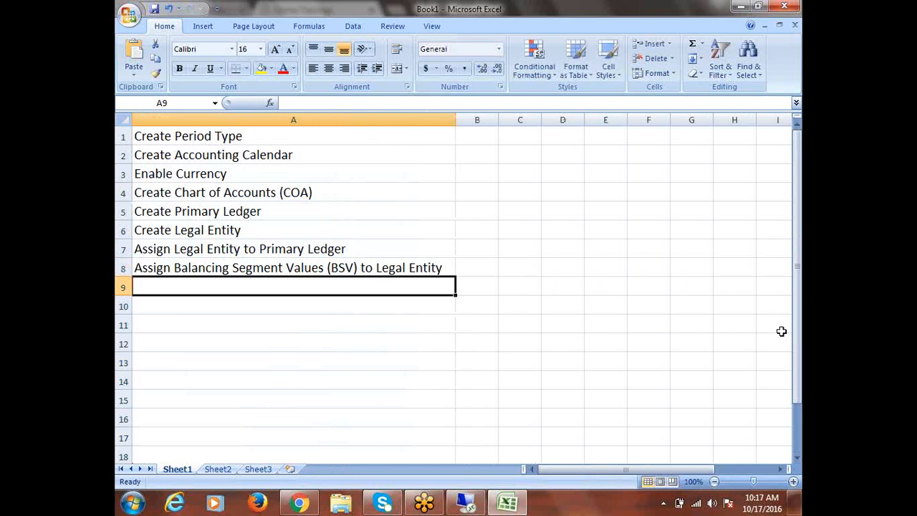
# - Enter Create GL Responsibility in cell A9, correcting typos along the way
pyautogui.write('c')
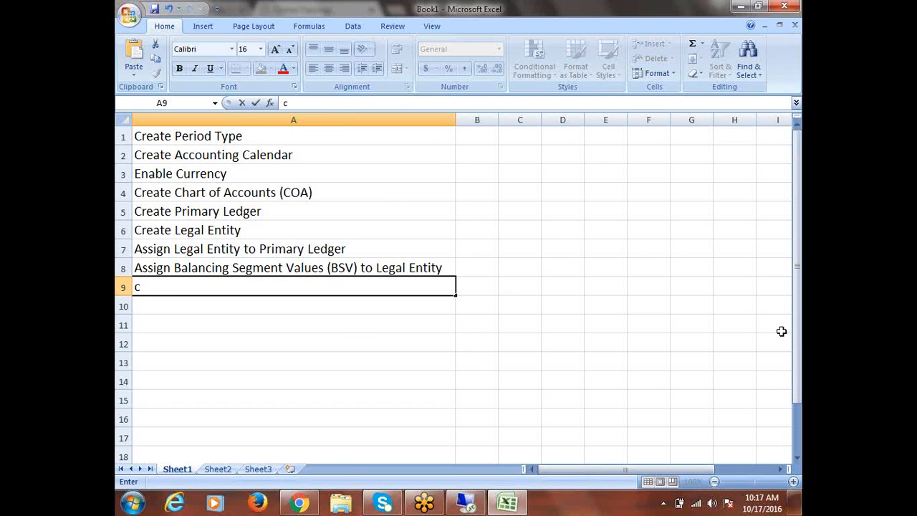
pyautogui.press('BackSpace')
pyautogui.write('c')
pyautogui.press('BackSpace')
pyautogui.write('Create R')
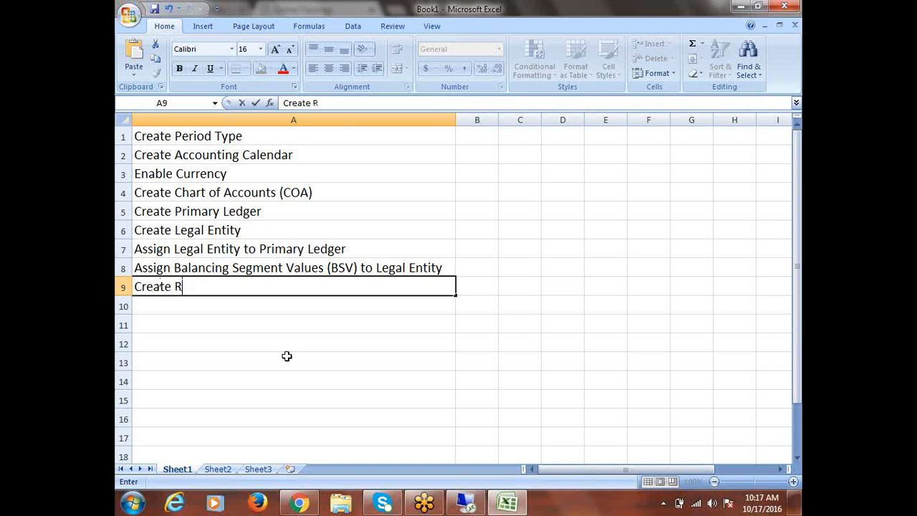
pyautogui.press('BackSpace')
pyautogui.write('GL r')
pyautogui.press('BackSpace')
pyautogui.write('Responsibility')
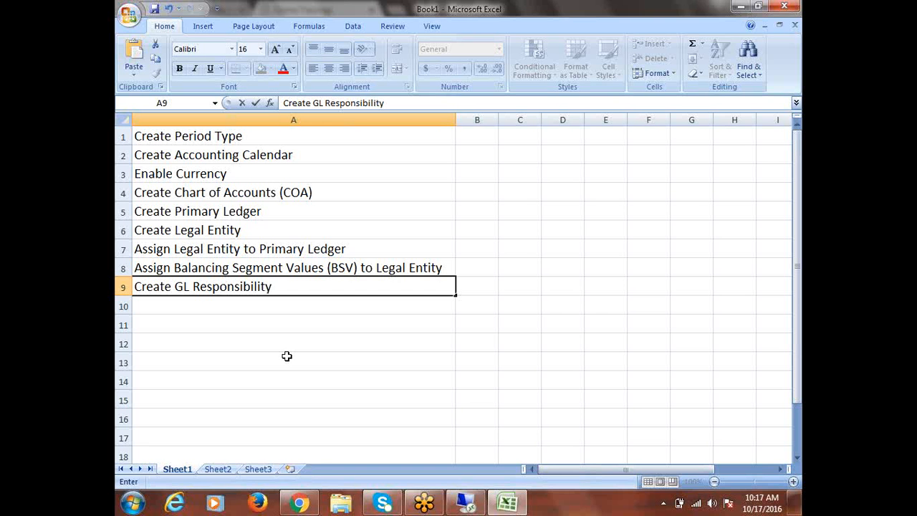
pyautogui.press('Return')
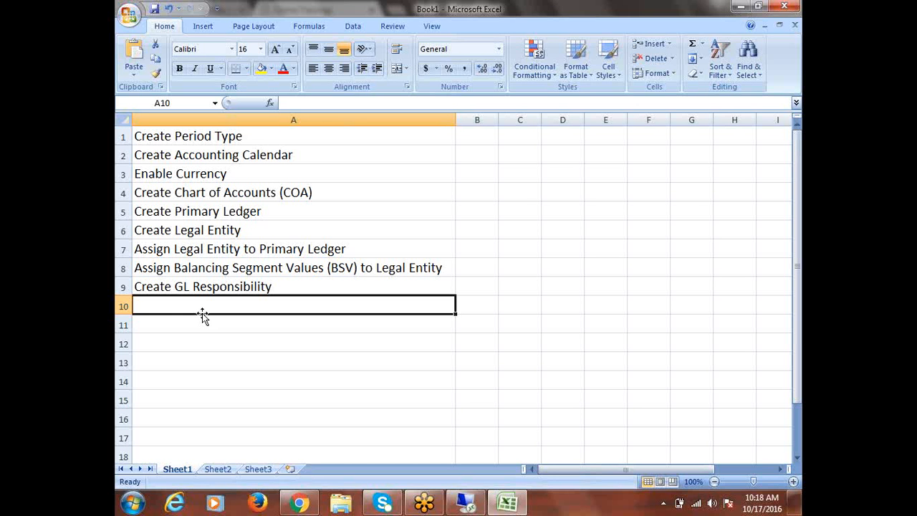
# - Enter 'Assign Primary Ledger to Responsibility using GL Ledger Name' in A10 and autofit column A
pyautogui.write('Assig')
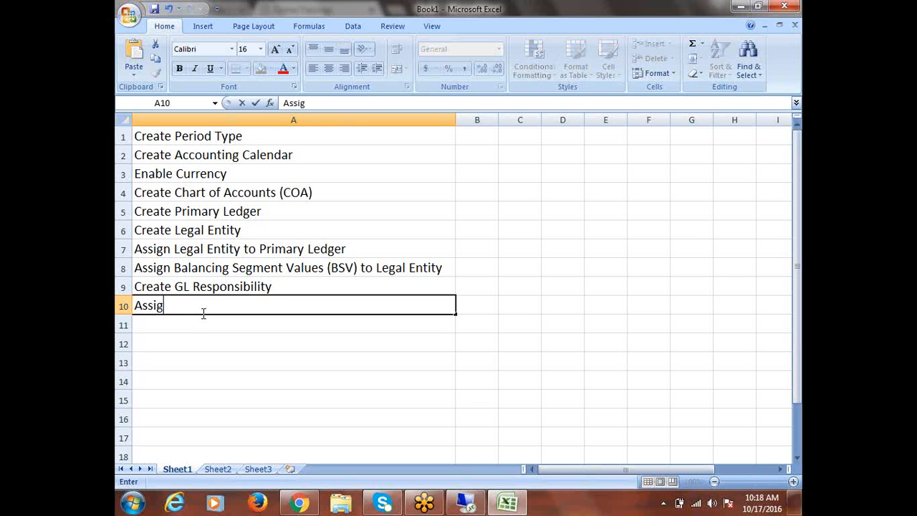
pyautogui.write('n Primary Ledger')
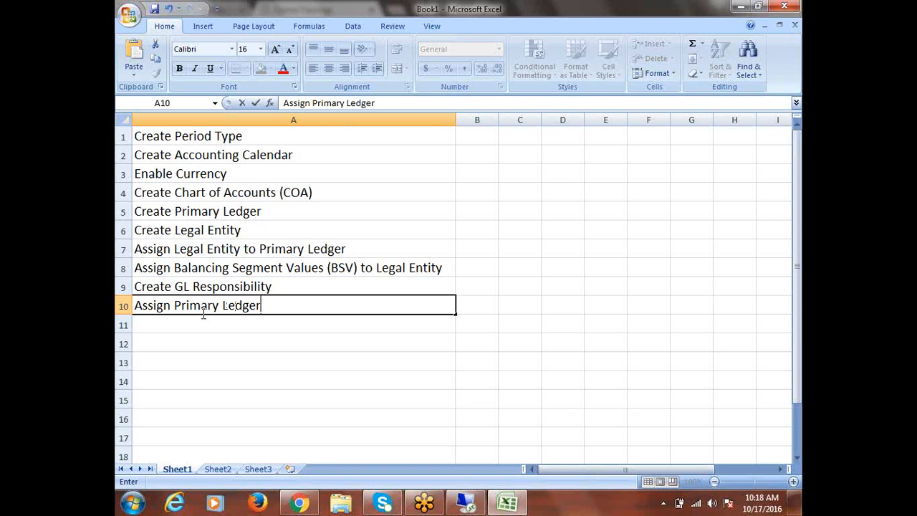
pyautogui.write(' to Respons')
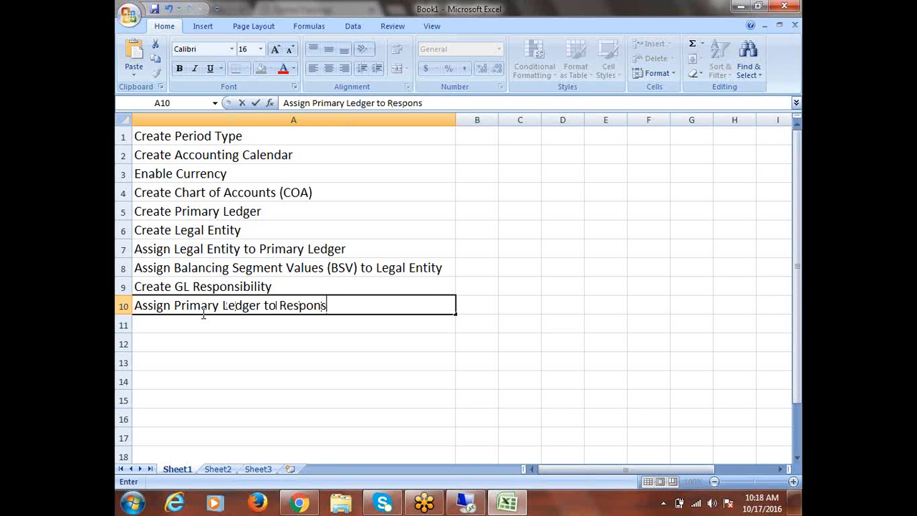
pyautogui.write('ibility')
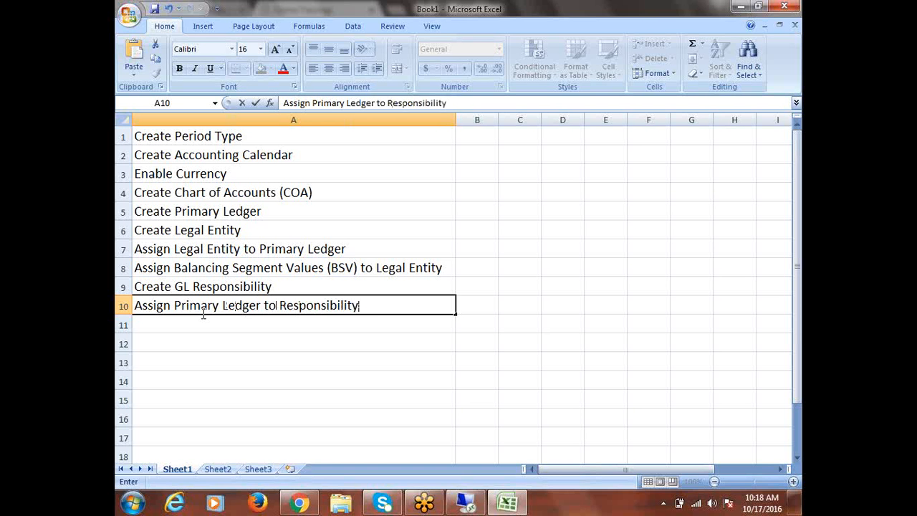
pyautogui.write(' using G')
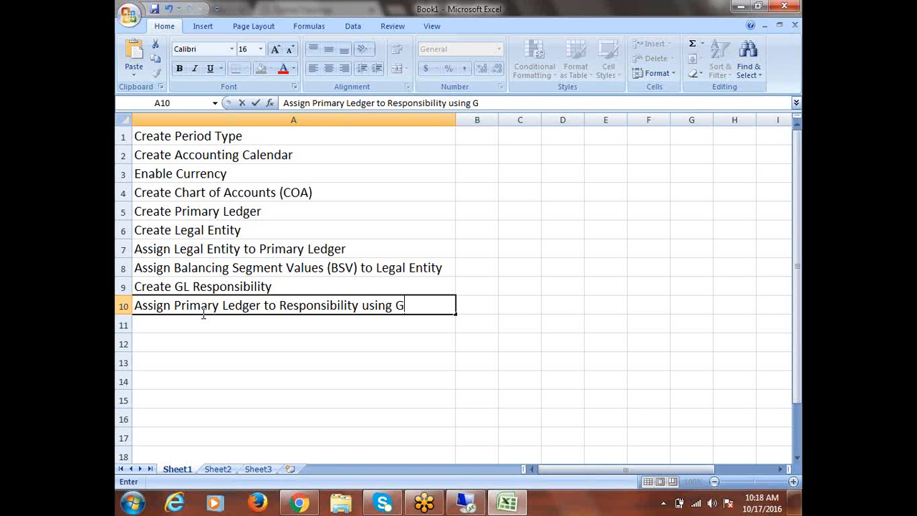
pyautogui.write('L Ledger Name')
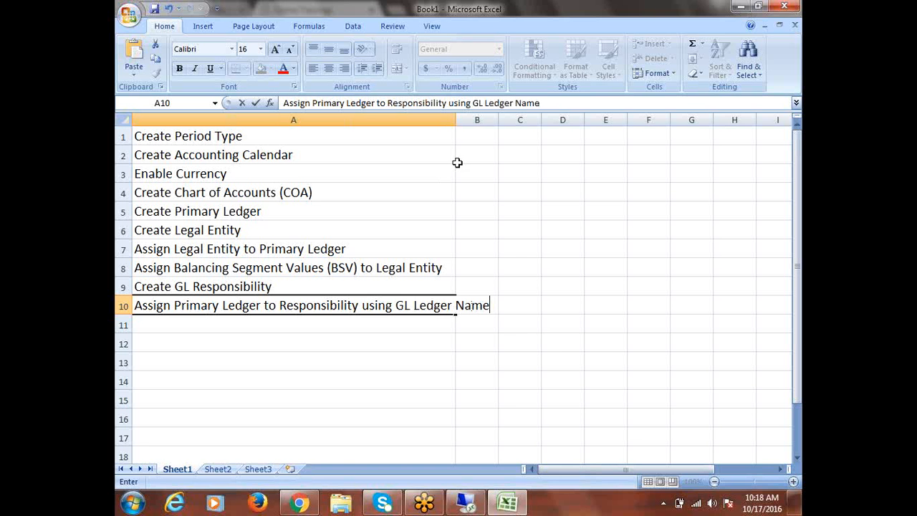
pyautogui.click(454, 119)
pyautogui.doubleClick(456, 119)
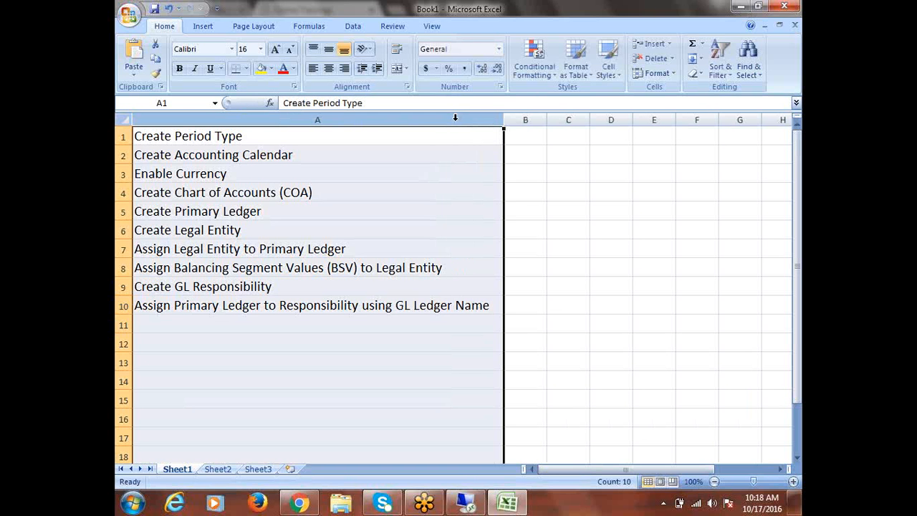
pyautogui.click(204, 326)
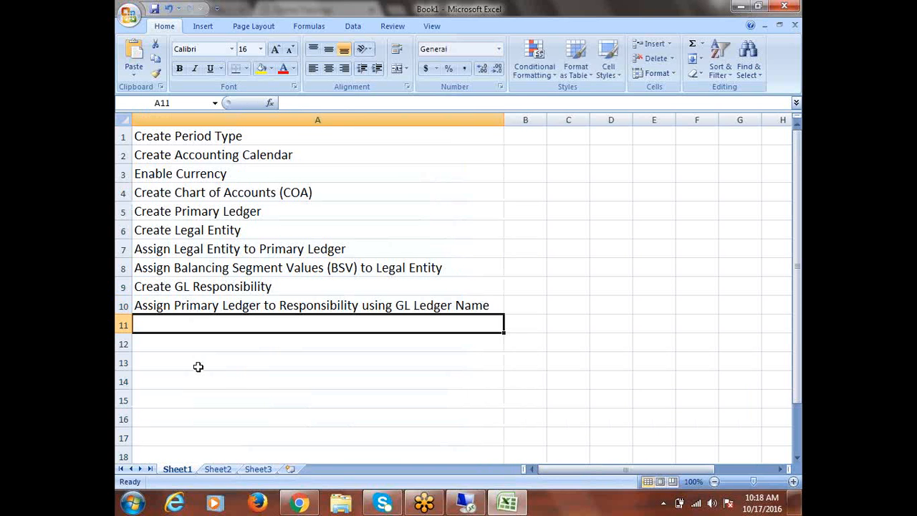
# - Enter Create User in A11 and Assign Responsibility to User in A12, then start saving
pyautogui.write('Create')
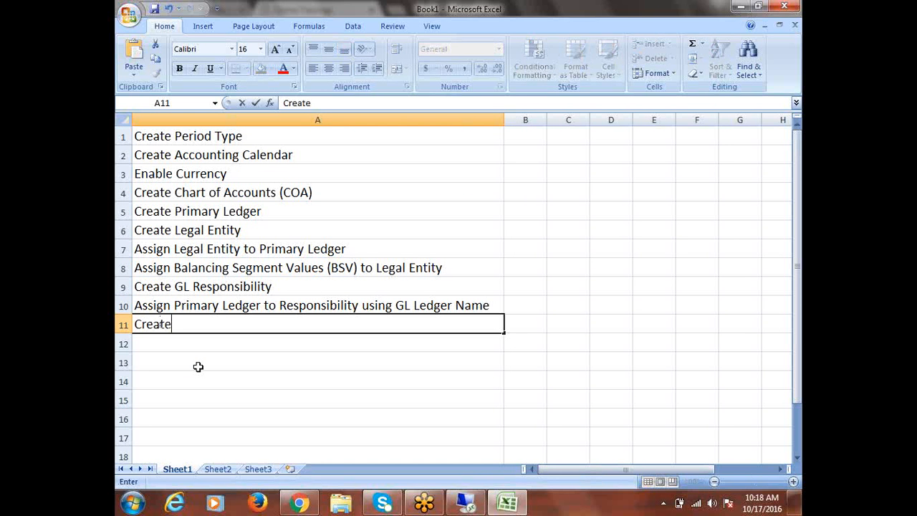
pyautogui.write(' User')
pyautogui.press('Return')
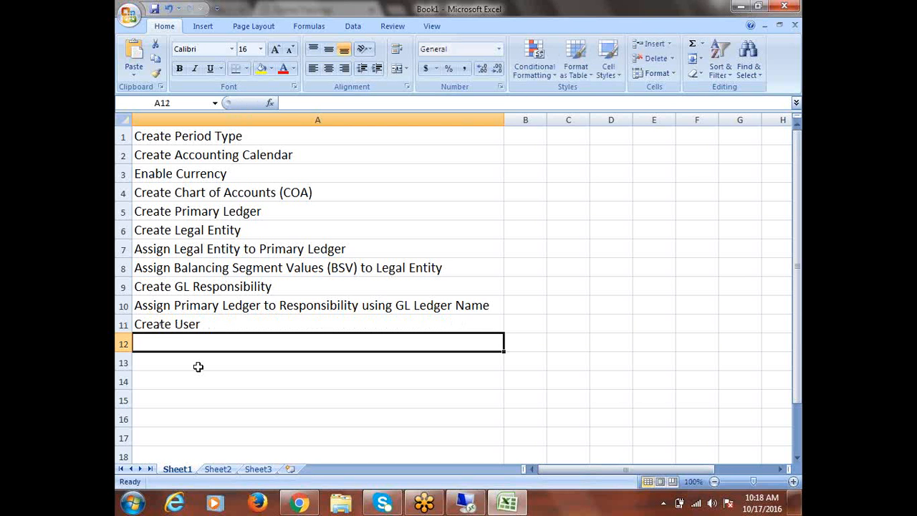
pyautogui.write('A')
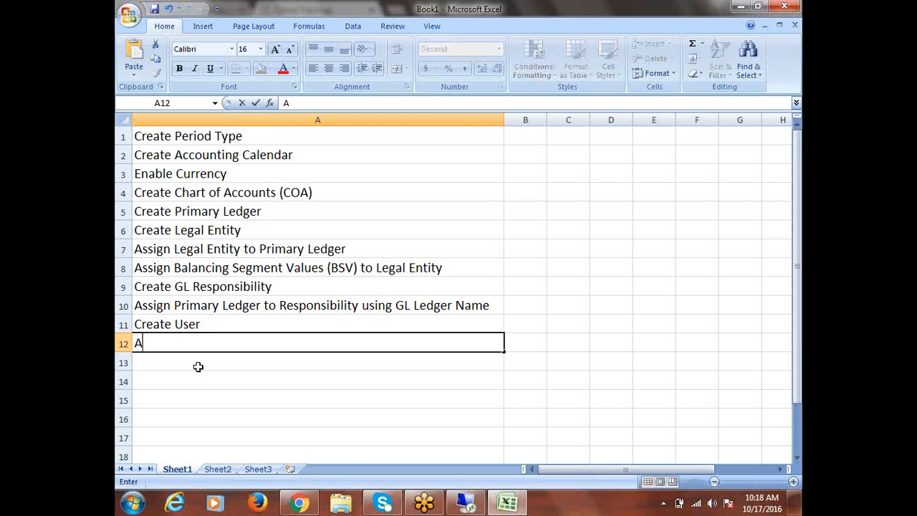
pyautogui.write('ssign R')
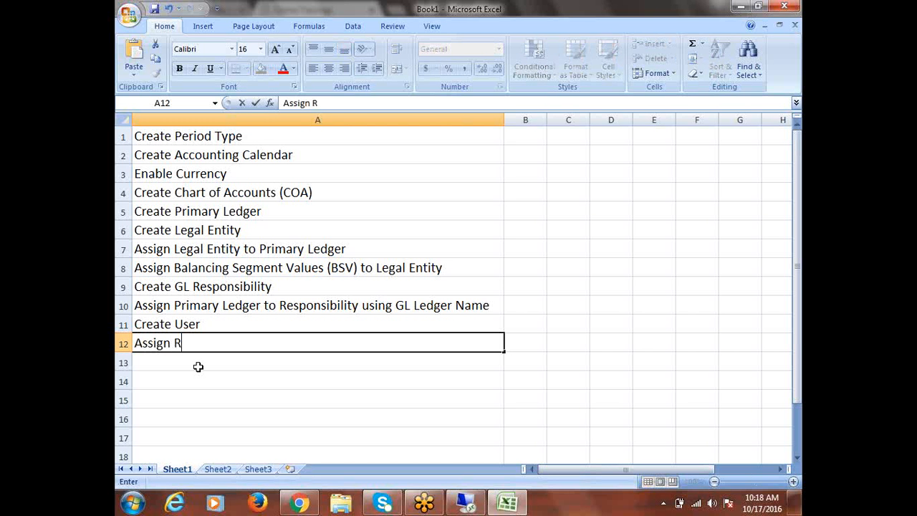
pyautogui.write('esponsibili')
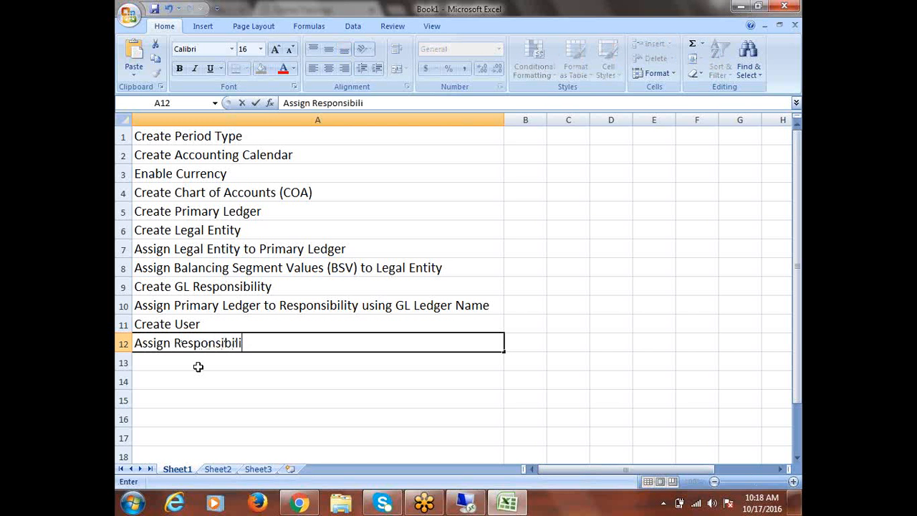
pyautogui.write('ty to User')
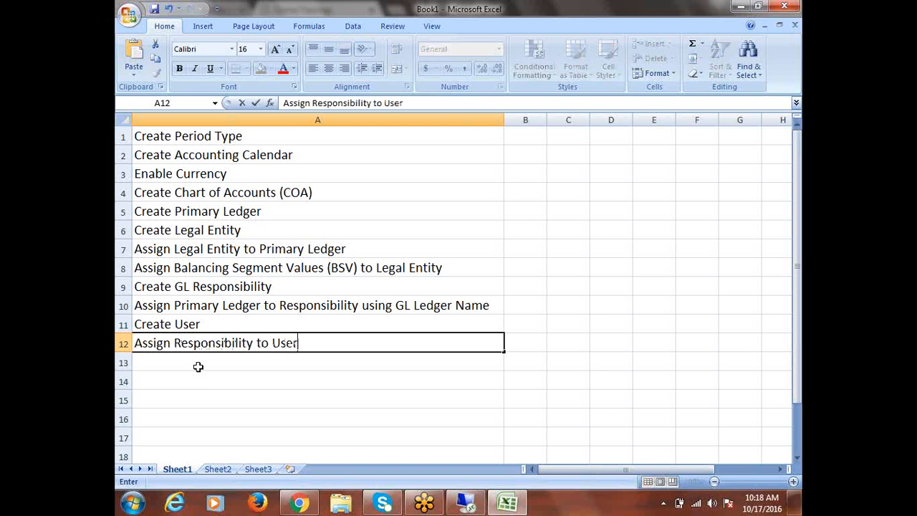
pyautogui.hotkey('ctrl', 'Return')
pyautogui.hotkey('ctrl', 's')
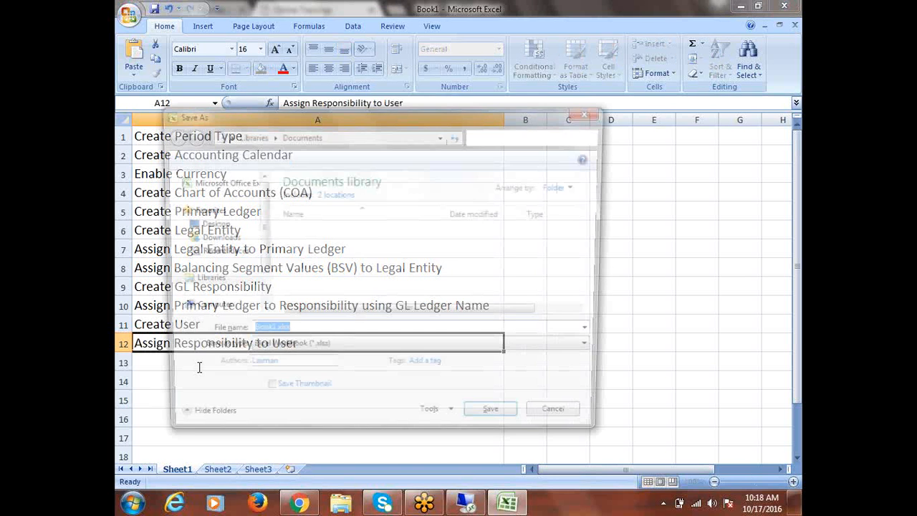
# - Save the workbook on the Desktop under the file name Recap
pyautogui.click(203, 225)
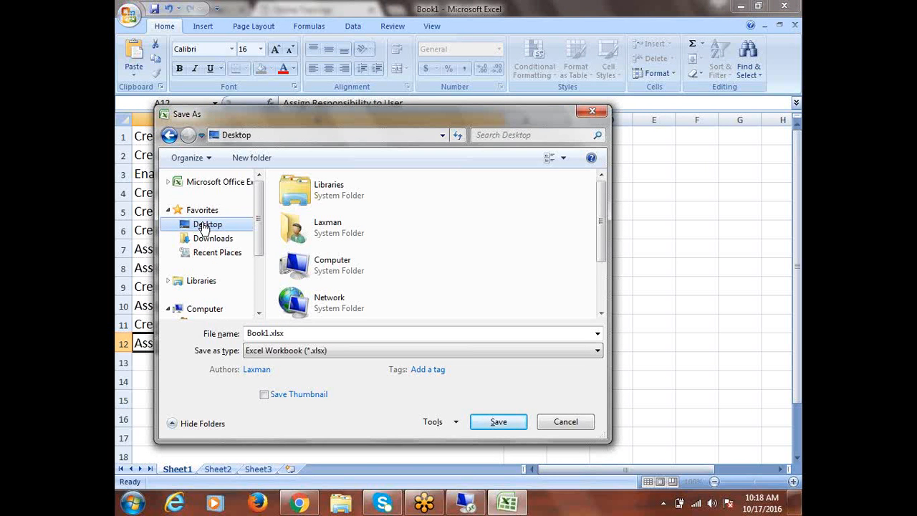
pyautogui.doubleClick(289, 331)
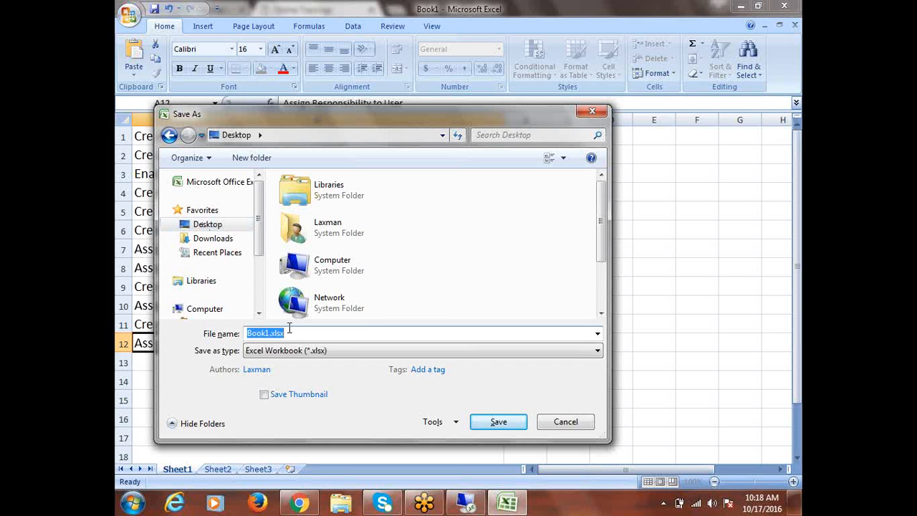
pyautogui.write('Recap')
pyautogui.click(480, 425)
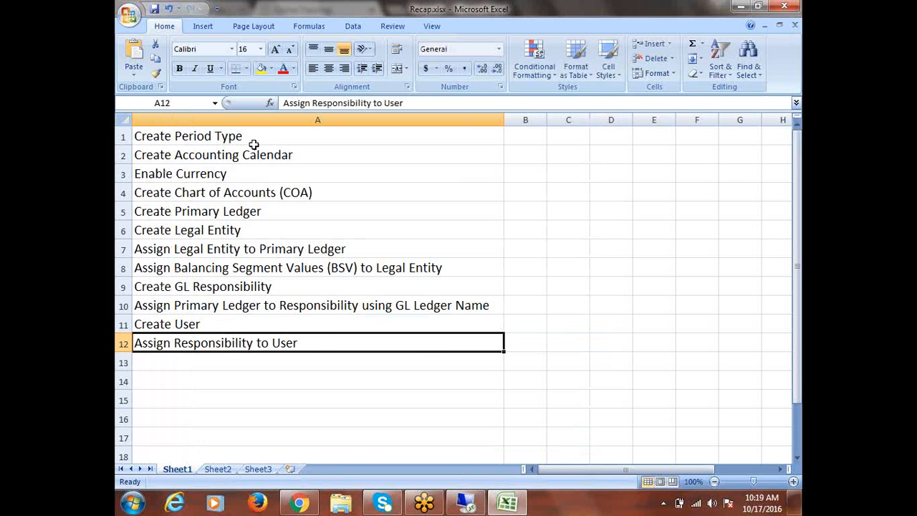
# - Look over the twelve steps in A1:A12, then switch to the Remote Desktop ERPTREE sign-in page
pyautogui.moveTo(254, 145); pyautogui.dragTo(328, 341)
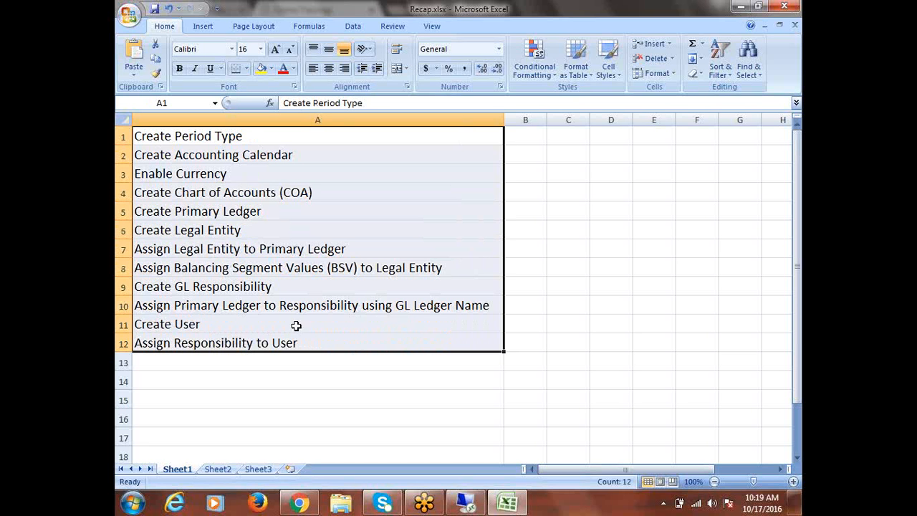
pyautogui.click(315, 237)
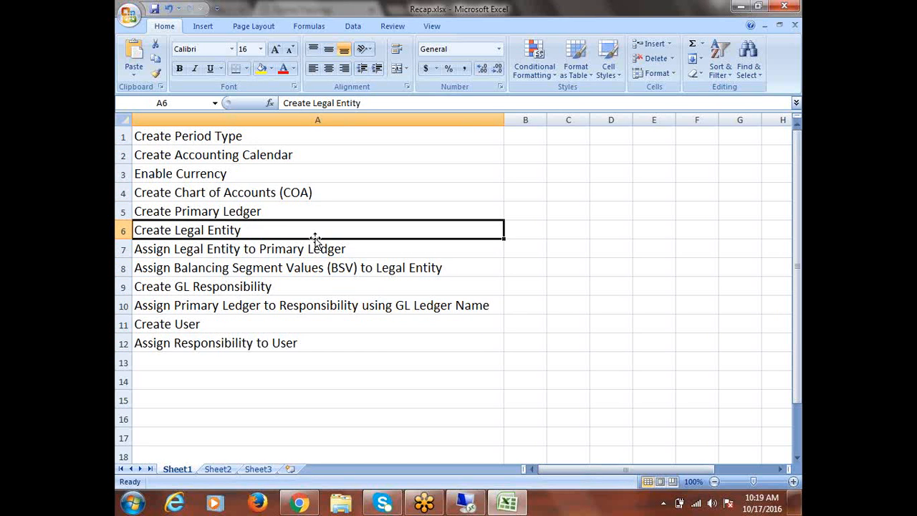
pyautogui.click(194, 348)
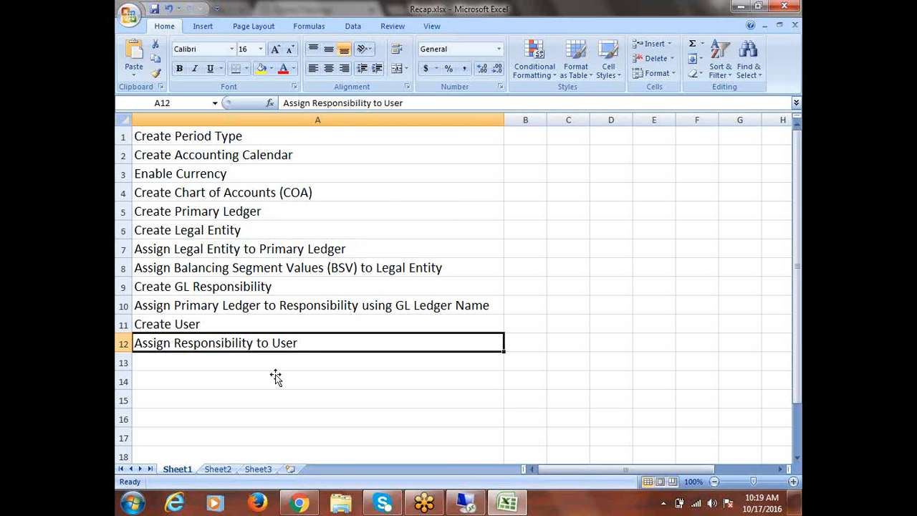
pyautogui.scroll(-1, 315, 358)
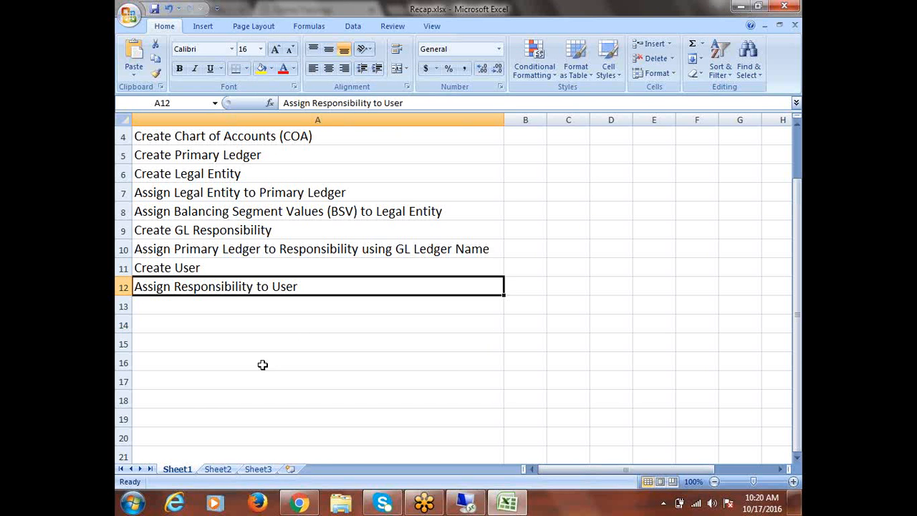
pyautogui.click(199, 306)
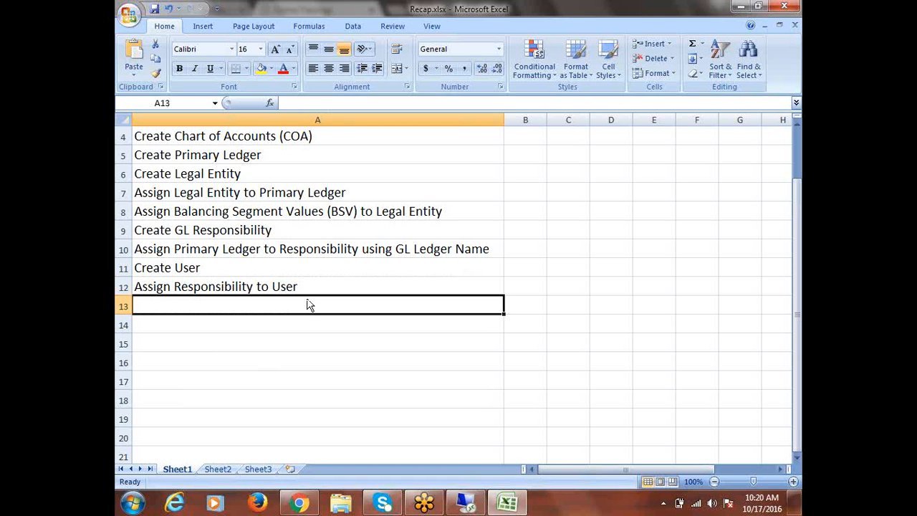
pyautogui.click(468, 505)
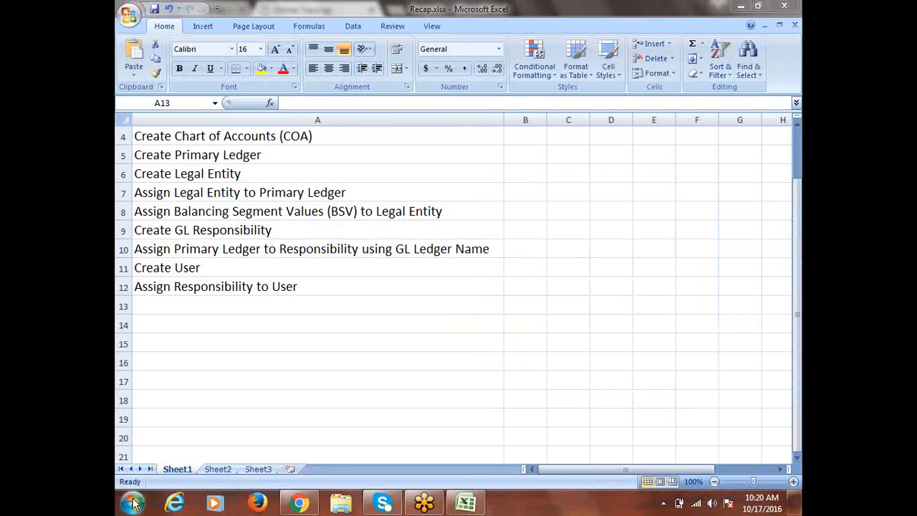
# - Reconnect Remote Desktop Connection to the server, entering the account password in Windows Security
pyautogui.click(133, 504)
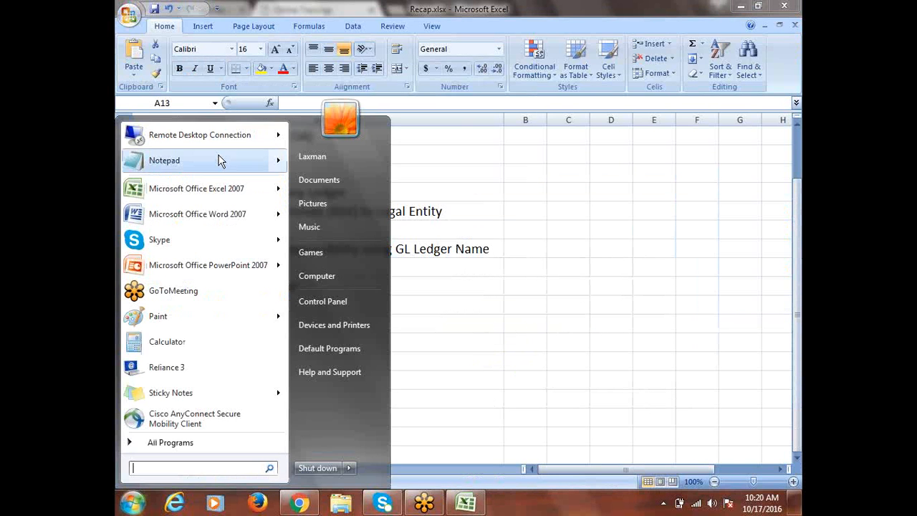
pyautogui.click(205, 137)
pyautogui.click(503, 237)
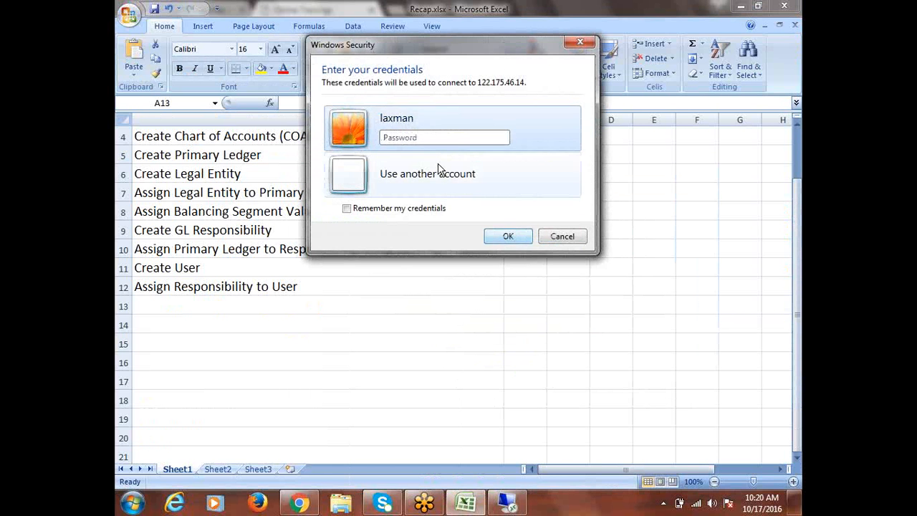
pyautogui.click(430, 139)
pyautogui.write('****')
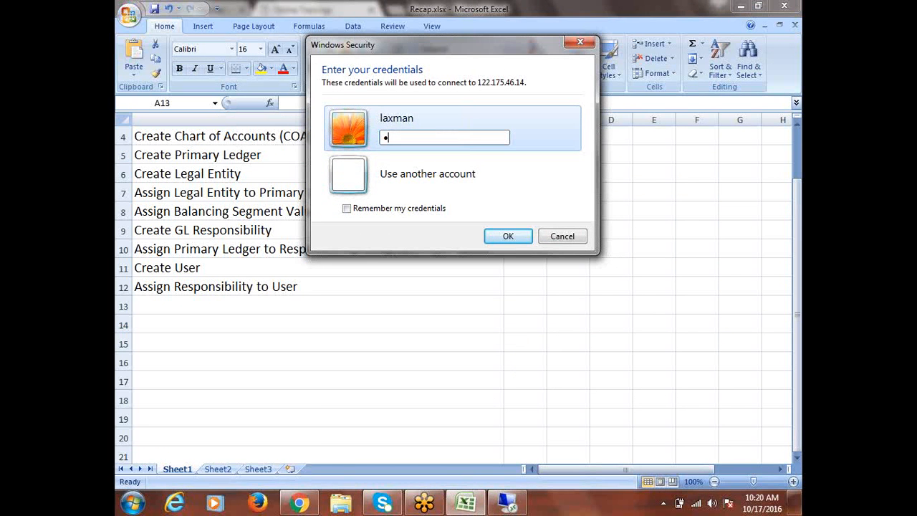
pyautogui.write('***')
pyautogui.press('Return')
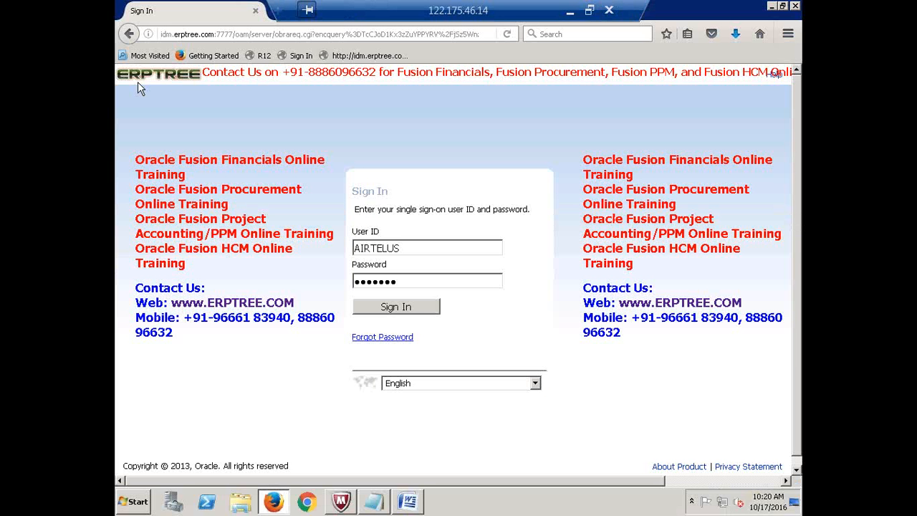
# - Sign in from the R12 bookmarked login page, re-entering the password after the first attempt fails
pyautogui.click(263, 60)
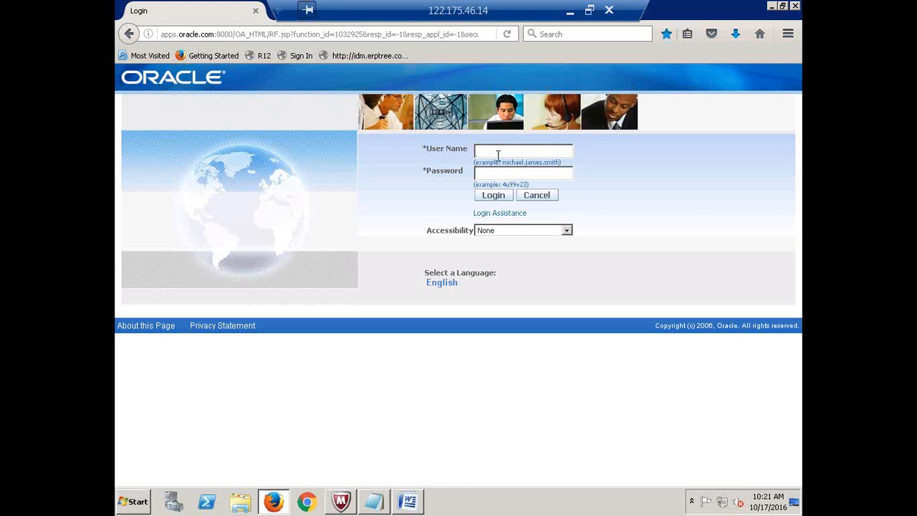
pyautogui.write('HCLwelcome')
pyautogui.press('Return')
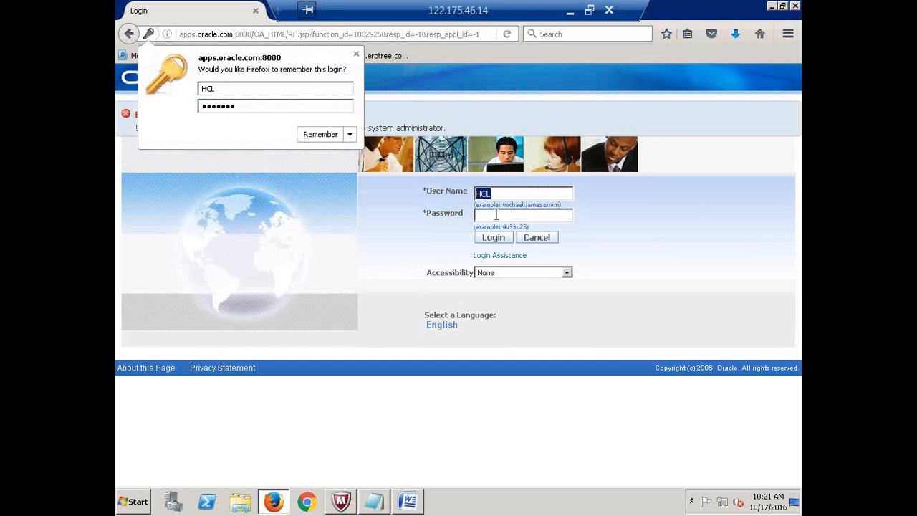
pyautogui.click(496, 215)
pyautogui.write('welcome')
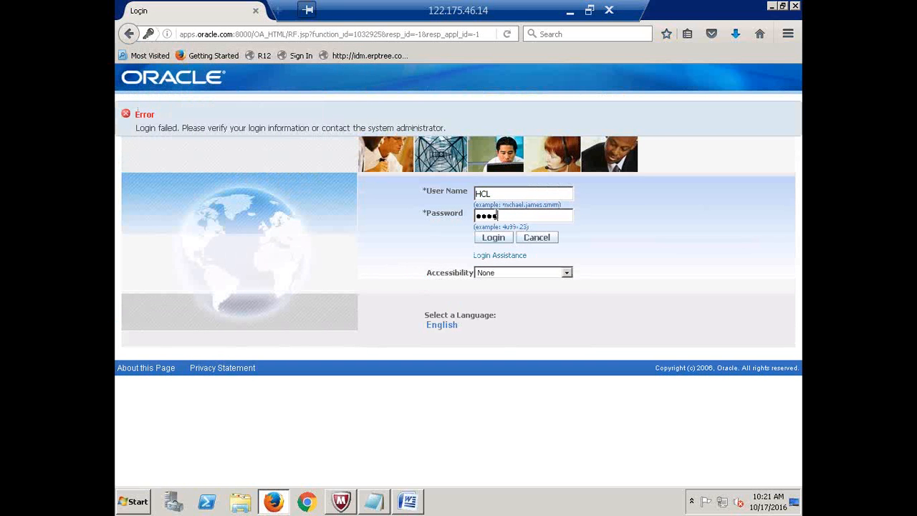
pyautogui.press('Return')
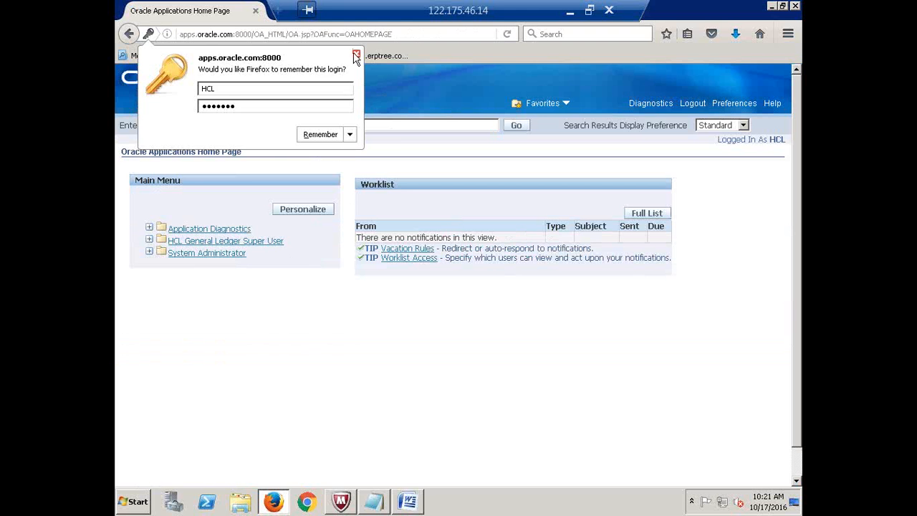
# - Dismiss Firefox's save-login popup and bring the untitled Notepad notes to the front
pyautogui.click(356, 54)
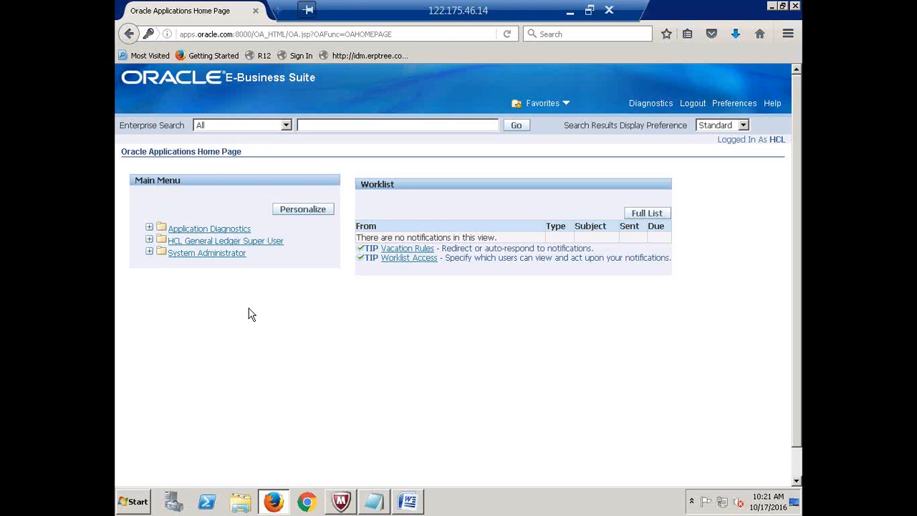
pyautogui.click(374, 504)
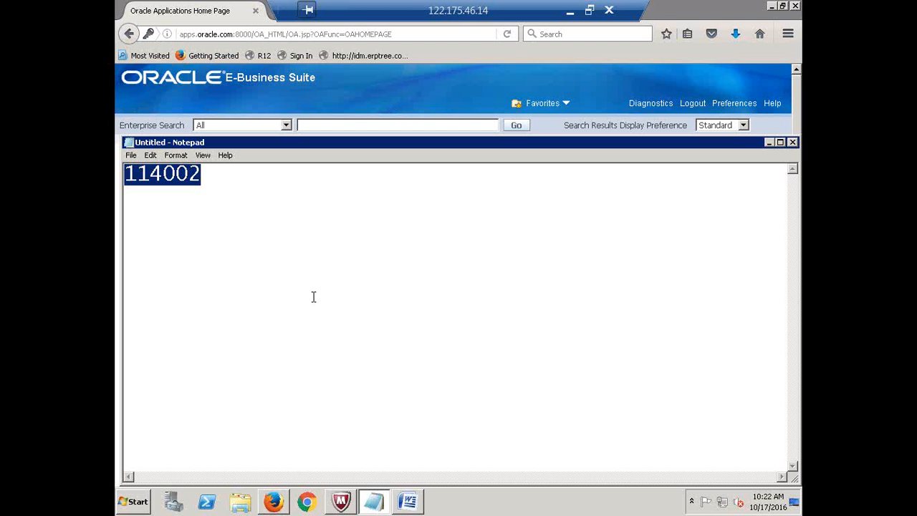
# - Replace the selected number 114002 in Notepad with the word 'Journal'
pyautogui.press('BackSpace')
pyautogui.write('Journal')
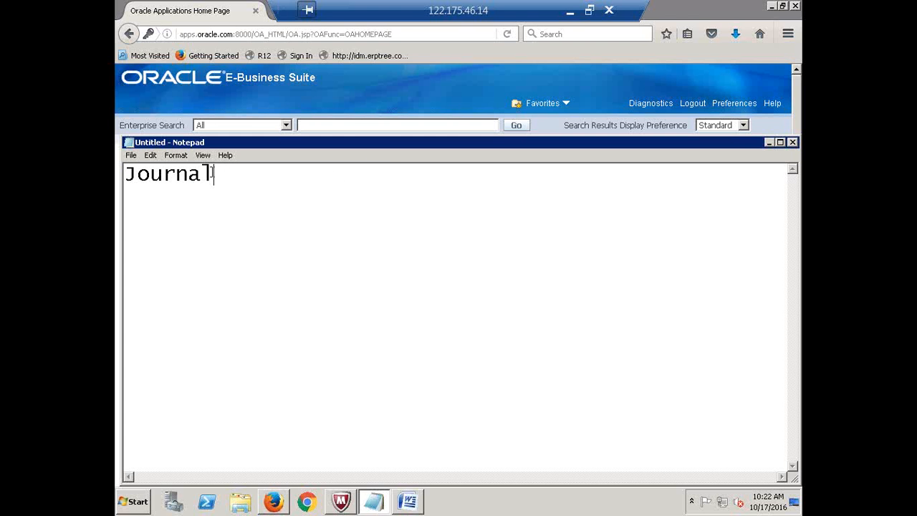
pyautogui.moveTo(214, 174); pyautogui.dragTo(116, 176)
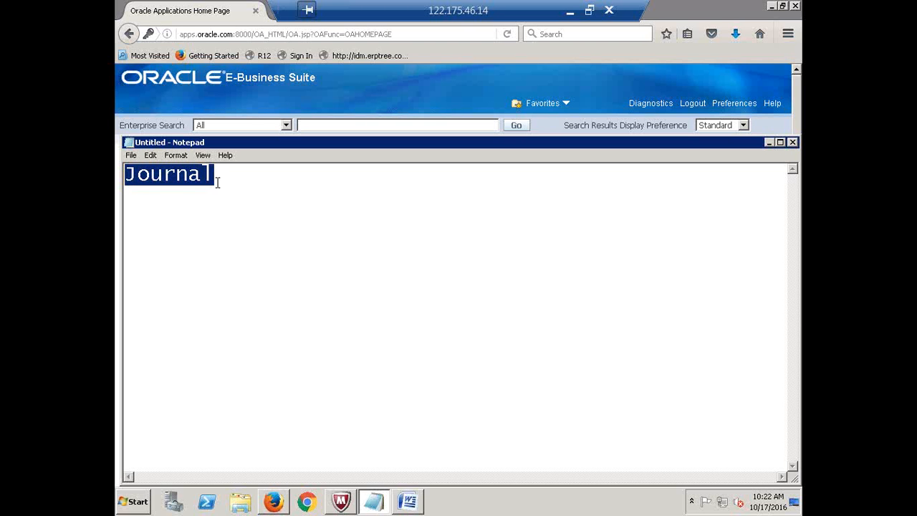
pyautogui.click(215, 176)
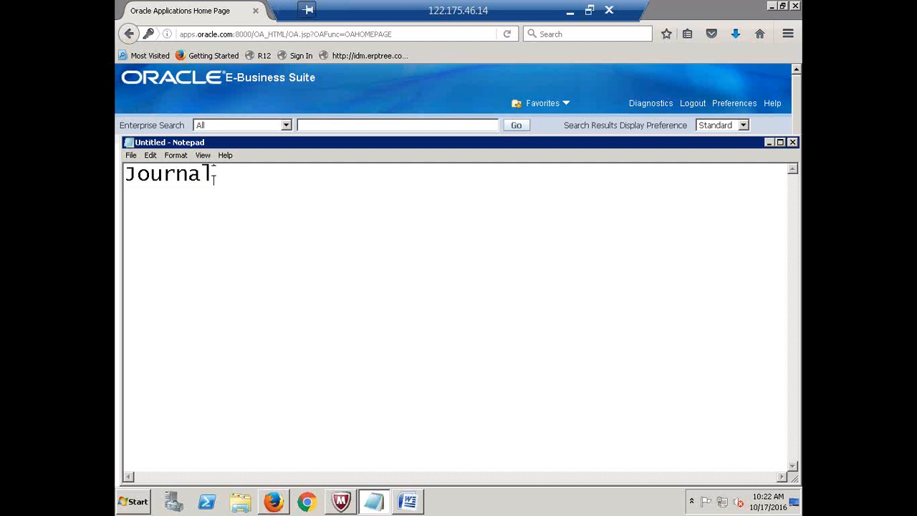
pyautogui.moveTo(213, 176); pyautogui.dragTo(123, 175)
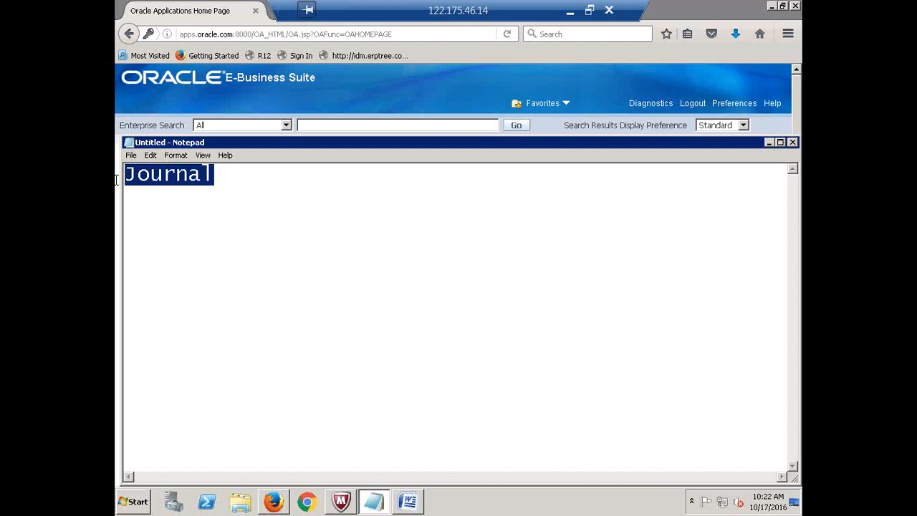
pyautogui.click(215, 176)
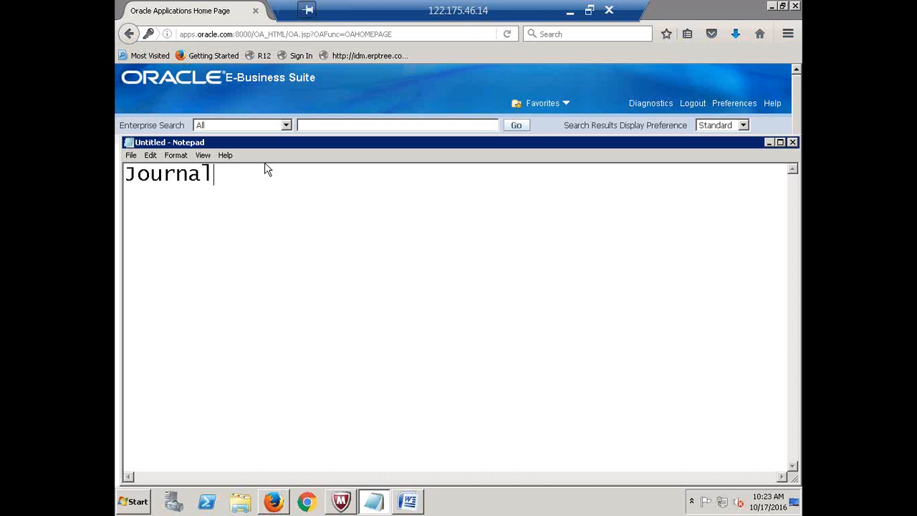
# - Maximize Notepad, underline 'Journal' with dashes, and add 'Journal Header' and 'Journal Lines' lines
pyautogui.doubleClick(274, 142)
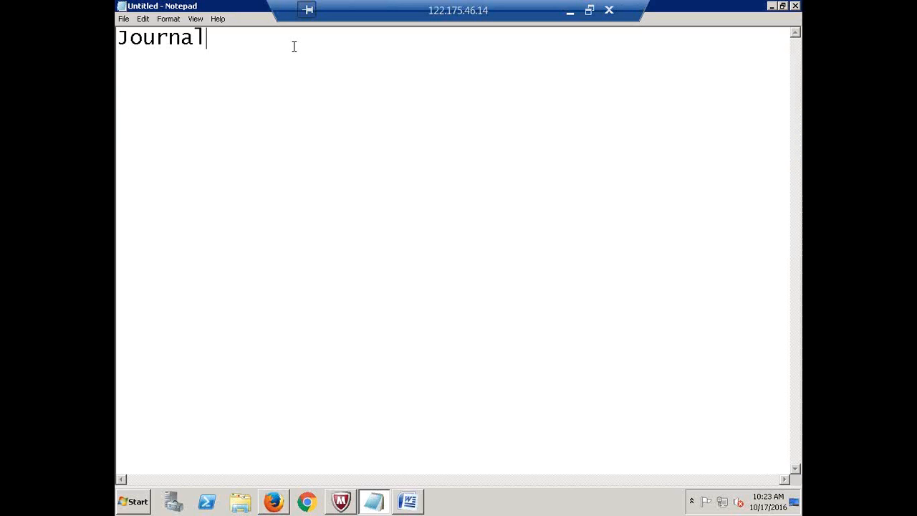
pyautogui.press('Return')
pyautogui.write('---------')
pyautogui.write('Journal')
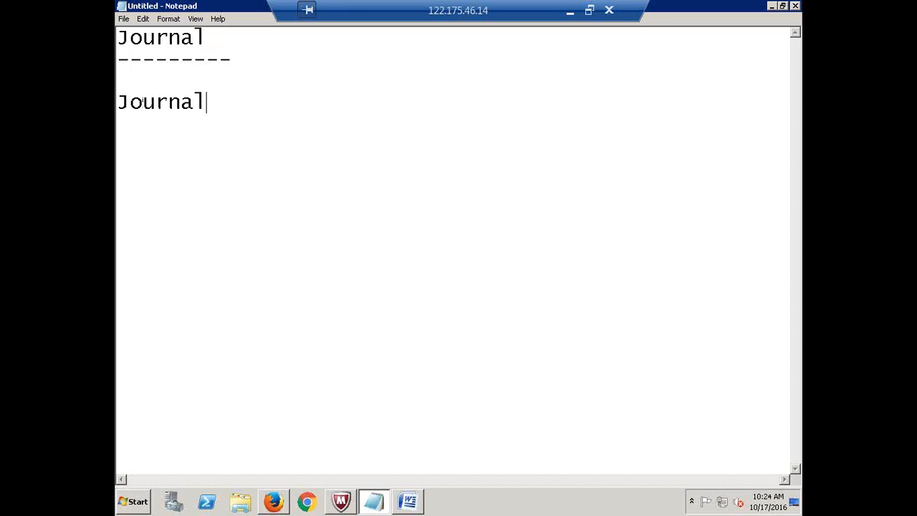
pyautogui.write(' Heade')
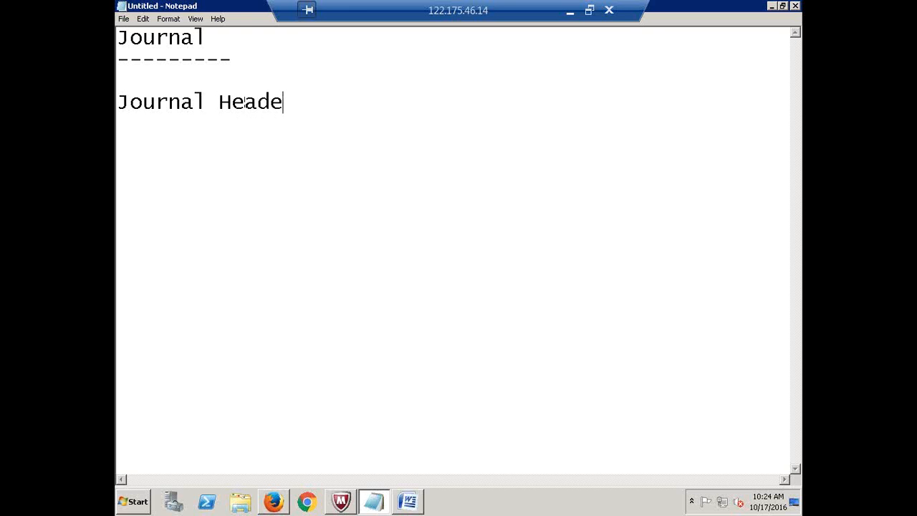
pyautogui.write('r')
pyautogui.press('Return')
pyautogui.write('Journal L')
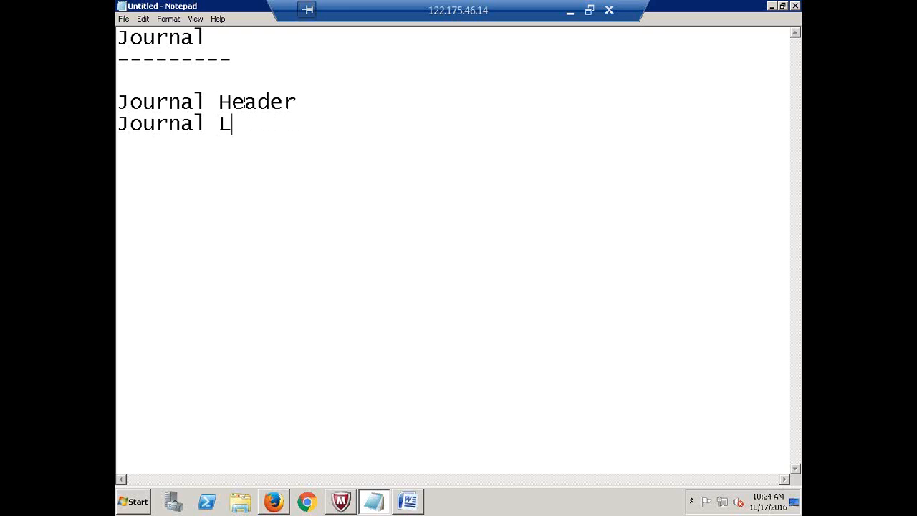
pyautogui.write('ines')
# - Add a 'Date, Description, Currency' line below the list and append a colon to 'Journal Header'
pyautogui.press('Return')
pyautogui.press('Return')
pyautogui.press('Return')
pyautogui.write('Dat')
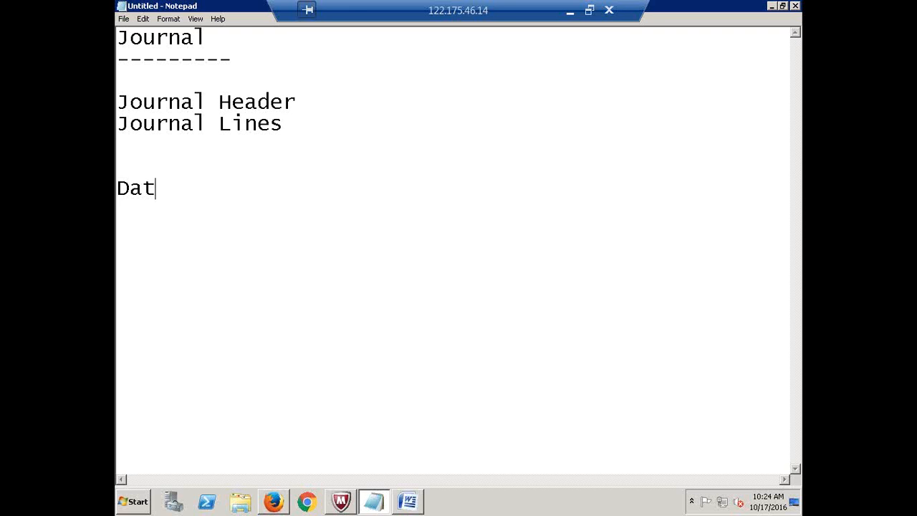
pyautogui.write('e, Descripti')
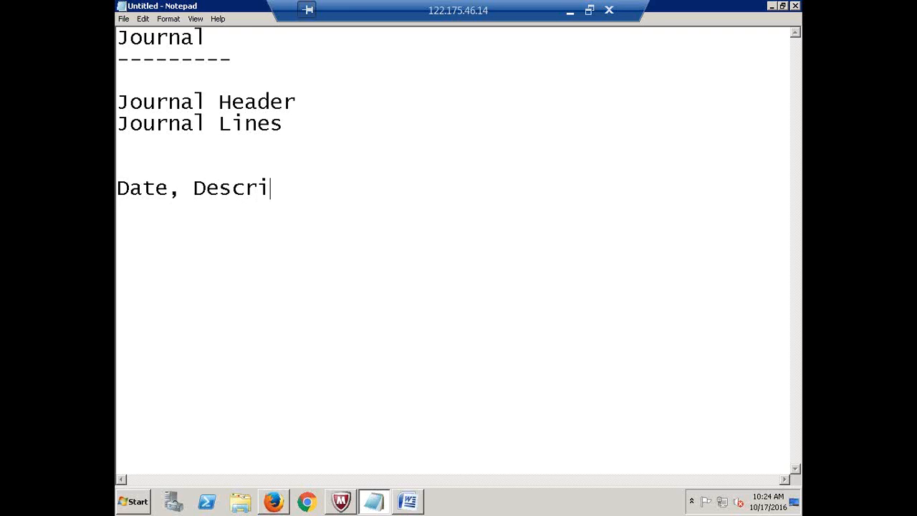
pyautogui.write('on')
pyautogui.write(', ')
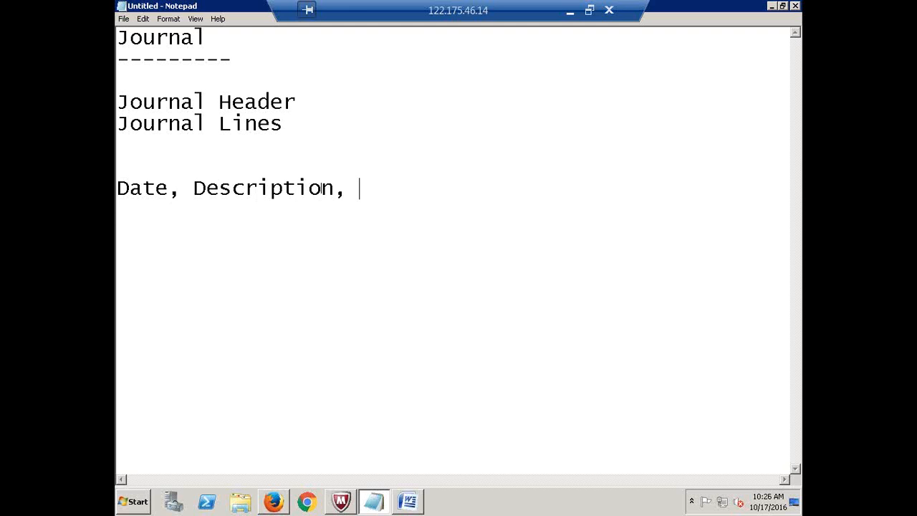
pyautogui.write('Amount')
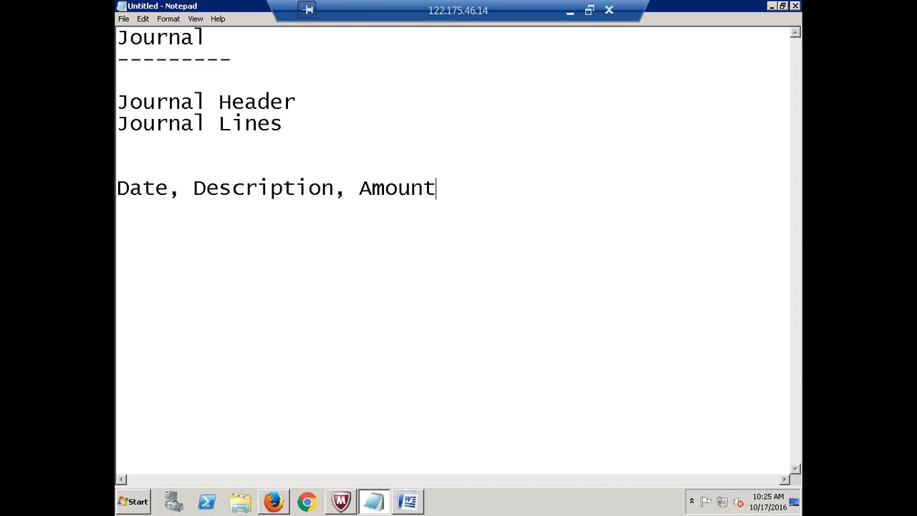
pyautogui.press('BackSpace')
pyautogui.press('BackSpace')
pyautogui.press('BackSpace')
pyautogui.press('BackSpace')
pyautogui.press('BackSpace')
pyautogui.press('BackSpace')
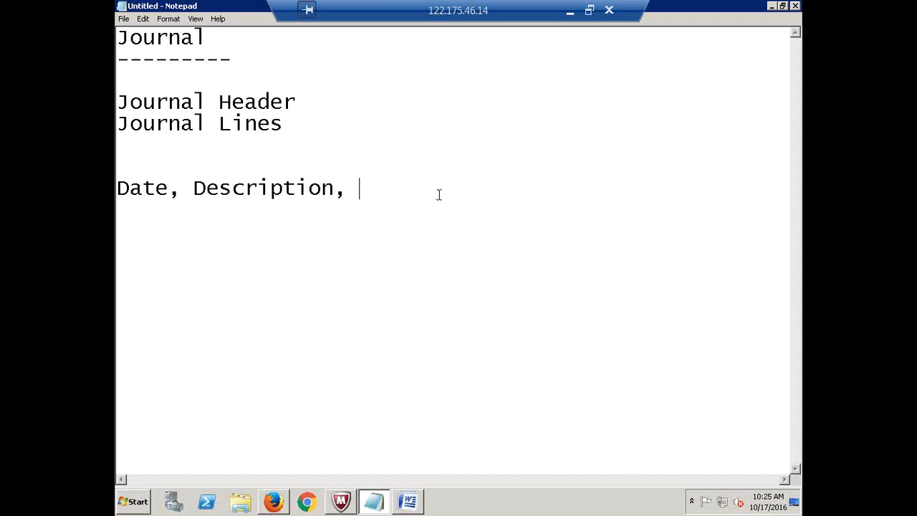
pyautogui.write('Currency')
pyautogui.moveTo(466, 190); pyautogui.dragTo(117, 190)
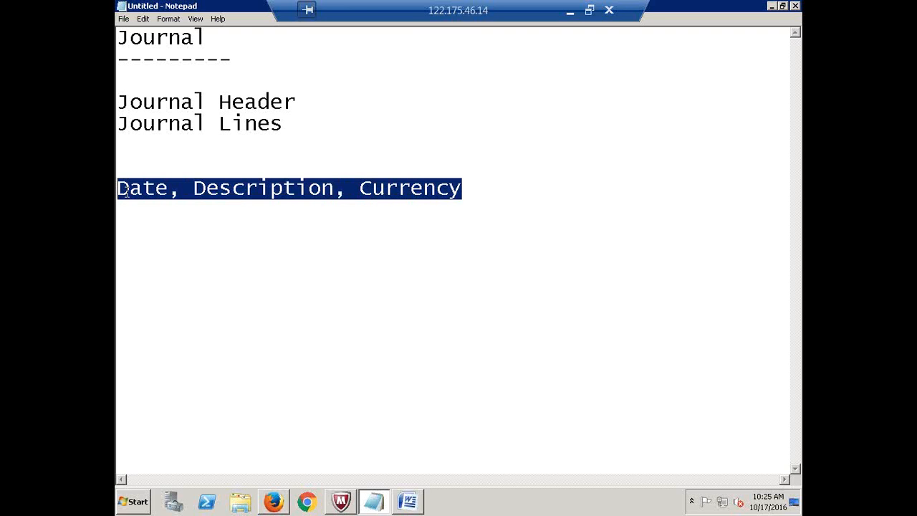
pyautogui.click(155, 190)
pyautogui.click(258, 191)
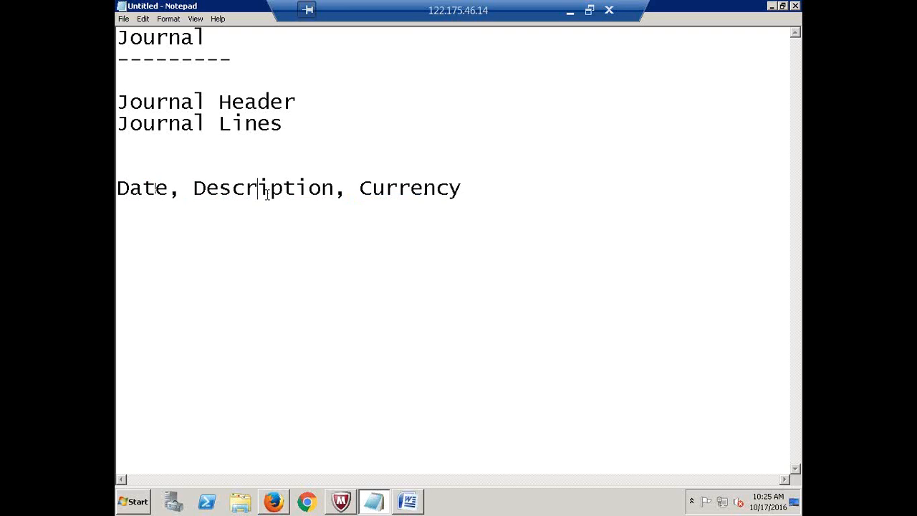
pyautogui.click(397, 189)
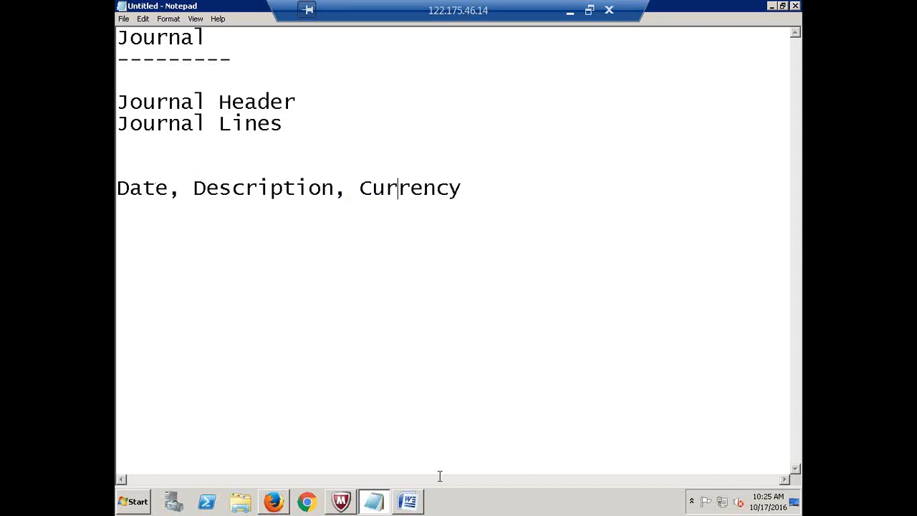
pyautogui.click(307, 103)
pyautogui.write(':')
# - Type 'Journal Name, Date, Period, Currency' after 'Journal Header:'
pyautogui.write('Journal N')
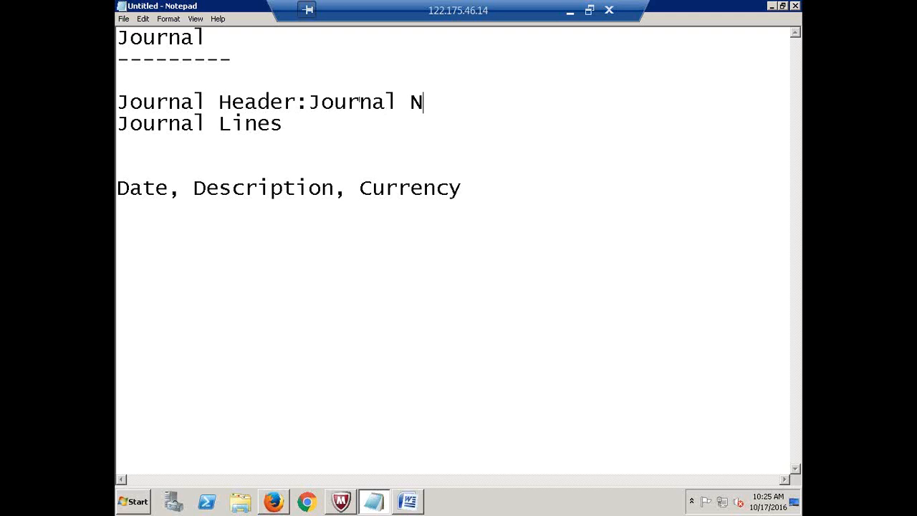
pyautogui.write('ame, Date, P')
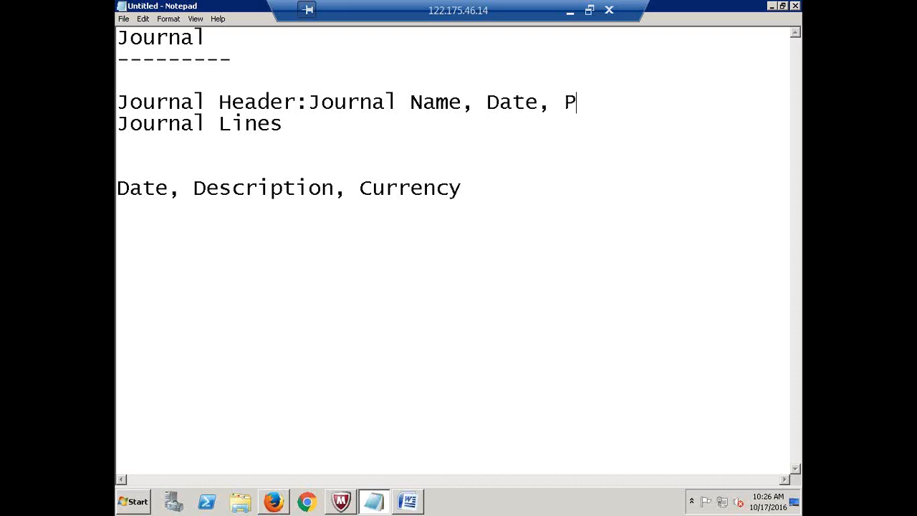
pyautogui.write('eriod, Currenc')
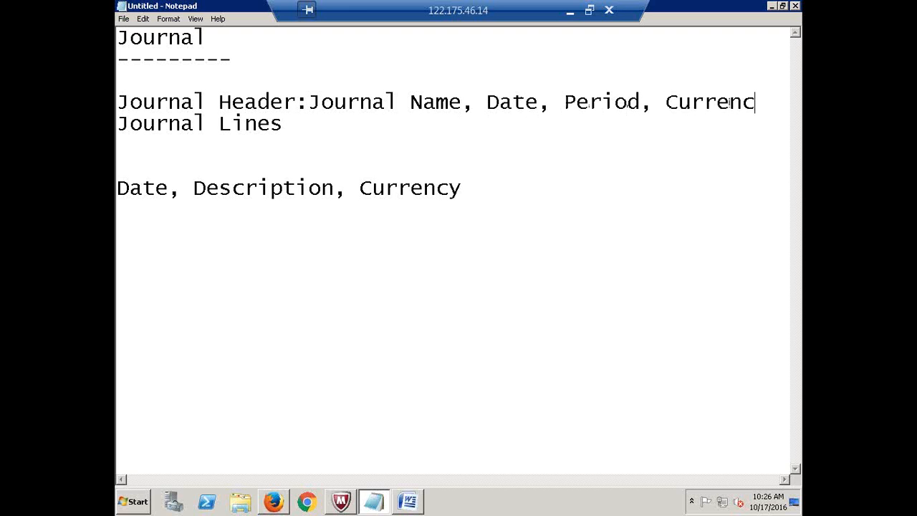
pyautogui.write('y')
pyautogui.click(335, 118)
# - Make the Journal Lines entry read ': Dr & Cr Accounts, Amount'
pyautogui.write(': Dr & Cr')
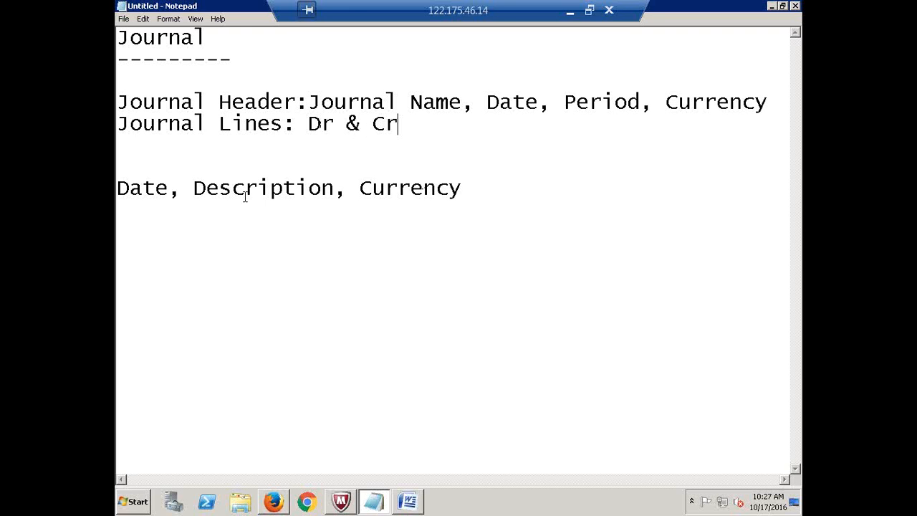
pyautogui.moveTo(193, 188); pyautogui.dragTo(335, 188)
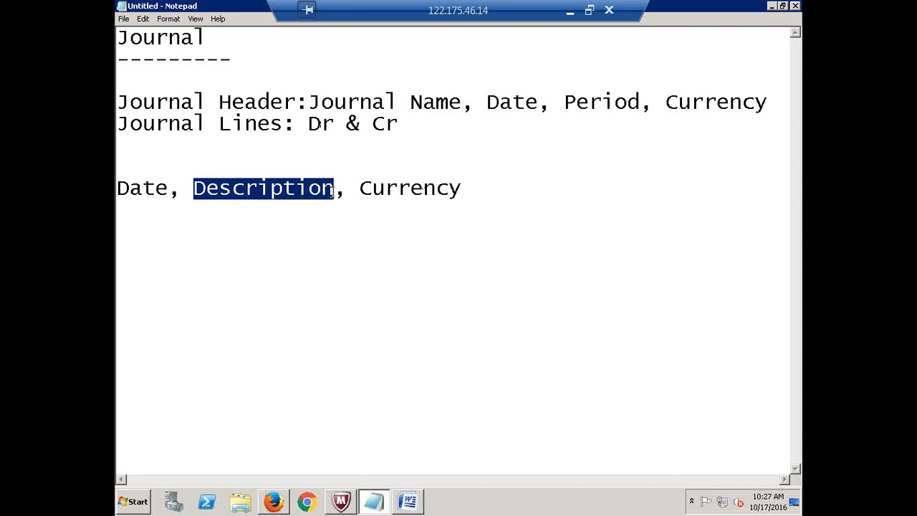
pyautogui.click(409, 127)
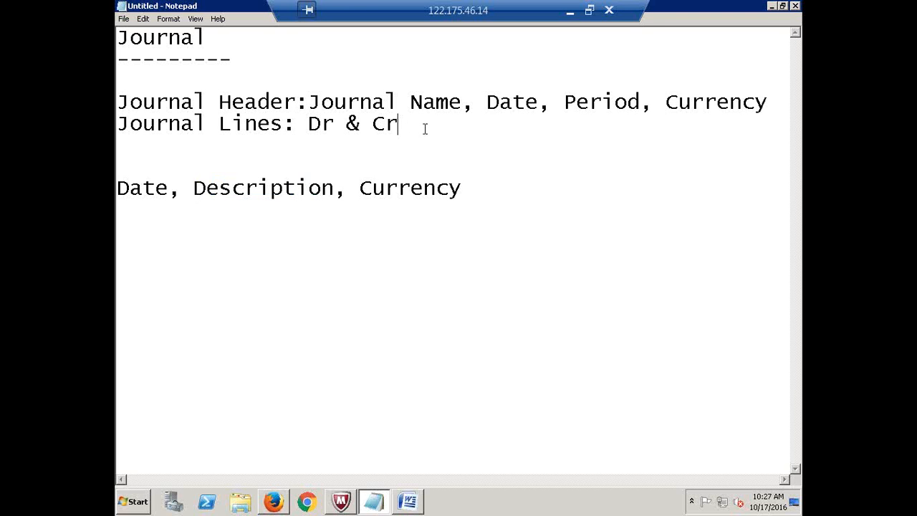
pyautogui.write(', Amount')
pyautogui.click(309, 123)
pyautogui.click(400, 126)
pyautogui.write('Accounts')
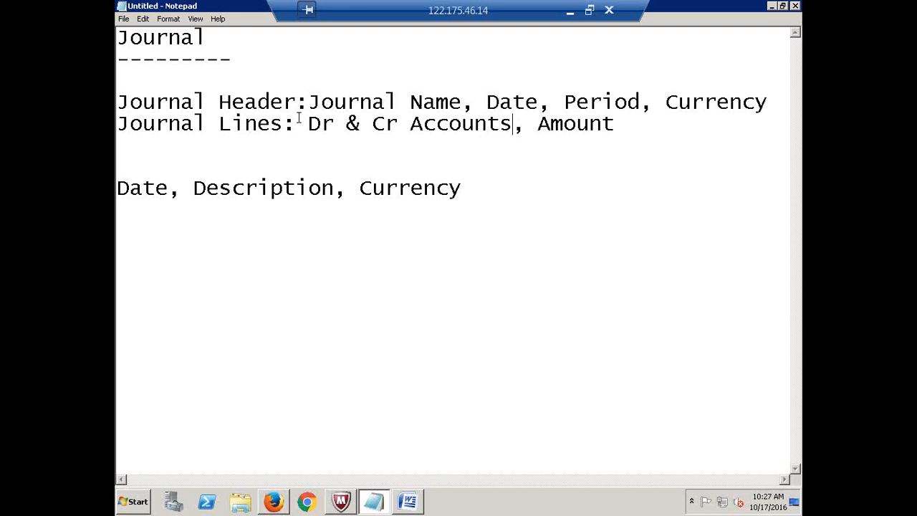
# - Highlight Amount, Currency and the 'Date, Description, Currency' line to review the notes
pyautogui.moveTo(308, 124); pyautogui.dragTo(614, 127)
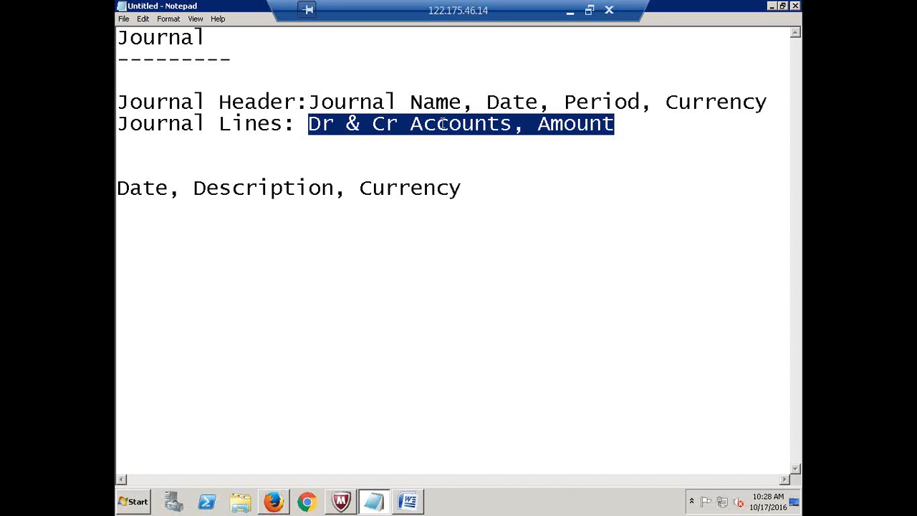
pyautogui.click(543, 123)
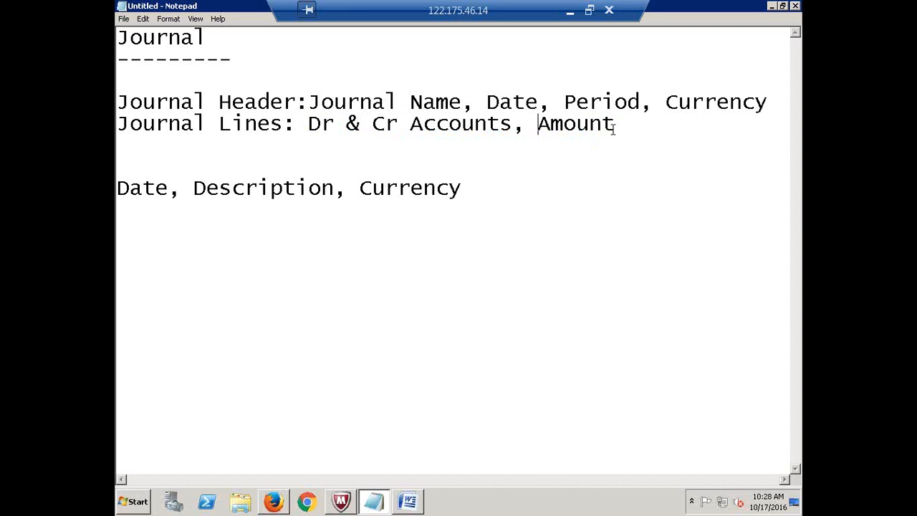
pyautogui.moveTo(614, 125); pyautogui.dragTo(541, 123)
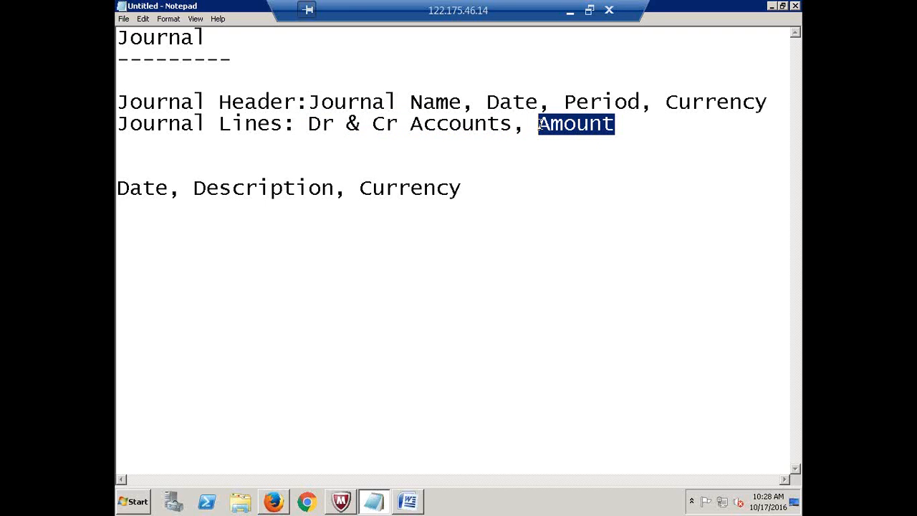
pyautogui.click(541, 122)
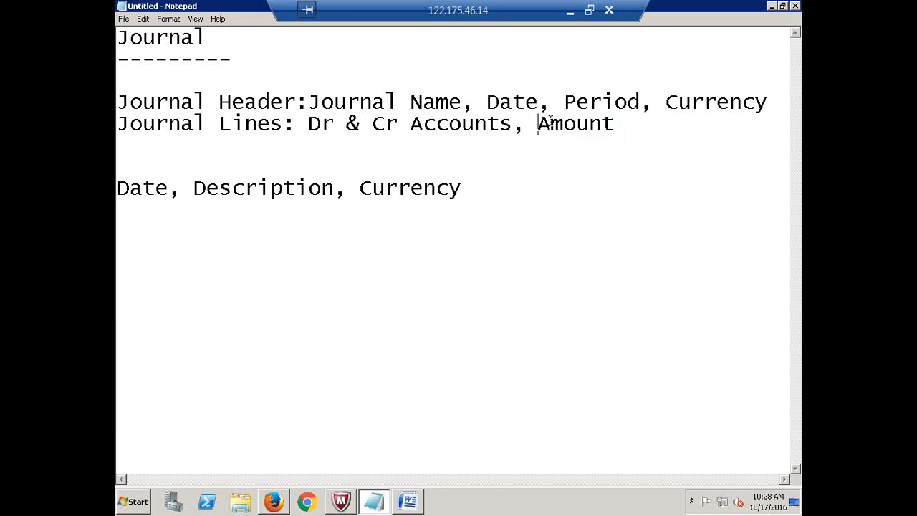
pyautogui.moveTo(550, 122); pyautogui.dragTo(616, 125)
pyautogui.click(670, 103)
pyautogui.moveTo(670, 102); pyautogui.dragTo(768, 101)
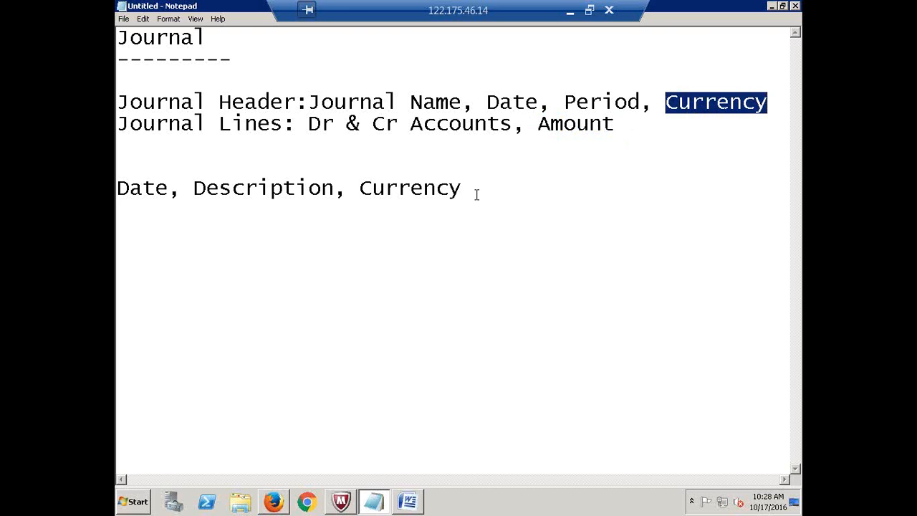
pyautogui.moveTo(474, 193); pyautogui.dragTo(116, 163)
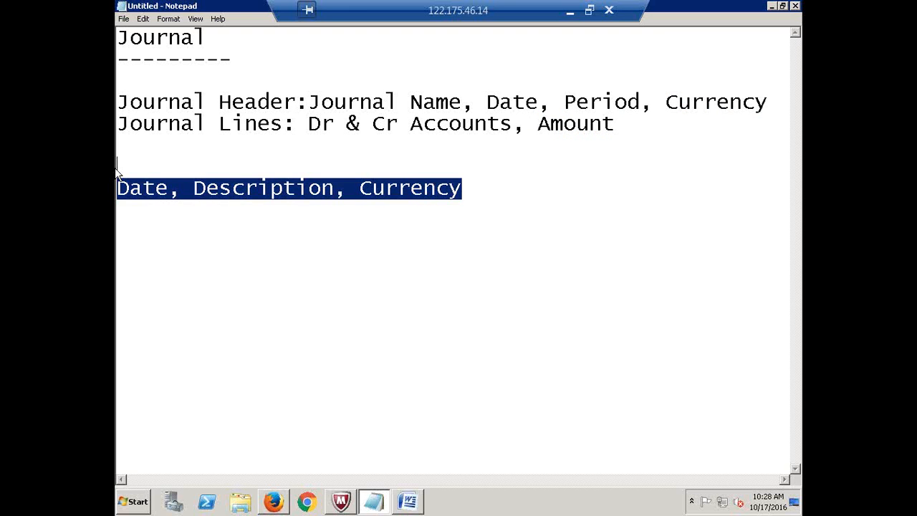
# - Delete the stray 'Date, Description, Currency' line and return to the end of 'Amount'
pyautogui.press('BackSpace')
pyautogui.press('BackSpace')
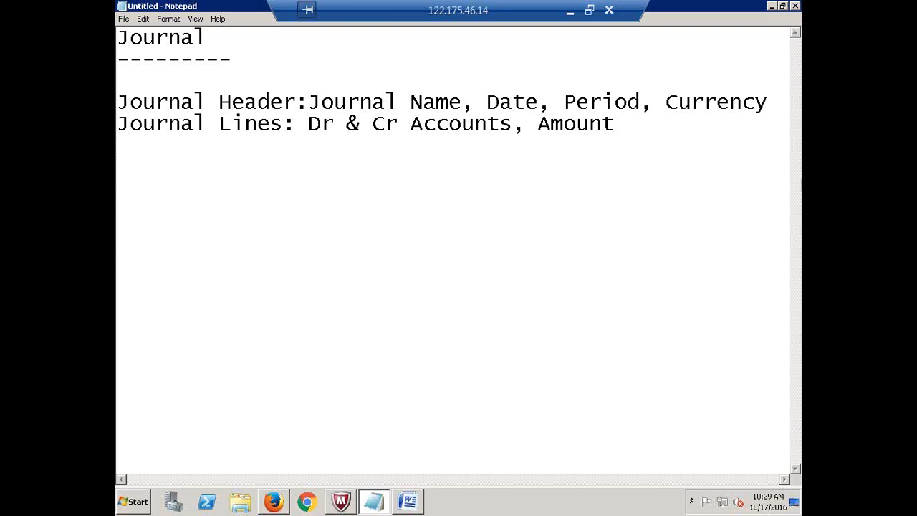
pyautogui.click(627, 125)
# - Type 'Post Journal' on a new line after 'Amount'
pyautogui.press('Return')
pyautogui.write('Post Journal')
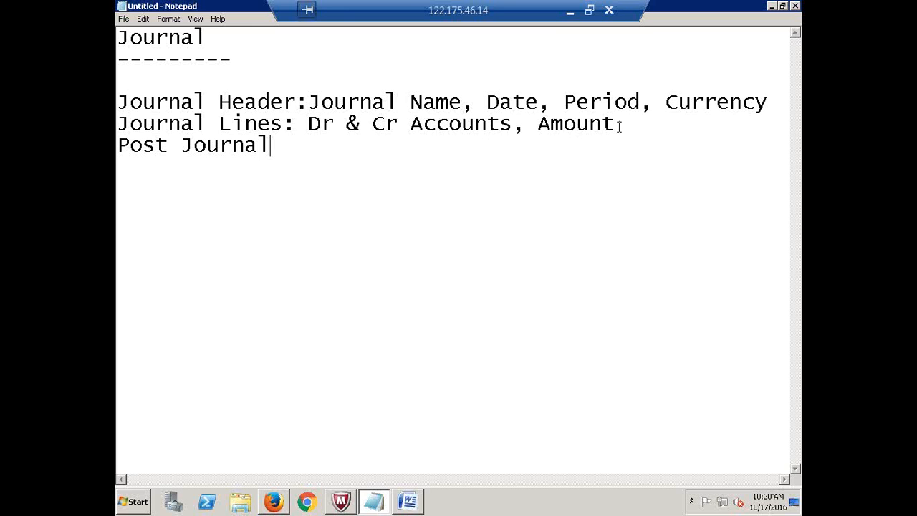
# - Review the Journal Header, Journal Lines, Amount, Accounts and Post Journal notes
pyautogui.moveTo(616, 125); pyautogui.dragTo(318, 82)
pyautogui.moveTo(175, 93); pyautogui.dragTo(117, 106)
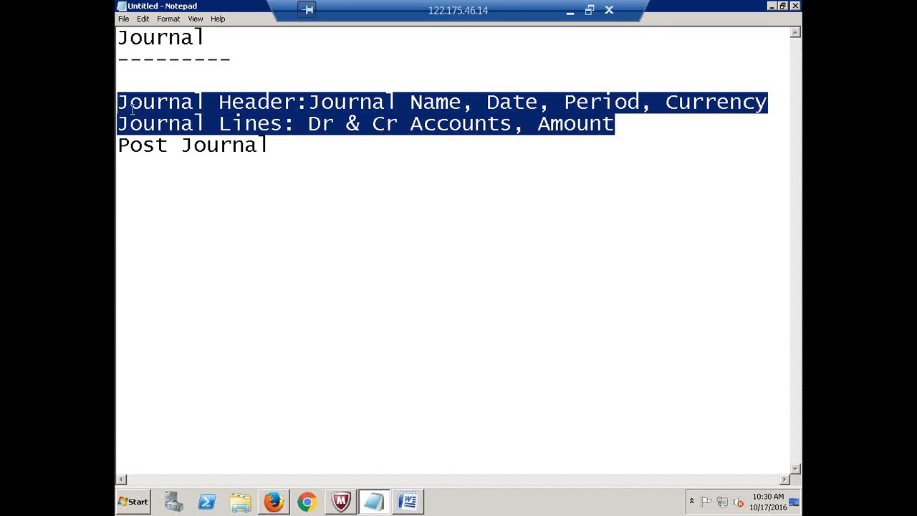
pyautogui.moveTo(280, 145); pyautogui.dragTo(117, 146)
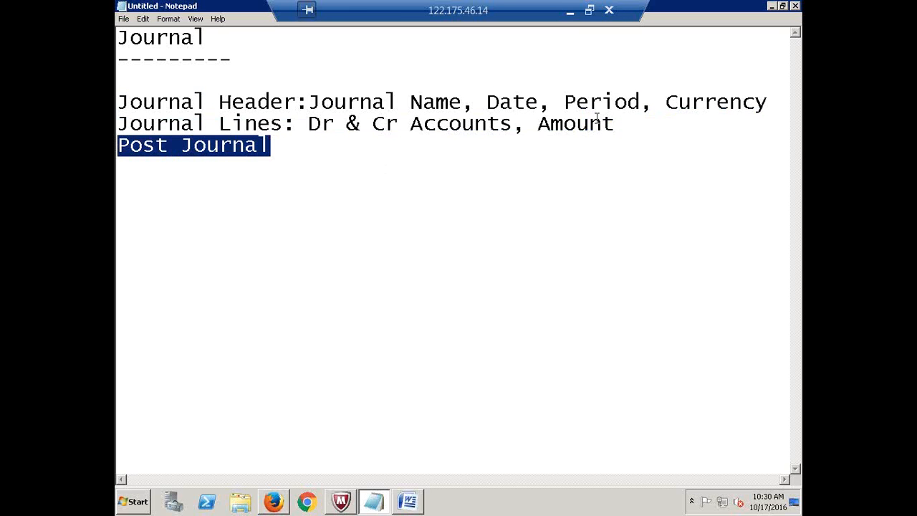
pyautogui.moveTo(617, 129); pyautogui.dragTo(539, 125)
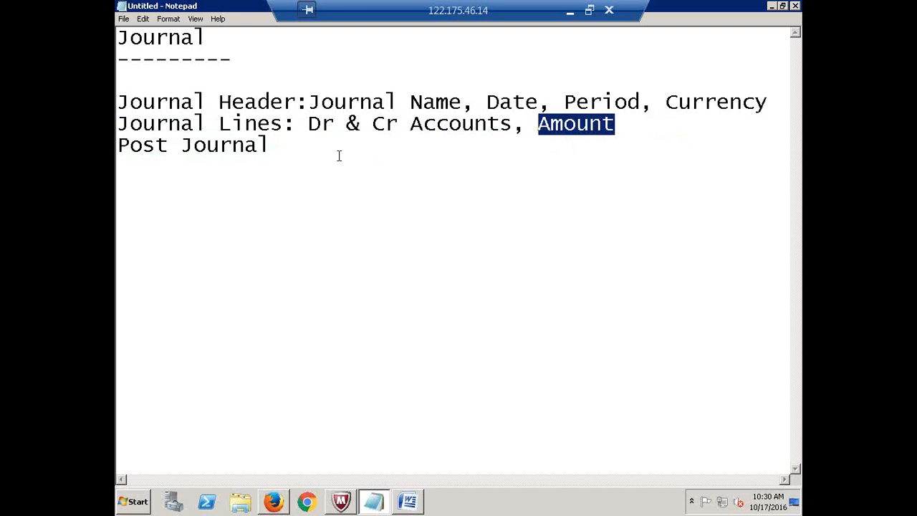
pyautogui.moveTo(410, 124); pyautogui.dragTo(513, 125)
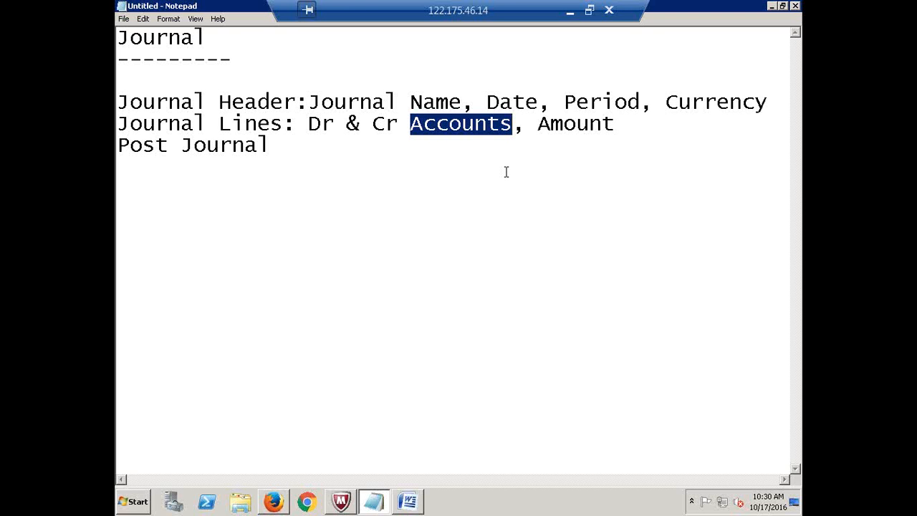
# - Add fresh empty lines after the Post Journal entry
pyautogui.click(280, 143)
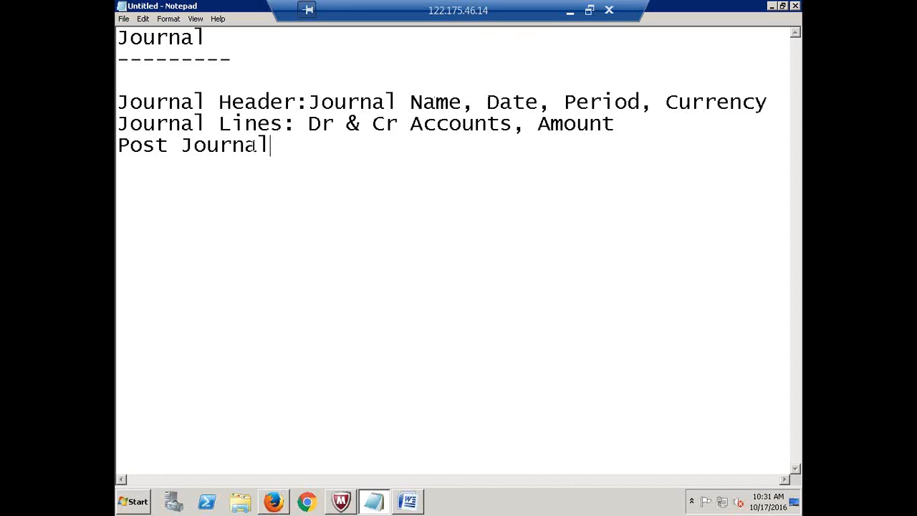
pyautogui.moveTo(270, 146); pyautogui.dragTo(114, 101)
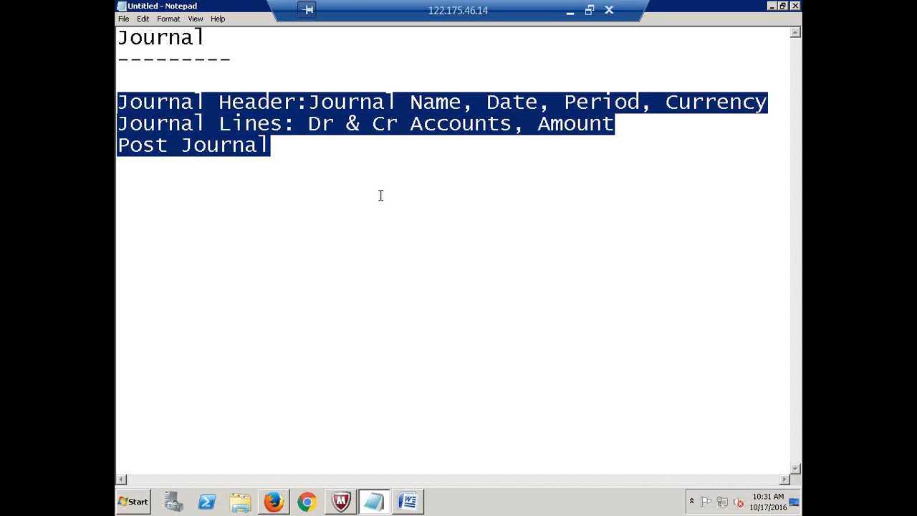
pyautogui.click(287, 149)
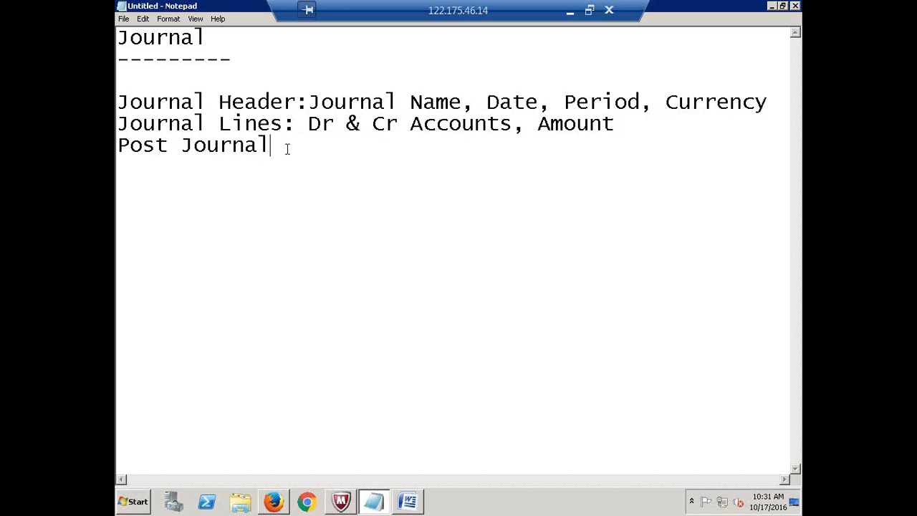
pyautogui.press('Return')
pyautogui.press('Return')
# - Insert the heading 'Open GL Periods' above the Journal section, with blank lines below
pyautogui.click(118, 40)
pyautogui.press('Return')
pyautogui.press('Return')
pyautogui.press('Return')
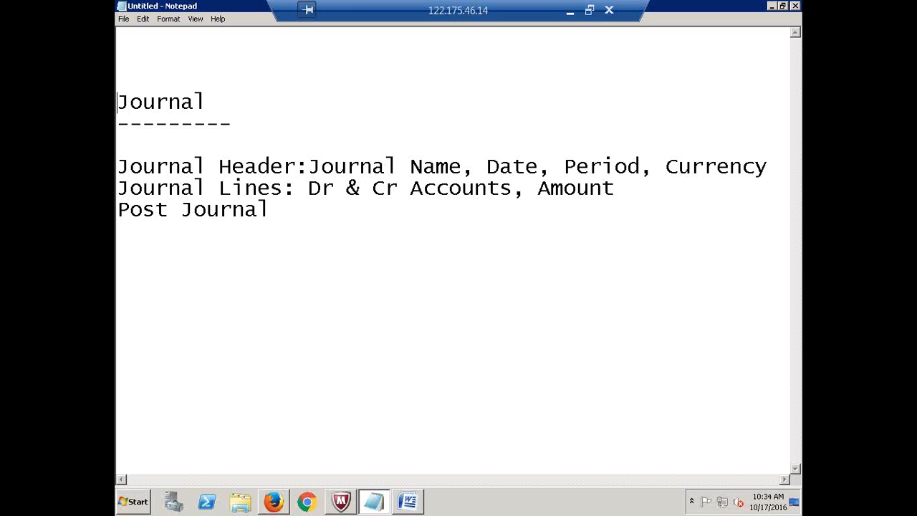
pyautogui.click(123, 48)
pyautogui.write('c')
pyautogui.press('BackSpace')
pyautogui.write('o')
pyautogui.press('BackSpace')
pyautogui.write('Open GL Pe')
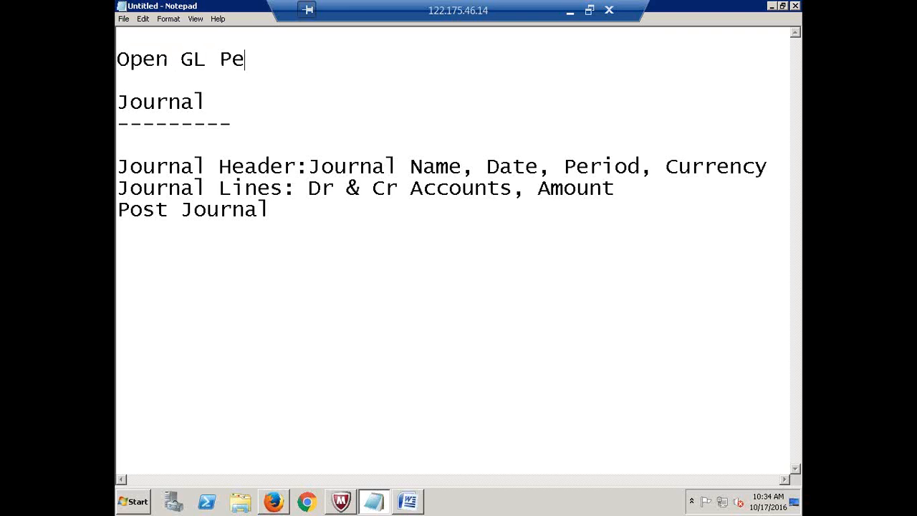
pyautogui.write('riods')
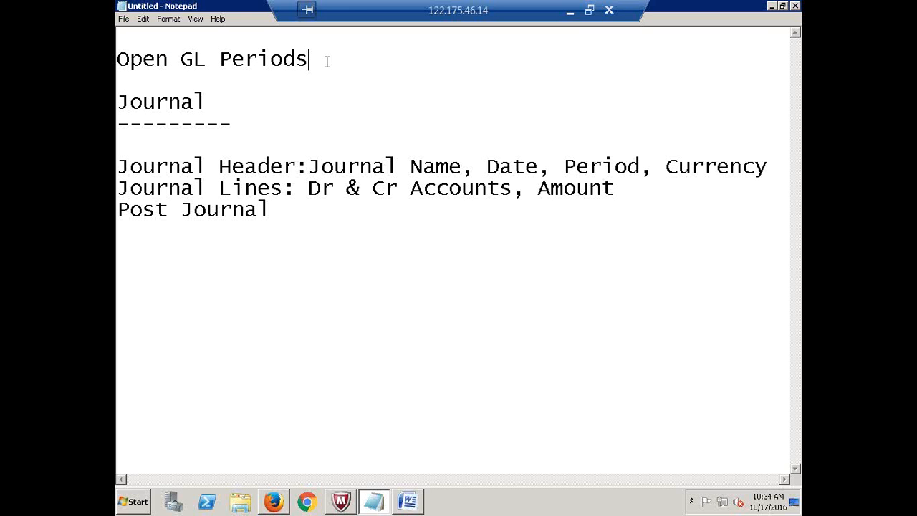
pyautogui.press('Return')
pyautogui.press('Return')
pyautogui.press('Return')
pyautogui.press('Return')
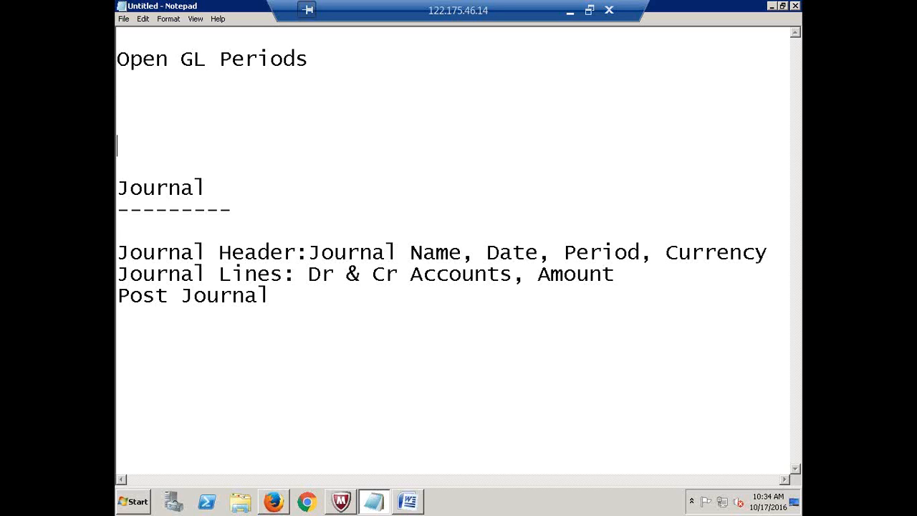
# - Start a 'Nav:' line under the heading, then return to Oracle E-Business Suite
pyautogui.click(139, 89)
pyautogui.click(486, 6)
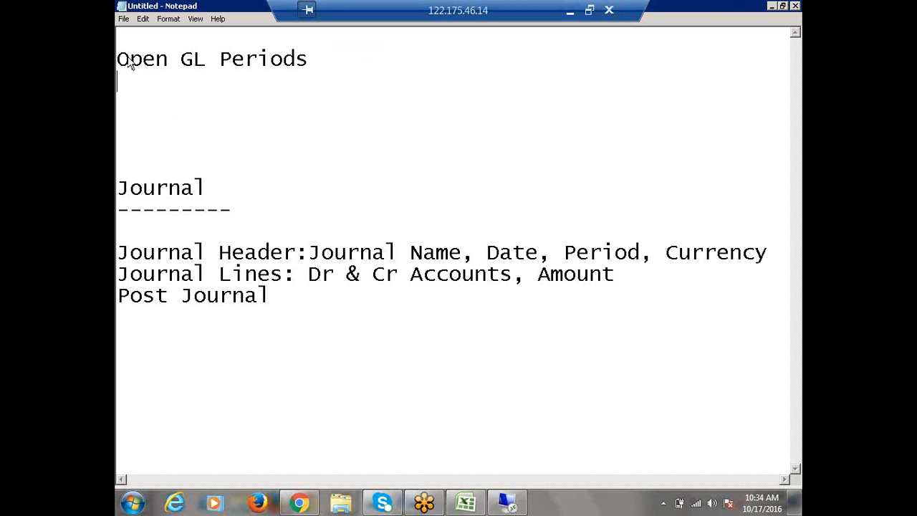
pyautogui.click(147, 96)
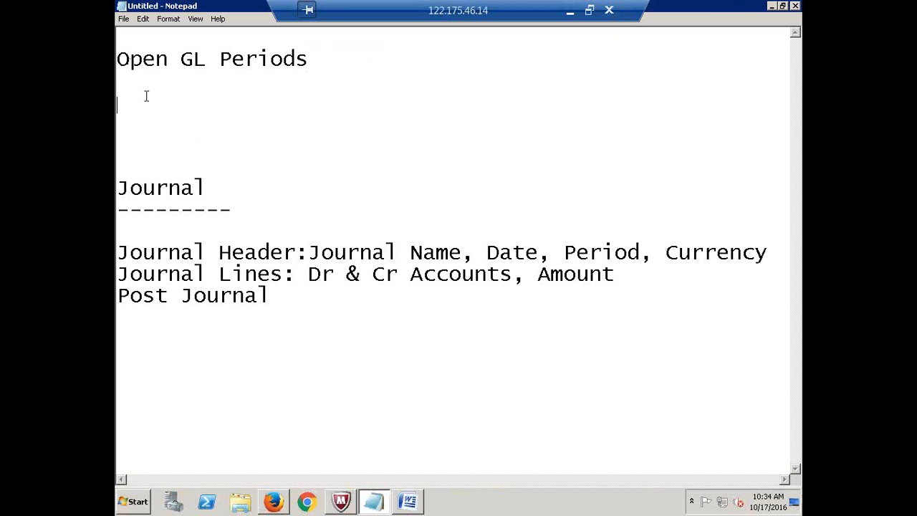
pyautogui.write('Nav:')
pyautogui.hotkey('alt', 'Tab')
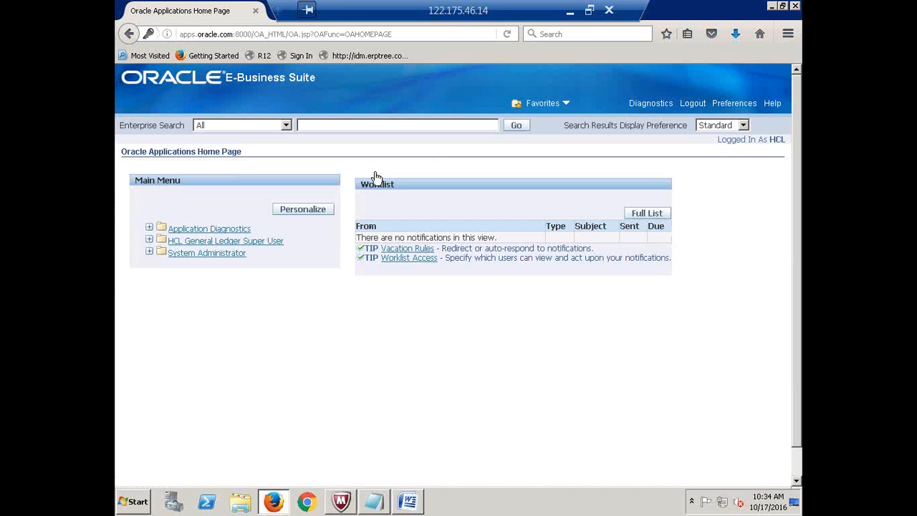
# - Launch Journals > Enter under HCL General Ledger Super User, reaching the Java plugin warning
pyautogui.click(212, 254)
pyautogui.click(214, 242)
pyautogui.click(213, 242)
pyautogui.click(197, 255)
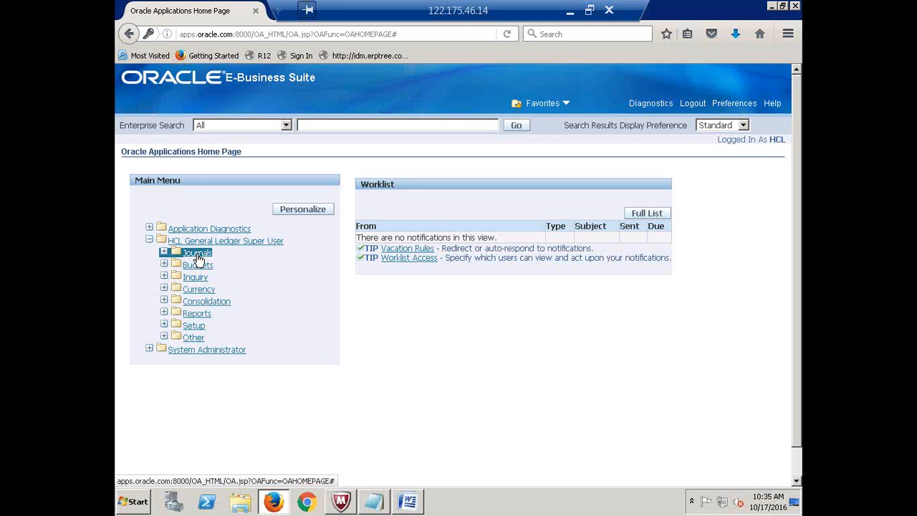
pyautogui.click(255, 243)
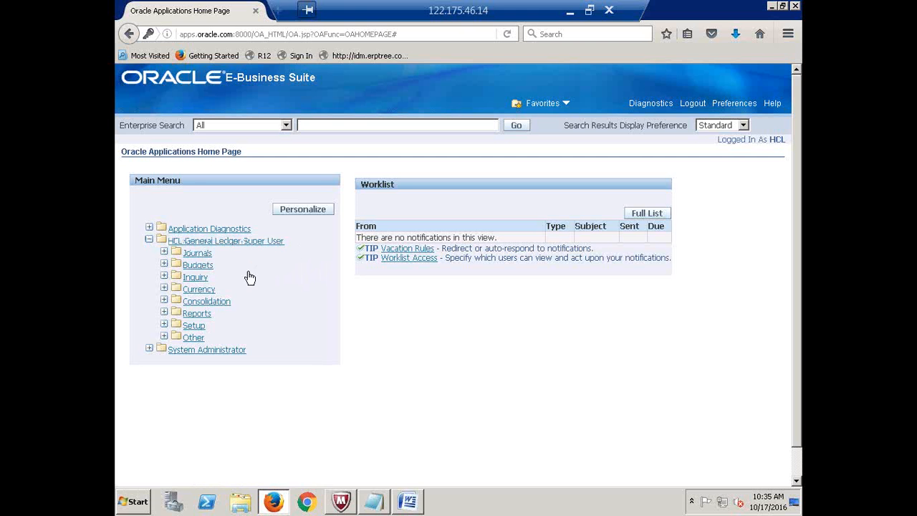
pyautogui.click(195, 253)
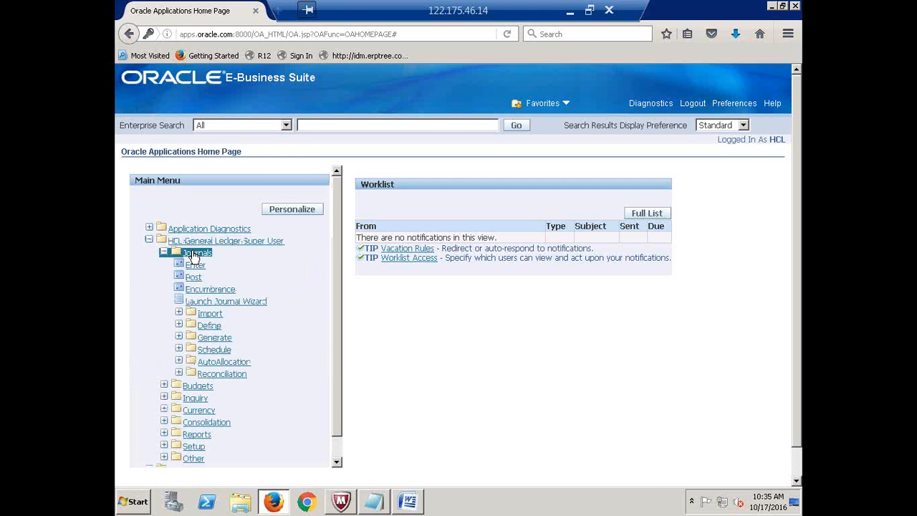
pyautogui.click(195, 266)
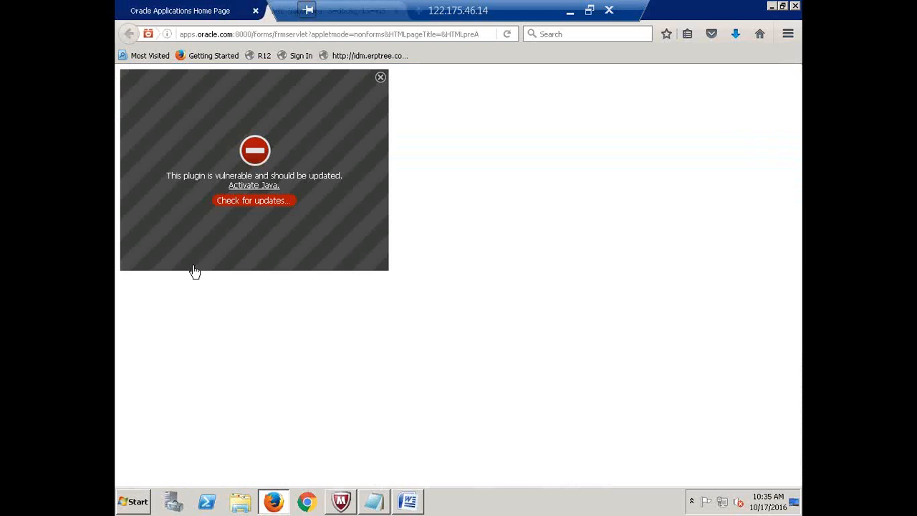
# - Activate and allow Java, then dismiss Find Journals to show the Enter Journals form
pyautogui.click(259, 188)
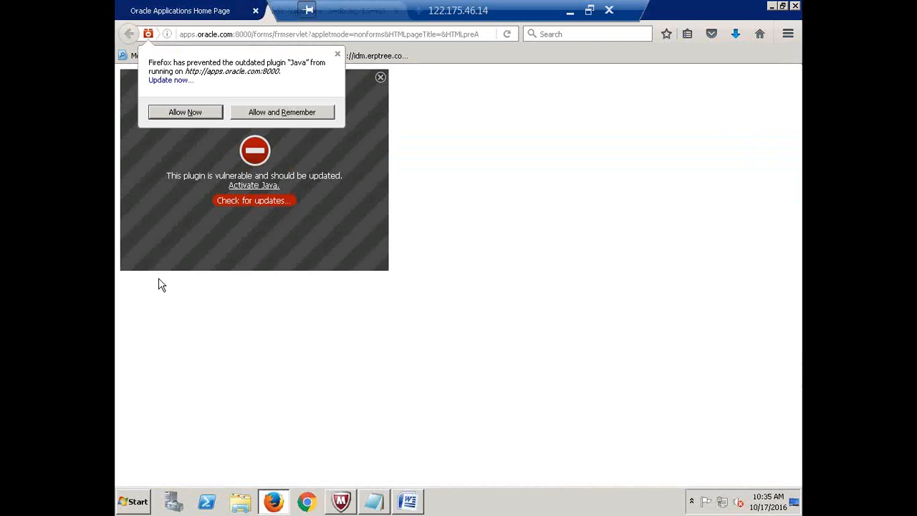
pyautogui.click(180, 114)
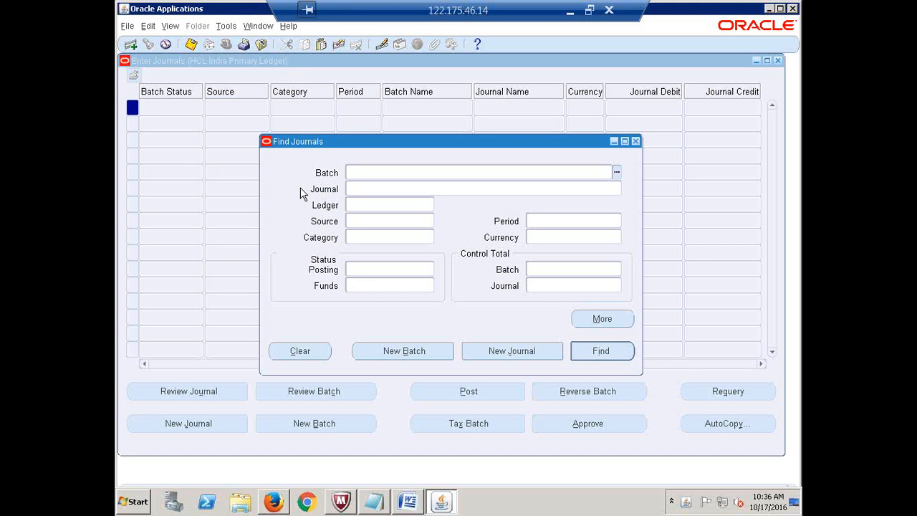
pyautogui.click(636, 141)
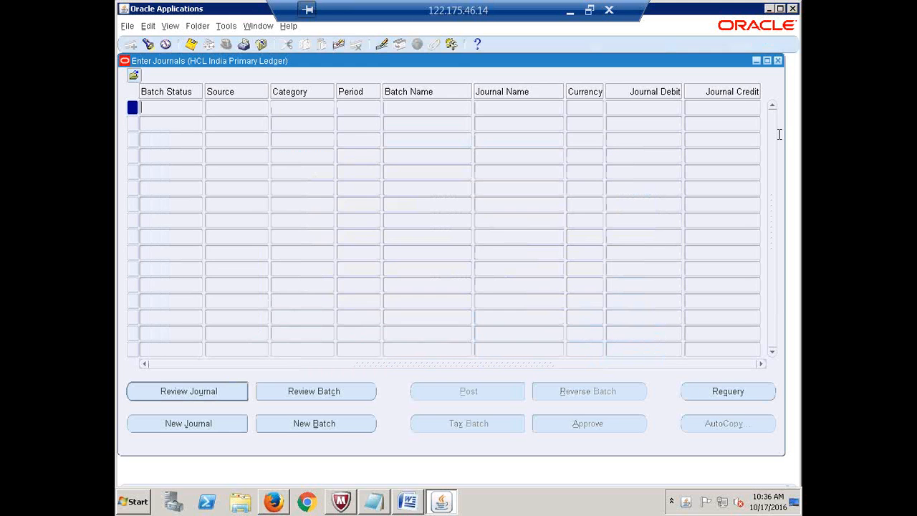
# - Close Enter Journals, enlarge the Navigator, and expand Setup down to Open/Close
pyautogui.click(778, 61)
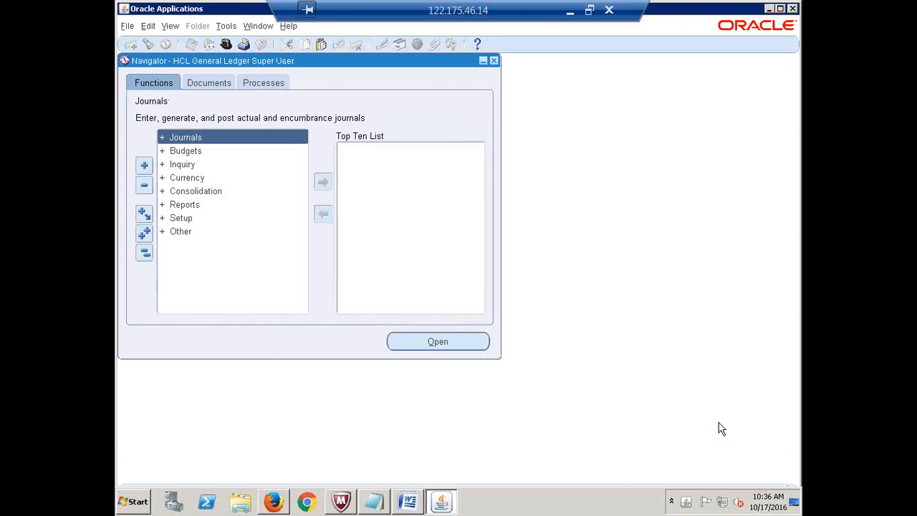
pyautogui.moveTo(500, 358); pyautogui.dragTo(719, 451)
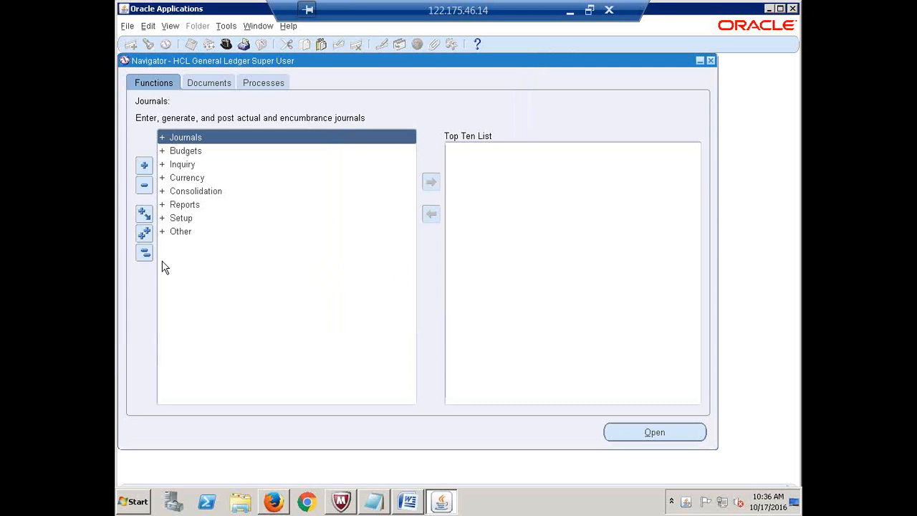
pyautogui.click(183, 218)
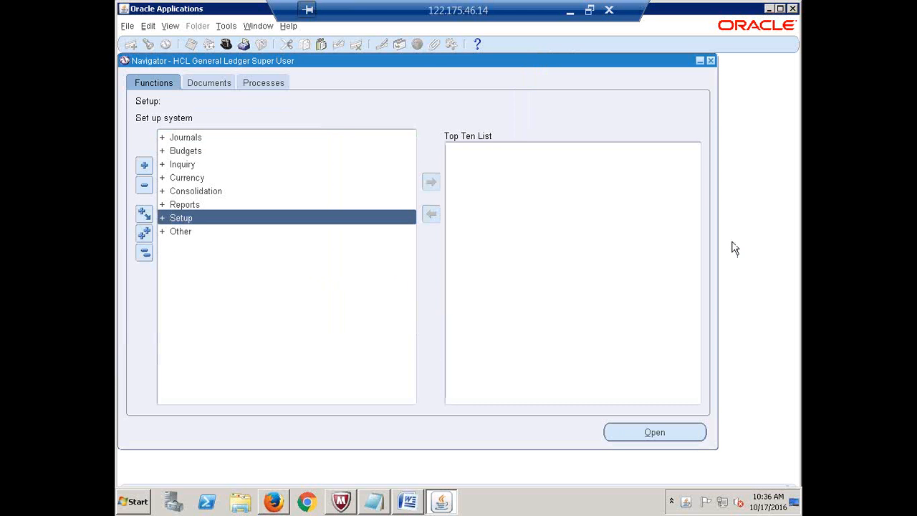
pyautogui.press('Return')
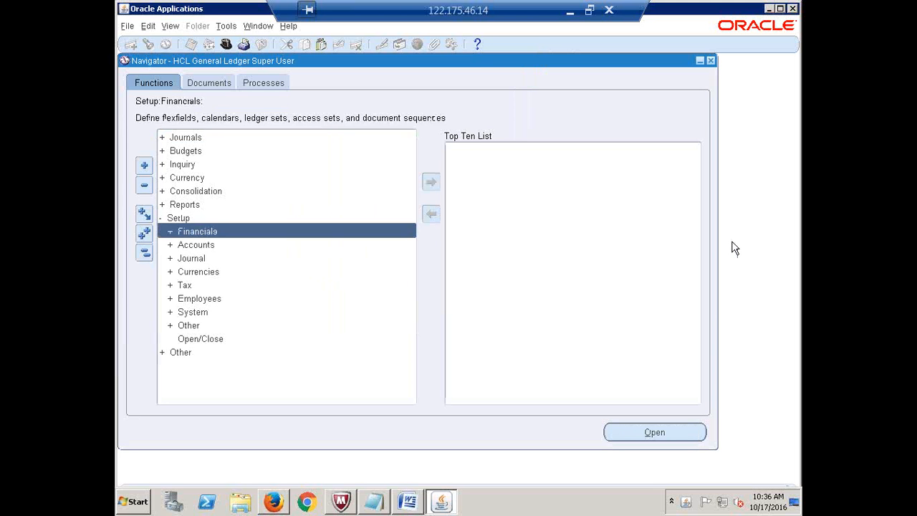
pyautogui.press('Down')
pyautogui.press('Down')
pyautogui.press('Down')
pyautogui.press('Down')
pyautogui.press('Down')
pyautogui.press('Down')
pyautogui.press('Down')
pyautogui.press('Down')
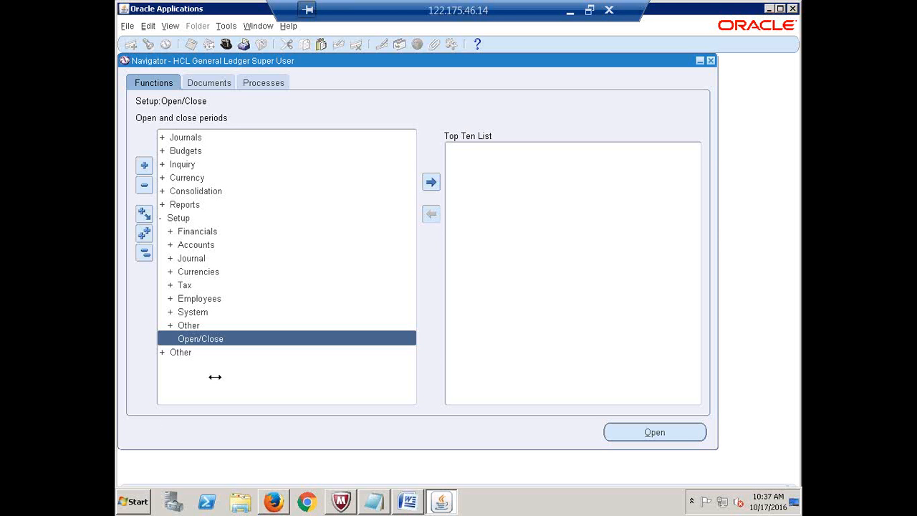
# - Open Open/Close and confirm Find Periods uses ledger HCL India Primary Ledger, status Any
pyautogui.doubleClick(207, 340)
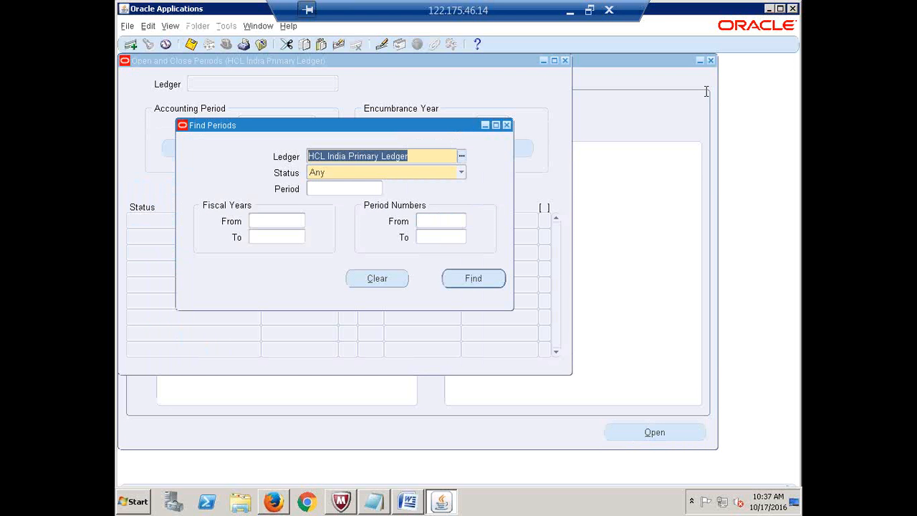
pyautogui.click(423, 157)
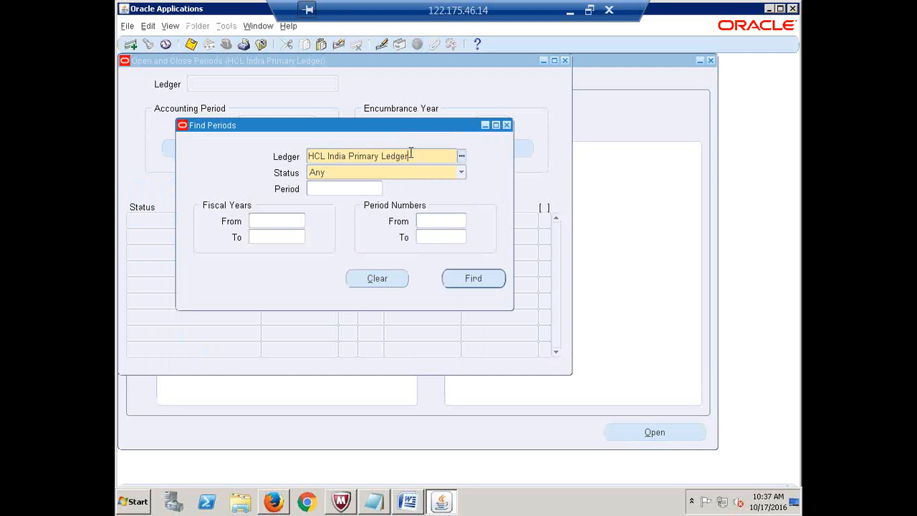
pyautogui.moveTo(410, 154); pyautogui.dragTo(297, 158)
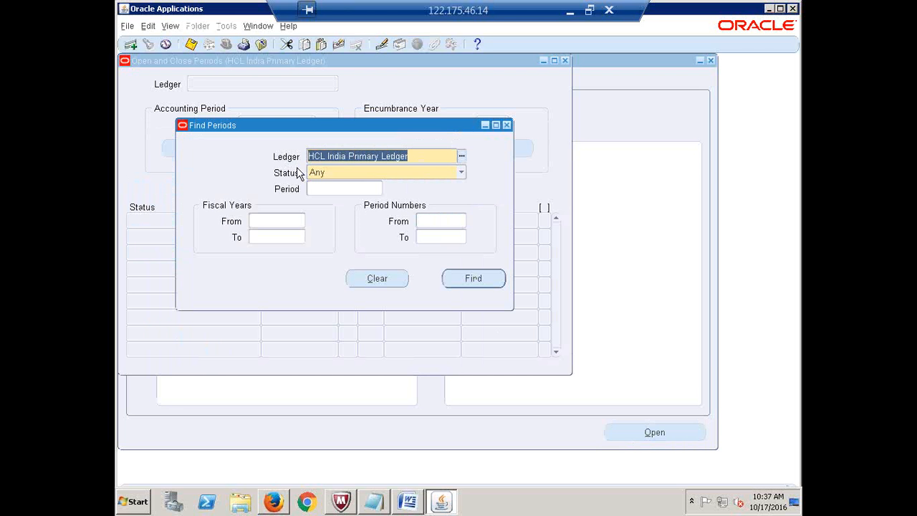
pyautogui.click(416, 156)
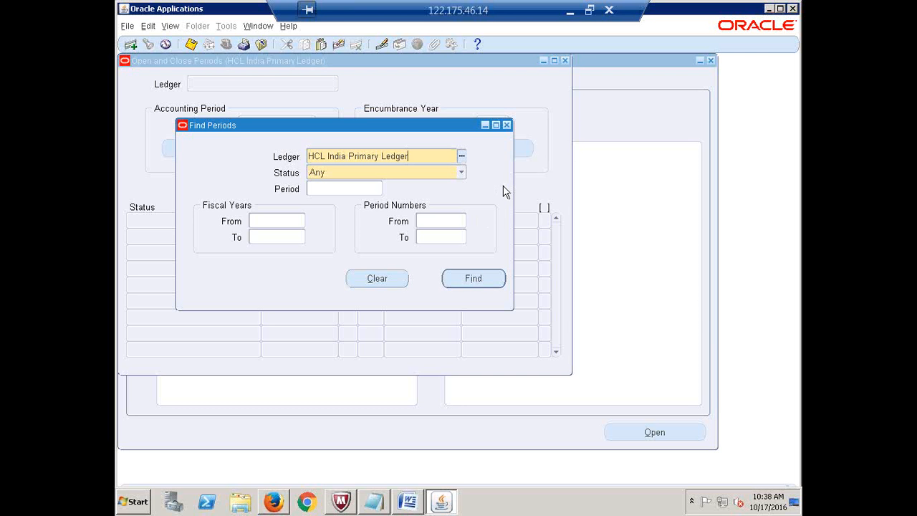
pyautogui.click(461, 164)
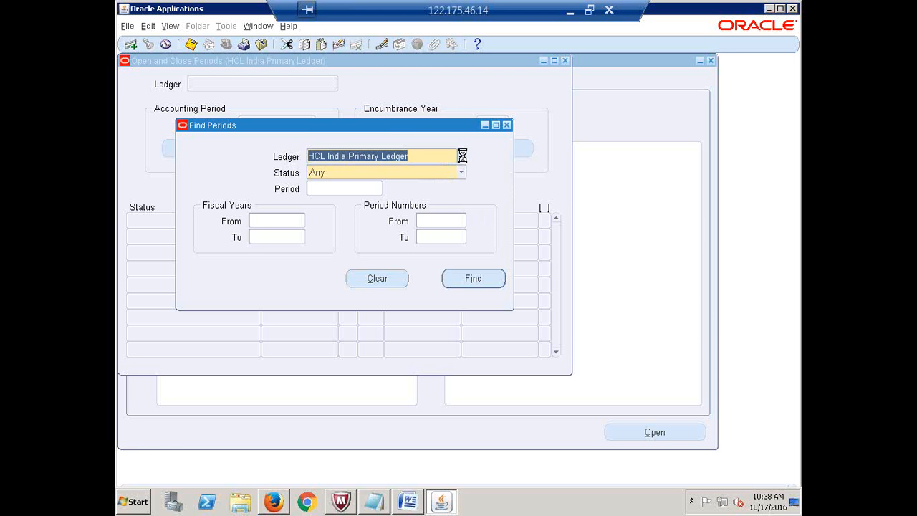
pyautogui.press('Tab')
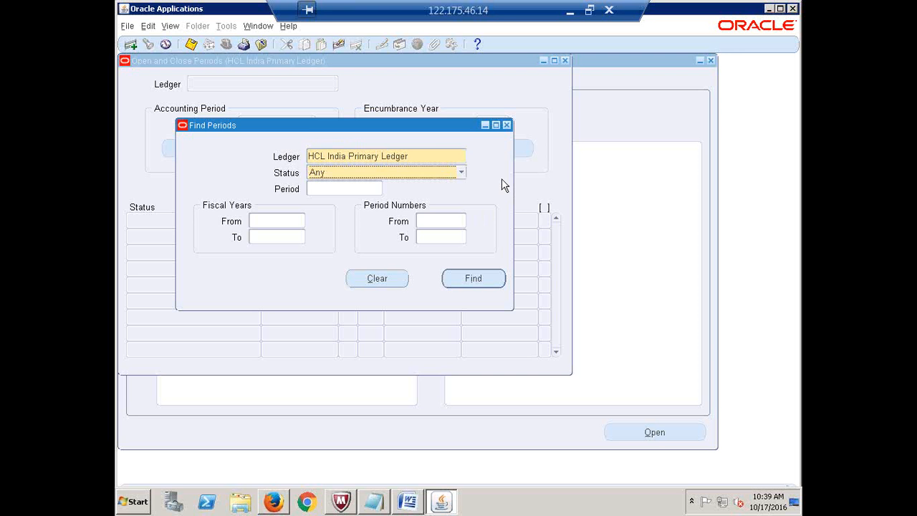
pyautogui.click(458, 156)
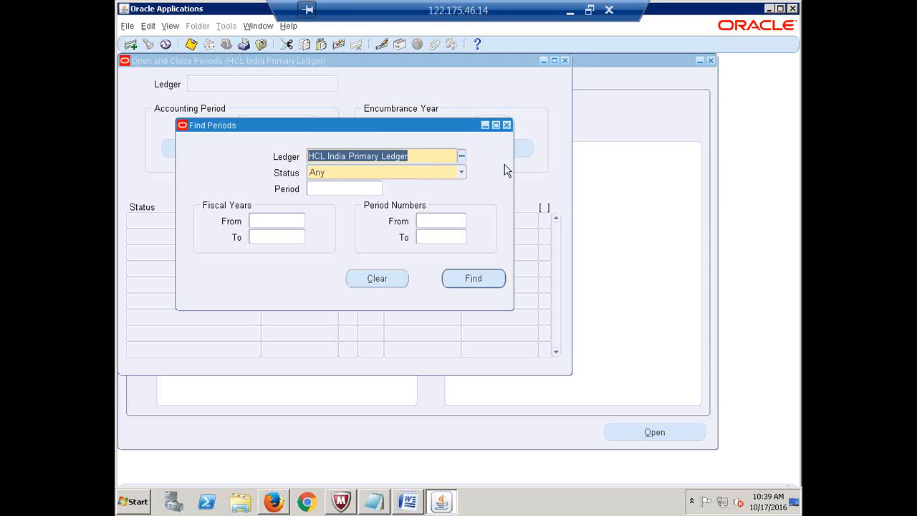
pyautogui.click(432, 156)
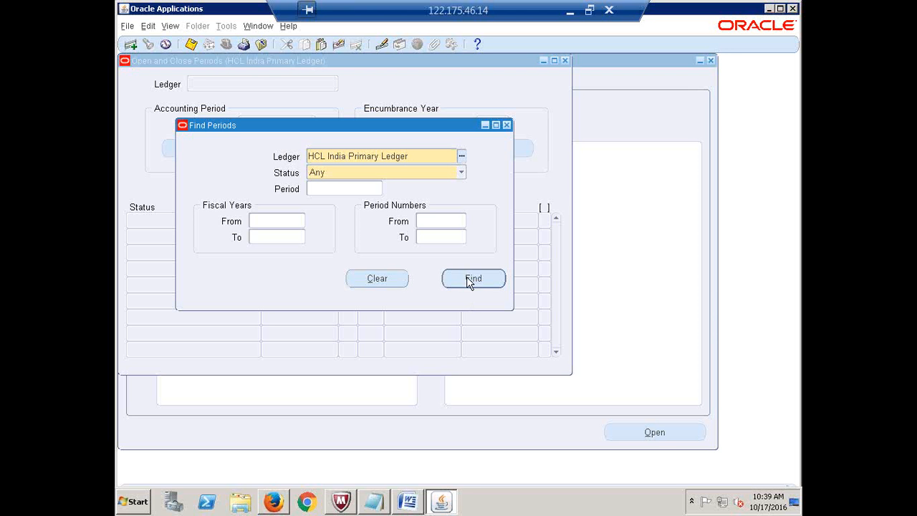
# - Find the ledger's periods and select first period APR-16
pyautogui.click(473, 279)
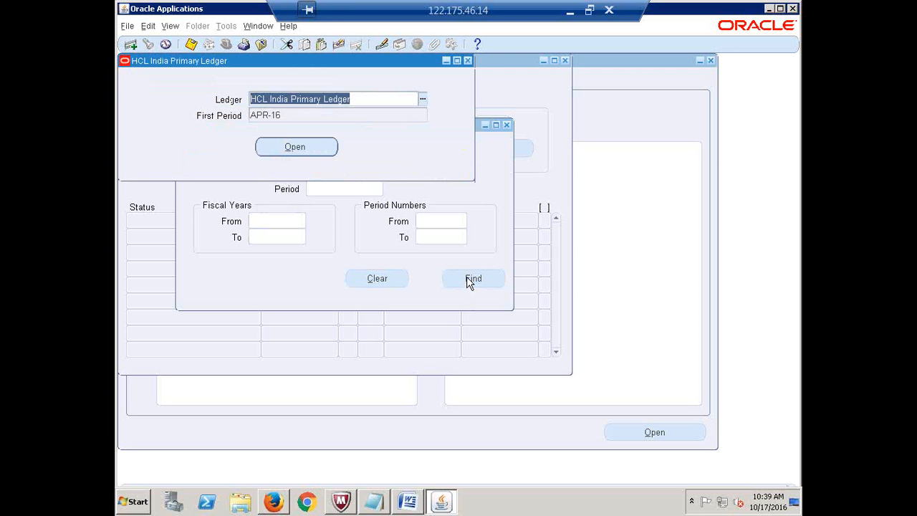
pyautogui.click(281, 116)
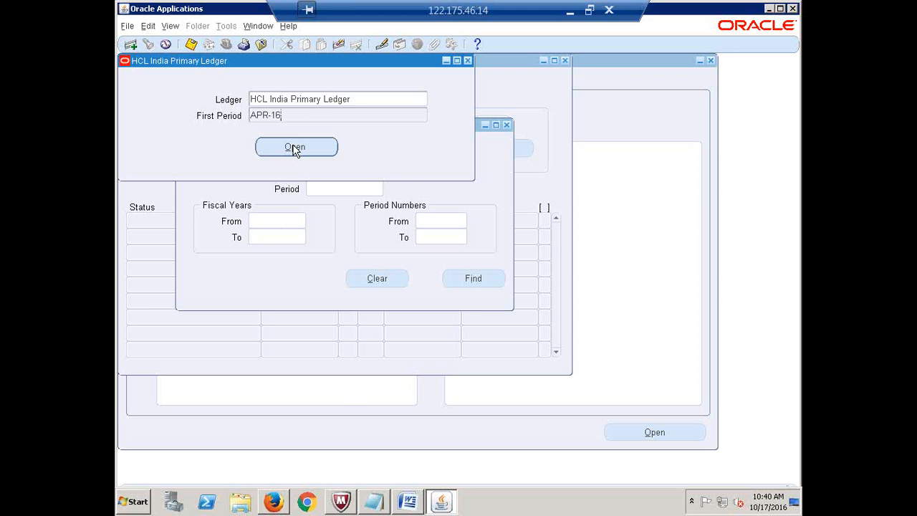
# - Open APR-16 as the first period, confirm with Yes, and acknowledge the concurrent request number
pyautogui.click(295, 148)
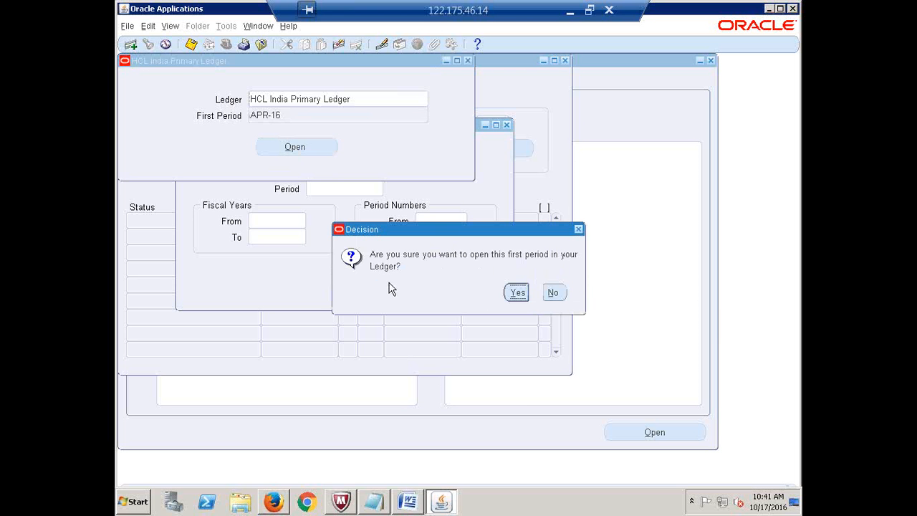
pyautogui.click(516, 294)
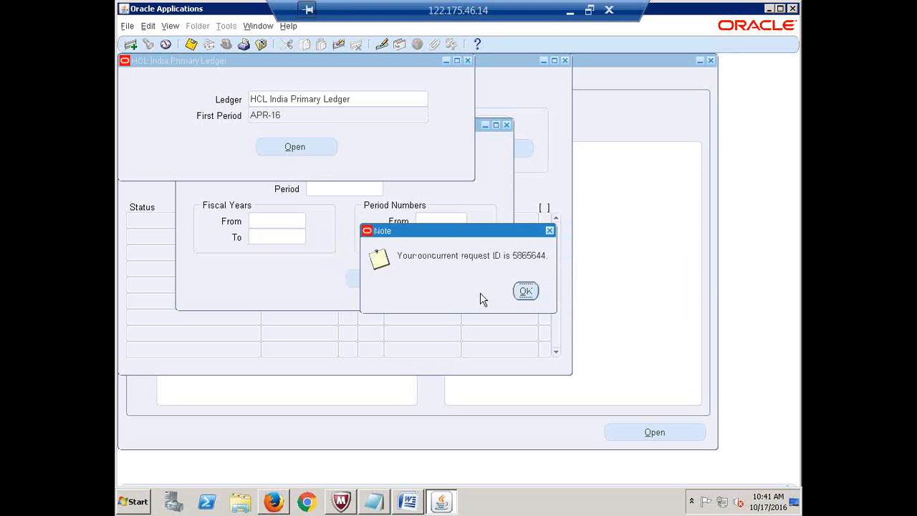
pyautogui.click(526, 290)
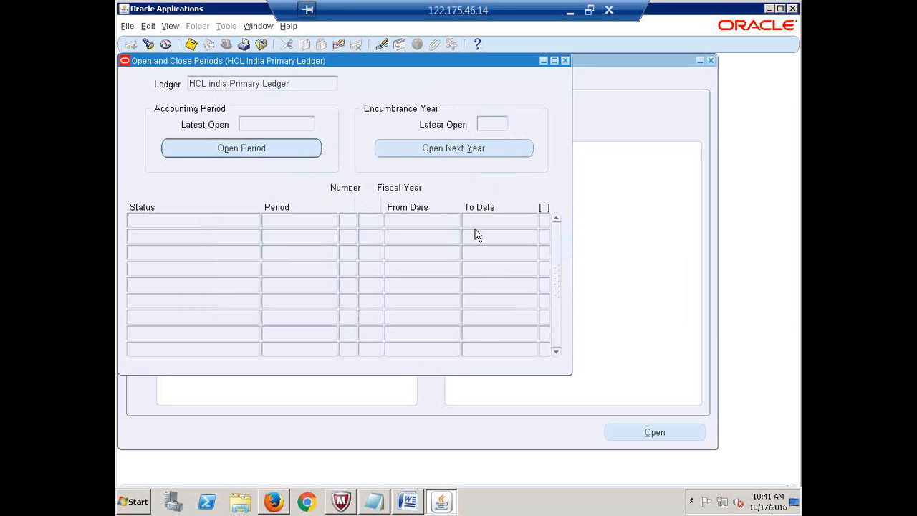
# - List the submitted requests and refresh until the Open Period request completes
pyautogui.hotkey('alt', 'v')
pyautogui.press('r')
pyautogui.press('Return')
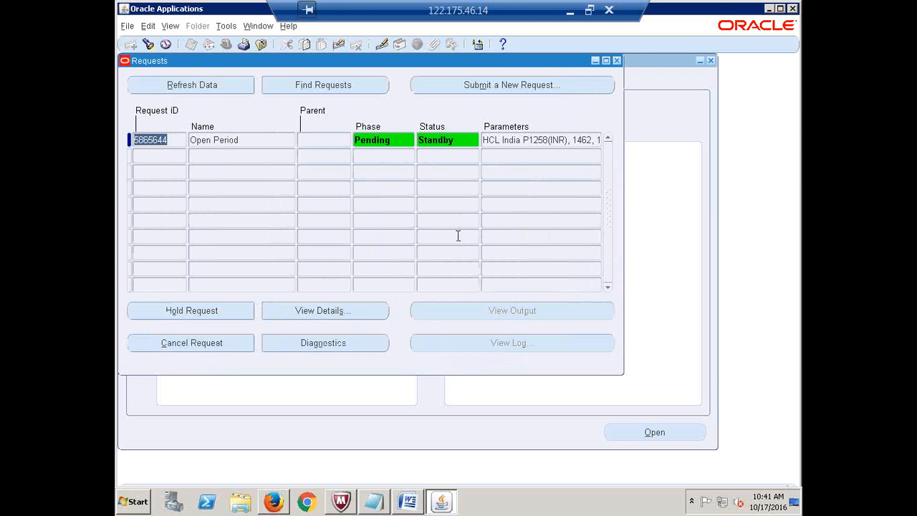
pyautogui.click(246, 141)
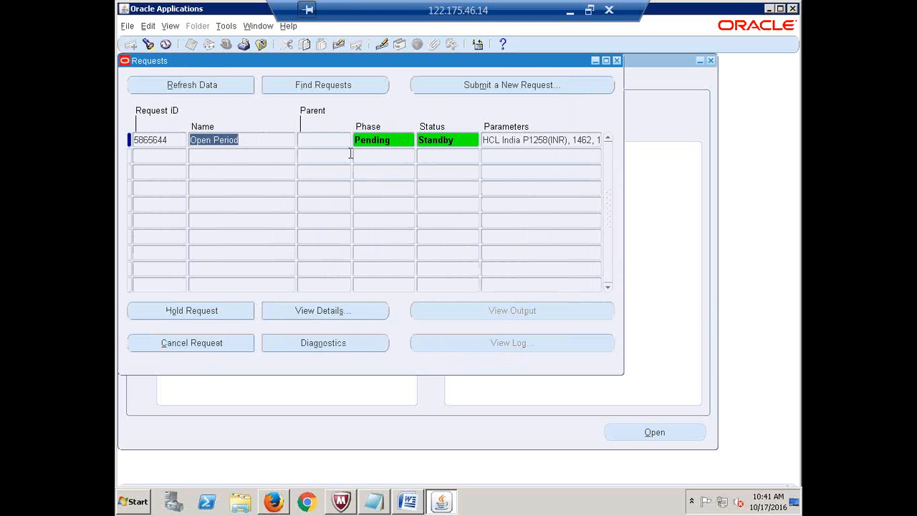
pyautogui.click(251, 142)
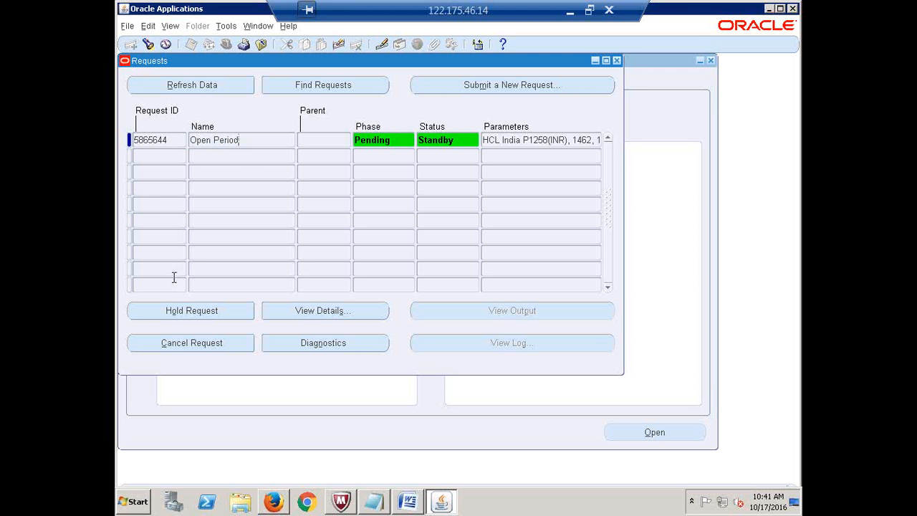
pyautogui.click(185, 86)
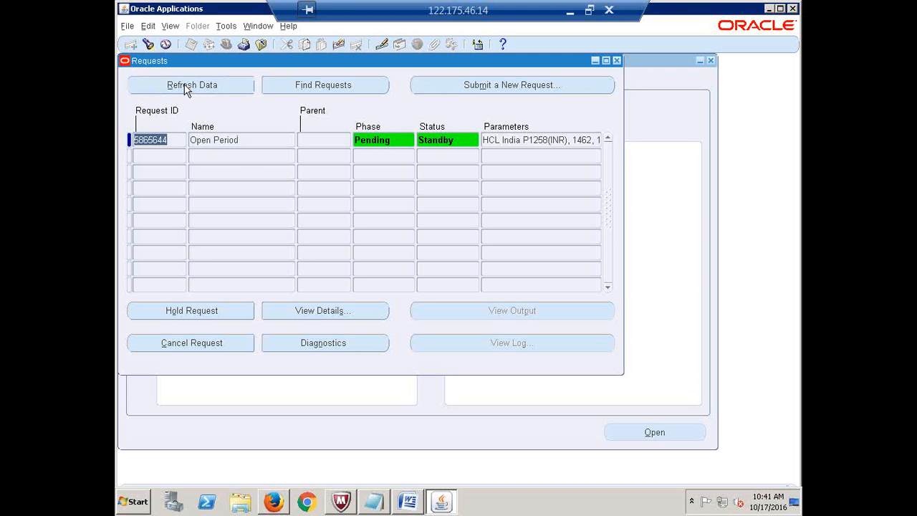
pyautogui.click(186, 87)
pyautogui.click(185, 86)
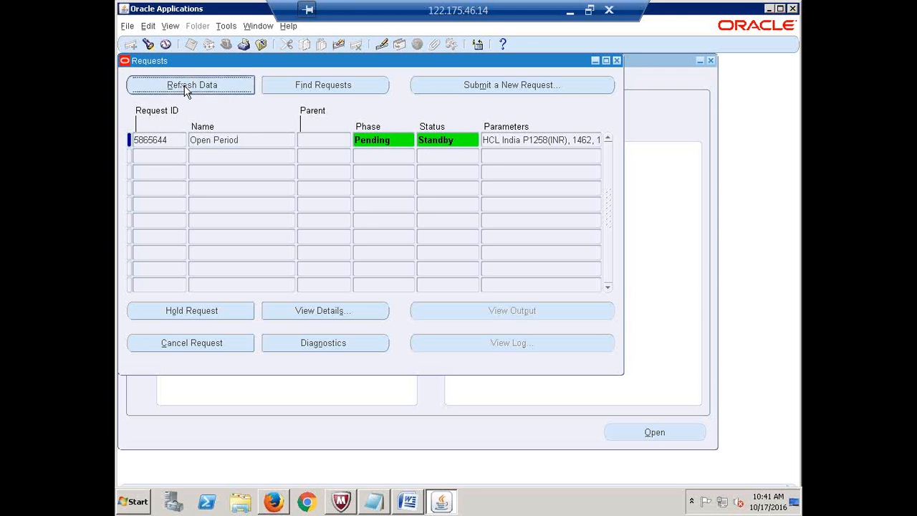
pyautogui.click(185, 88)
pyautogui.click(184, 86)
pyautogui.click(184, 87)
pyautogui.click(184, 87)
pyautogui.click(185, 87)
pyautogui.click(185, 88)
pyautogui.click(185, 87)
pyautogui.click(185, 87)
pyautogui.click(185, 87)
pyautogui.click(185, 87)
pyautogui.click(184, 87)
pyautogui.click(182, 86)
pyautogui.click(182, 91)
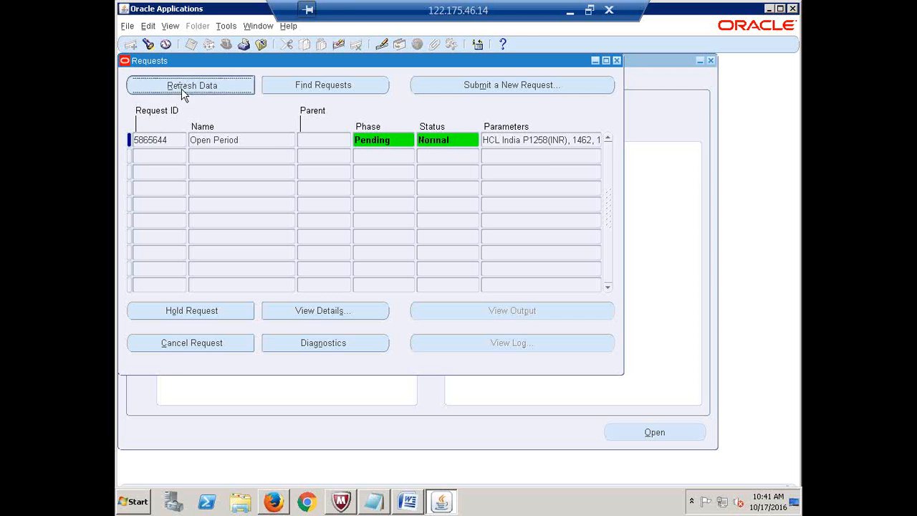
pyautogui.click(182, 91)
pyautogui.click(182, 91)
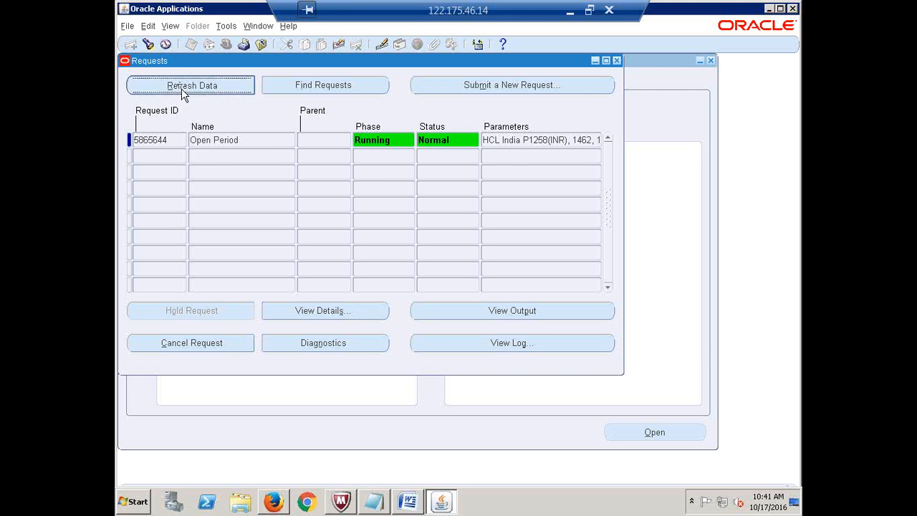
pyautogui.click(182, 91)
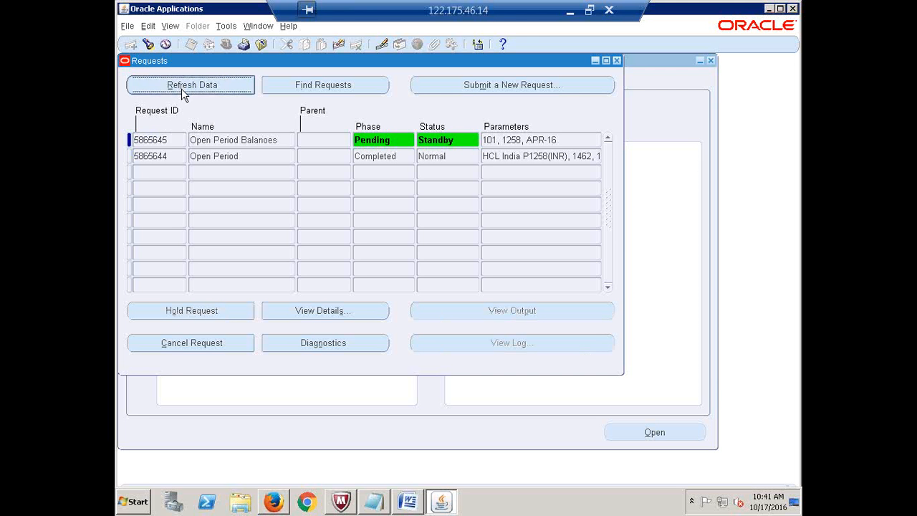
# - Keep refreshing until Open Period Balances also shows Completed/Normal, then close Requests
pyautogui.click(182, 89)
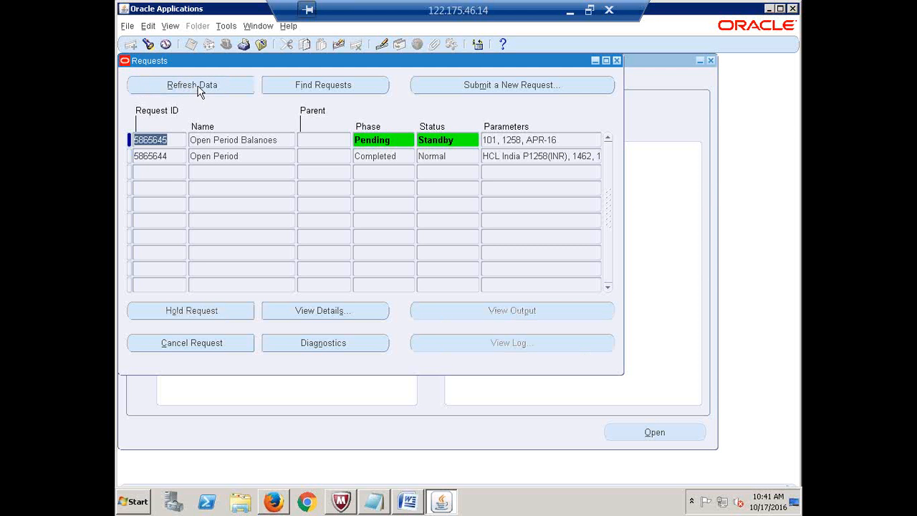
pyautogui.click(200, 91)
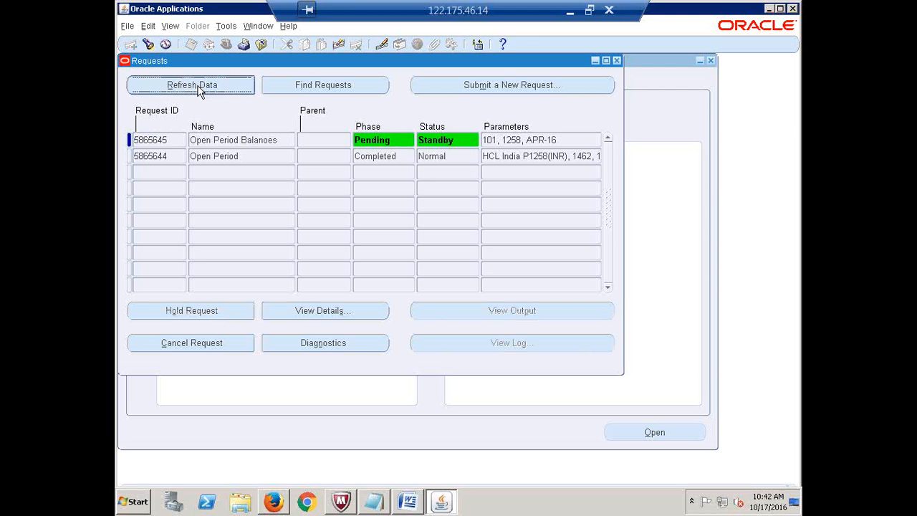
pyautogui.click(200, 91)
pyautogui.click(198, 86)
pyautogui.click(198, 86)
pyautogui.click(197, 86)
pyautogui.click(197, 86)
pyautogui.click(199, 87)
pyautogui.click(200, 89)
pyautogui.click(199, 87)
pyautogui.click(198, 86)
pyautogui.click(198, 85)
pyautogui.click(197, 86)
pyautogui.click(199, 87)
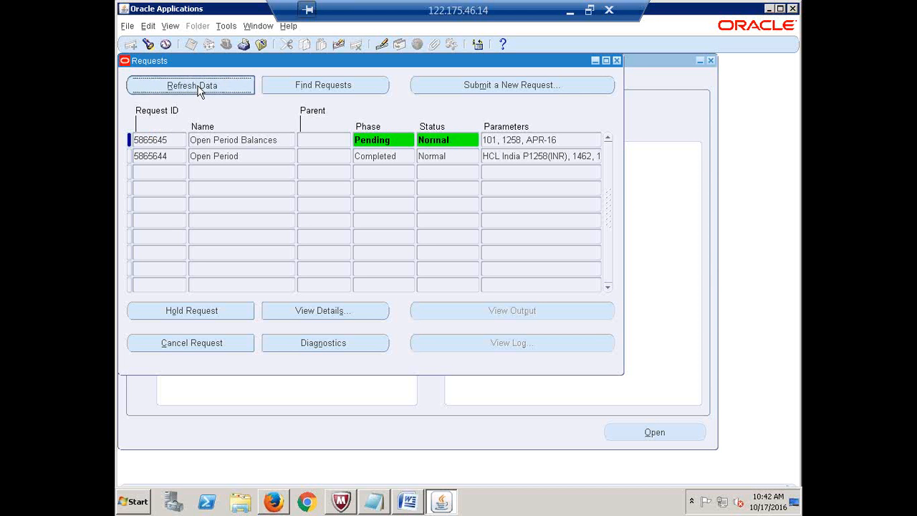
pyautogui.click(199, 87)
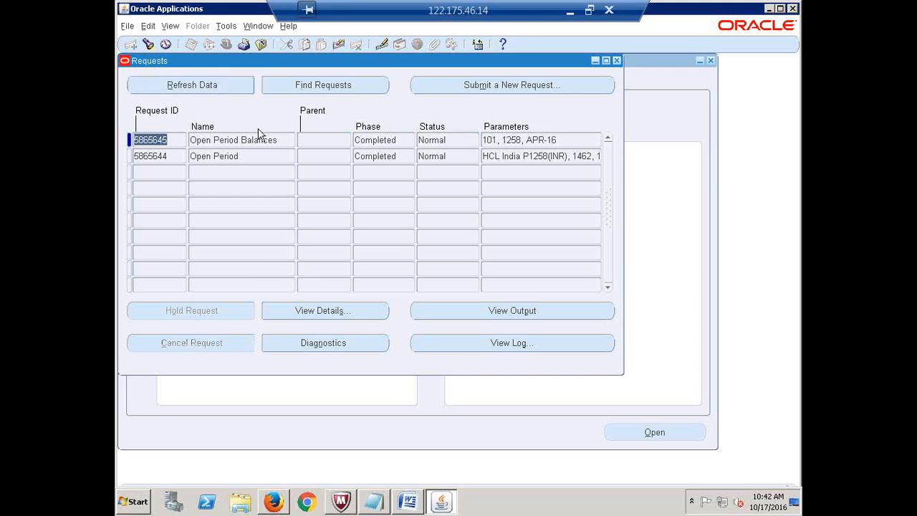
pyautogui.click(617, 60)
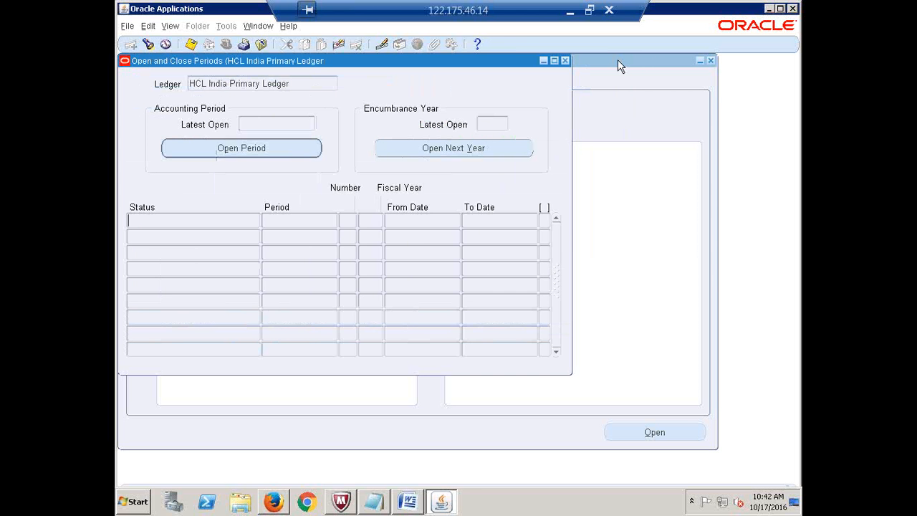
# - Reload the periods via Open/Close and Find, checking APR-16 Open and MAY-16 Future - Entry
pyautogui.click(566, 60)
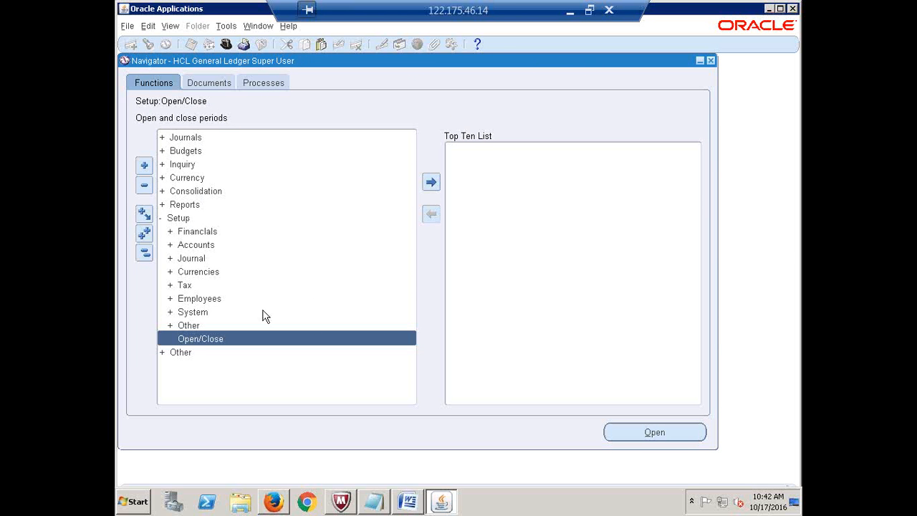
pyautogui.doubleClick(198, 338)
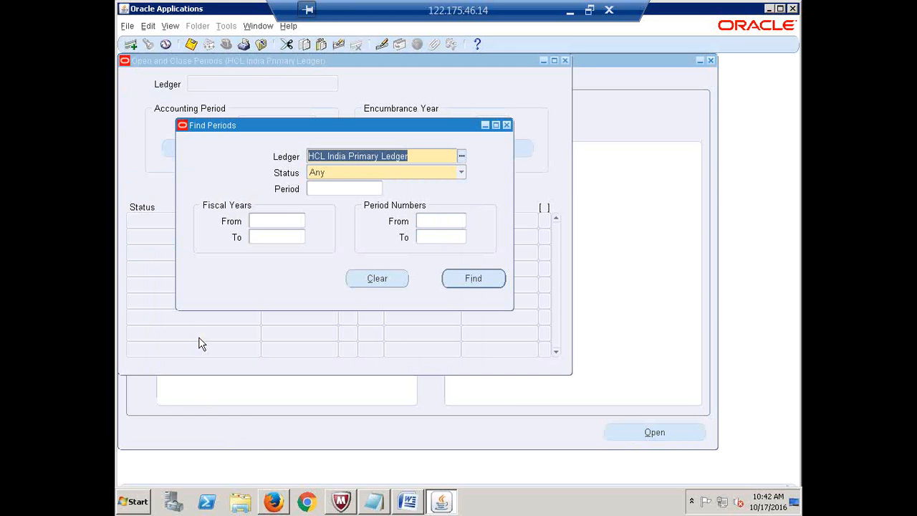
pyautogui.click(474, 280)
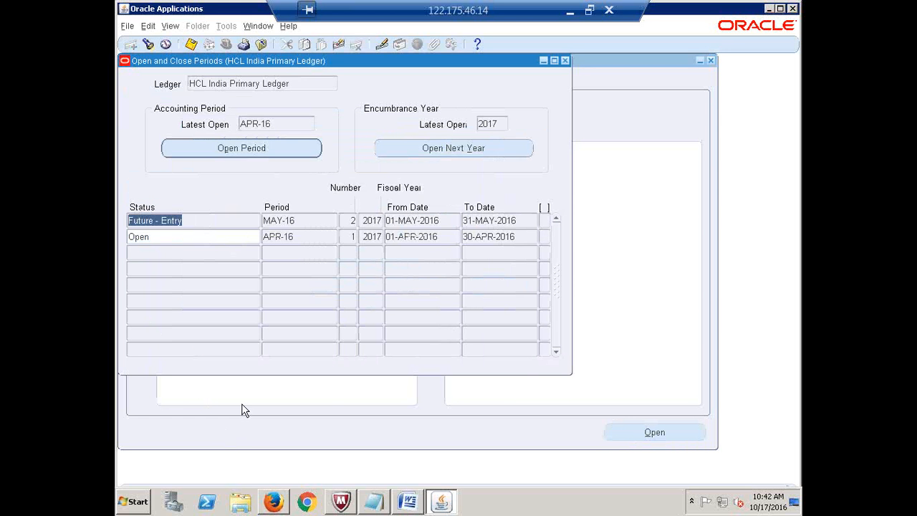
pyautogui.click(161, 237)
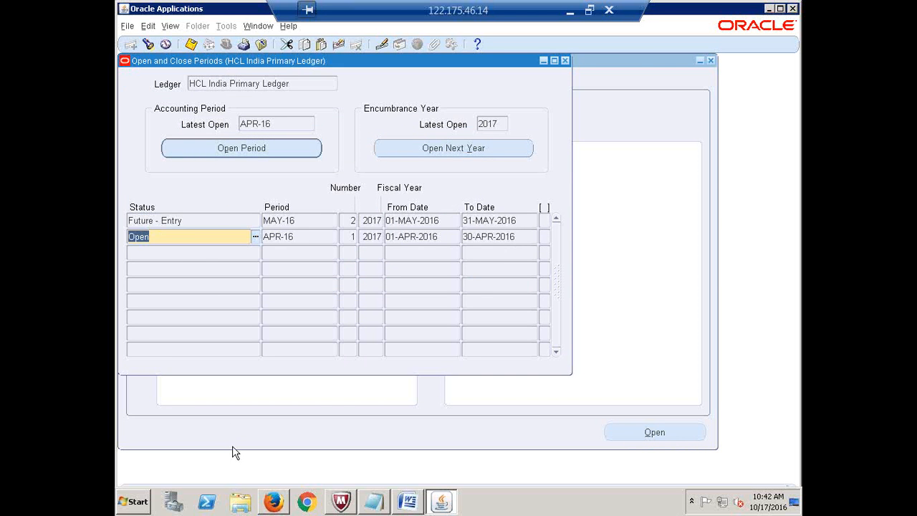
pyautogui.click(185, 222)
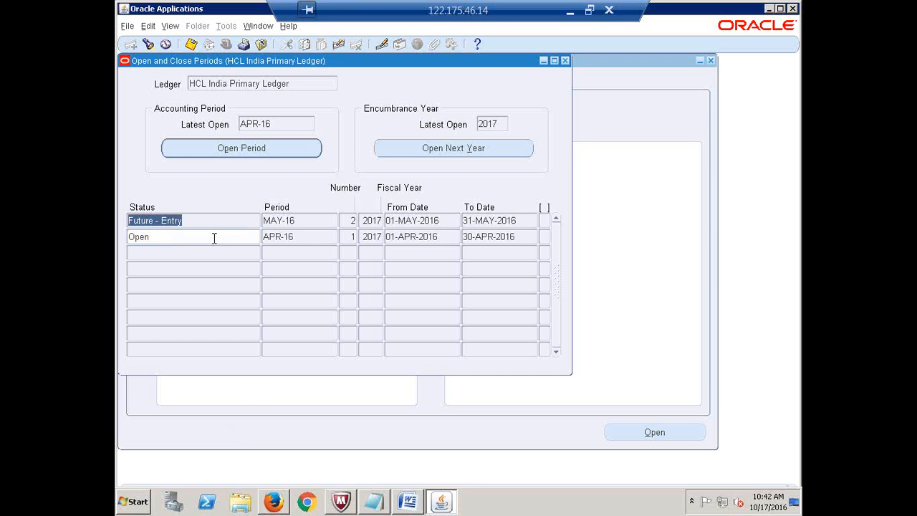
pyautogui.click(214, 238)
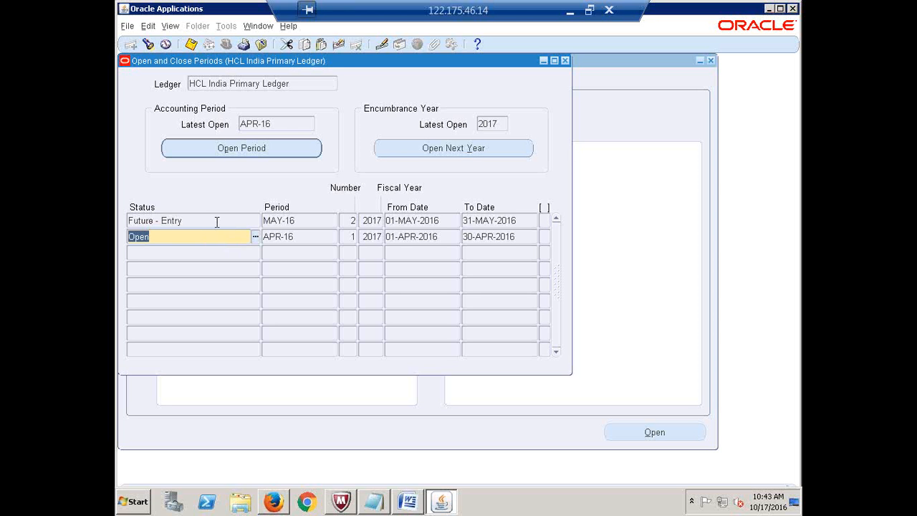
pyautogui.click(208, 219)
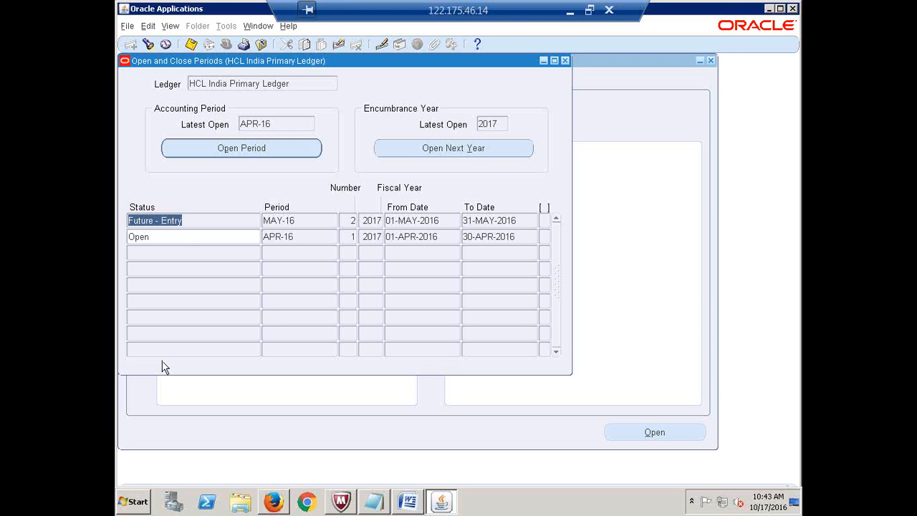
pyautogui.click(192, 220)
pyautogui.moveTo(191, 220); pyautogui.dragTo(118, 220)
pyautogui.click(302, 222)
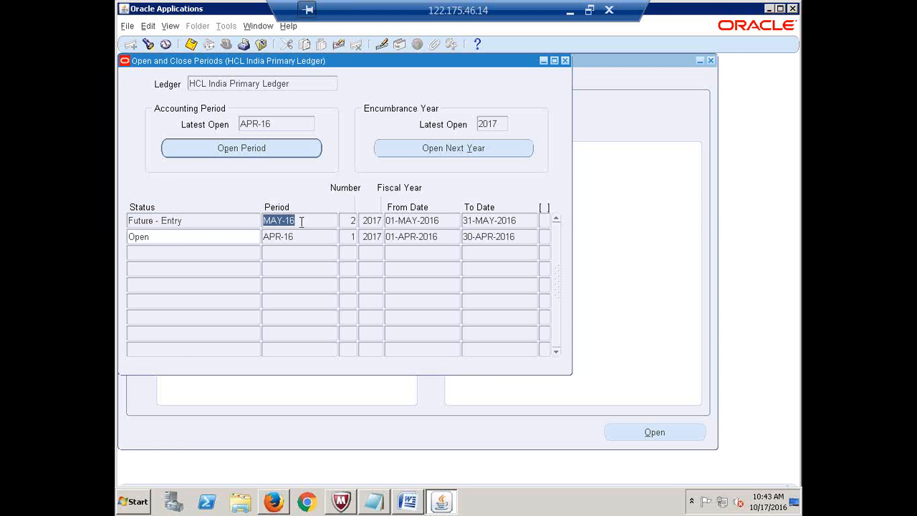
pyautogui.click(190, 222)
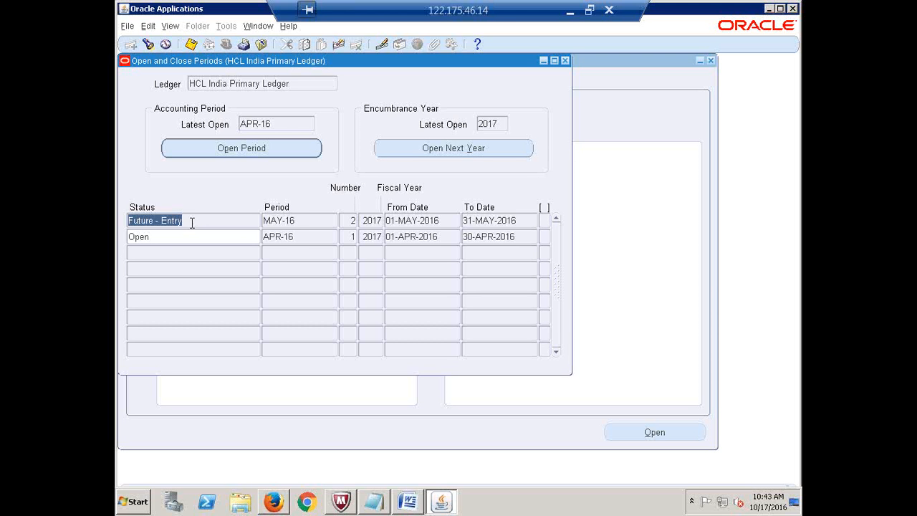
pyautogui.click(297, 221)
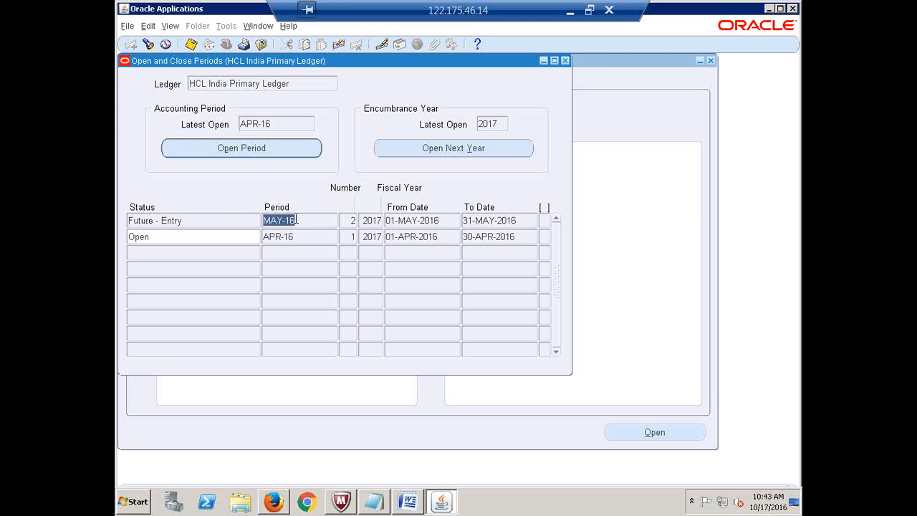
pyautogui.click(231, 219)
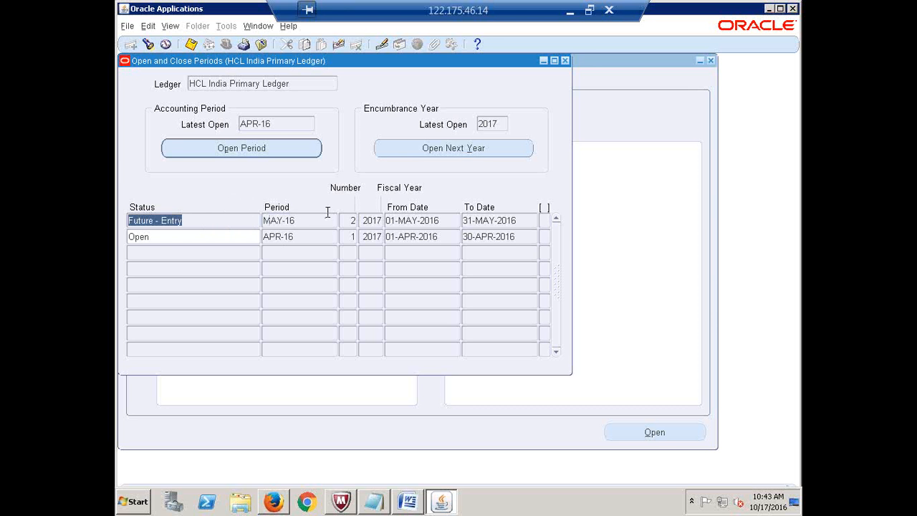
# - Open target period OCT-16 through Open Period, confirm with Yes, and acknowledge the request ID
pyautogui.click(223, 150)
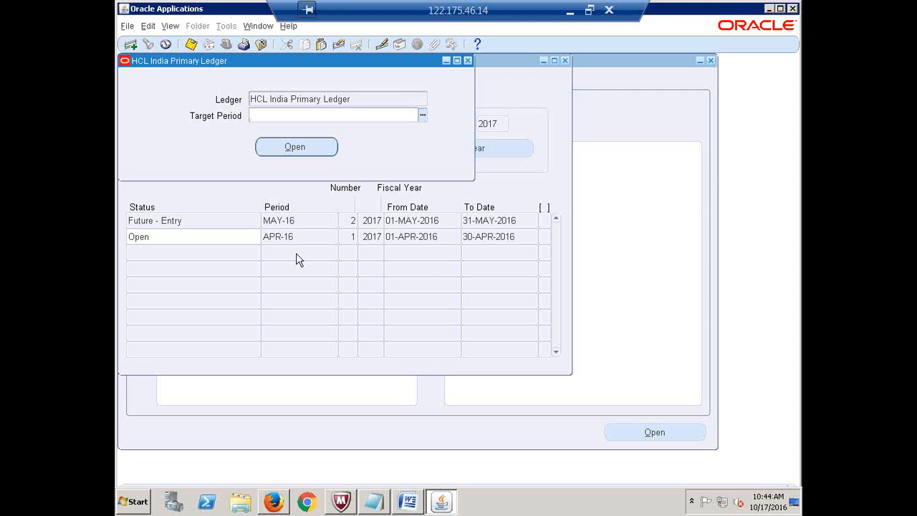
pyautogui.write('oct')
pyautogui.press('Tab')
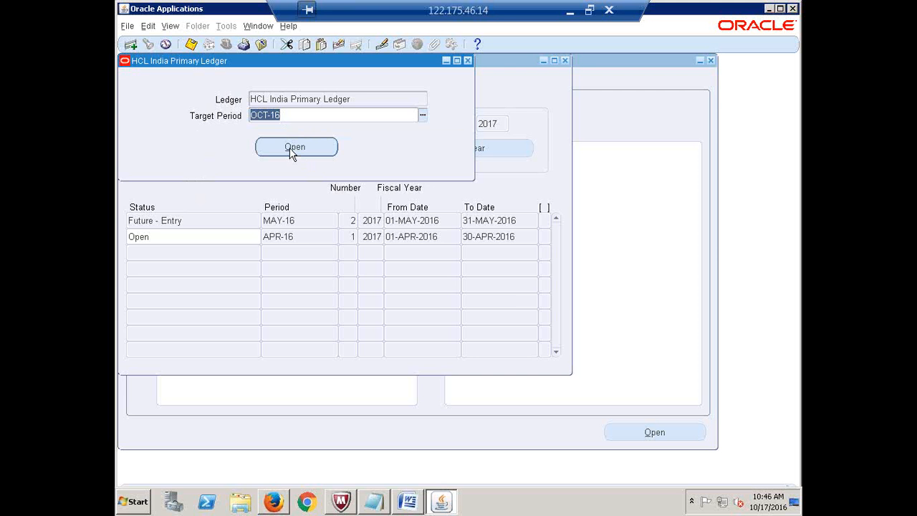
pyautogui.click(290, 148)
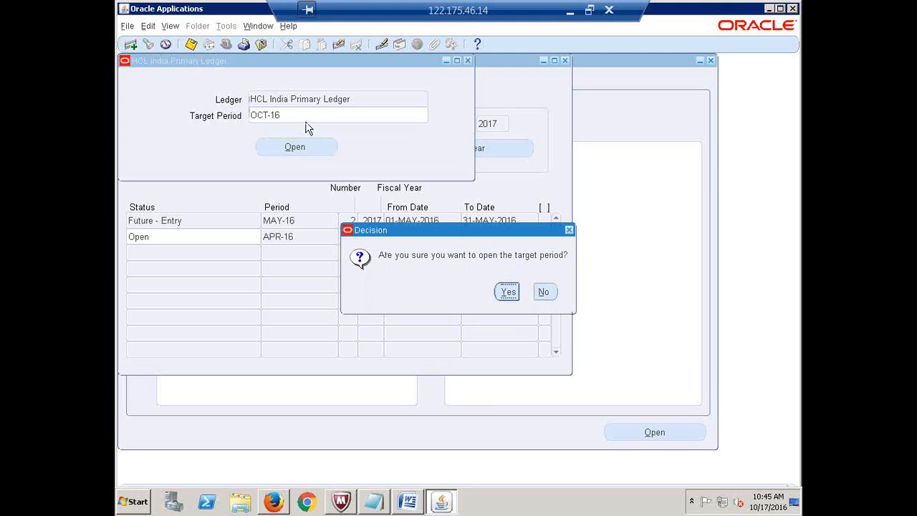
pyautogui.click(508, 292)
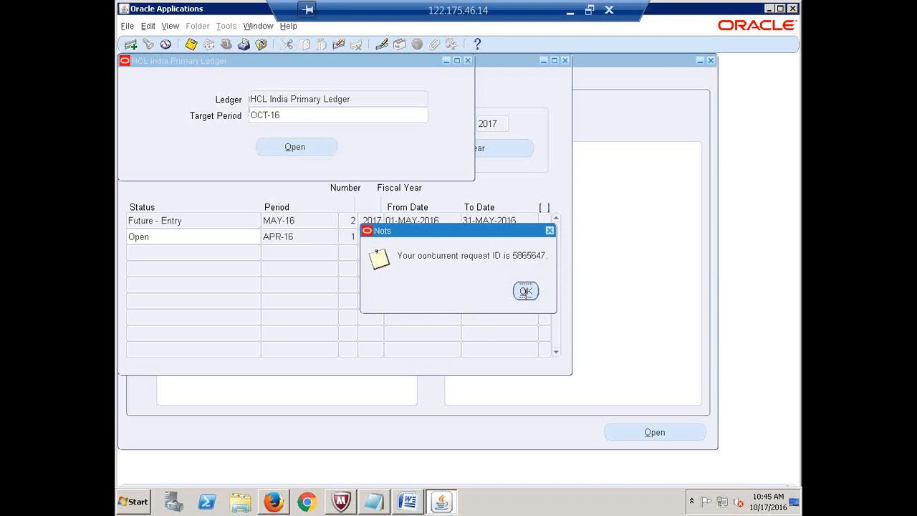
pyautogui.click(525, 291)
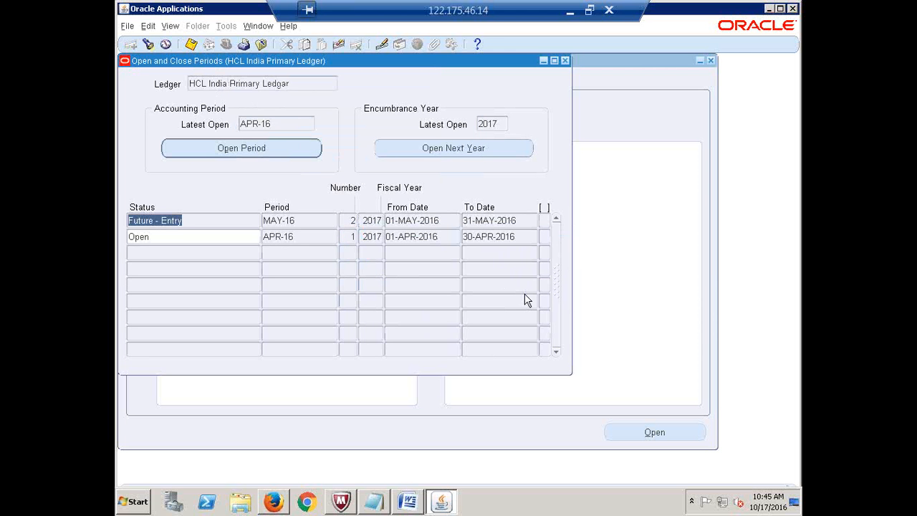
pyautogui.hotkey('alt', 'v')
pyautogui.press('q')
pyautogui.press('Return')
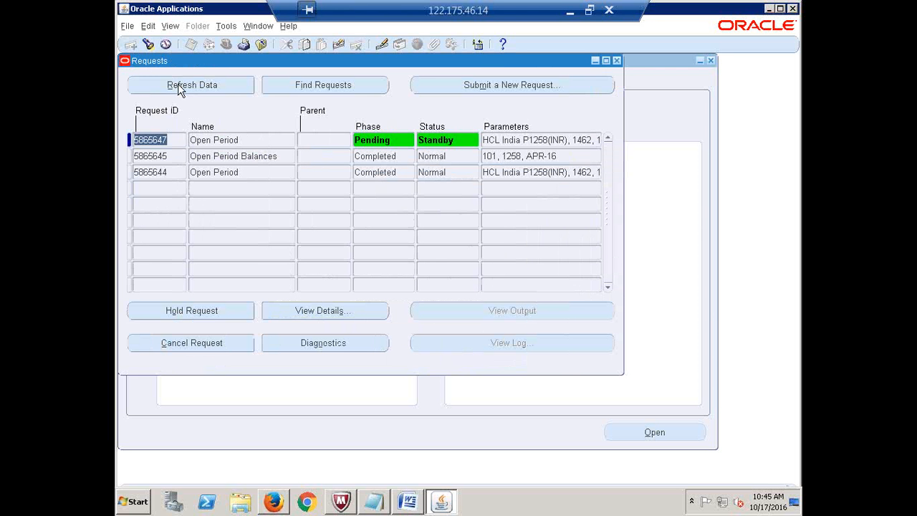
pyautogui.click(172, 26)
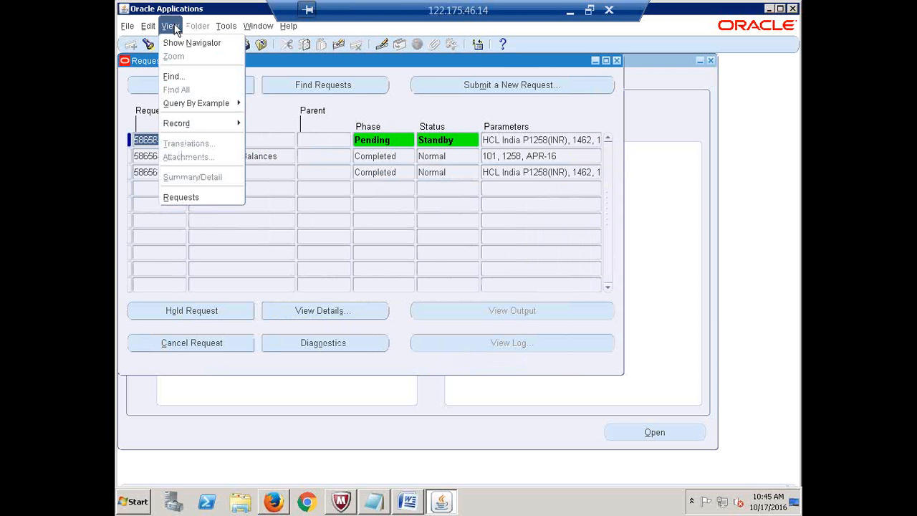
pyautogui.click(184, 196)
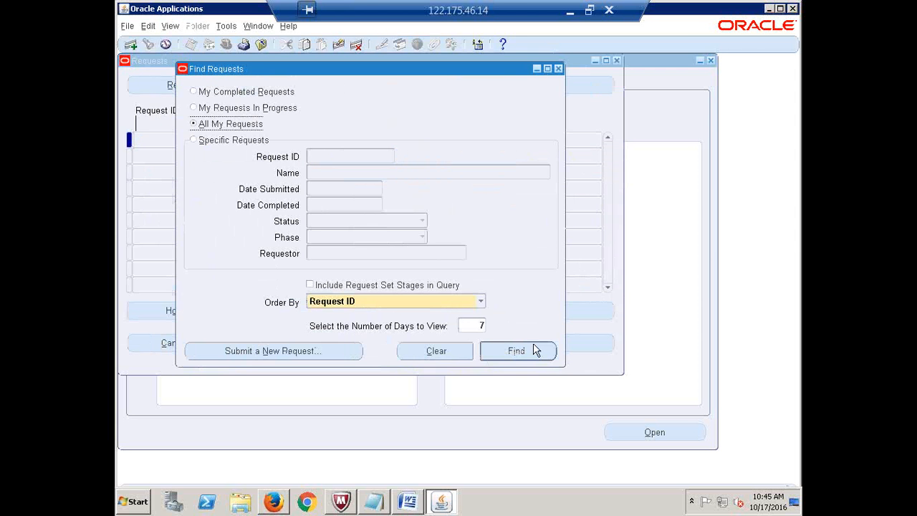
pyautogui.click(522, 355)
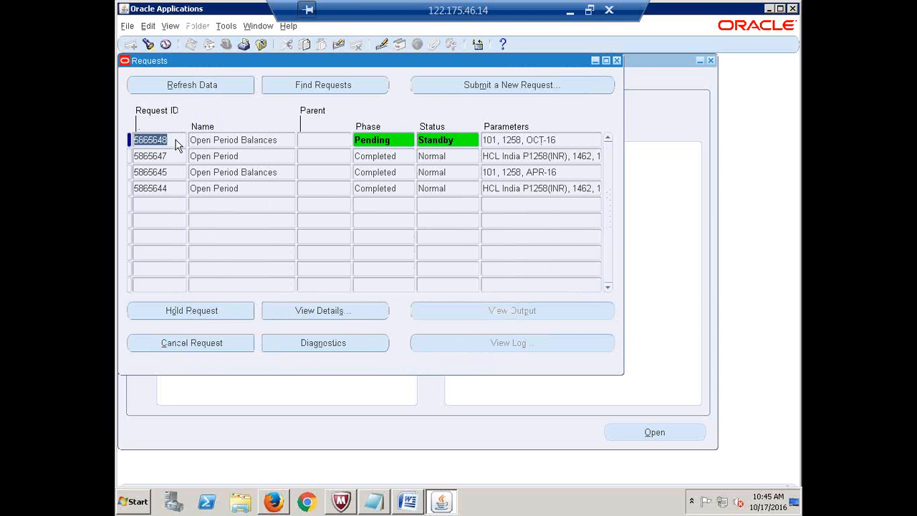
pyautogui.click(198, 85)
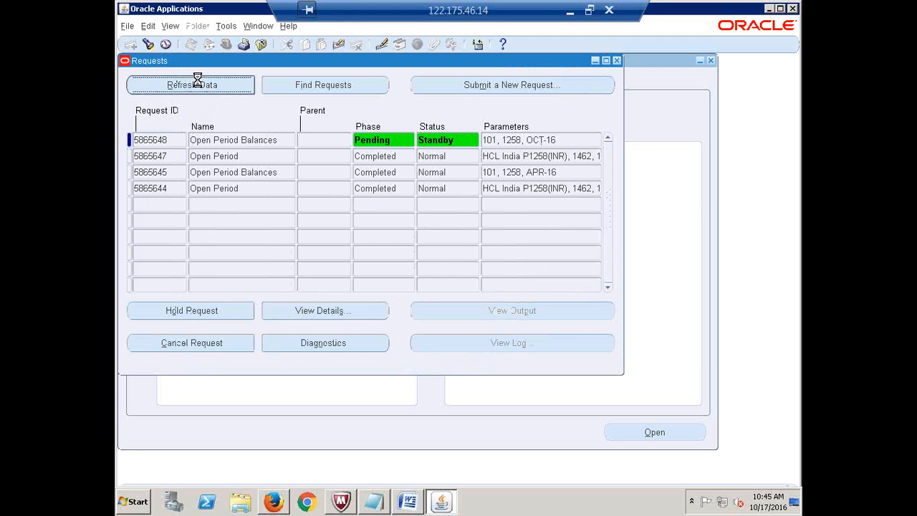
pyautogui.click(198, 82)
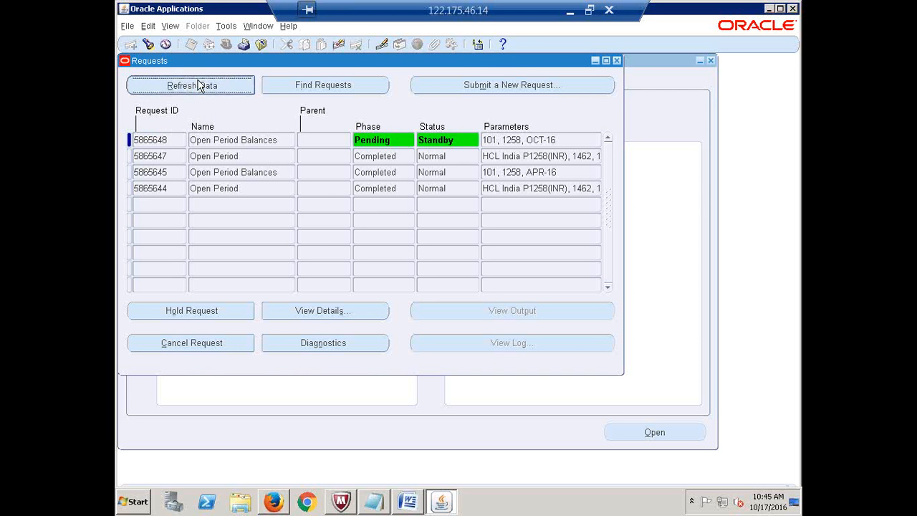
pyautogui.click(199, 84)
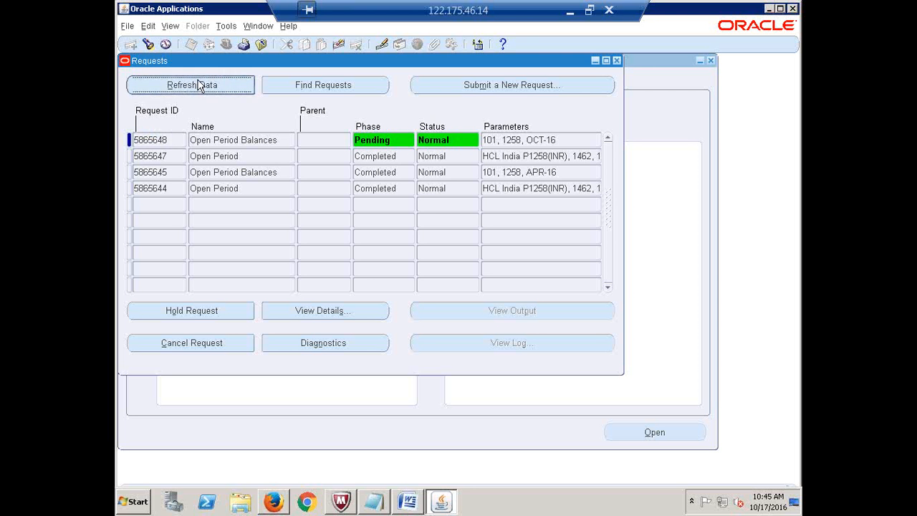
pyautogui.click(200, 86)
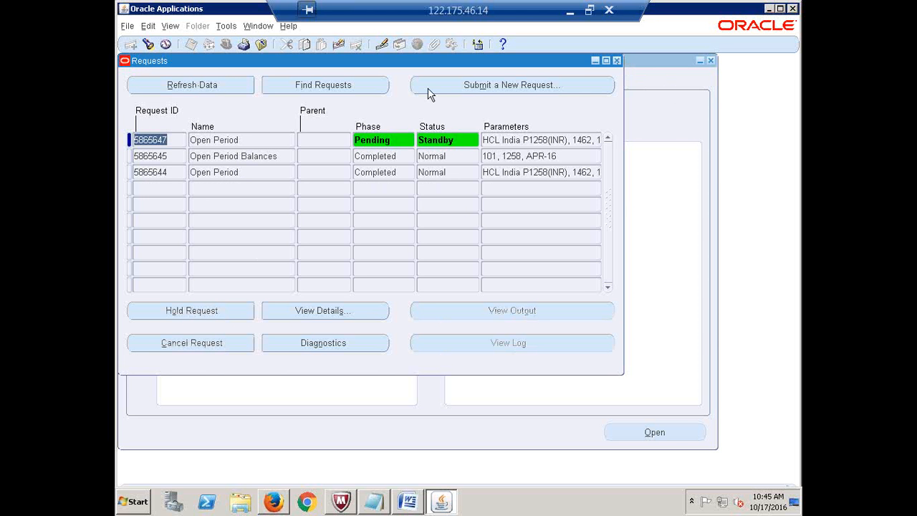
pyautogui.click(617, 61)
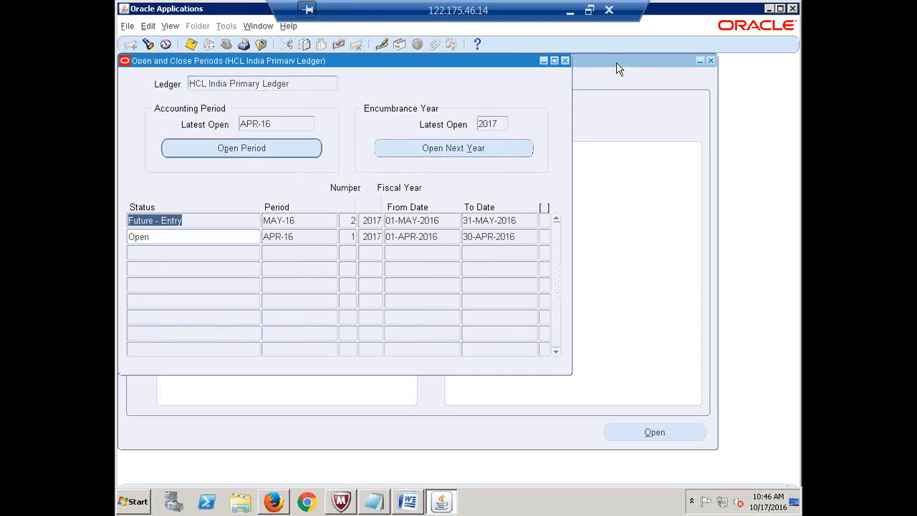
# - Relaunch Open/Close and find the periods, checking that OCT-16 is Open and NOV-16 is Future - Entry
pyautogui.click(565, 60)
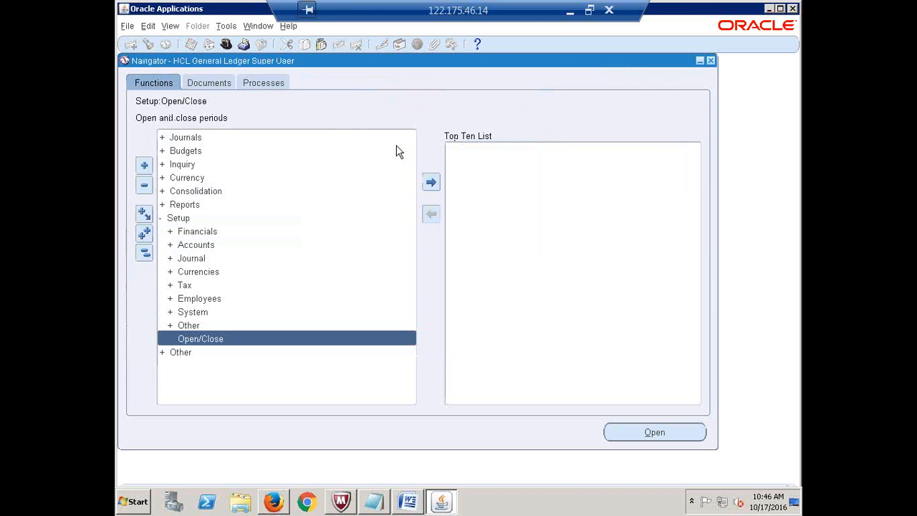
pyautogui.press('Return')
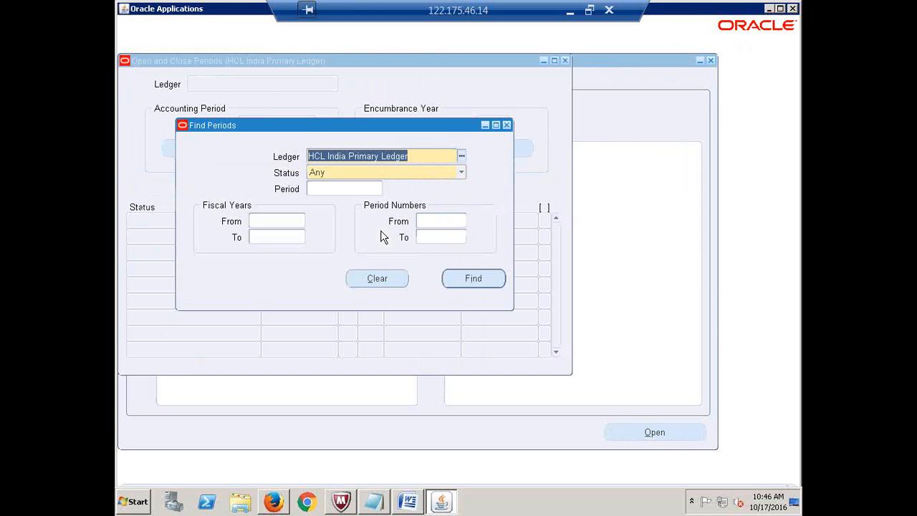
pyautogui.click(471, 280)
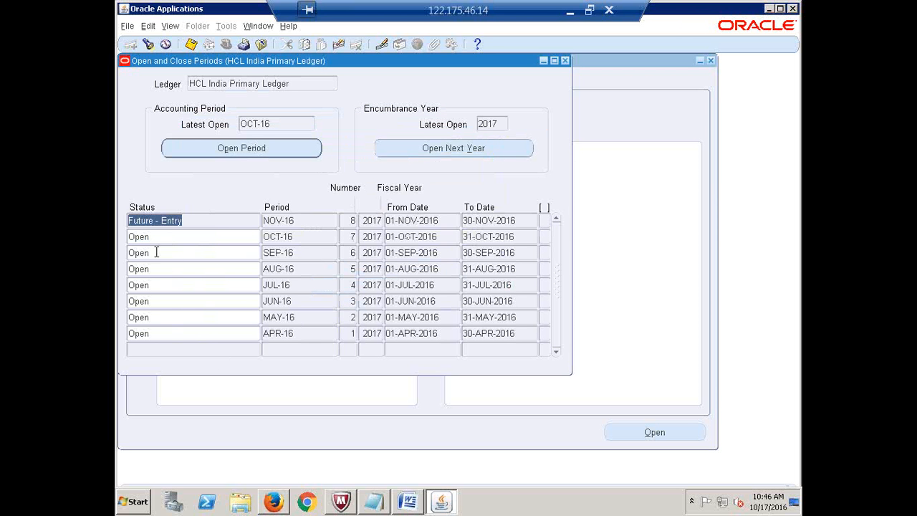
pyautogui.click(158, 237)
pyautogui.click(293, 238)
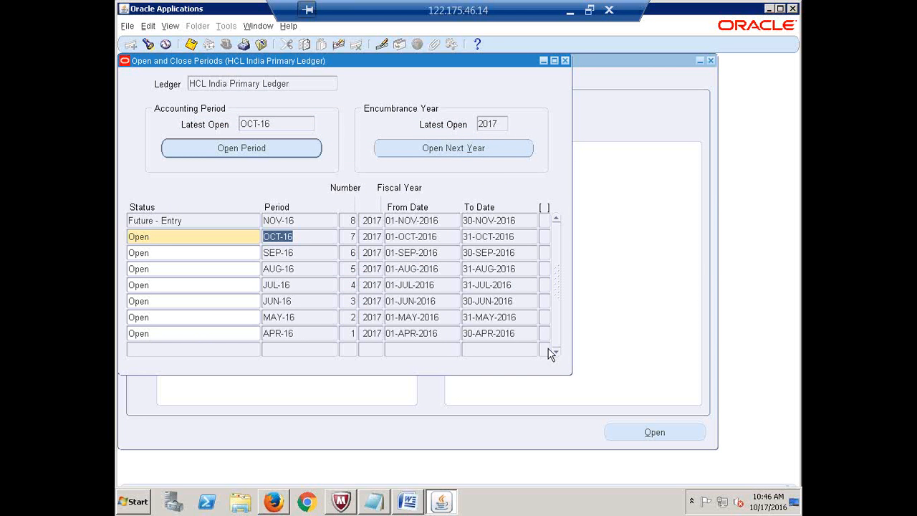
# - Set the SEP-16, AUG-16 and JUL-16 period statuses to Closed
pyautogui.click(163, 254)
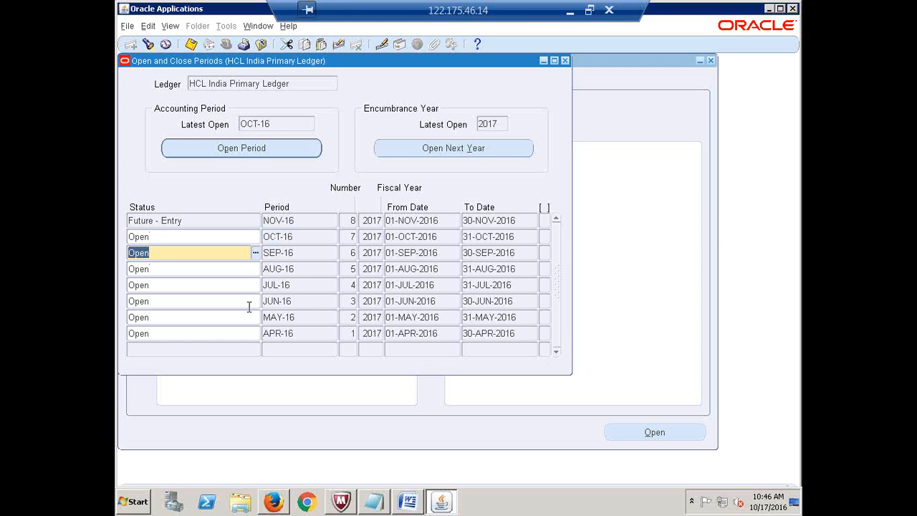
pyautogui.write('c')
pyautogui.press('Down')
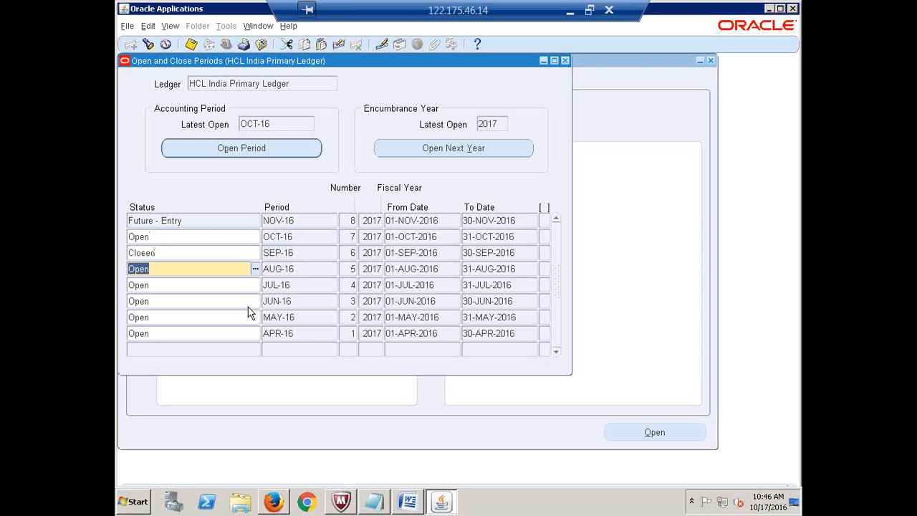
pyautogui.click(255, 272)
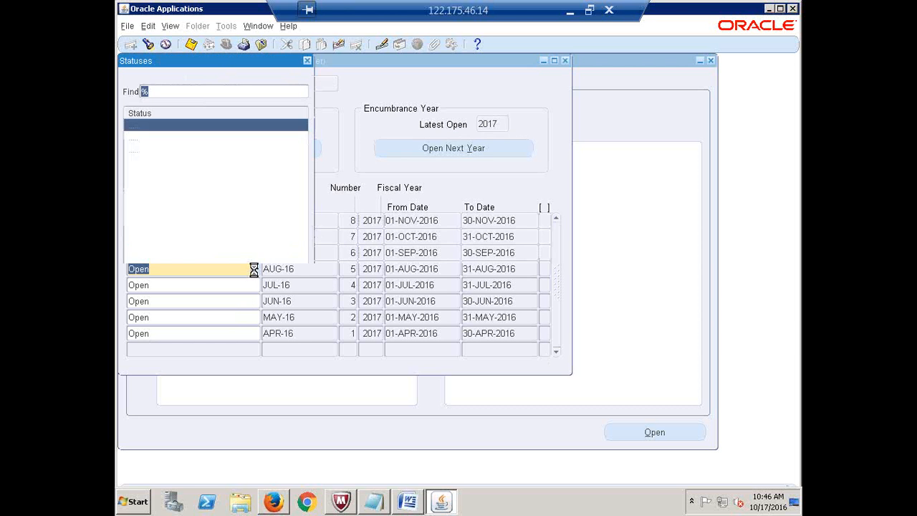
pyautogui.click(236, 302)
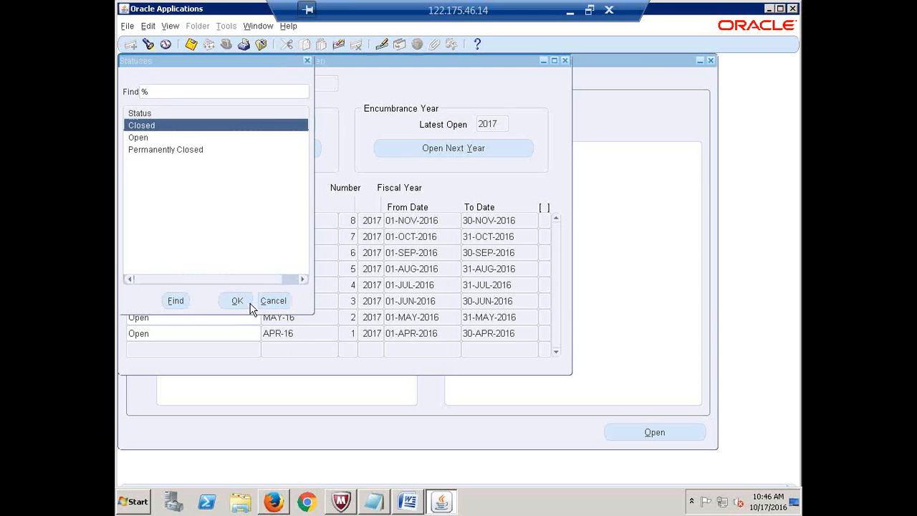
pyautogui.press('Down')
pyautogui.click(255, 285)
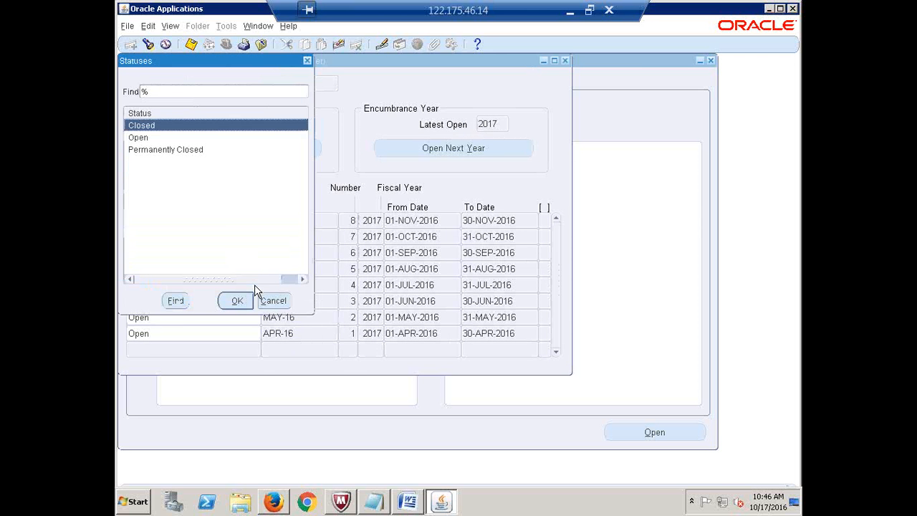
pyautogui.click(238, 301)
# - Close JUN-16, MAY-16 and APR-16 as well and save the period changes
pyautogui.click(239, 303)
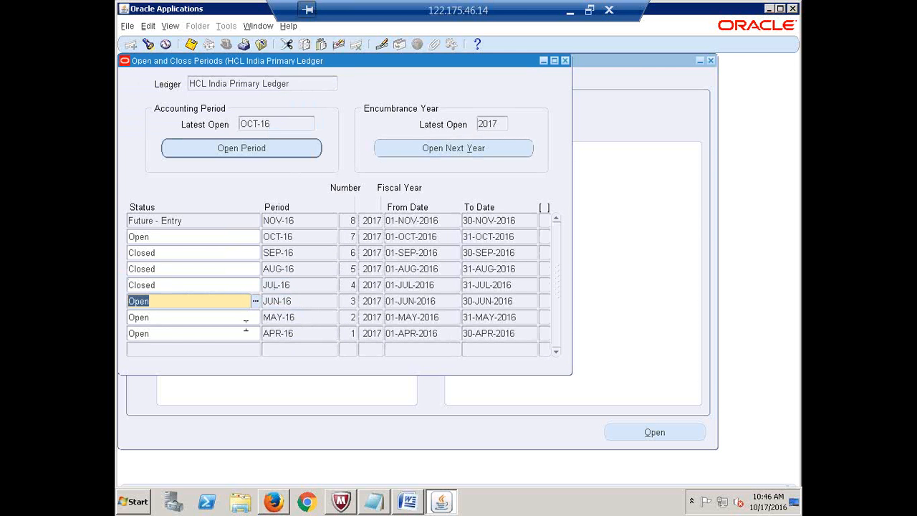
pyautogui.click(256, 302)
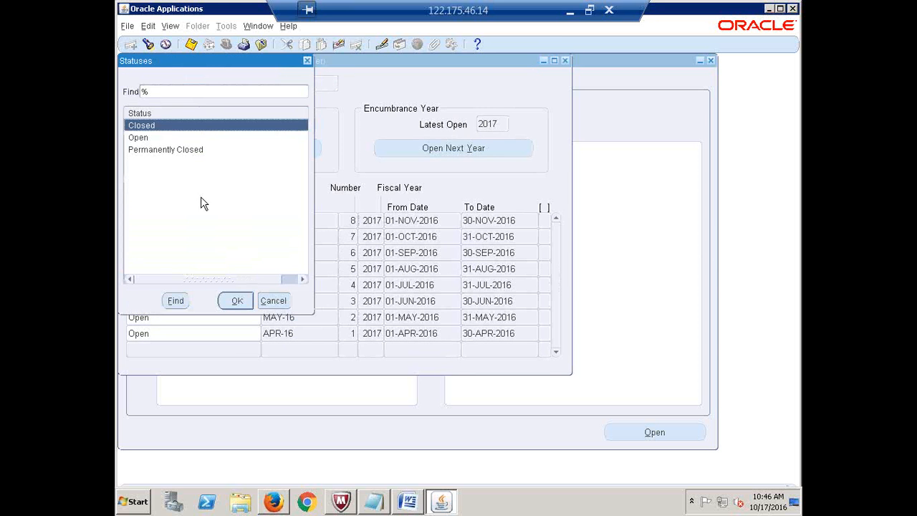
pyautogui.click(237, 301)
pyautogui.press('Down')
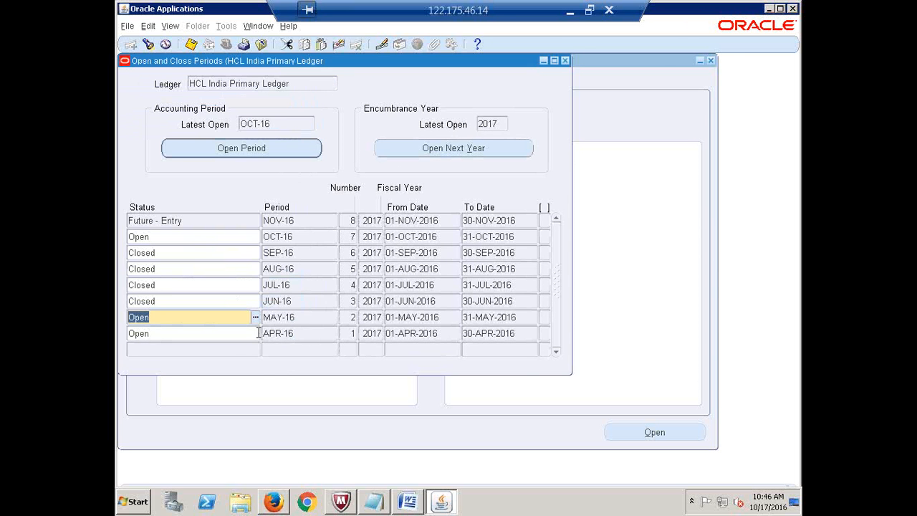
pyautogui.click(256, 316)
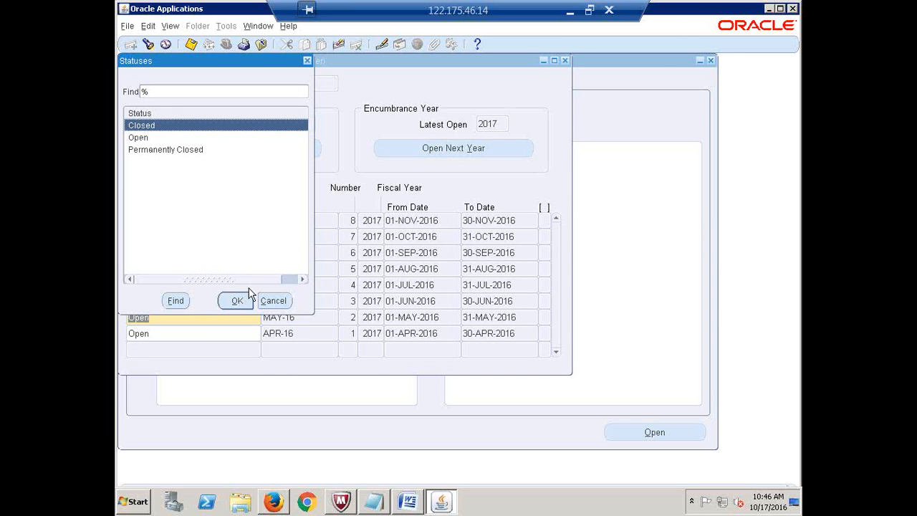
pyautogui.click(237, 301)
pyautogui.press('Down')
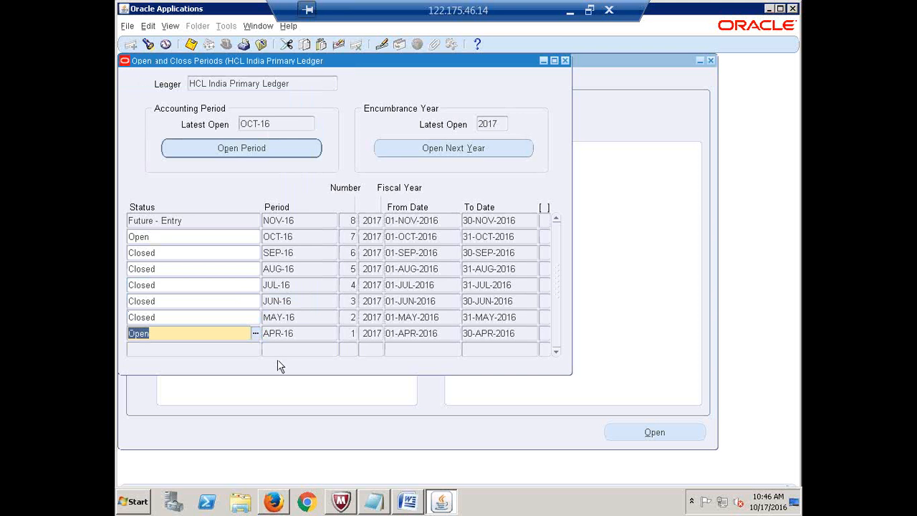
pyautogui.hotkey('ctrl', 'l')
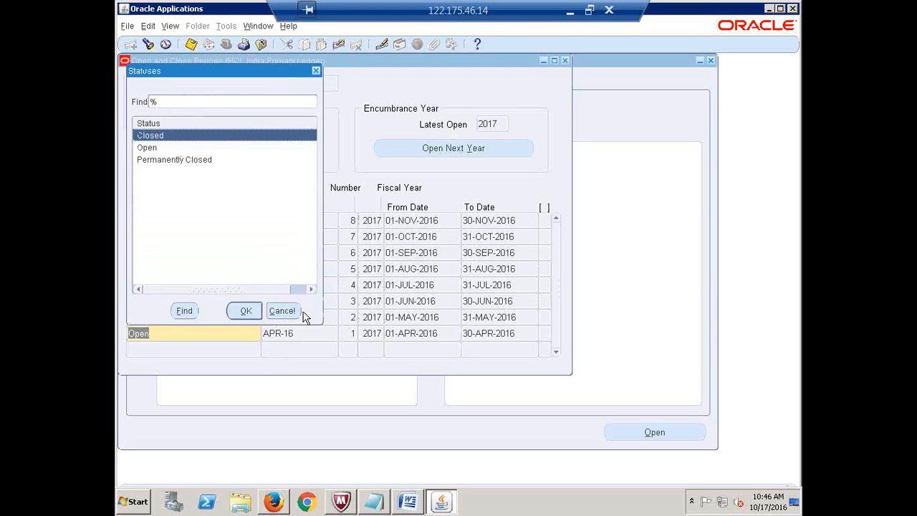
pyautogui.click(247, 313)
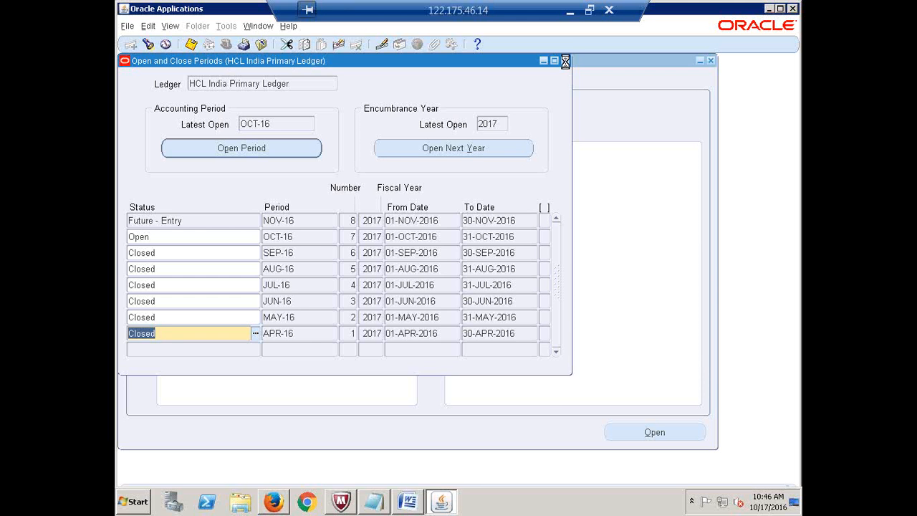
pyautogui.click(565, 61)
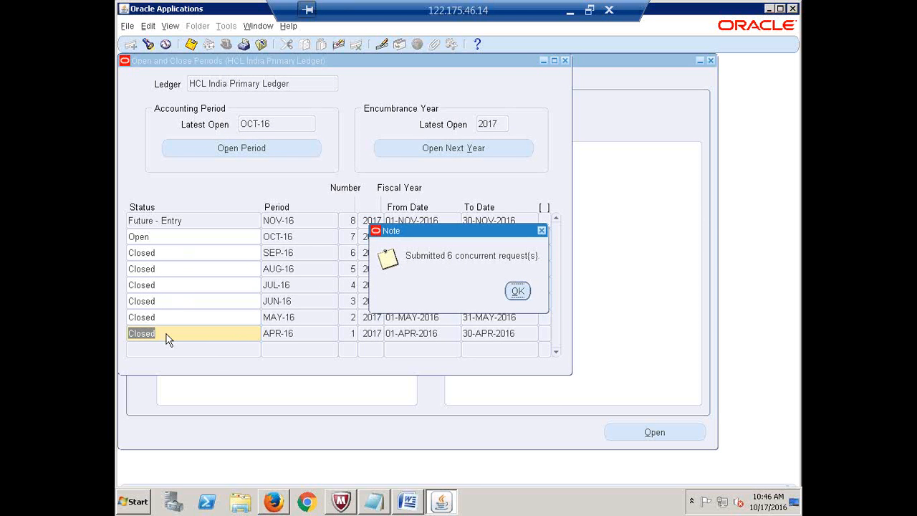
# - Acknowledge the six close requests and refresh Requests until they are running
pyautogui.click(518, 291)
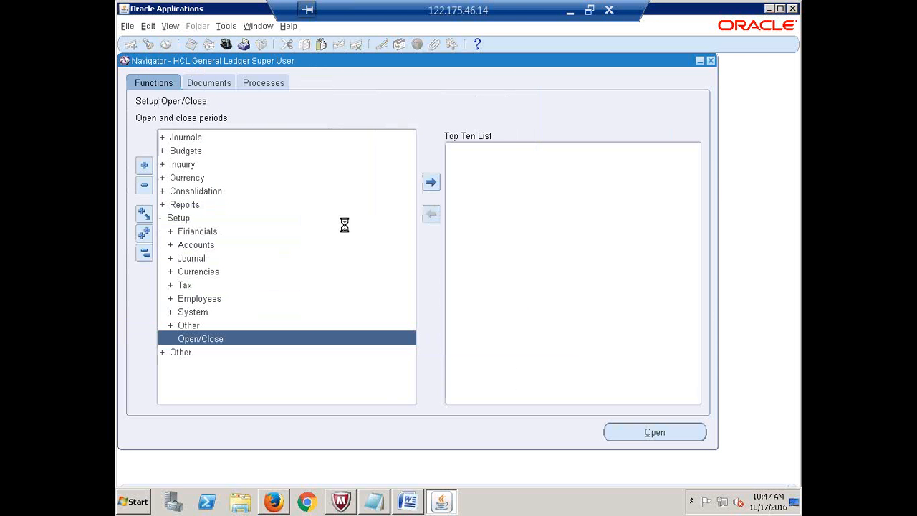
pyautogui.press('Return')
pyautogui.click(199, 83)
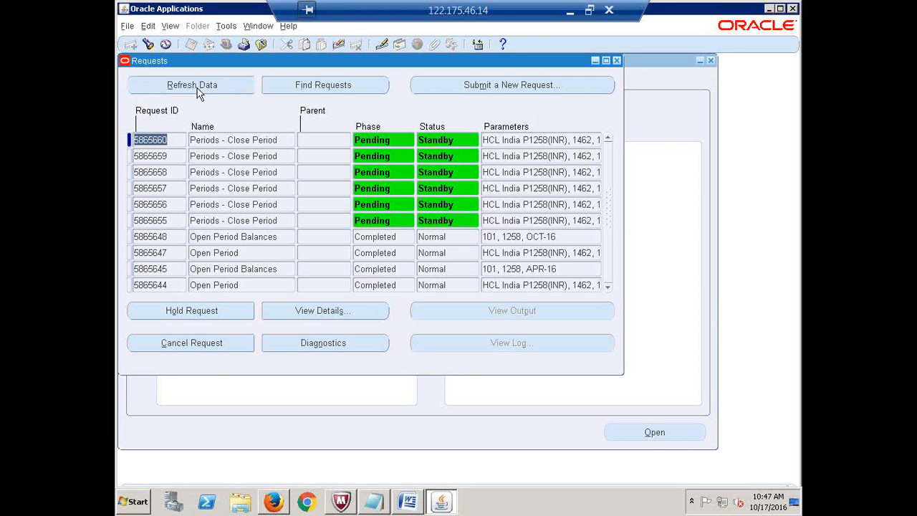
pyautogui.click(197, 88)
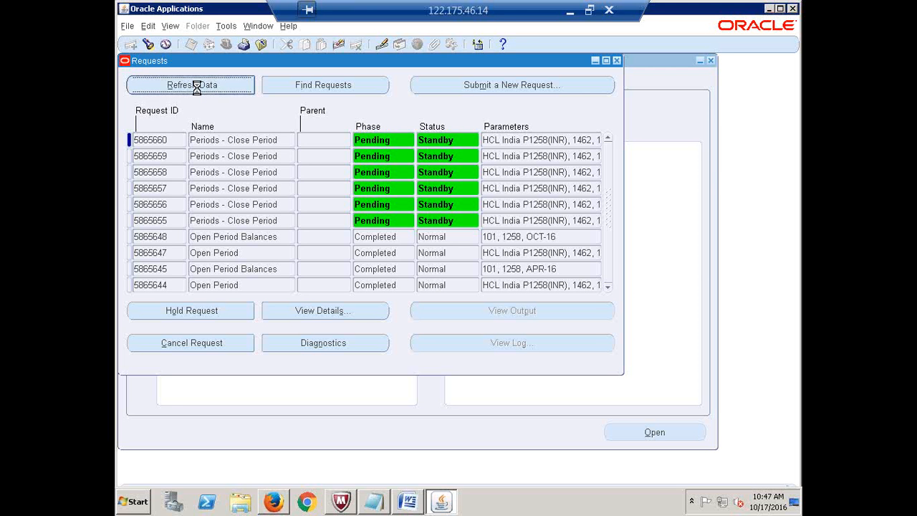
pyautogui.click(196, 87)
pyautogui.click(197, 87)
pyautogui.click(196, 87)
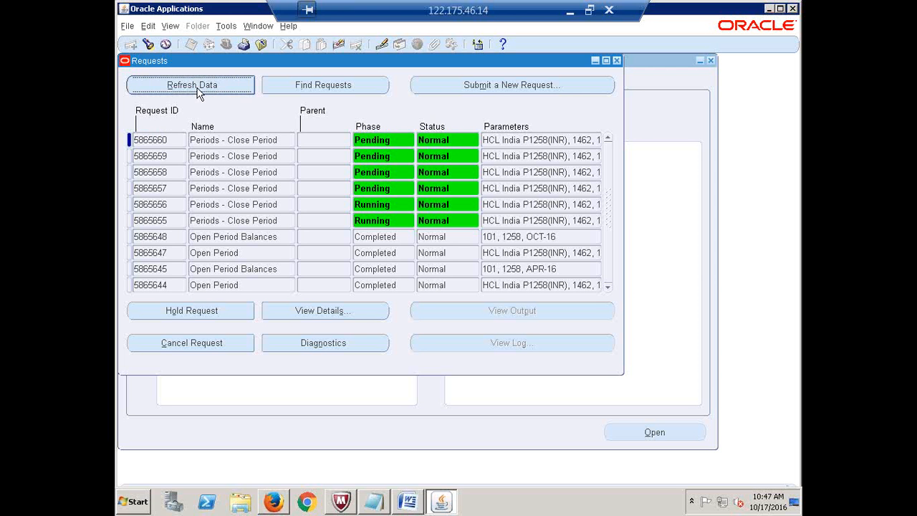
pyautogui.click(197, 87)
pyautogui.click(189, 89)
pyautogui.click(169, 86)
pyautogui.click(172, 88)
pyautogui.click(178, 86)
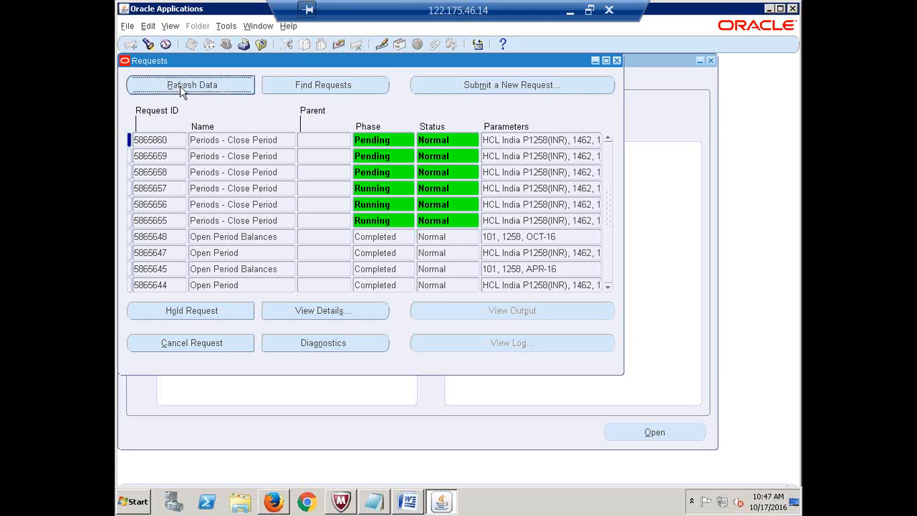
# - Close Requests and collapse the entire Navigator function tree
pyautogui.click(617, 61)
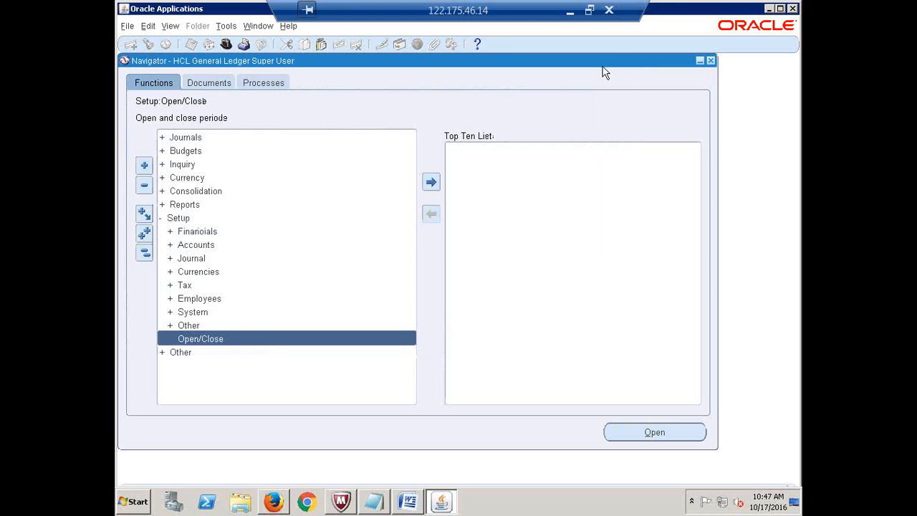
pyautogui.click(144, 252)
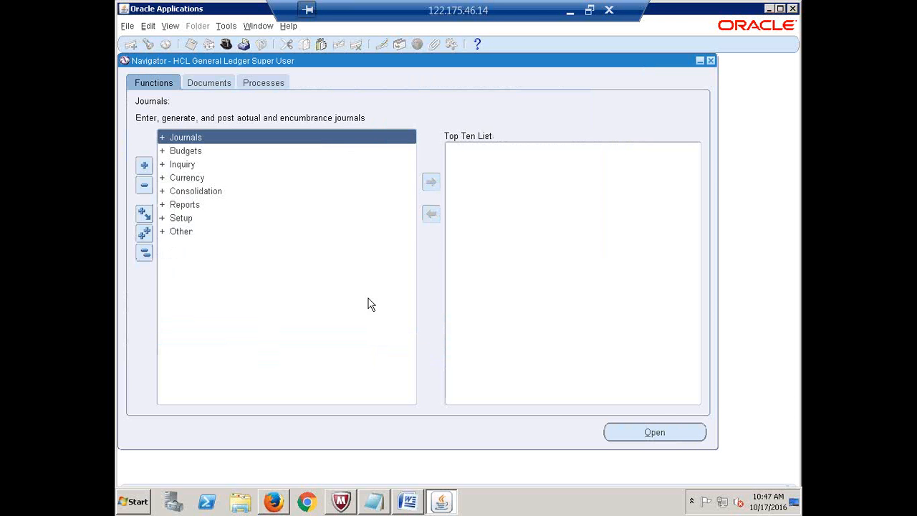
pyautogui.click(375, 502)
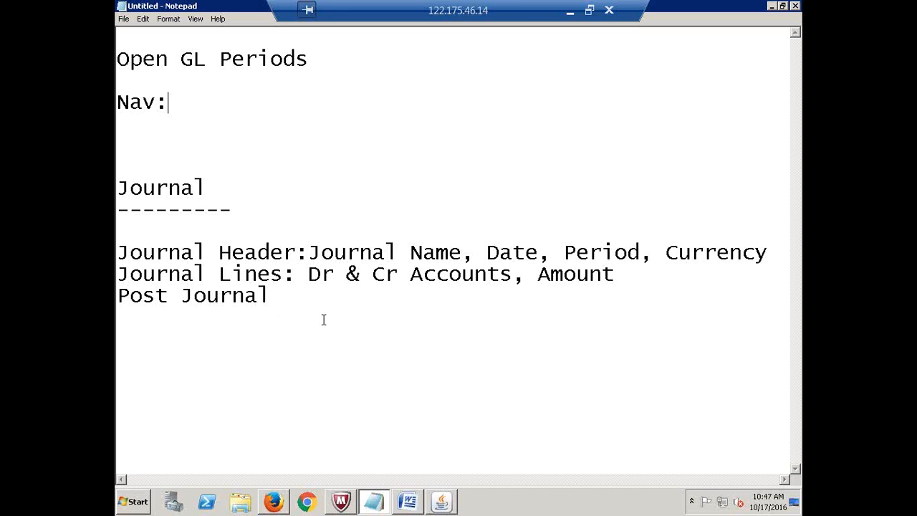
# - Type the heading 'Create Manual Journal' in the notes, followed by a 'Nav:' line
pyautogui.press('Return')
pyautogui.press('Return')
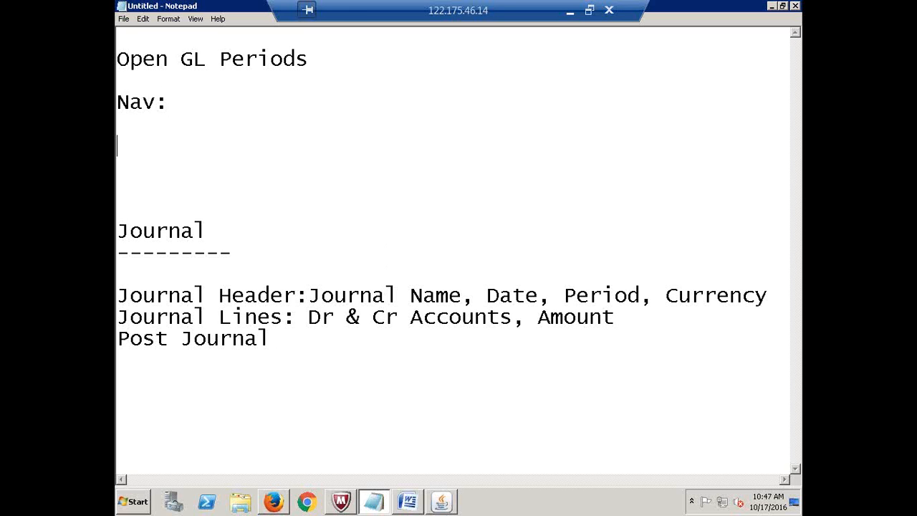
pyautogui.write('Create Man')
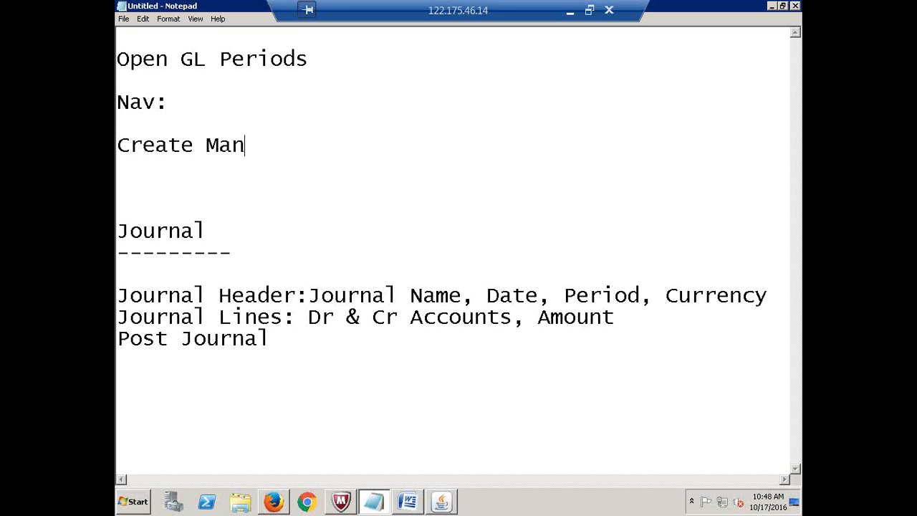
pyautogui.write('ual Journal')
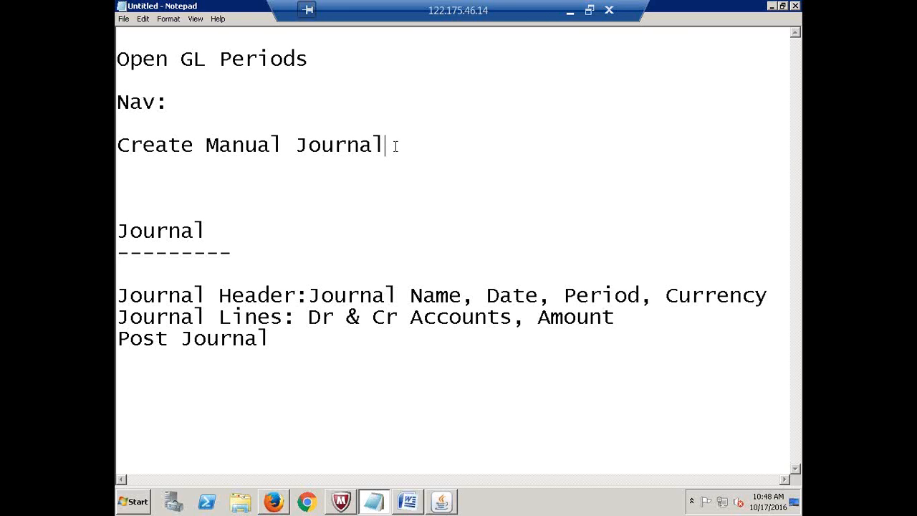
pyautogui.press('Return')
pyautogui.press('Return')
pyautogui.write('Nav:')
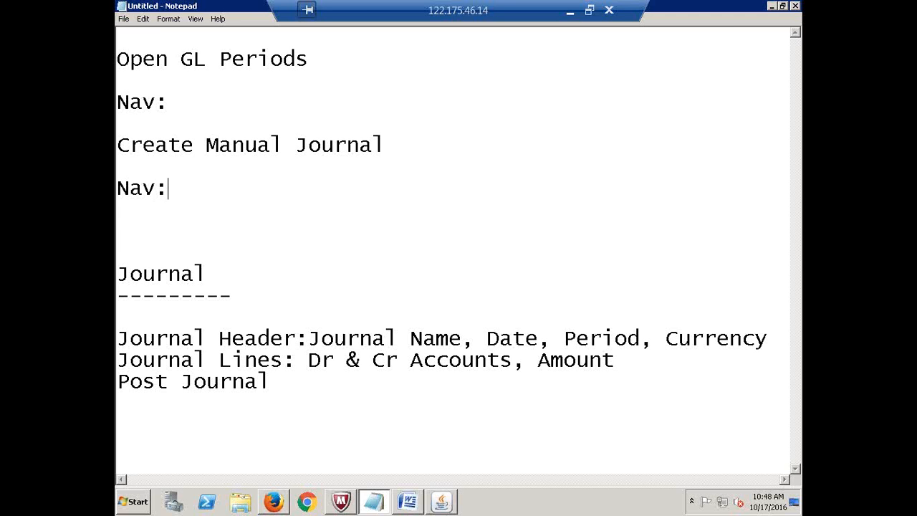
pyautogui.click(443, 504)
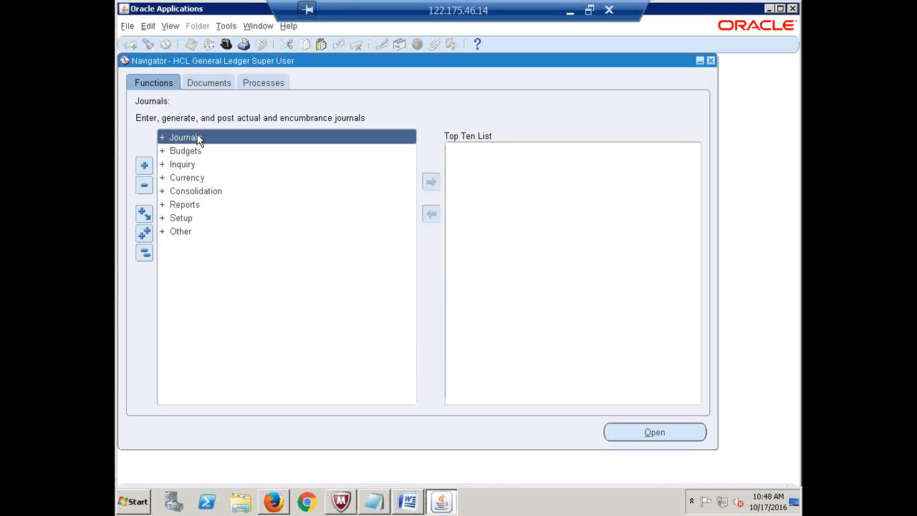
# - Expand Journals in the Navigator to reveal Enter, Post and its other functions
pyautogui.doubleClick(200, 139)
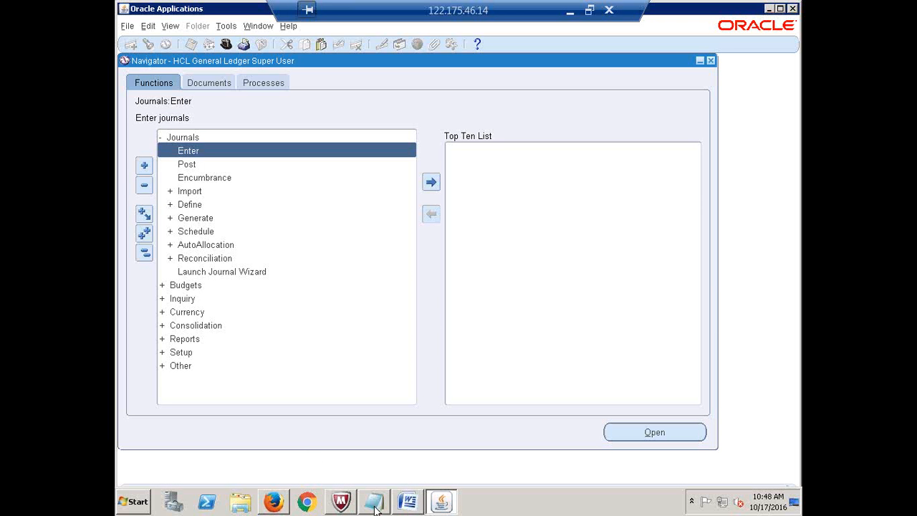
pyautogui.click(376, 504)
pyautogui.hotkey('alt', 'Tab')
# - Write 'Journals->Enter' on the Create Manual Journal note's Nav: line in Notepad
pyautogui.click(377, 504)
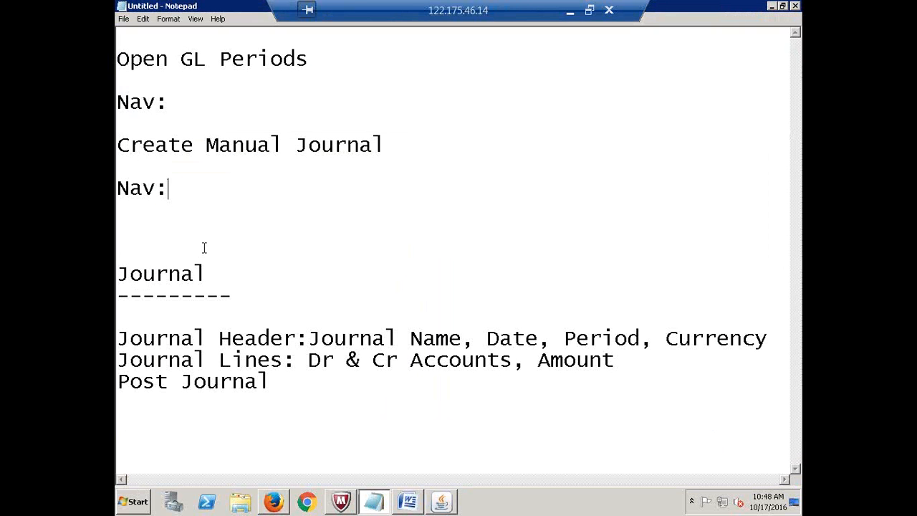
pyautogui.write('Journals-')
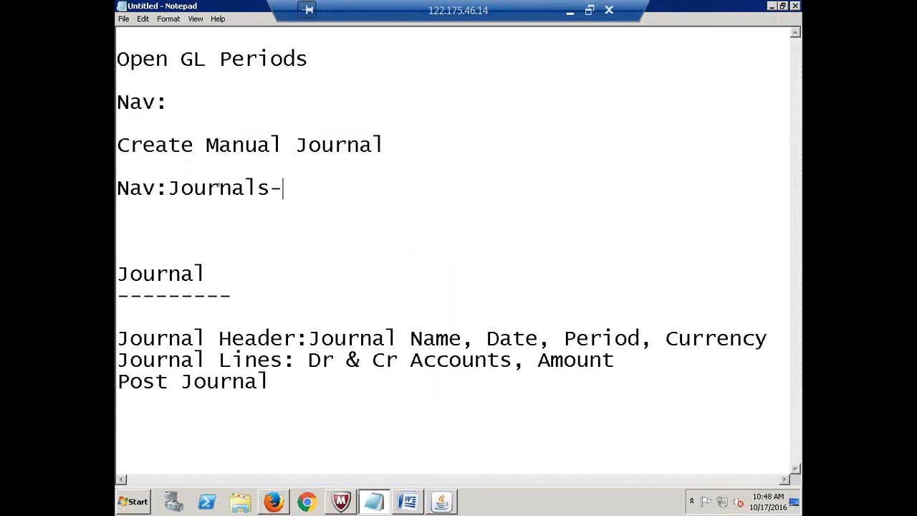
pyautogui.write('>Enter')
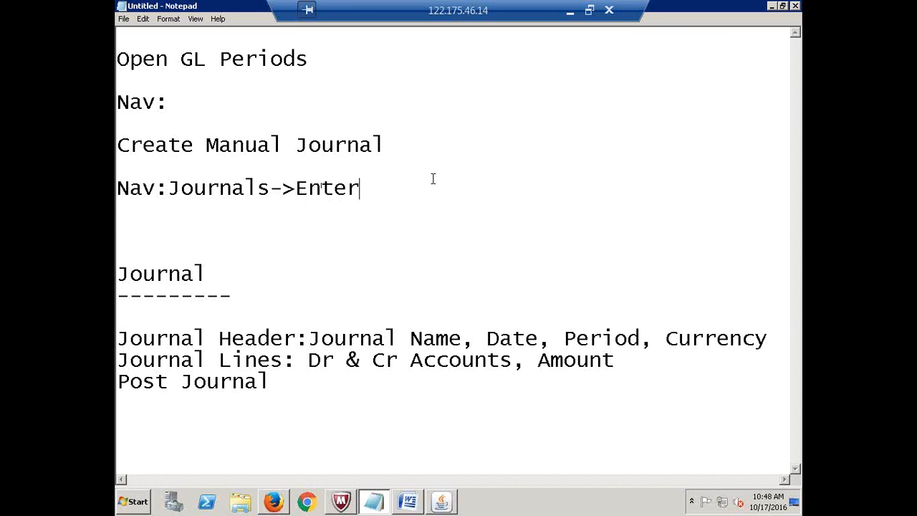
pyautogui.hotkey('alt', 'Tab')
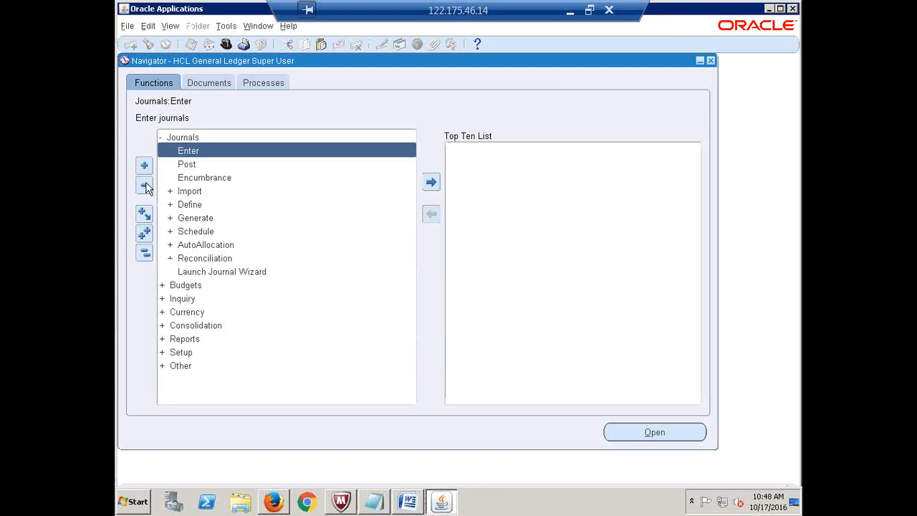
# - Open the Enter Journals form and move its Find Journals dialog up and to the left
pyautogui.doubleClick(189, 151)
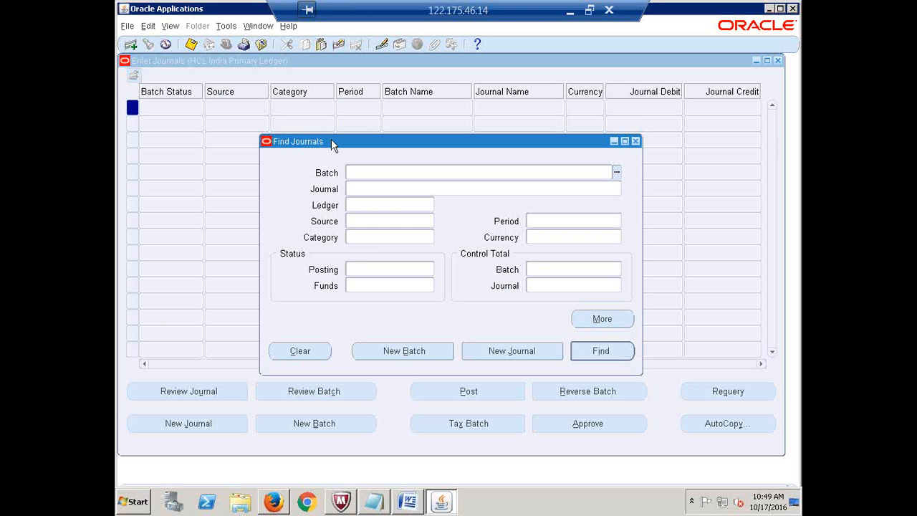
pyautogui.moveTo(331, 141); pyautogui.dragTo(290, 113)
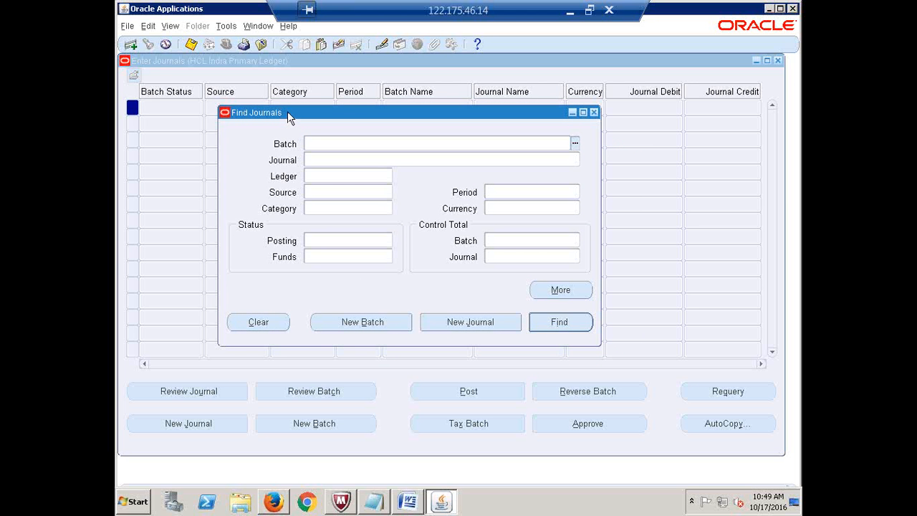
pyautogui.moveTo(288, 111); pyautogui.dragTo(284, 111)
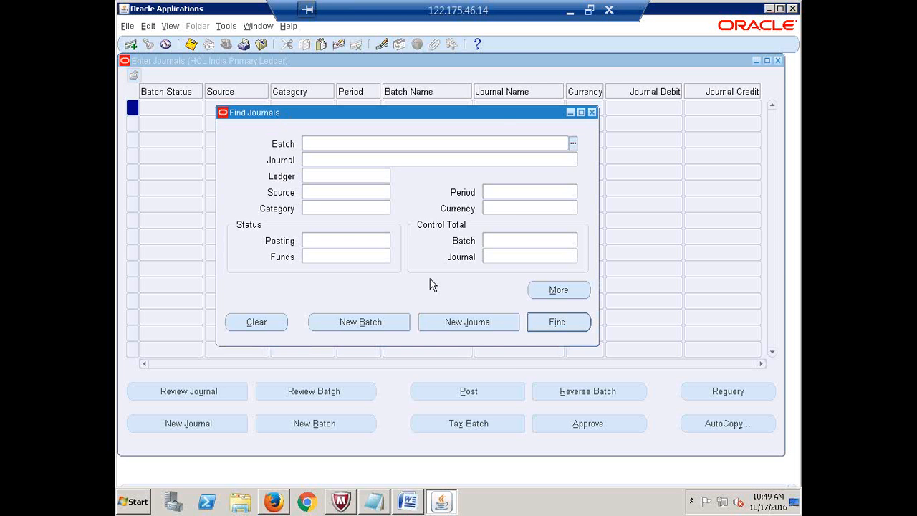
# - Start a new journal from Find Journals and place the cursor in its Journal name field
pyautogui.click(455, 324)
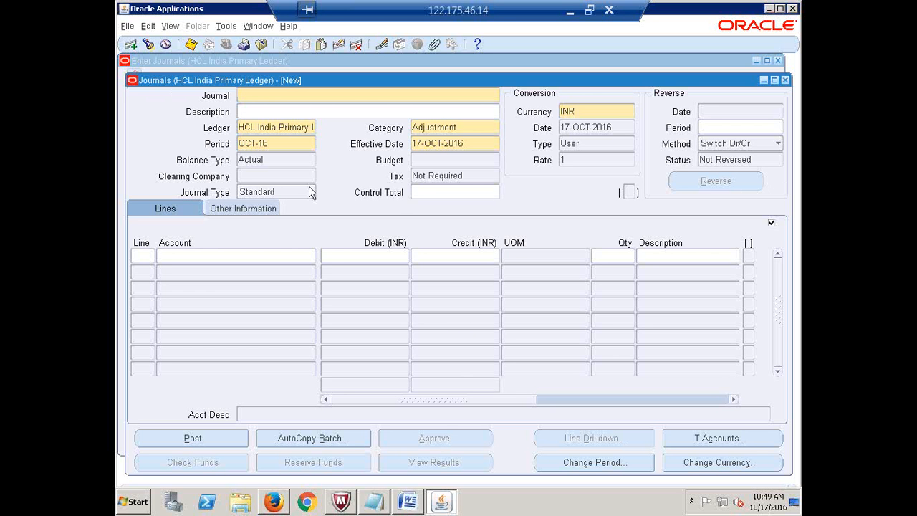
pyautogui.click(166, 213)
pyautogui.click(260, 96)
# - Name the journal Expense and review its Ledger and OCT-16 Period values
pyautogui.write('Expa')
pyautogui.write('nse')
pyautogui.click(255, 129)
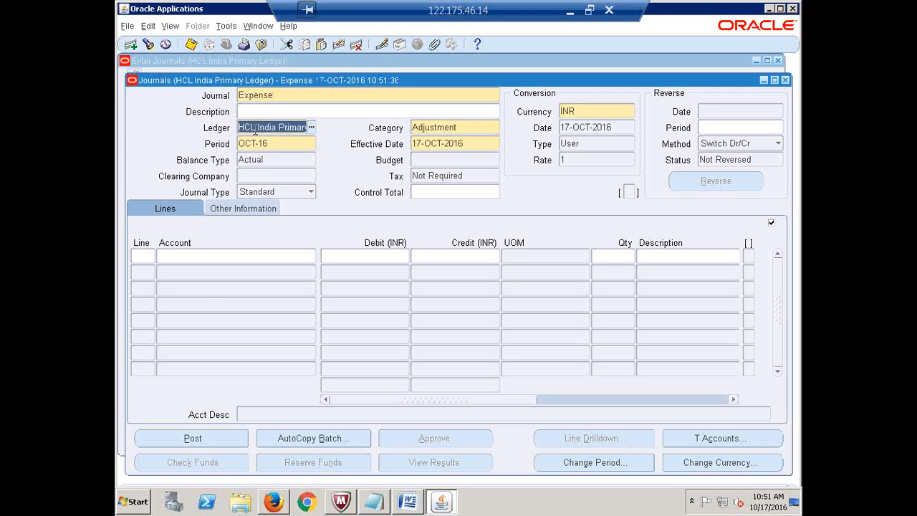
pyautogui.click(242, 127)
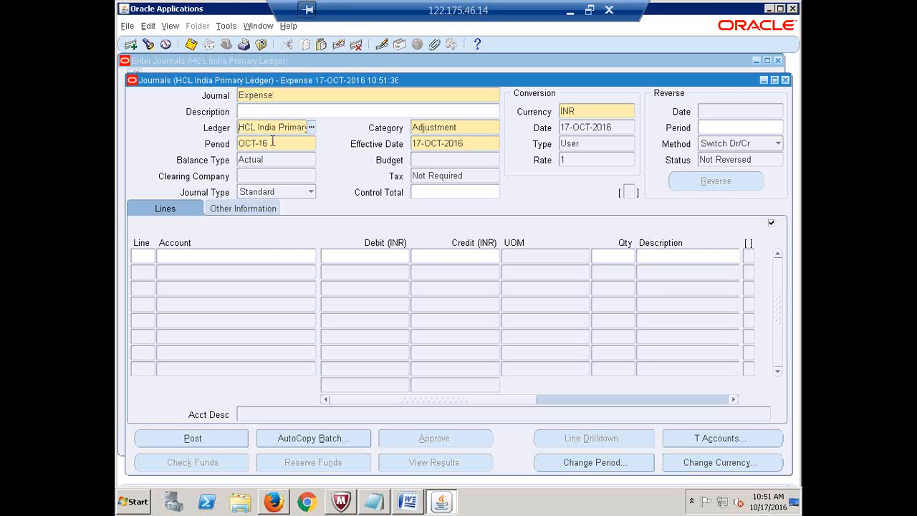
pyautogui.tripleClick(262, 125)
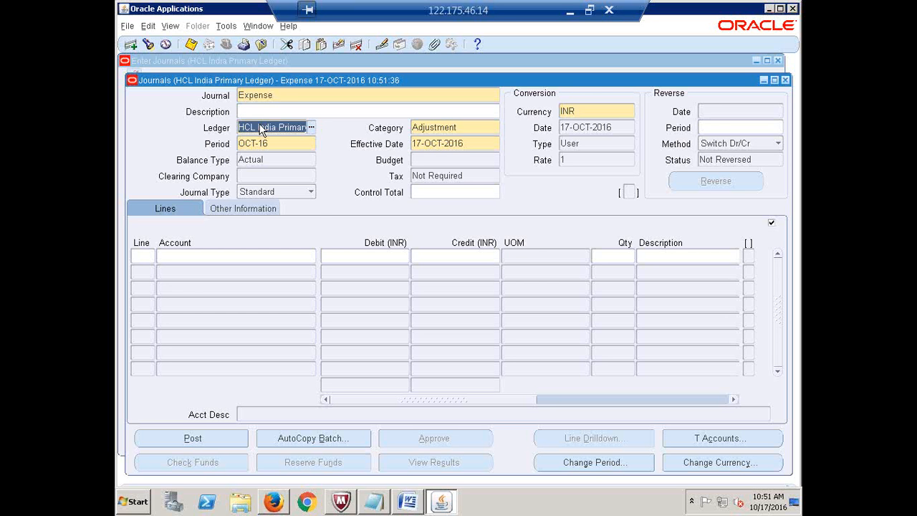
pyautogui.click(266, 144)
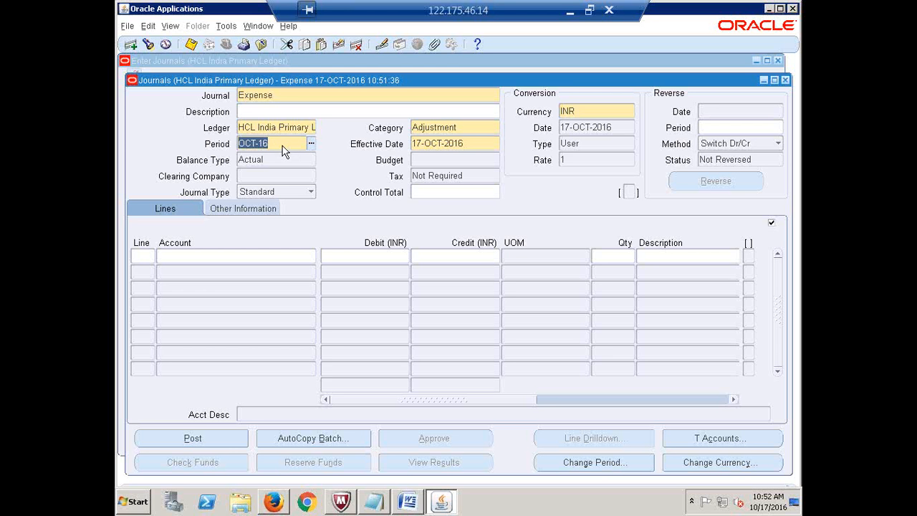
pyautogui.click(283, 143)
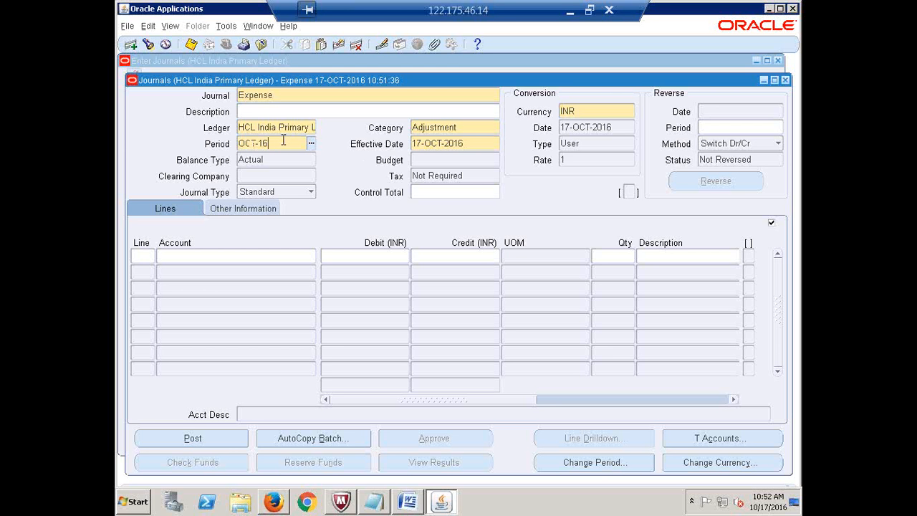
pyautogui.click(471, 143)
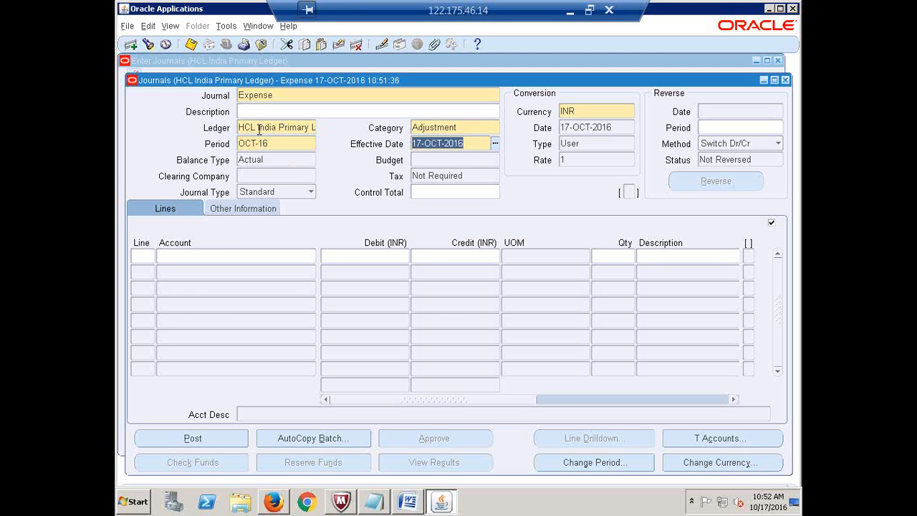
pyautogui.click(587, 114)
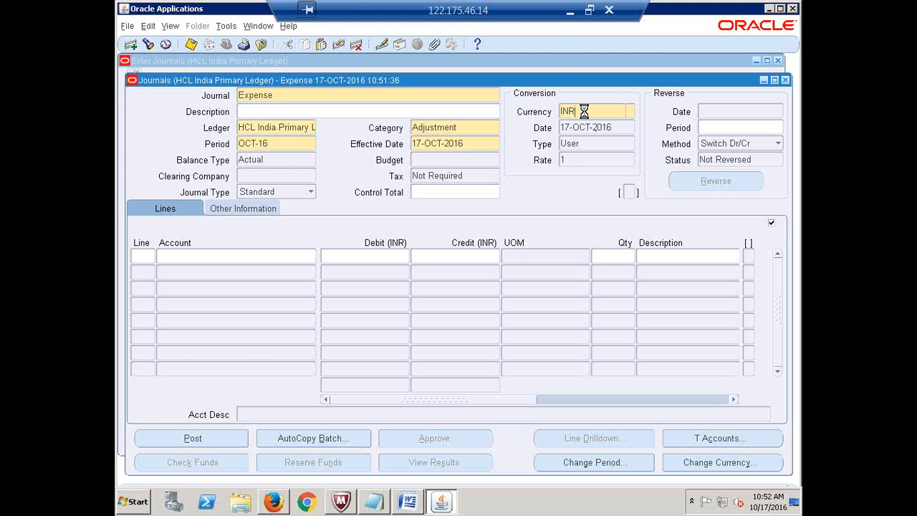
pyautogui.click(250, 129)
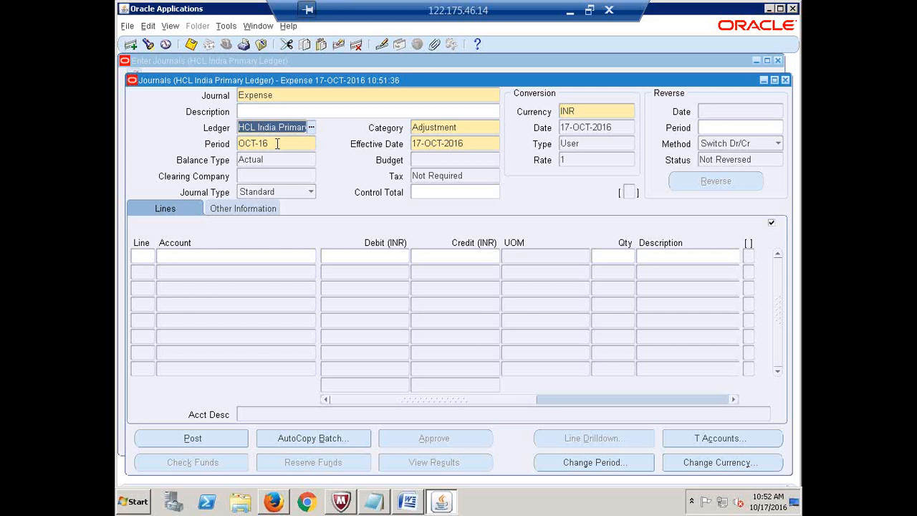
pyautogui.click(275, 146)
pyautogui.write('OCT-15')
pyautogui.click(427, 143)
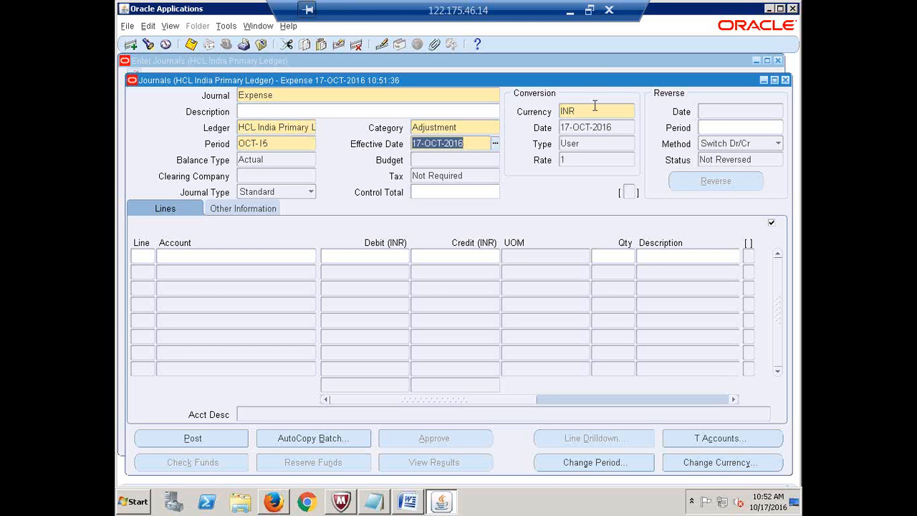
pyautogui.click(594, 111)
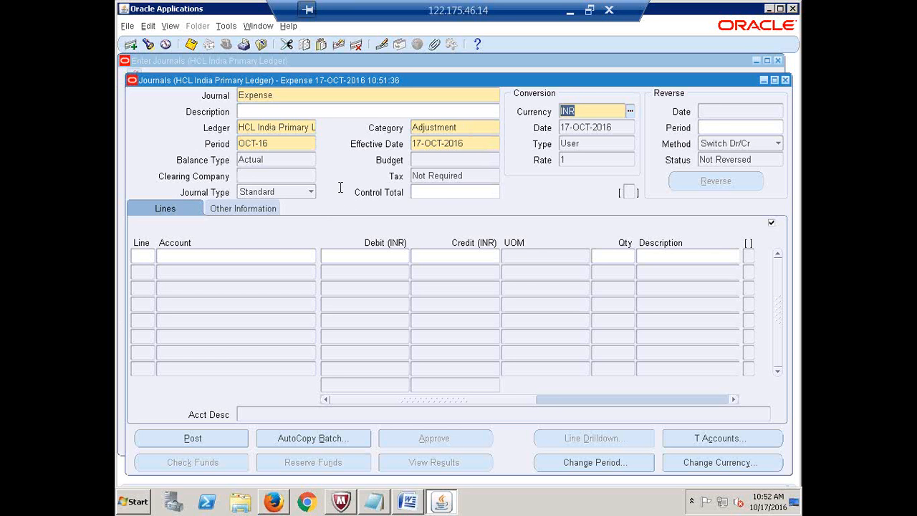
pyautogui.click(299, 97)
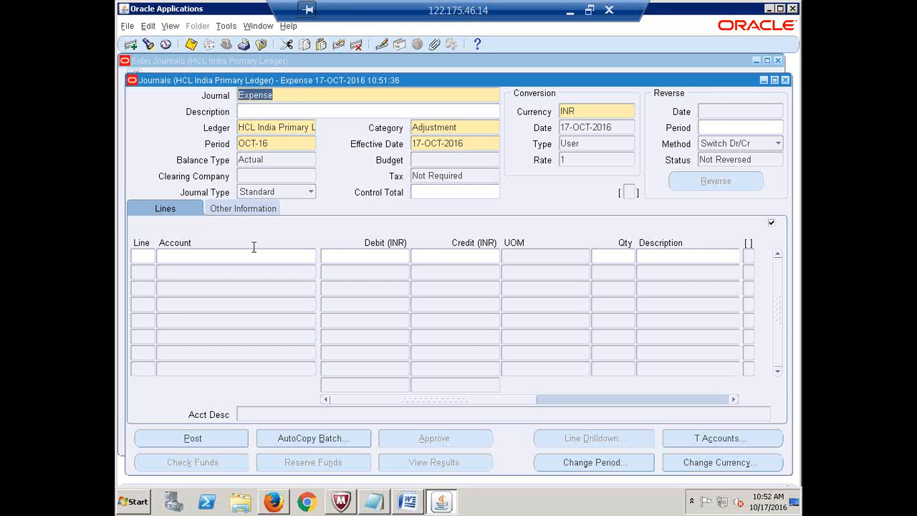
# - On the Lines tab, enter line number 1 and move to its Account cell
pyautogui.click(161, 213)
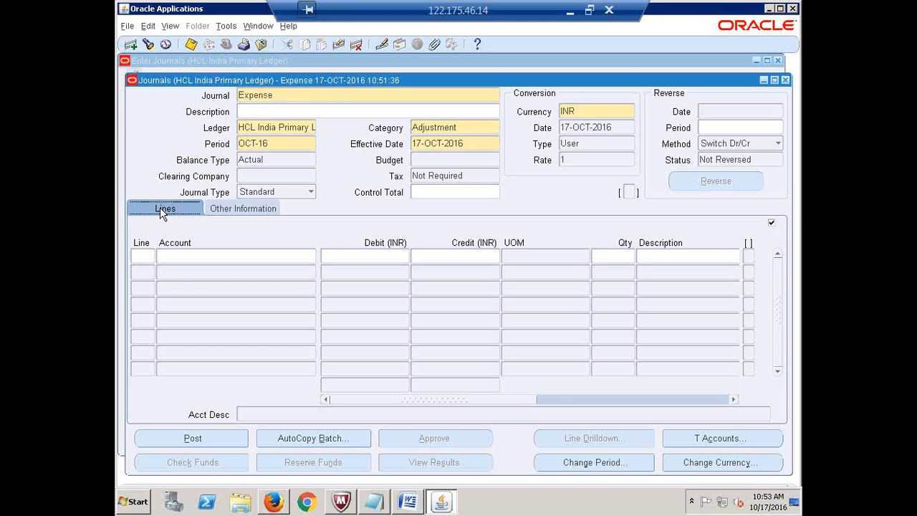
pyautogui.click(141, 256)
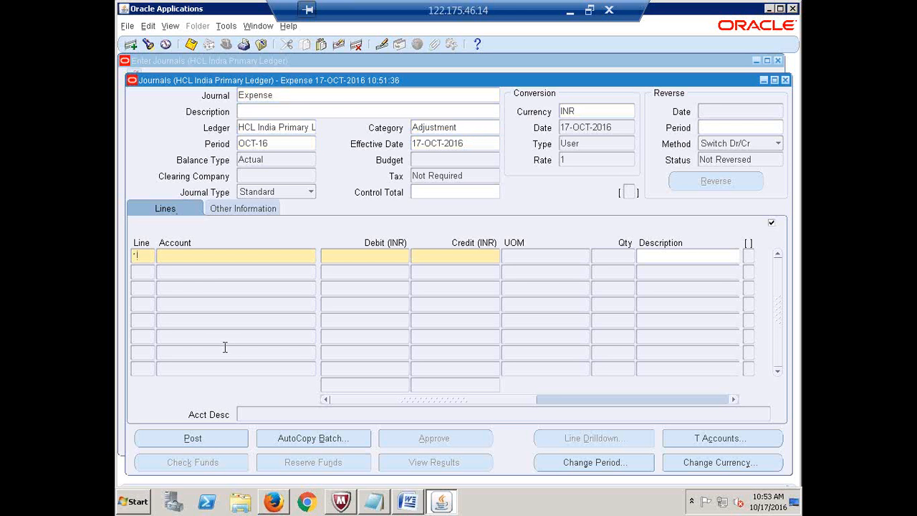
pyautogui.write('1')
pyautogui.press('Tab')
# - Set line 1's account to 1000.1000.300000: HCL Financial Services, Finance, Salaries
pyautogui.click(310, 256)
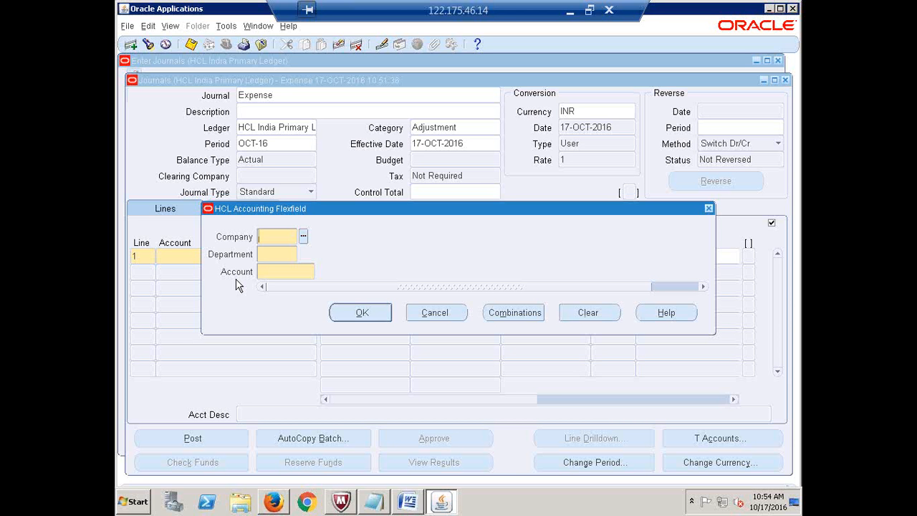
pyautogui.click(304, 238)
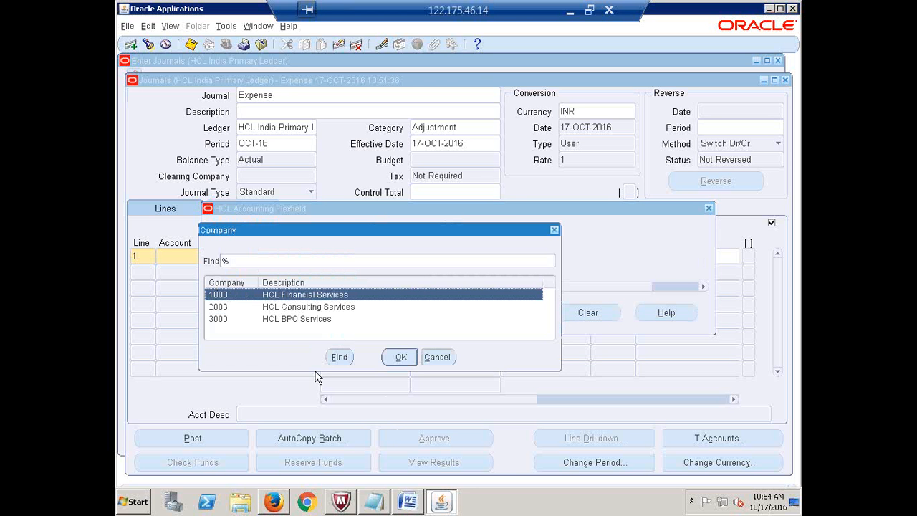
pyautogui.click(397, 357)
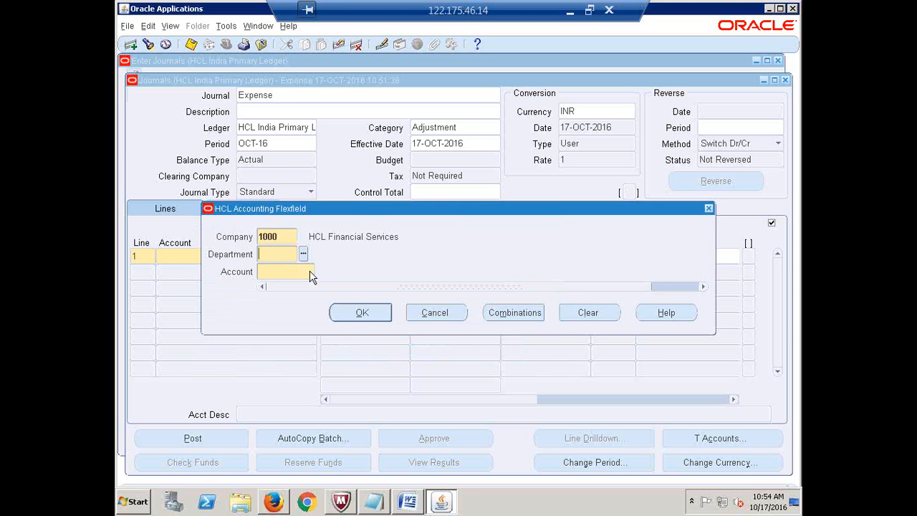
pyautogui.click(304, 255)
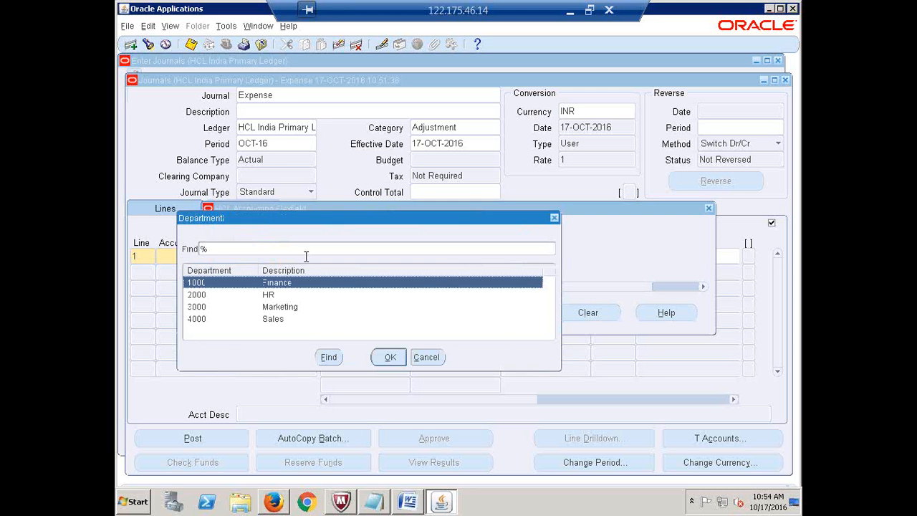
pyautogui.click(389, 359)
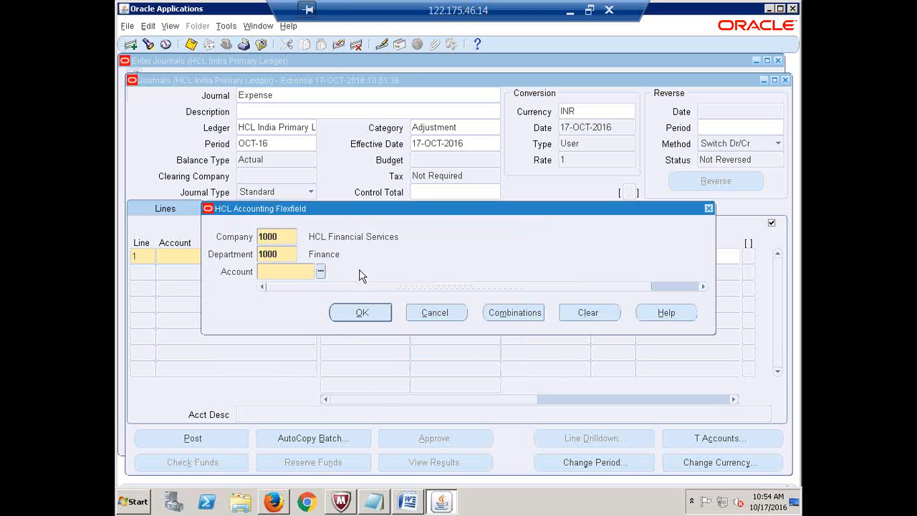
pyautogui.click(321, 273)
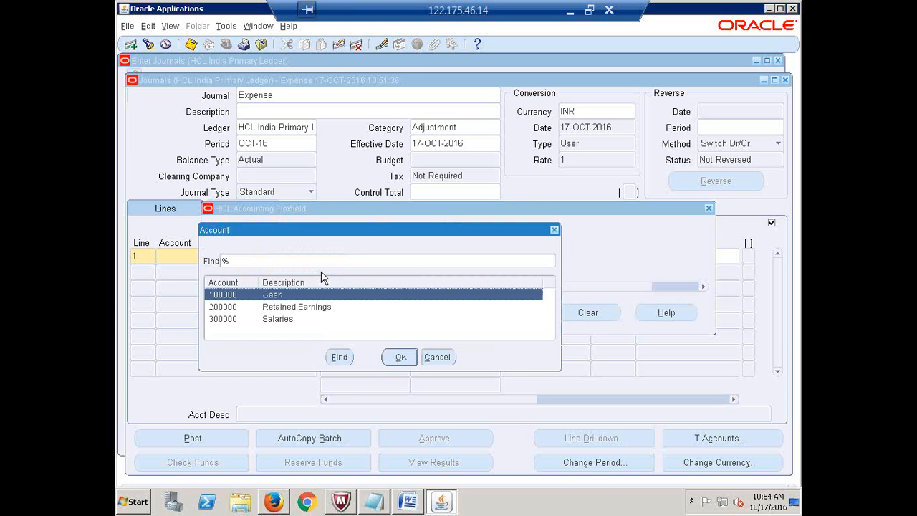
pyautogui.click(276, 321)
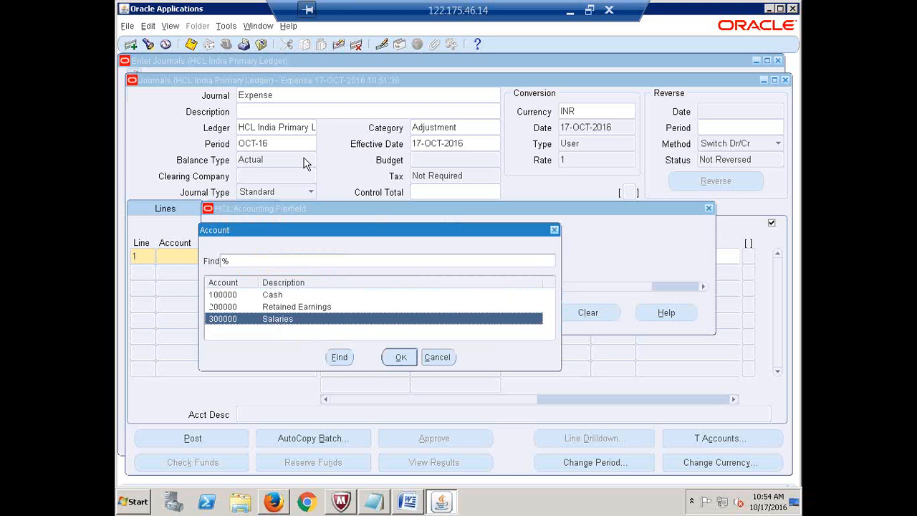
pyautogui.click(401, 357)
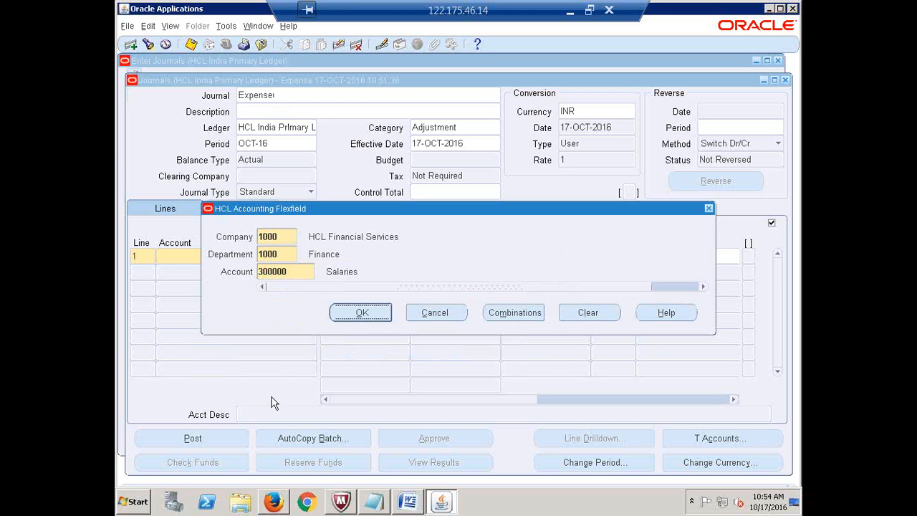
pyautogui.click(359, 312)
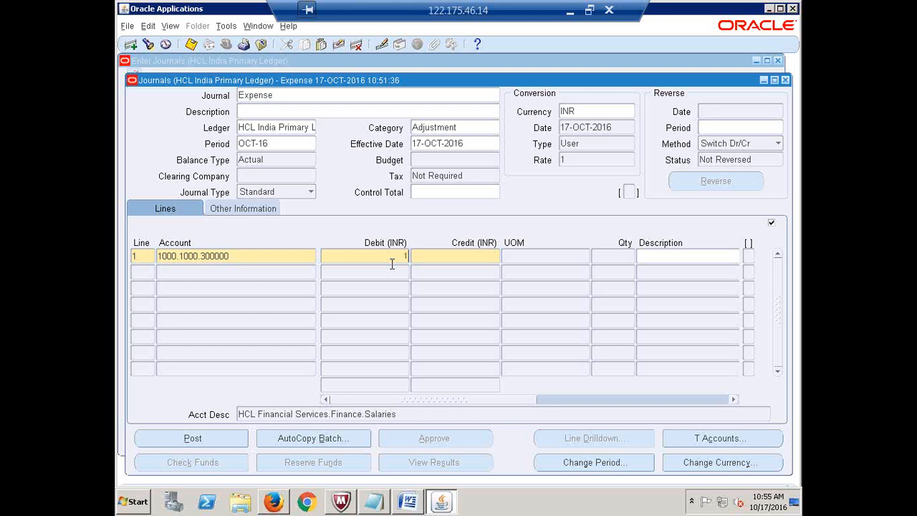
# - Enter a 100,000.00 debit on line 1 and begin line 2
pyautogui.write('00000')
pyautogui.click(140, 257)
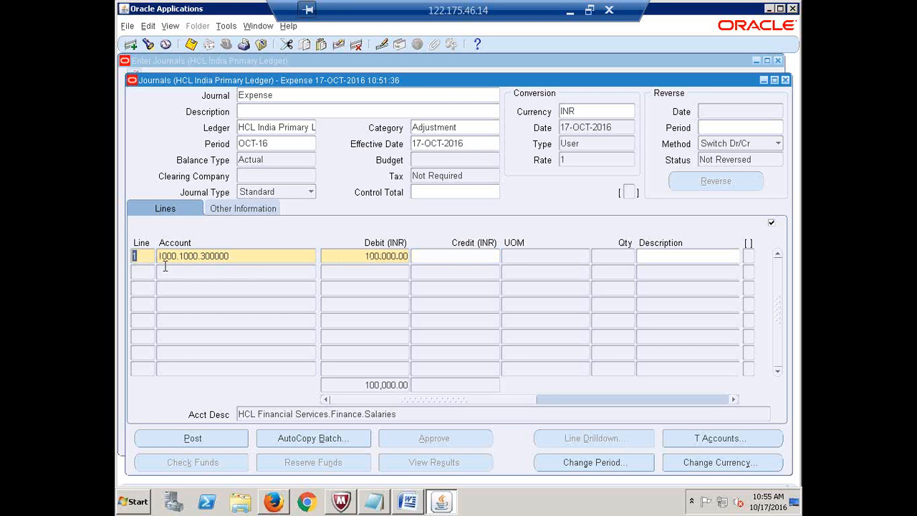
pyautogui.click(229, 256)
pyautogui.click(250, 256)
pyautogui.write('.')
pyautogui.click(141, 273)
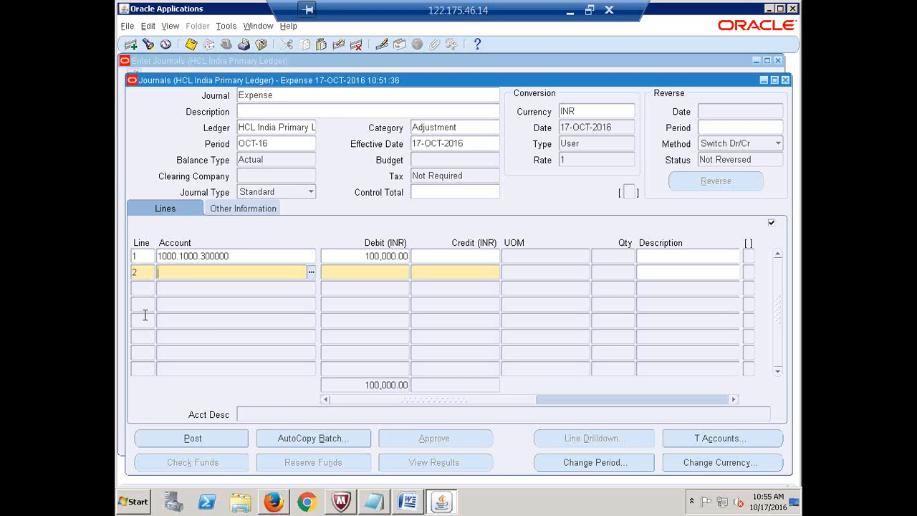
# - Charge line 2 to Cash account 1000.1000.100000, Finance department, ready for its credit
pyautogui.click(310, 273)
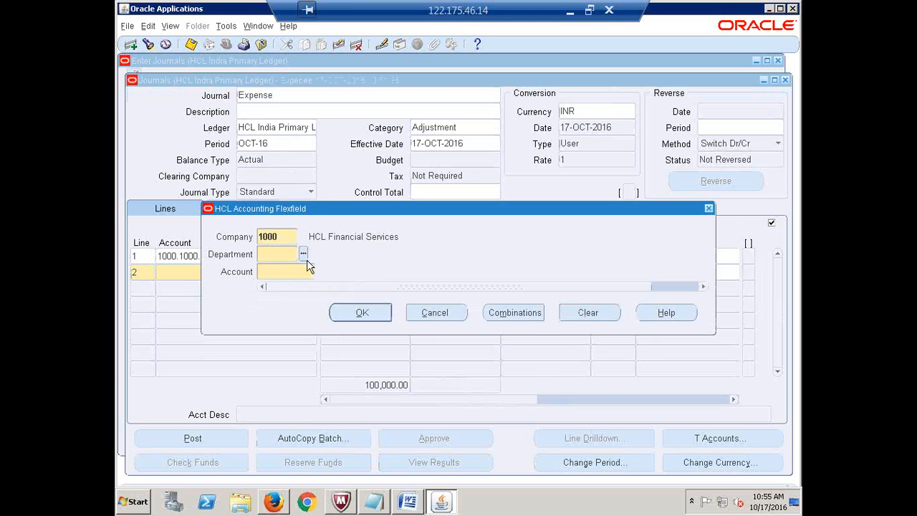
pyautogui.click(303, 254)
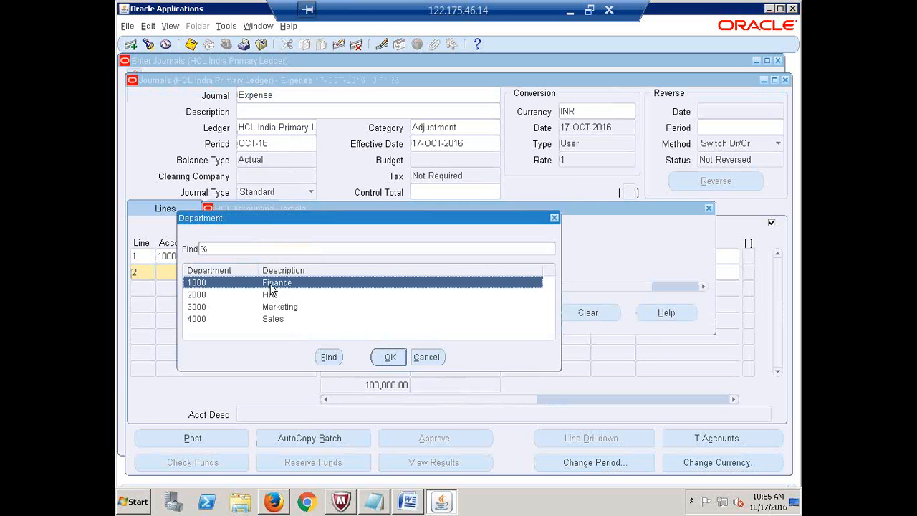
pyautogui.click(387, 358)
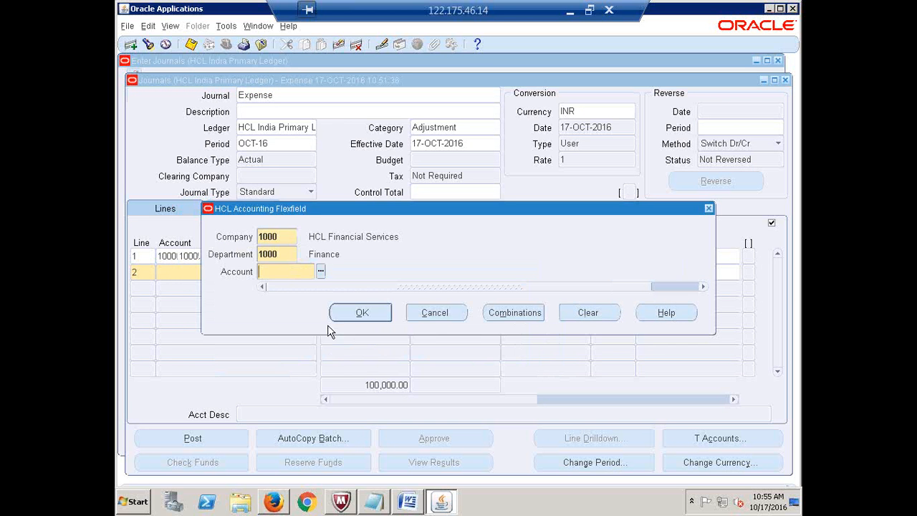
pyautogui.click(319, 270)
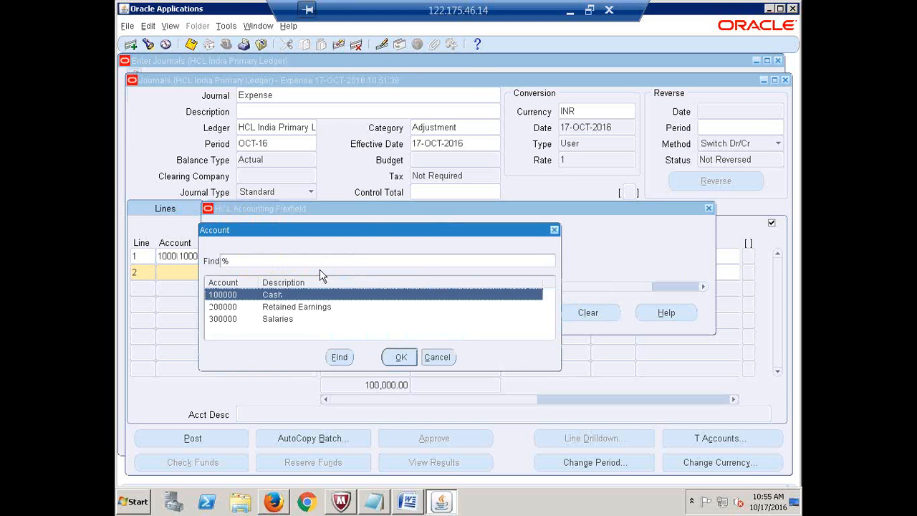
pyautogui.click(397, 358)
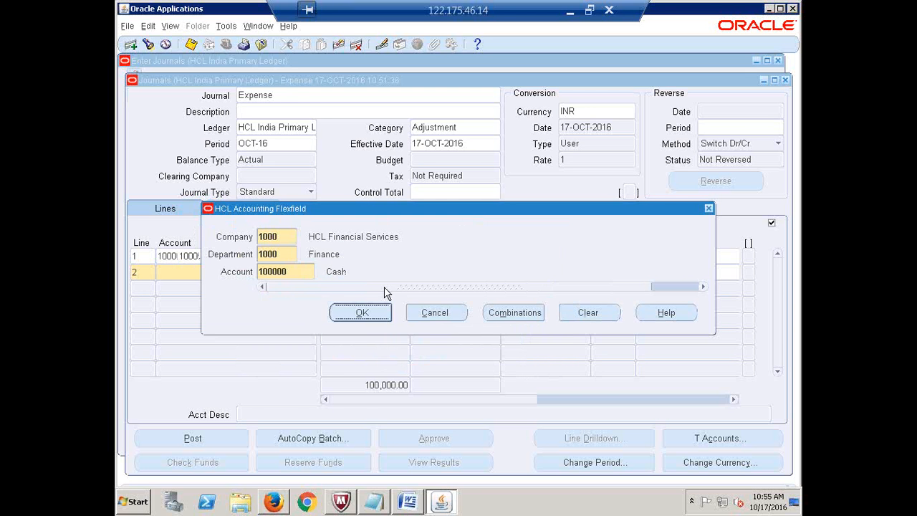
pyautogui.click(362, 313)
pyautogui.click(462, 275)
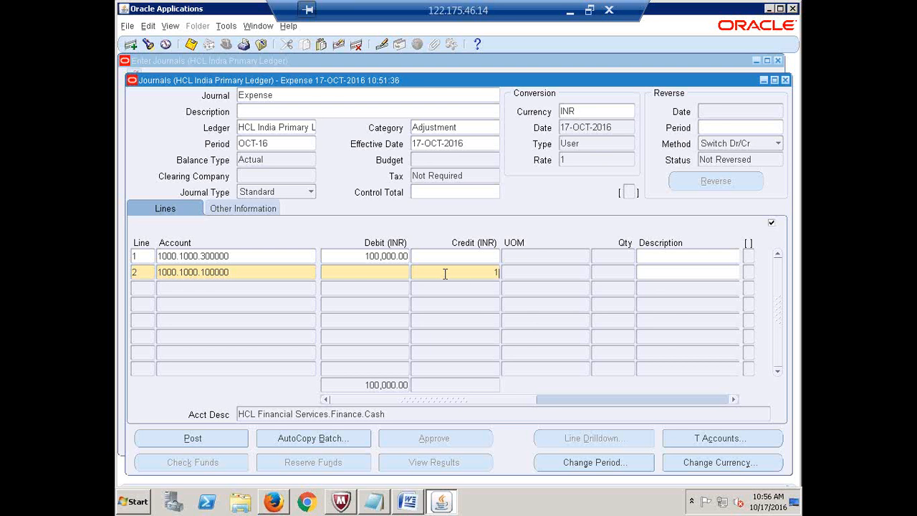
# - Credit 100,000.00 on line 2 and save the balanced Expense journal
pyautogui.write('00000')
pyautogui.click(402, 271)
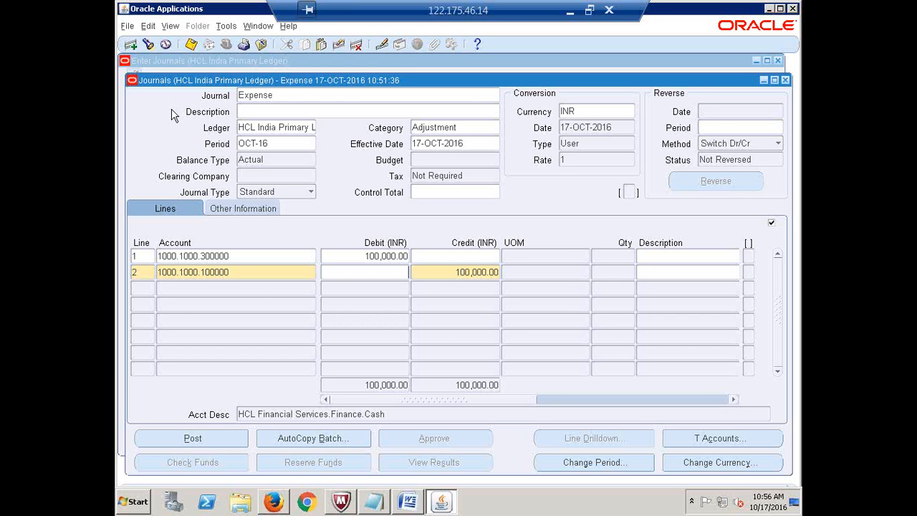
pyautogui.click(192, 46)
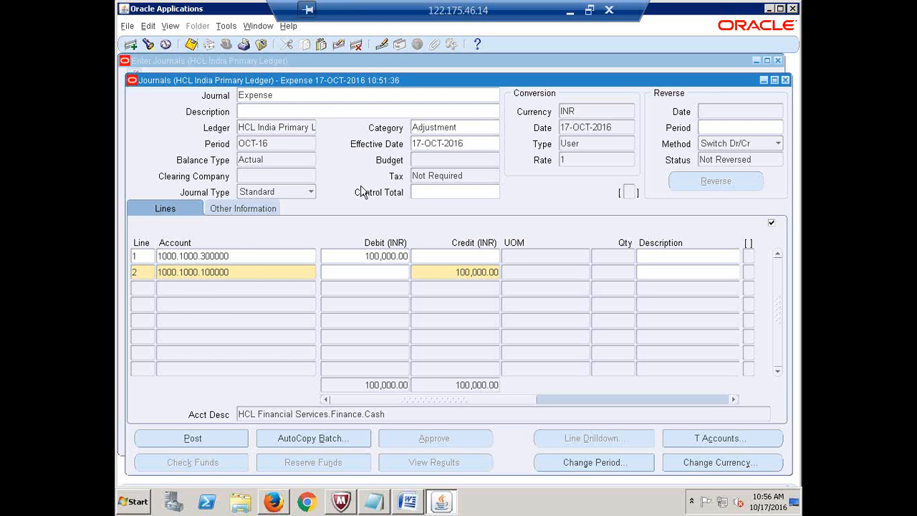
pyautogui.click(271, 133)
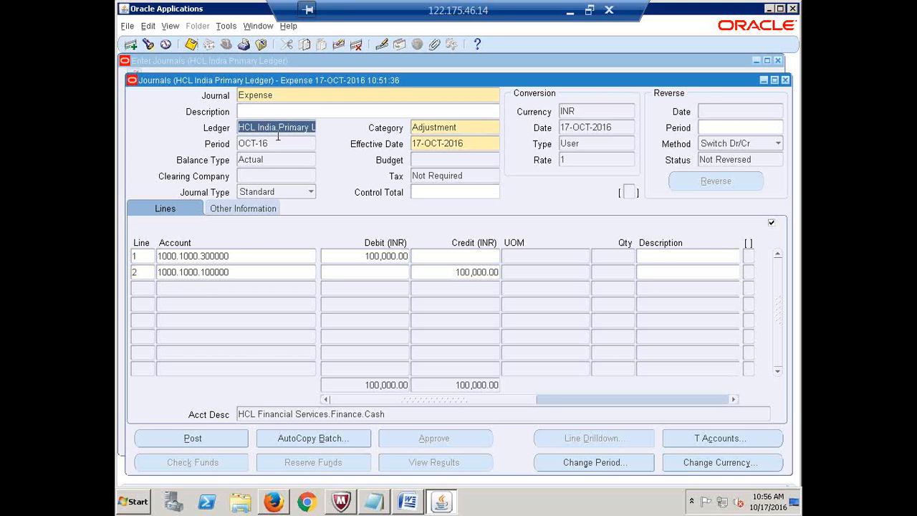
pyautogui.click(279, 129)
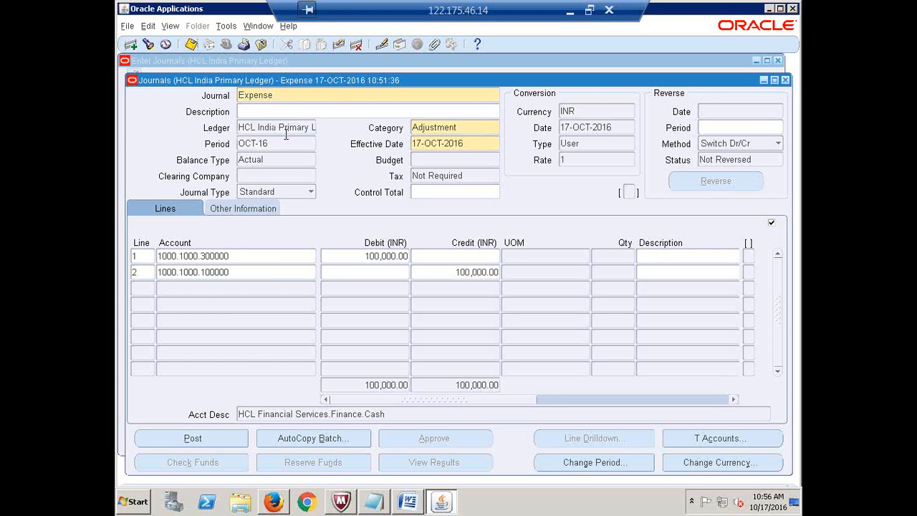
pyautogui.click(279, 144)
pyautogui.click(583, 111)
pyautogui.click(238, 257)
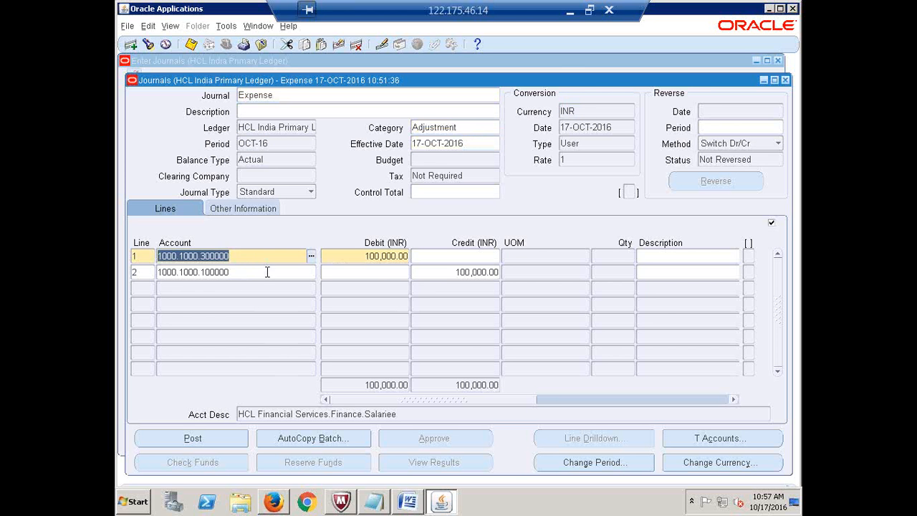
pyautogui.click(261, 274)
pyautogui.click(255, 256)
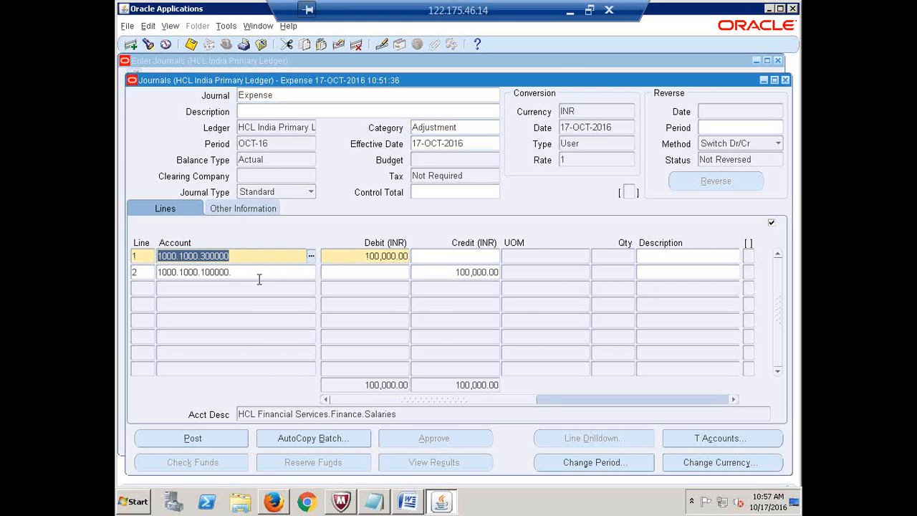
pyautogui.click(370, 256)
pyautogui.click(473, 273)
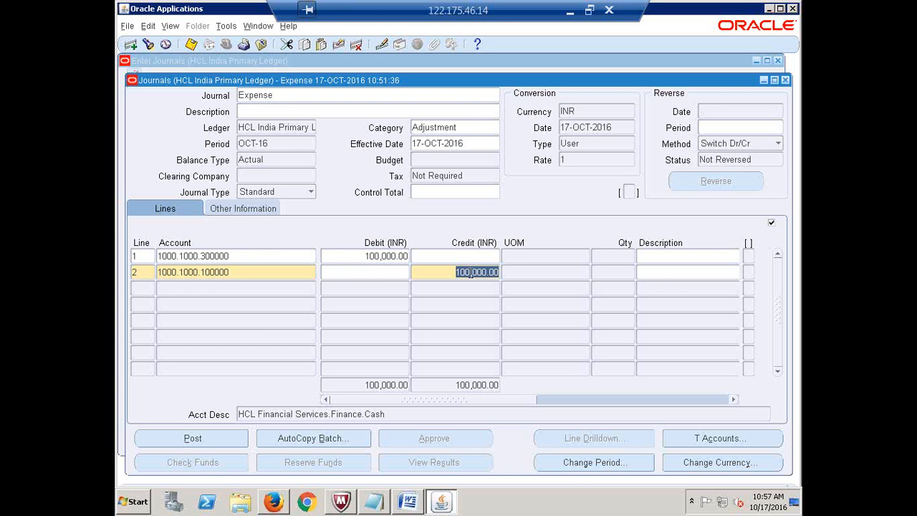
pyautogui.click(267, 143)
pyautogui.click(275, 132)
pyautogui.click(284, 128)
pyautogui.tripleClick(285, 128)
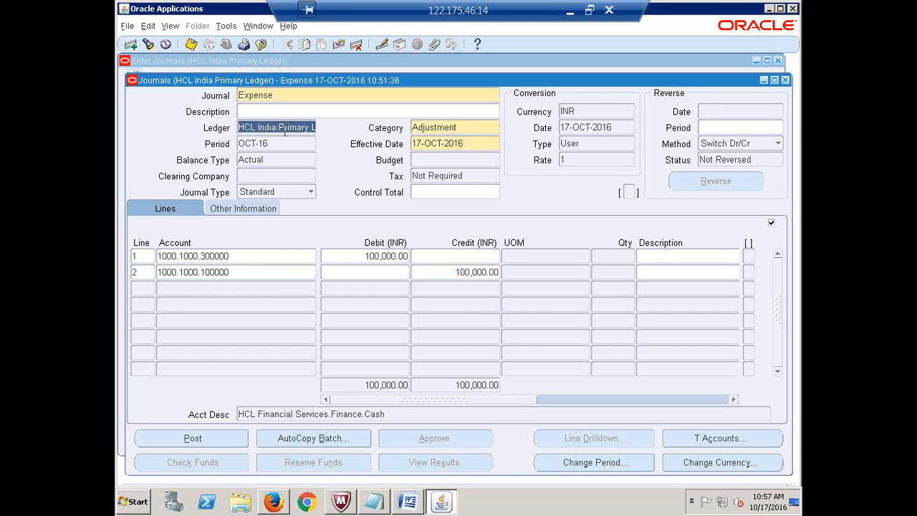
pyautogui.click(331, 96)
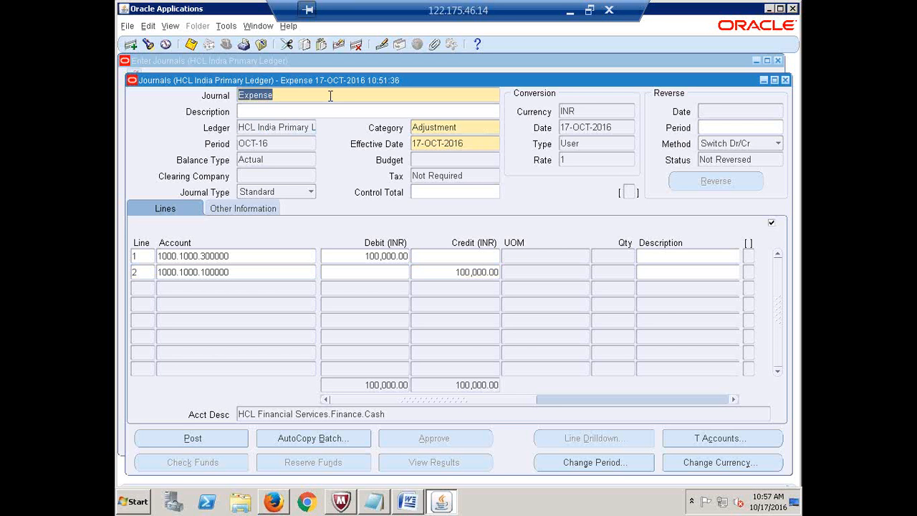
pyautogui.click(262, 112)
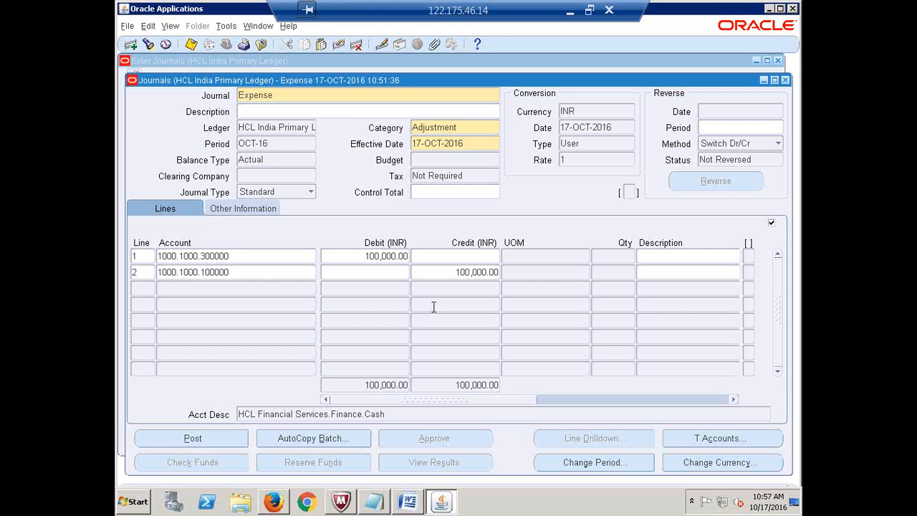
pyautogui.click(239, 256)
pyautogui.click(249, 271)
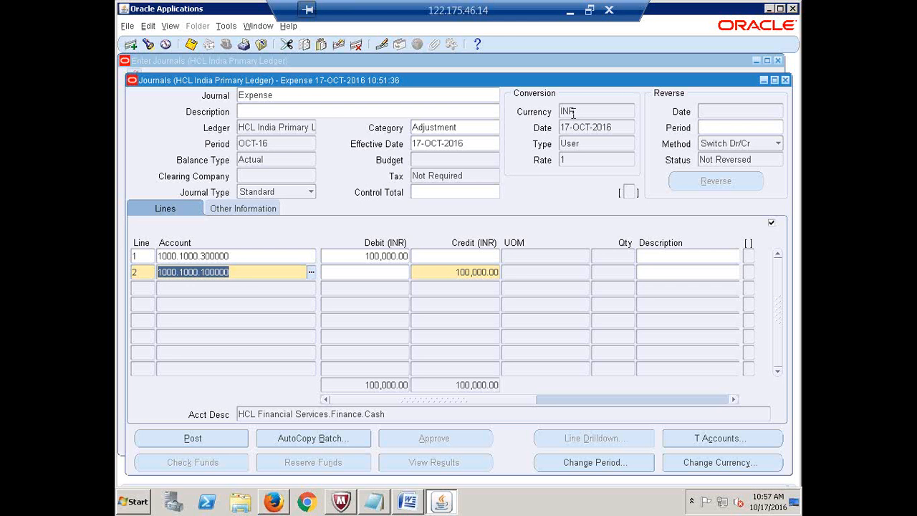
pyautogui.click(242, 257)
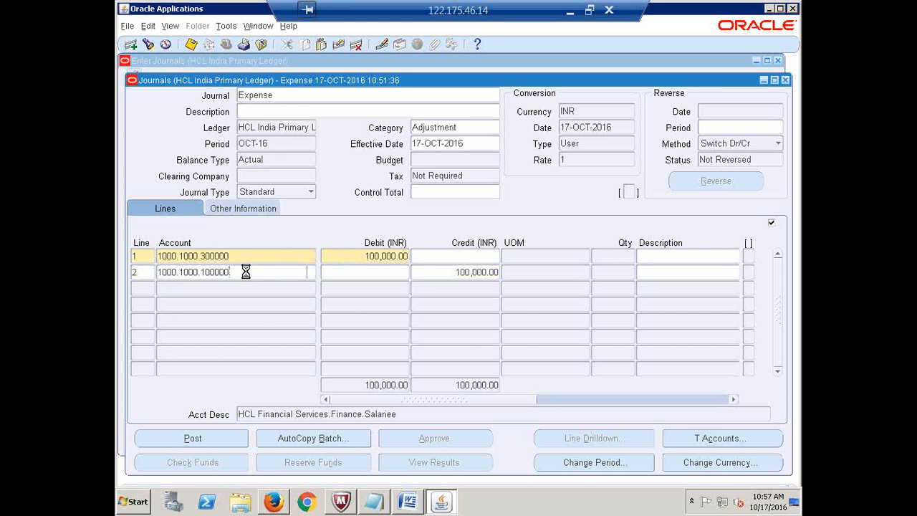
pyautogui.click(246, 269)
pyautogui.click(240, 261)
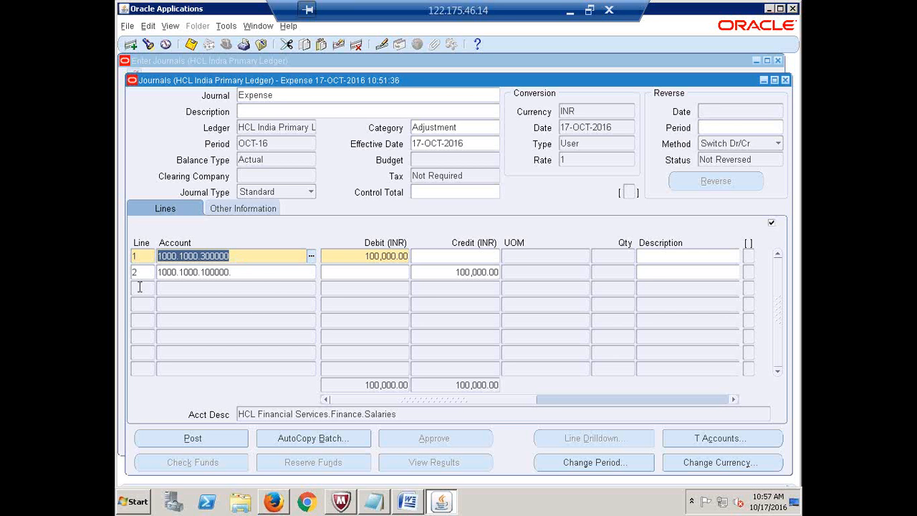
# - Reduce line 1's Salaries debit to 50,000.00
pyautogui.click(354, 255)
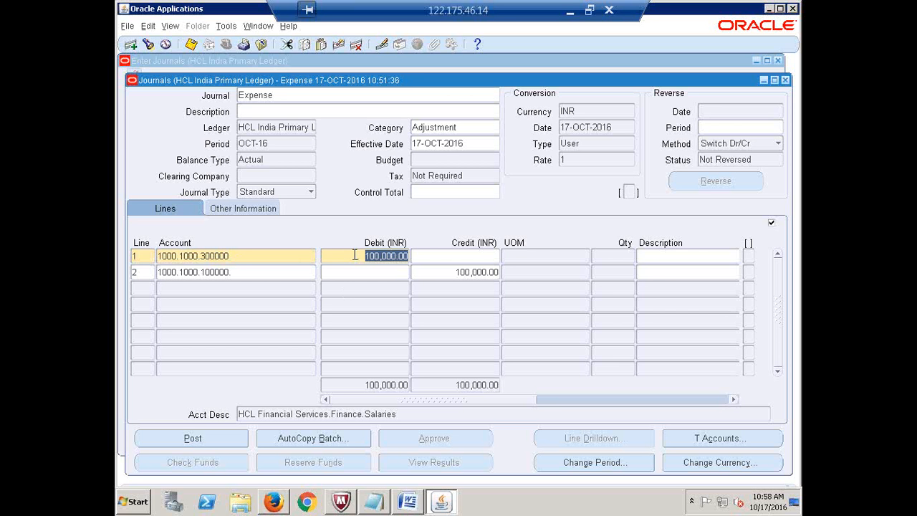
pyautogui.write('50000')
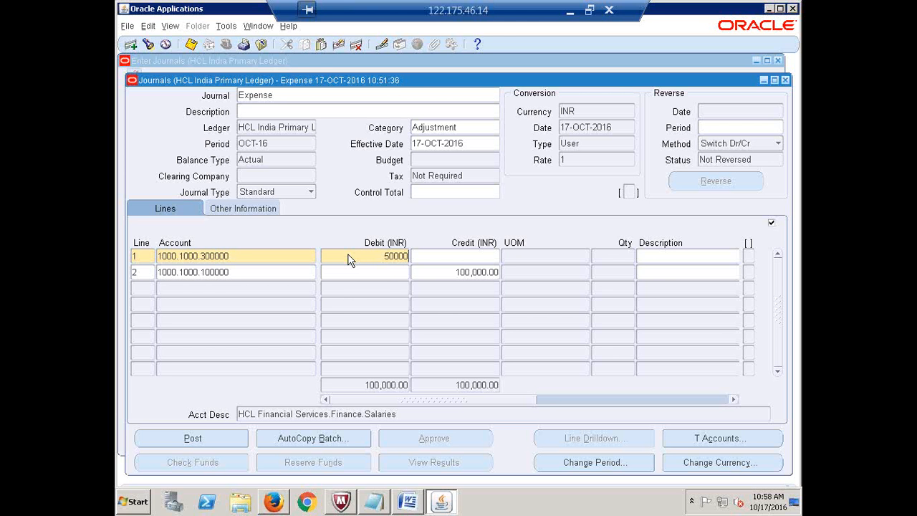
pyautogui.click(145, 288)
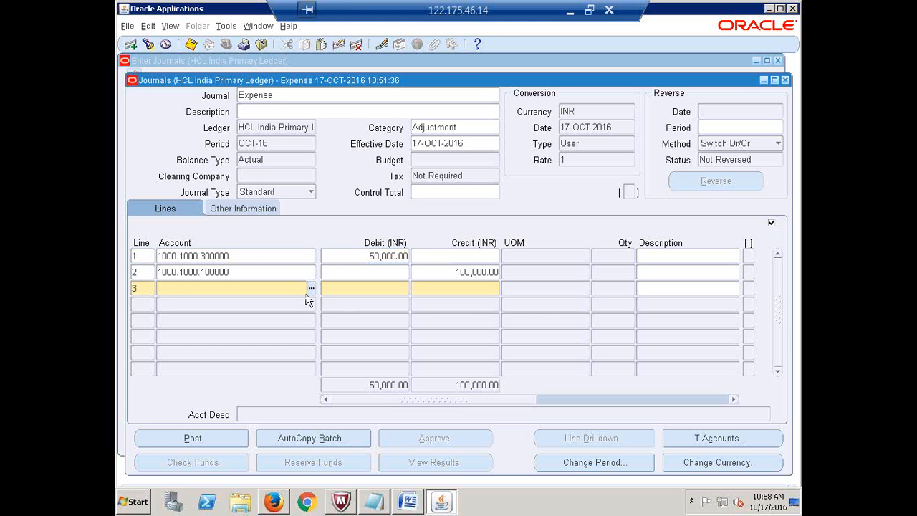
# - Add line 3 on account 1000.1000.300000 with a 50,000.00 debit
pyautogui.click(230, 256)
pyautogui.hotkey('ctrl', 'c')
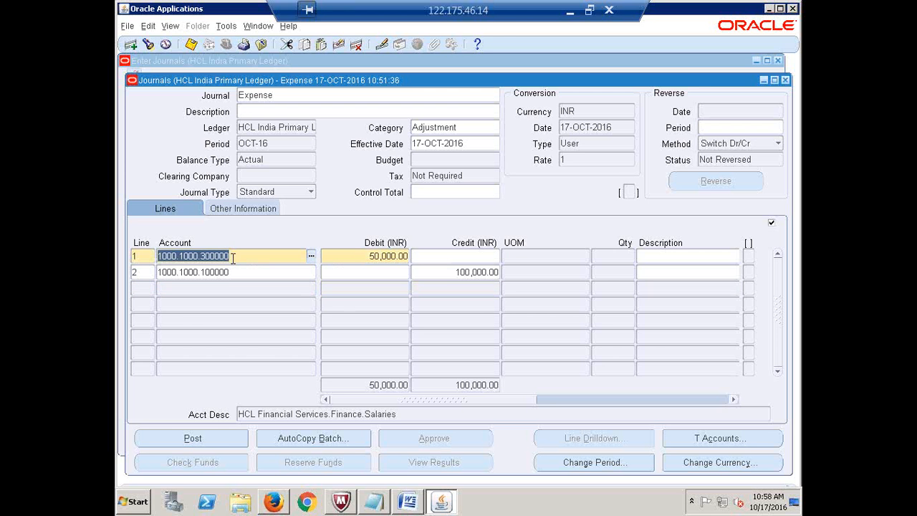
pyautogui.click(241, 286)
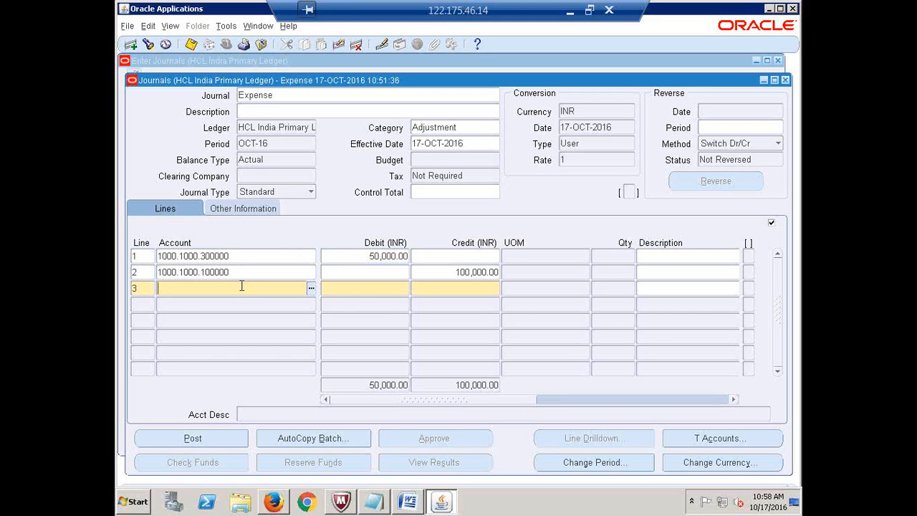
pyautogui.hotkey('ctrl', 'v')
pyautogui.click(378, 288)
pyautogui.write('50000')
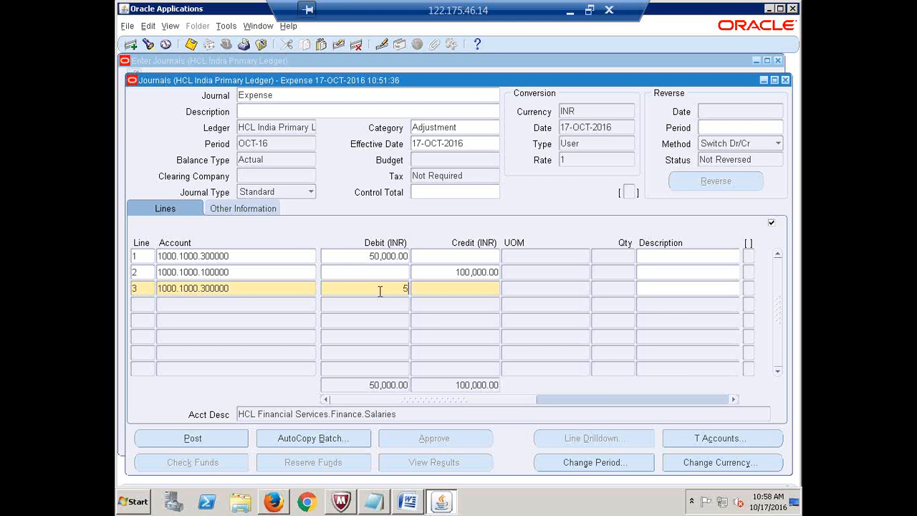
pyautogui.press('Tab')
pyautogui.press('Tab')
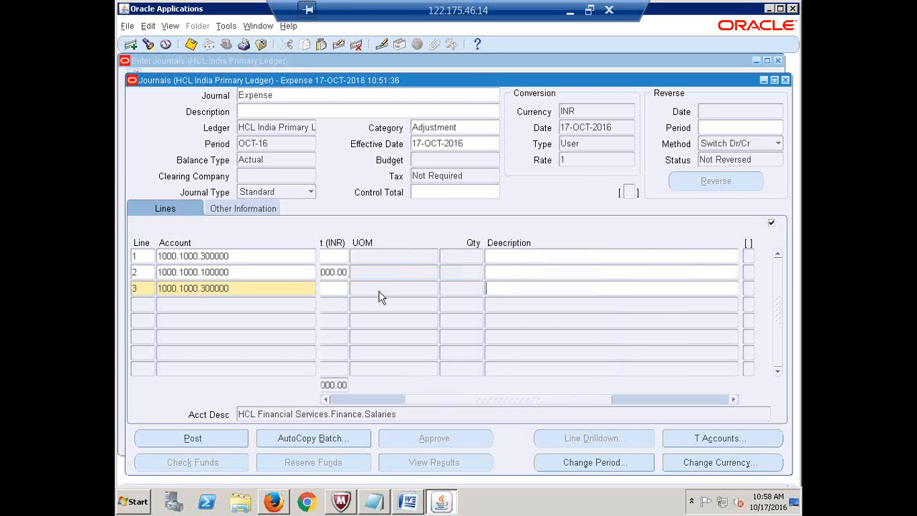
pyautogui.moveTo(463, 400); pyautogui.dragTo(340, 381)
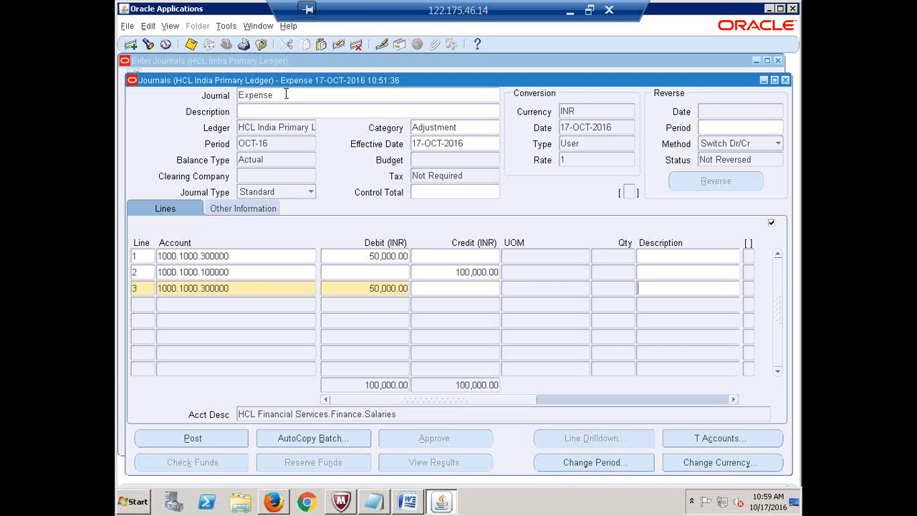
# - Leave the journal name as Expense and close the Expense journal form
pyautogui.click(285, 94)
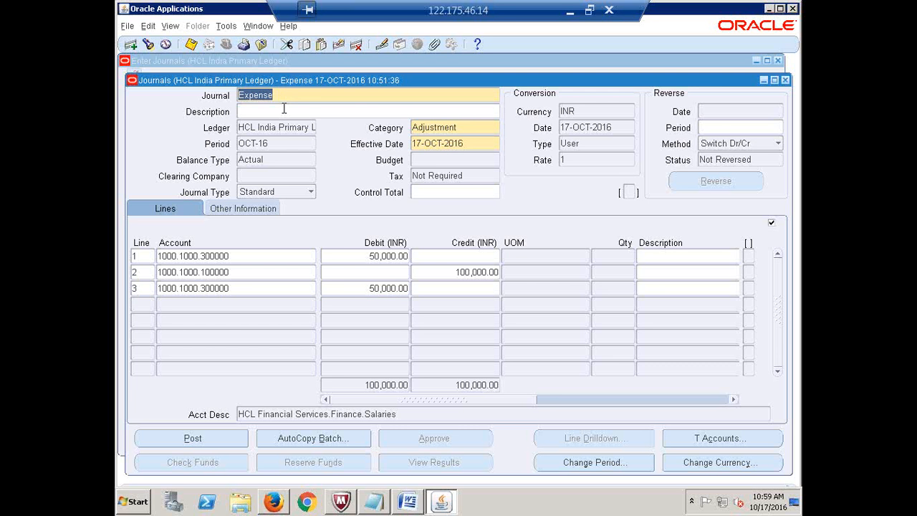
pyautogui.click(307, 94)
pyautogui.write(':')
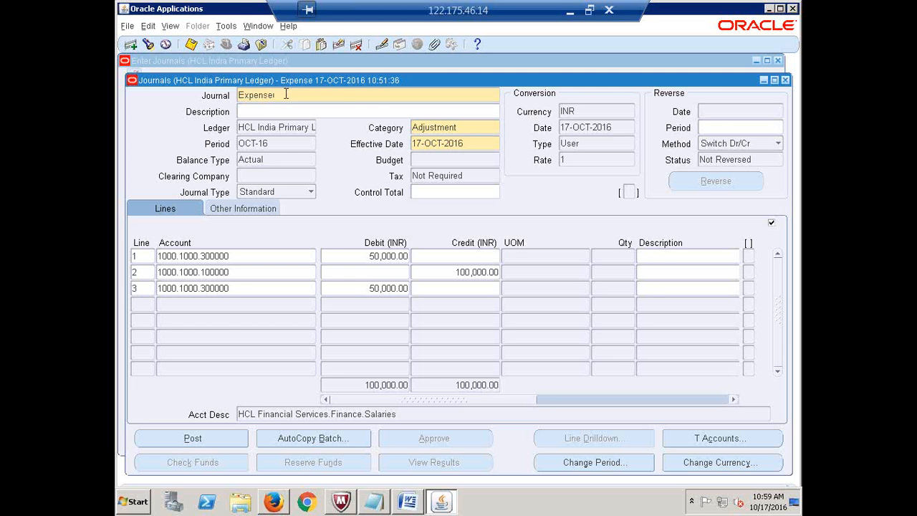
pyautogui.press('BackSpace')
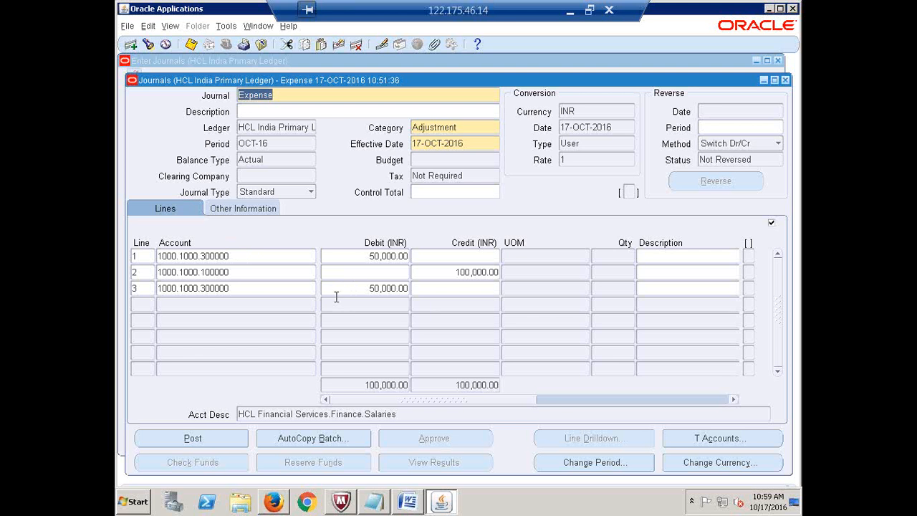
pyautogui.click(252, 261)
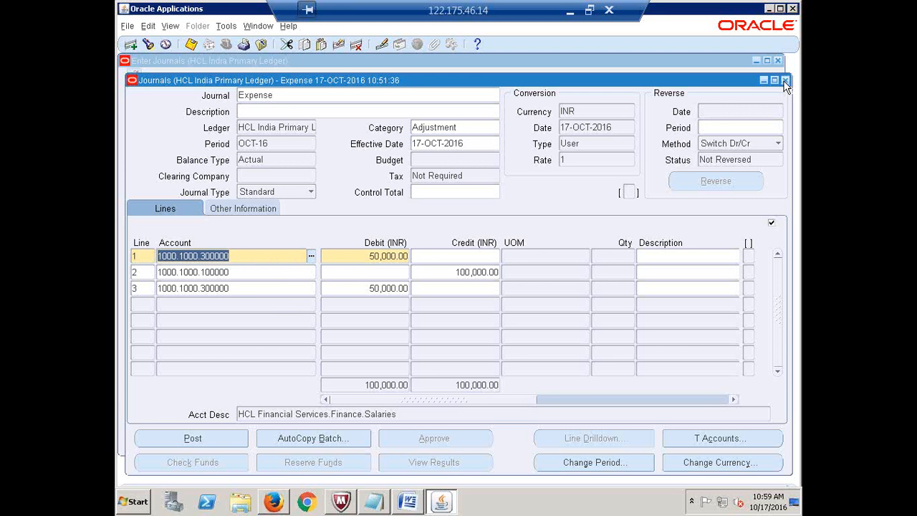
pyautogui.click(784, 81)
# - Close Enter Journals, collapse the Navigator tree to top-level categories, and select Inquiry
pyautogui.click(778, 61)
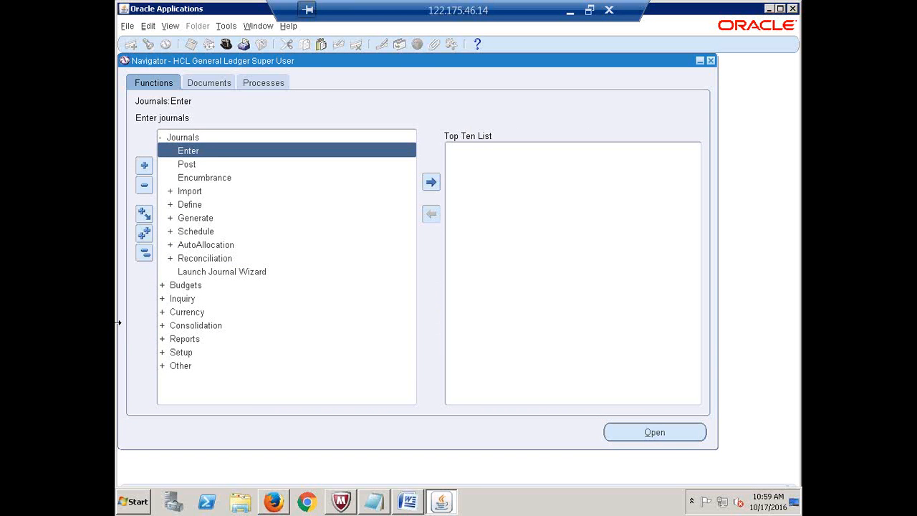
pyautogui.click(145, 254)
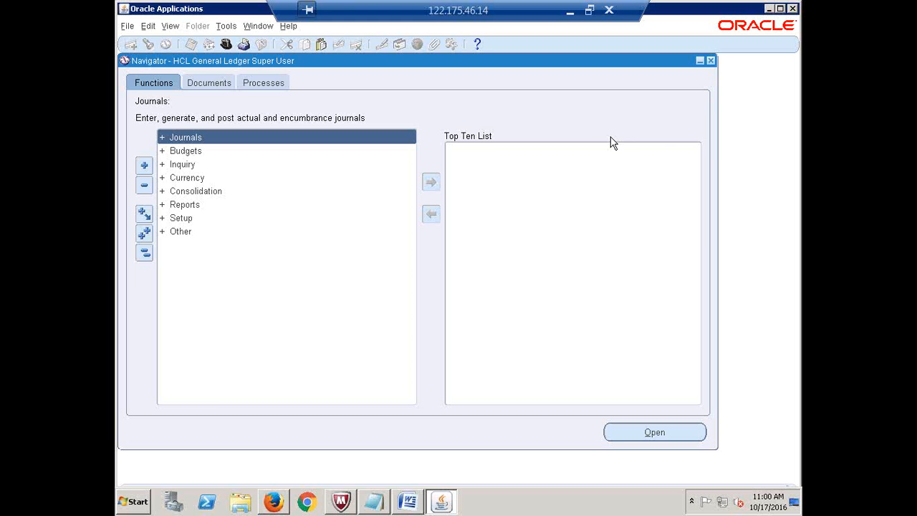
pyautogui.click(143, 258)
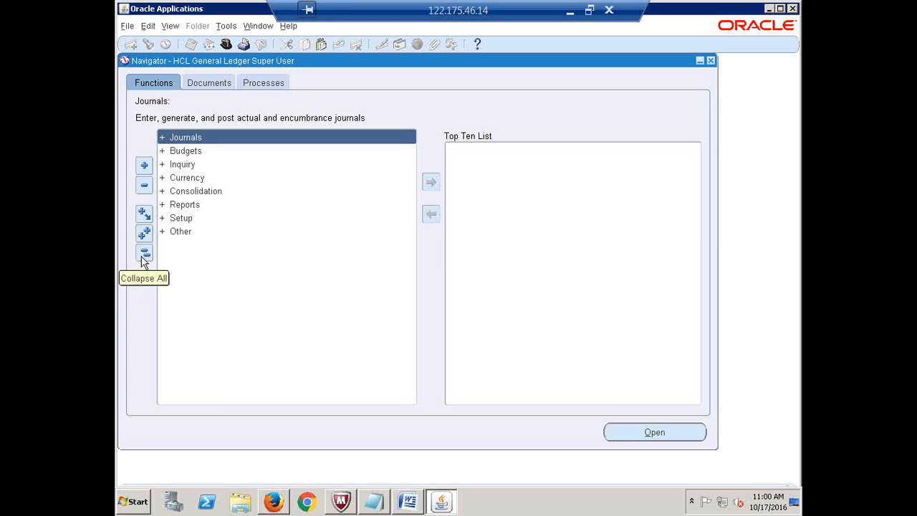
pyautogui.click(143, 257)
pyautogui.click(144, 257)
pyautogui.click(183, 166)
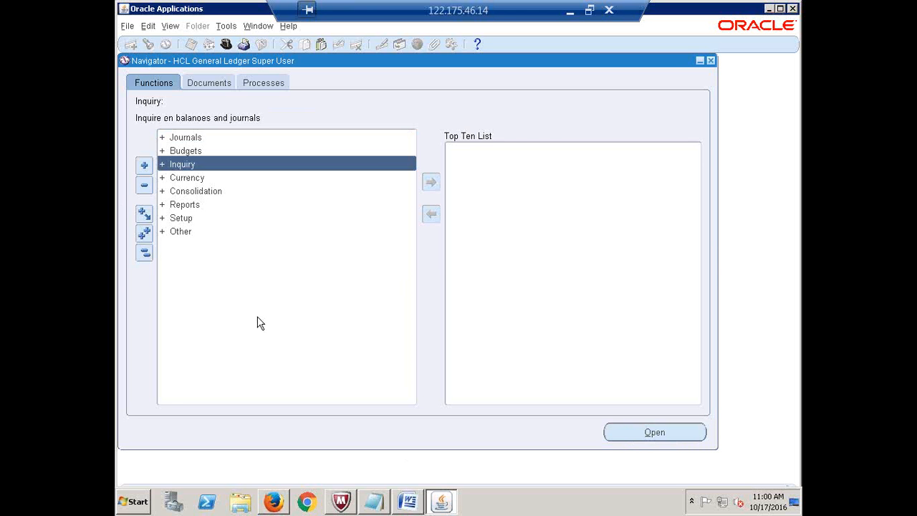
# - Expand Inquiry and open the Account Inquiry form for HCL India Primary Ledger
pyautogui.press('Return')
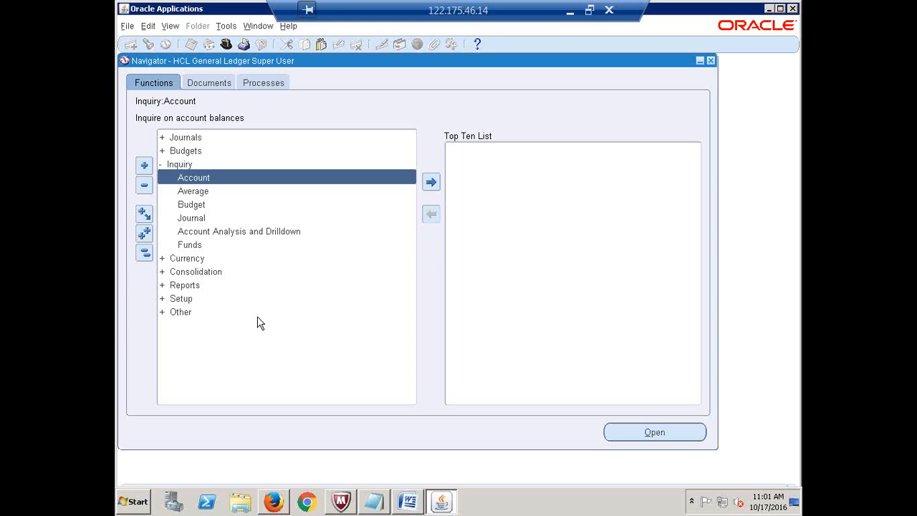
pyautogui.press('Return')
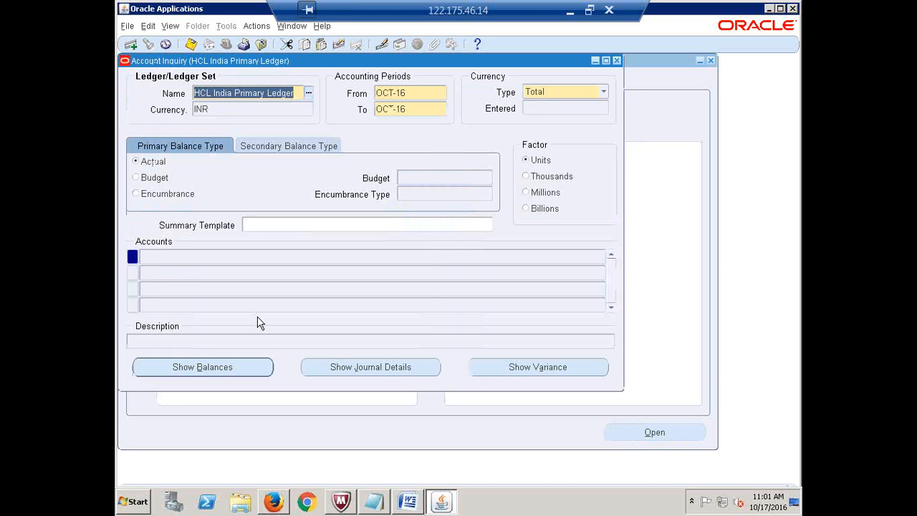
# - Check the OCT-16 From period, then bring up Find Accounts from the Accounts row
pyautogui.click(416, 93)
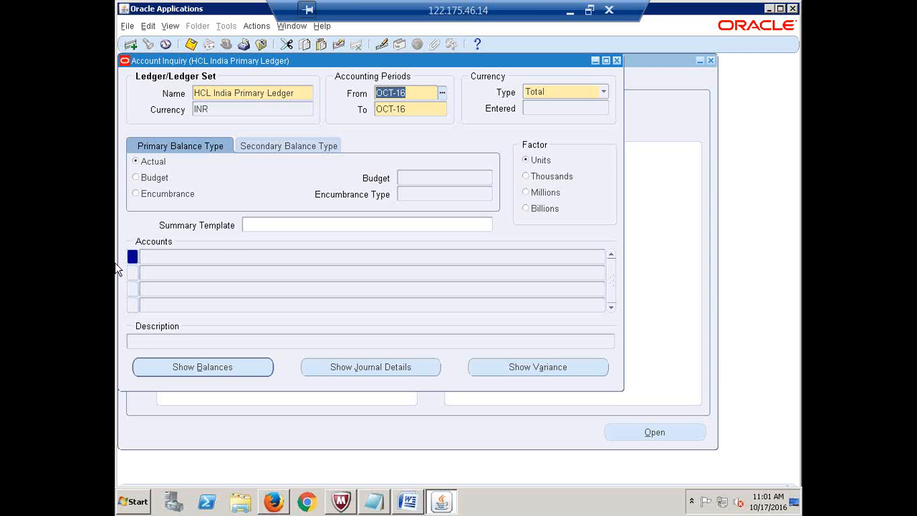
pyautogui.click(184, 258)
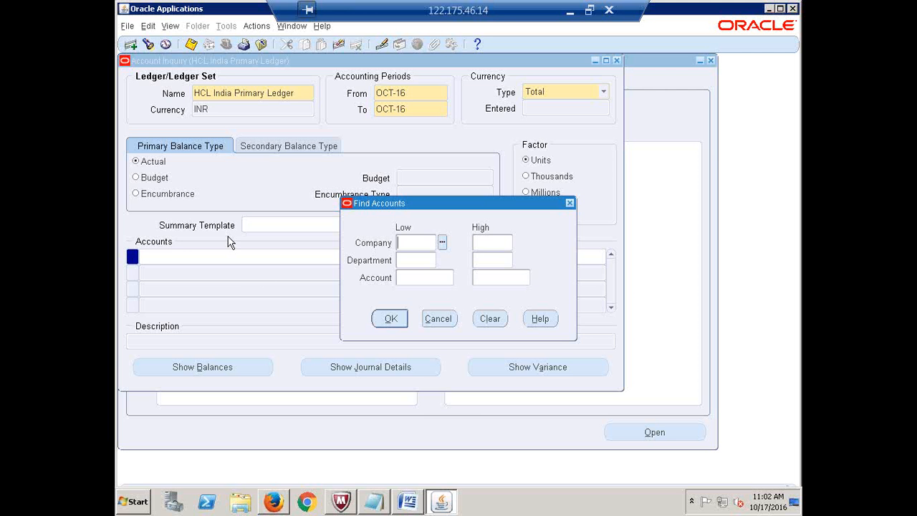
# - Set company 1000 and a department range of Low 1000 to High 1000
pyautogui.click(442, 243)
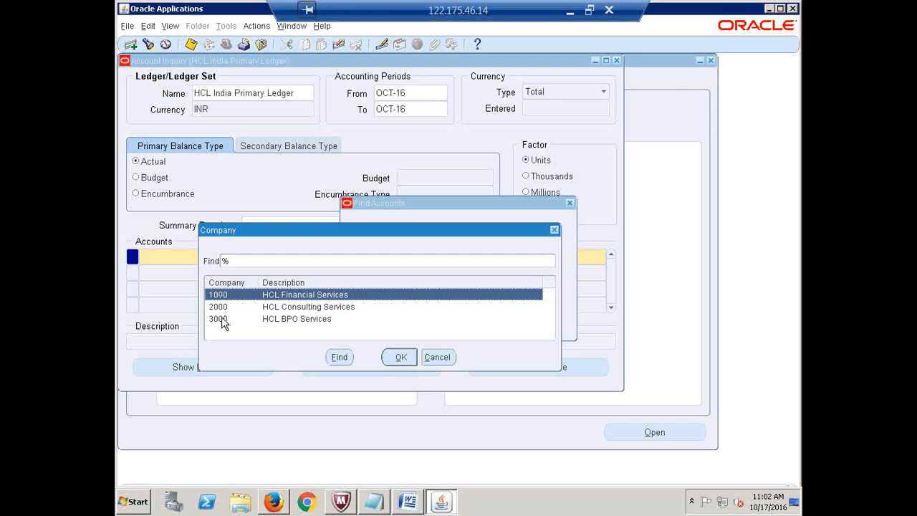
pyautogui.click(400, 358)
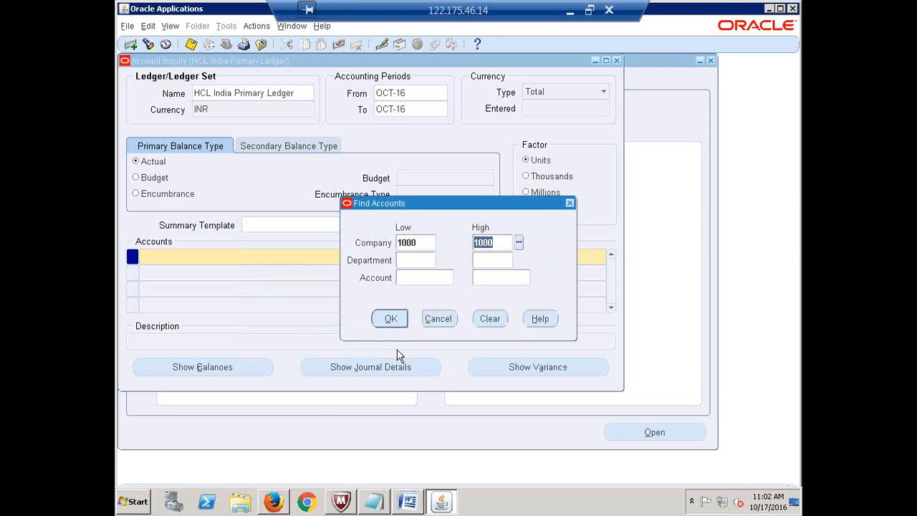
pyautogui.click(415, 263)
pyautogui.click(442, 259)
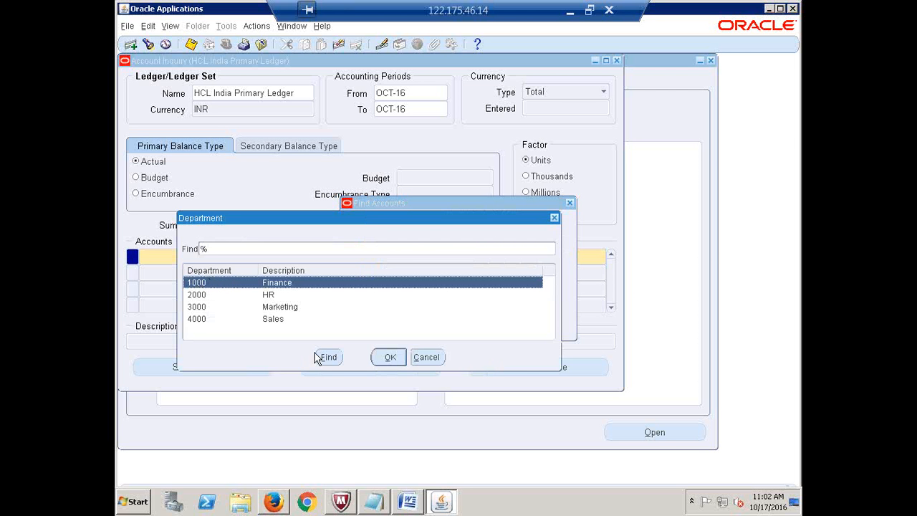
pyautogui.click(389, 357)
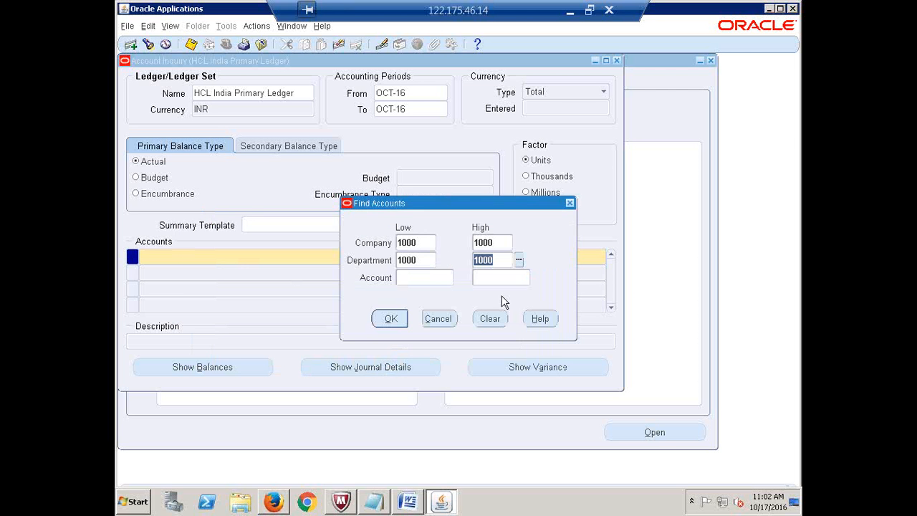
pyautogui.click(520, 261)
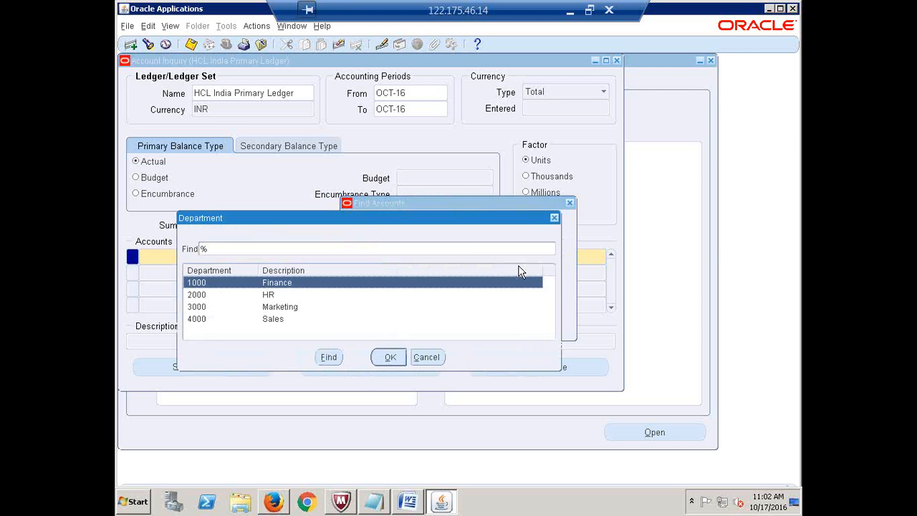
pyautogui.click(272, 322)
pyautogui.click(391, 357)
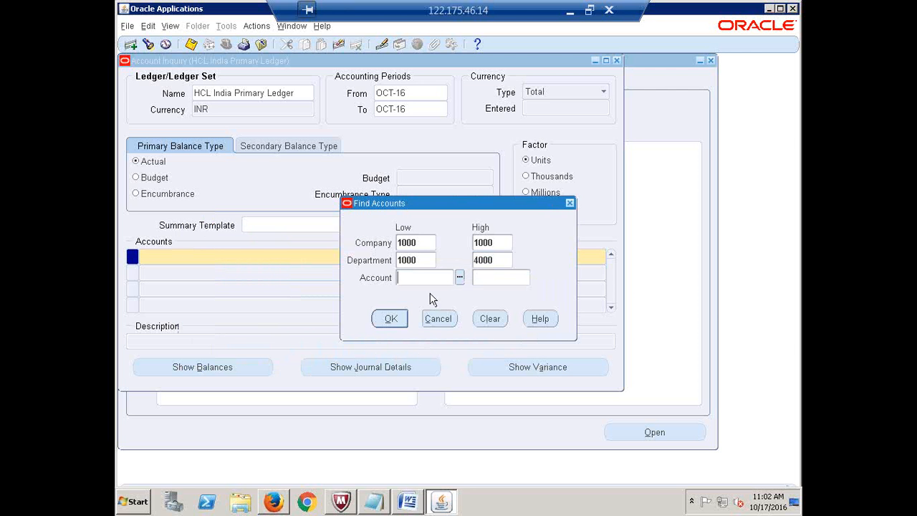
pyautogui.click(427, 260)
pyautogui.click(444, 261)
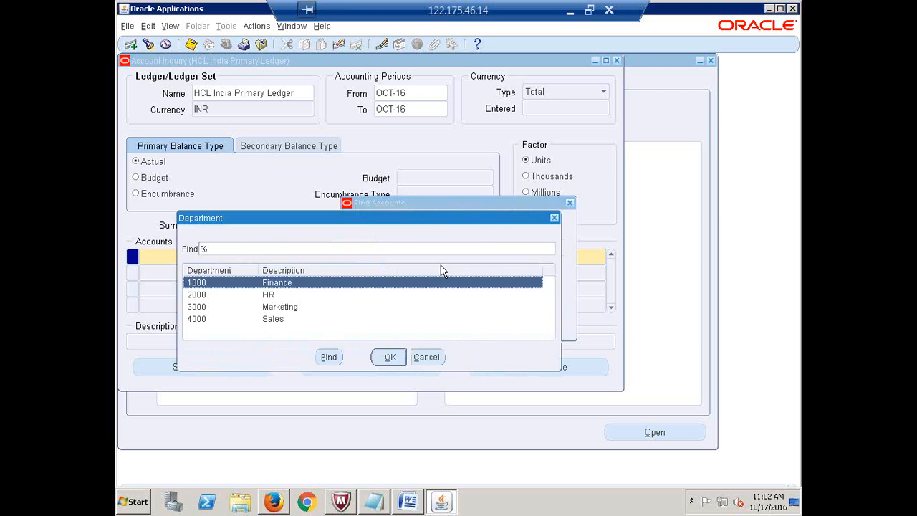
pyautogui.click(389, 356)
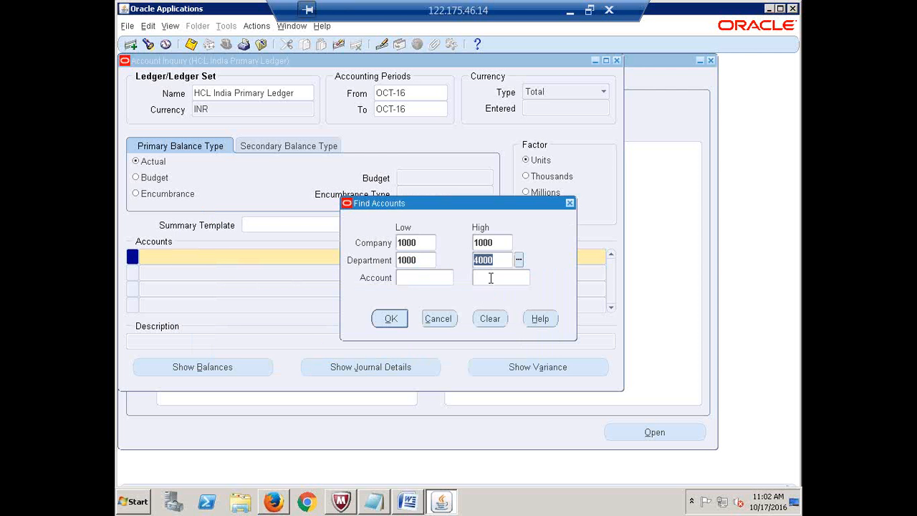
pyautogui.write('1000')
pyautogui.press('Tab')
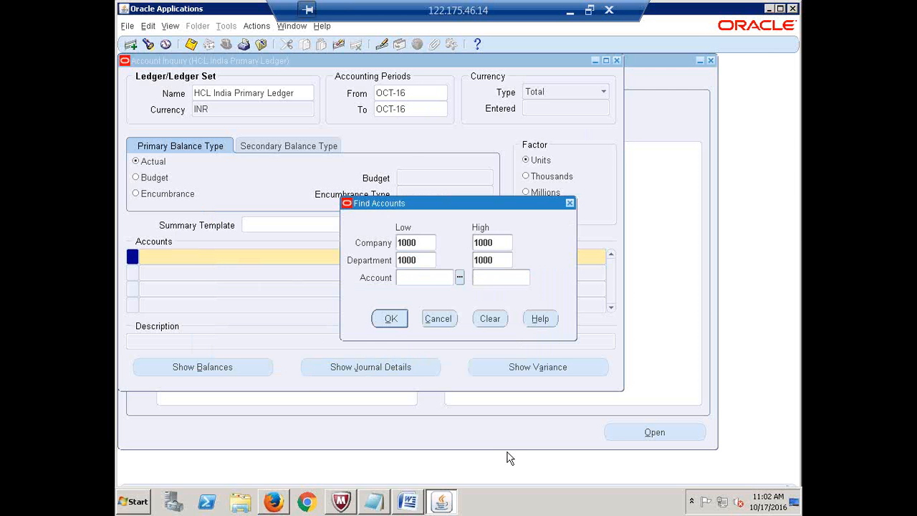
# - Pick account 300000 Salaries and apply the search for 1000.1000.300000
pyautogui.click(460, 279)
pyautogui.click(278, 320)
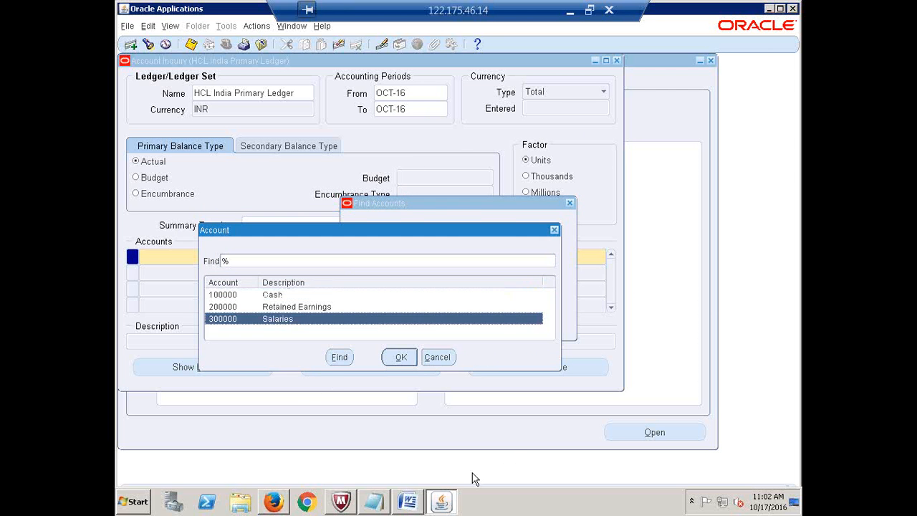
pyautogui.click(282, 296)
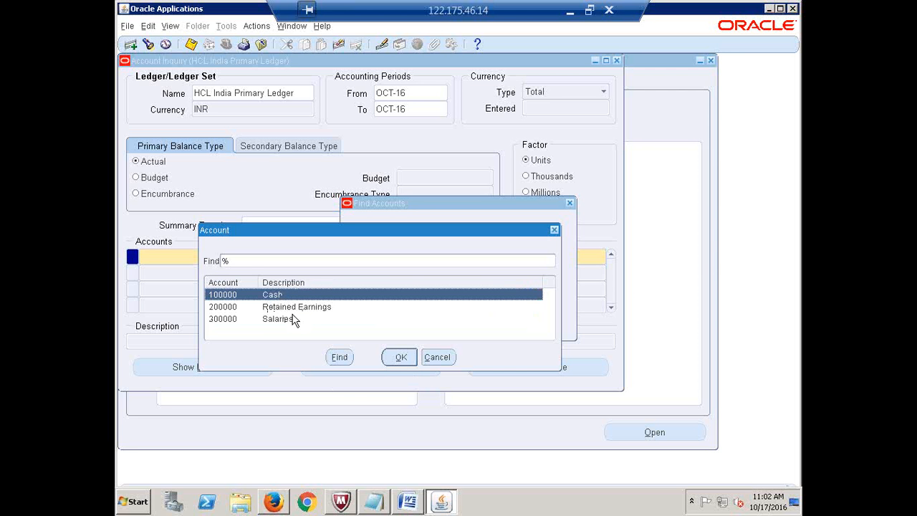
pyautogui.click(283, 321)
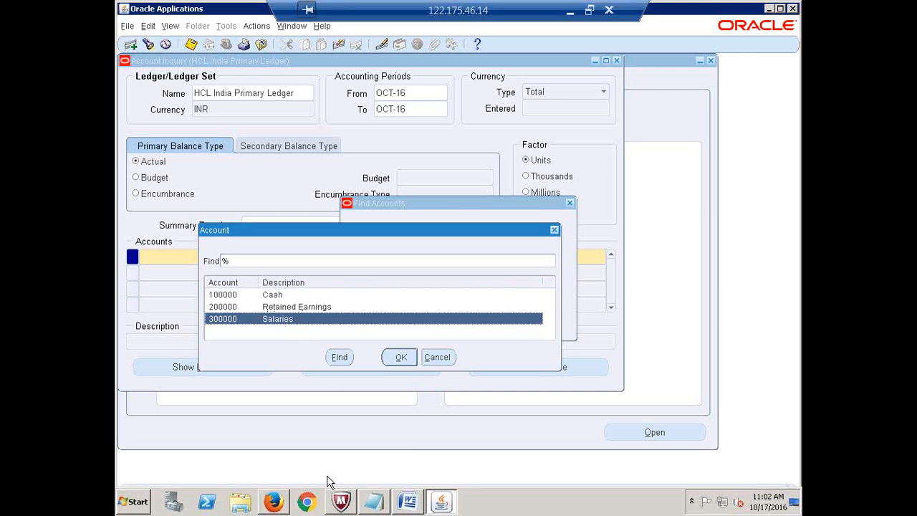
pyautogui.click(401, 359)
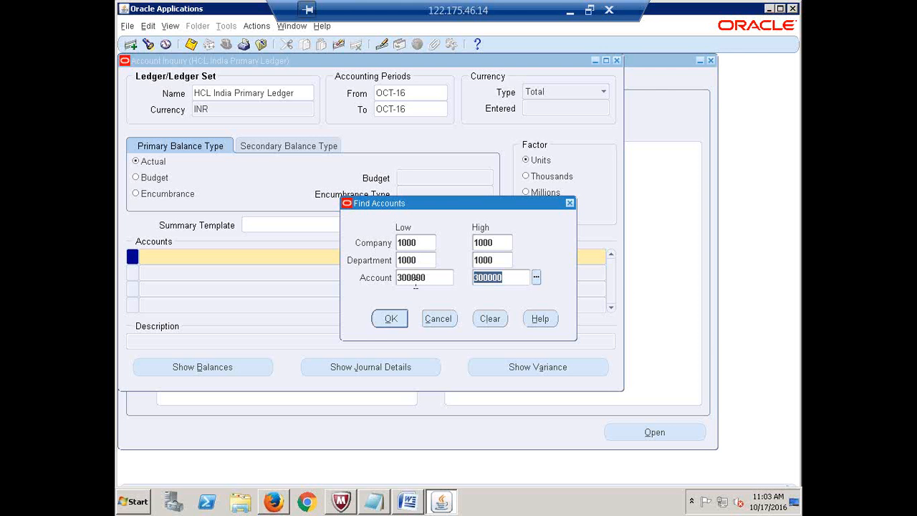
pyautogui.click(387, 320)
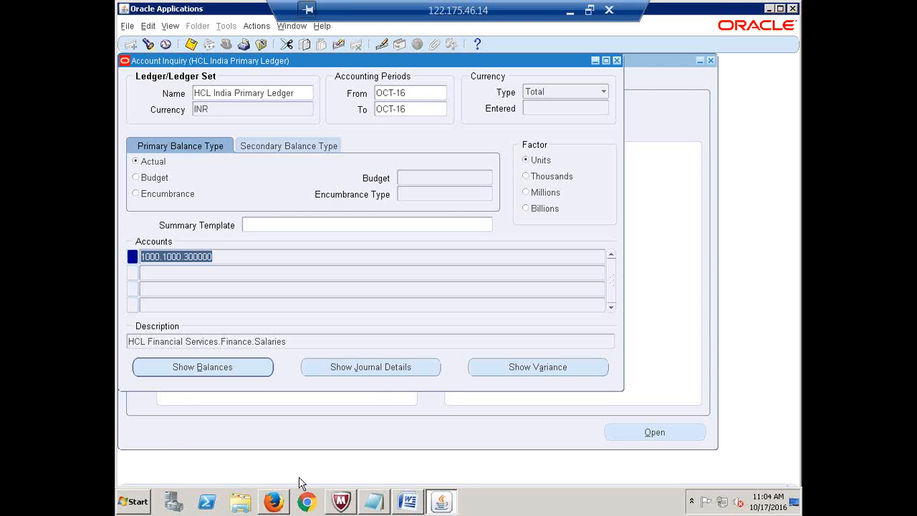
# - Show Detail Balances for account 1000.1000.300000, which has no balance rows
pyautogui.click(184, 367)
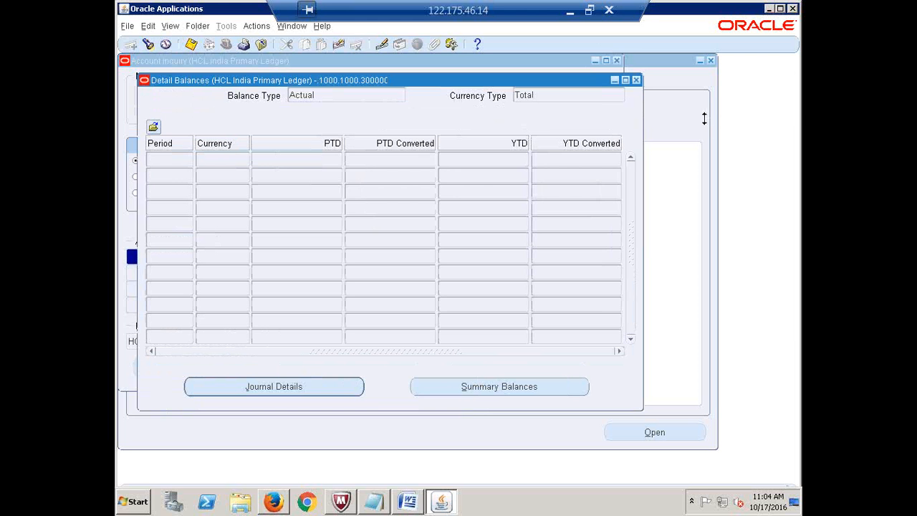
# - Close Detail Balances and reopen Journals > Enter from the collapsed Navigator tree
pyautogui.click(637, 80)
pyautogui.click(627, 73)
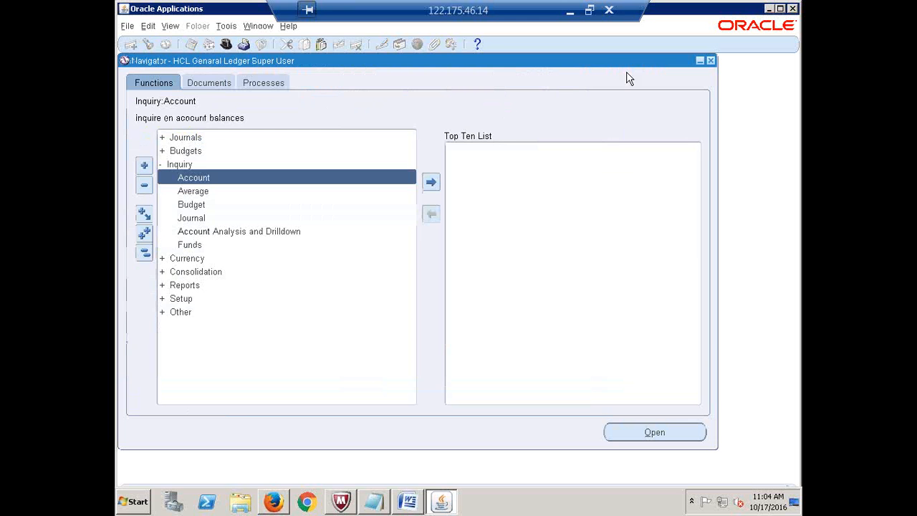
pyautogui.click(144, 253)
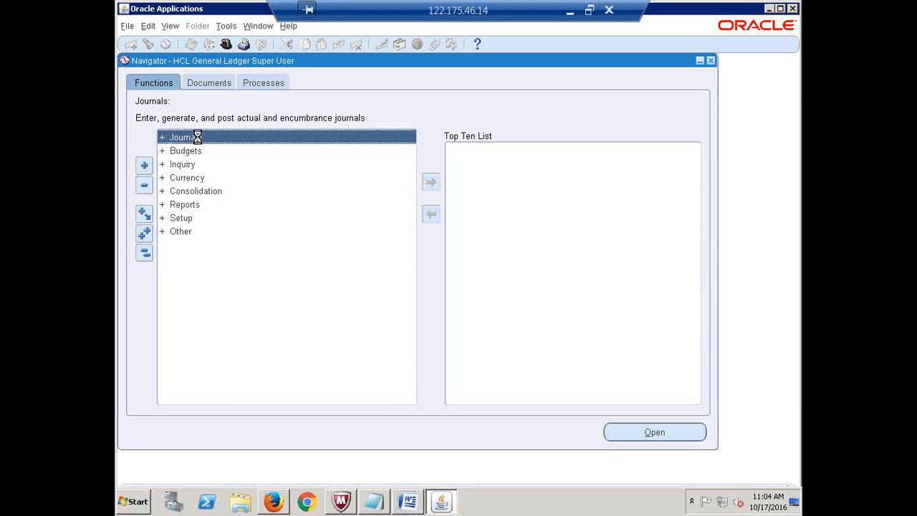
pyautogui.doubleClick(199, 138)
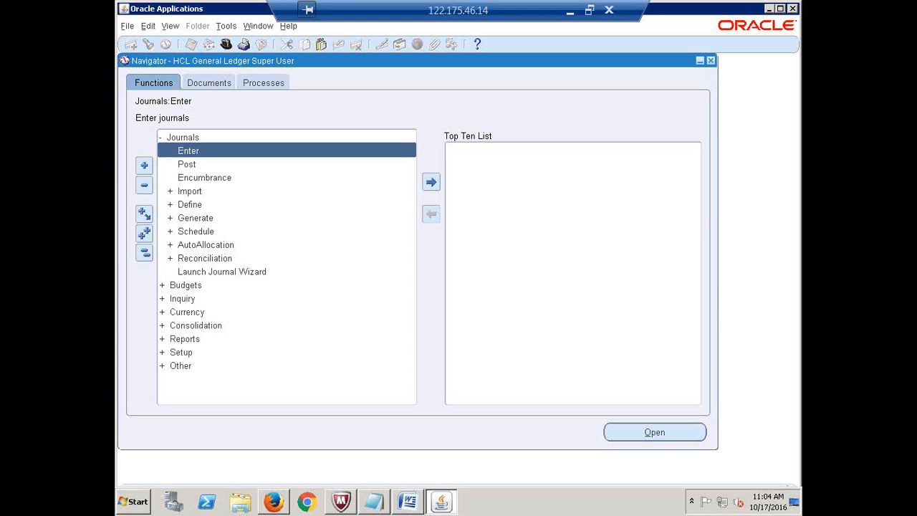
pyautogui.doubleClick(204, 149)
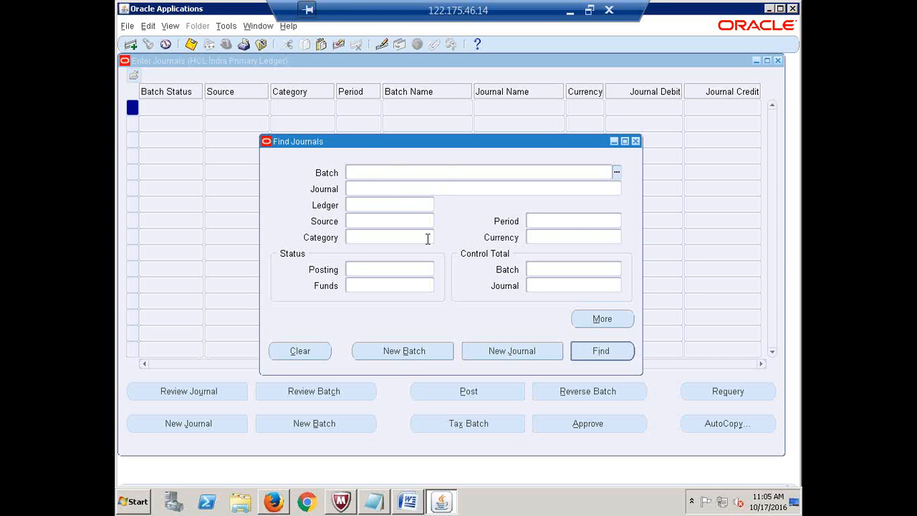
# - Step through the Journal, Ledger, Source, Category, Period and Currency criteria, leaving them blank
pyautogui.click(355, 189)
pyautogui.click(358, 205)
pyautogui.click(382, 223)
pyautogui.click(389, 241)
pyautogui.click(550, 222)
pyautogui.click(565, 237)
# - In the extra criteria, pick then clear the 17-OCT-2016 Dates Created From date
pyautogui.click(607, 320)
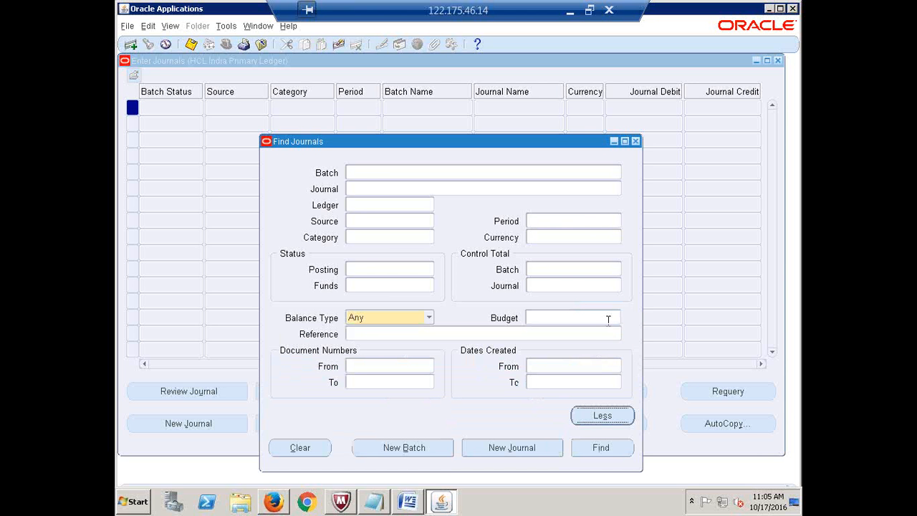
pyautogui.click(543, 366)
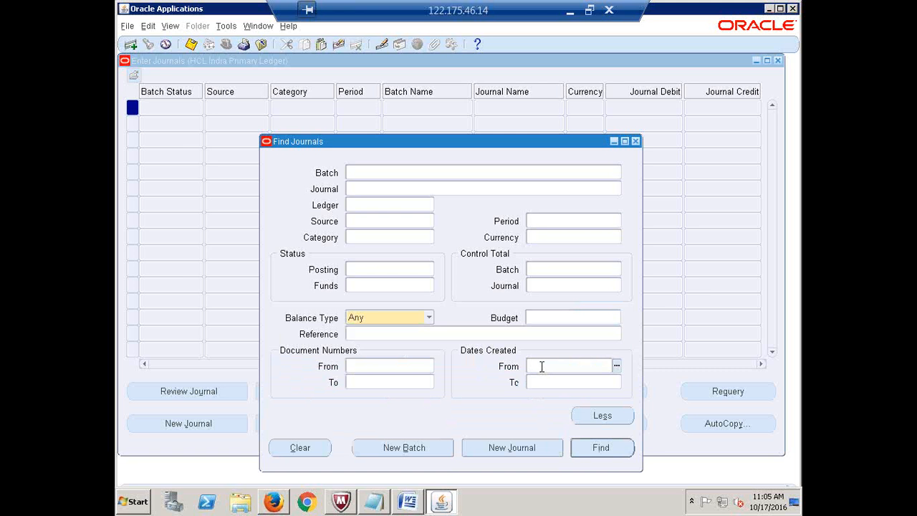
pyautogui.click(617, 367)
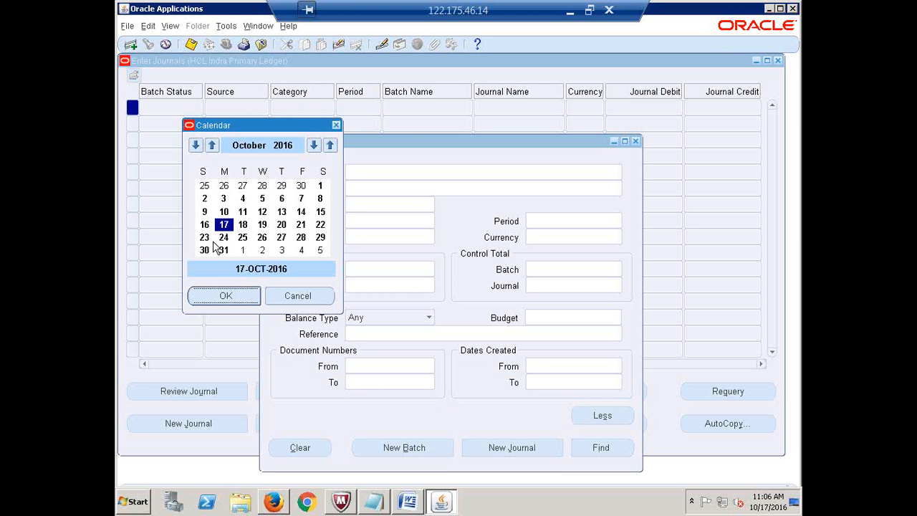
pyautogui.click(226, 296)
pyautogui.press('Tab')
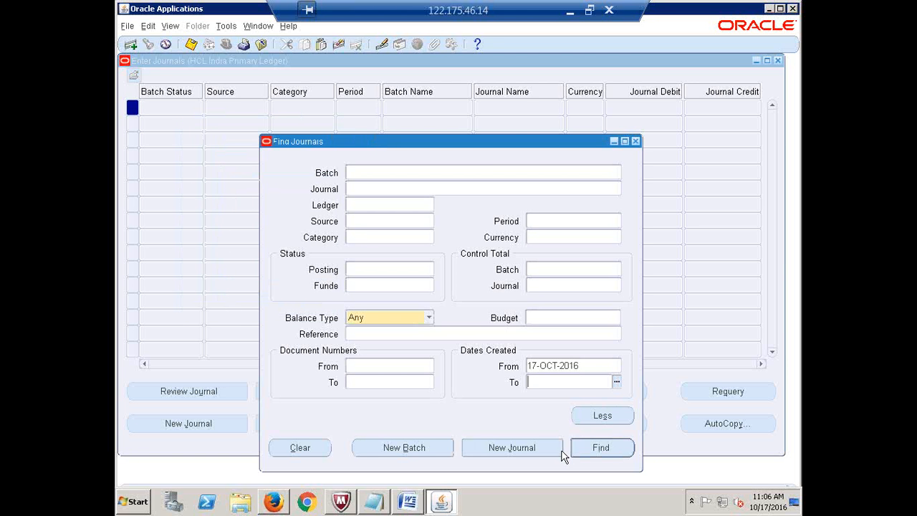
pyautogui.doubleClick(584, 365)
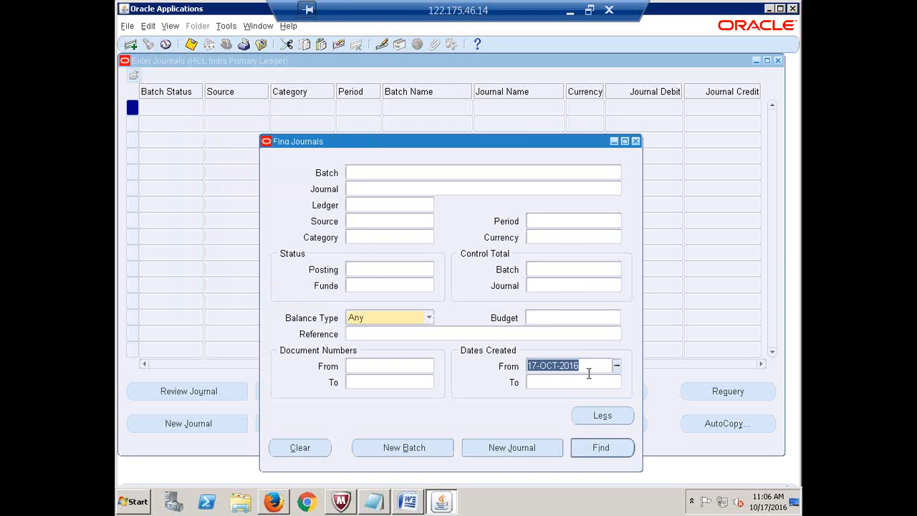
pyautogui.press('Delete')
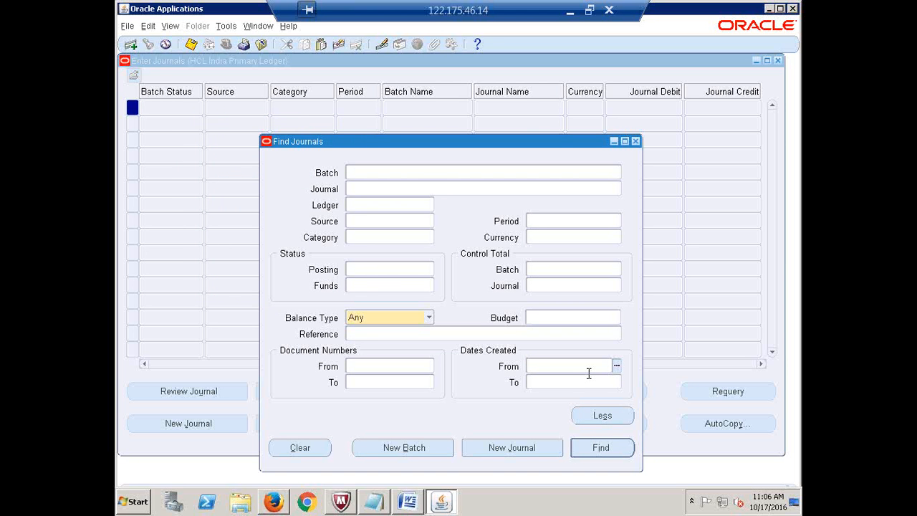
pyautogui.click(615, 422)
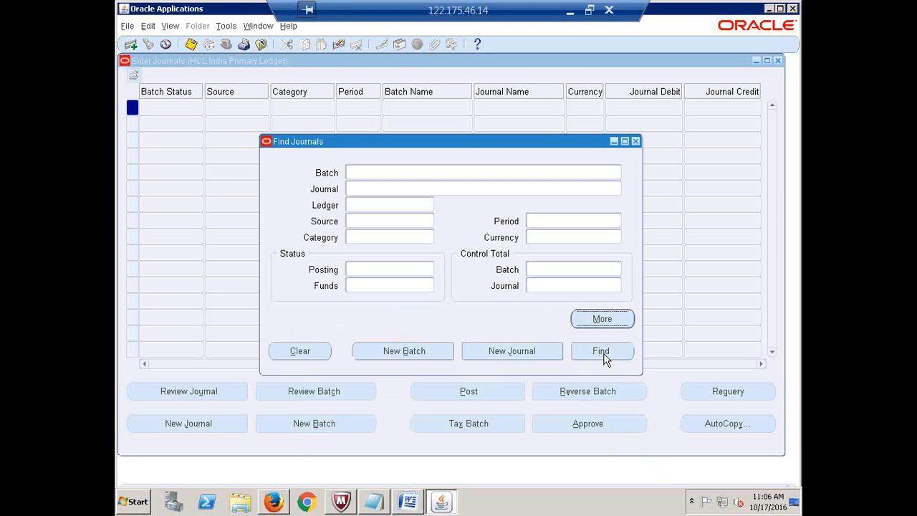
pyautogui.press('Tab')
pyautogui.press('Tab')
pyautogui.press('Tab')
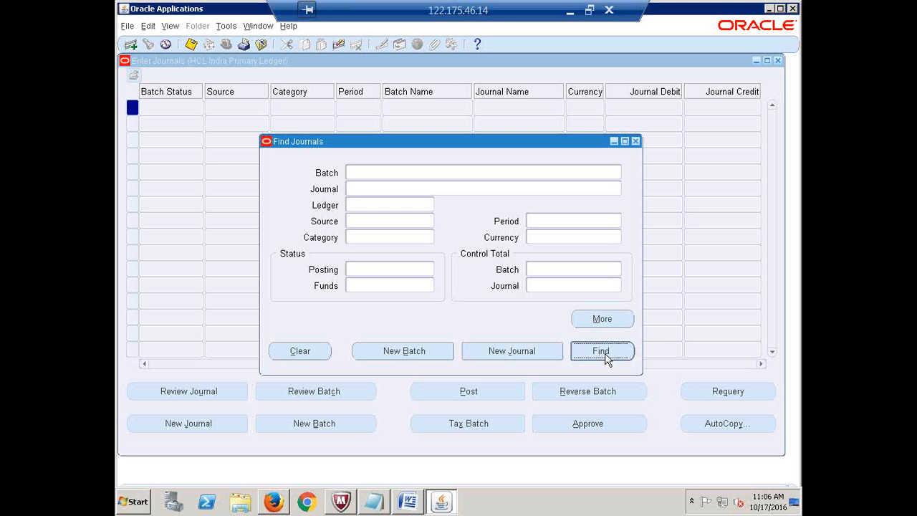
# - Run the blank search and review the unposted Manual Expense journal, OCT-16, 100,000.00 INR
pyautogui.click(605, 353)
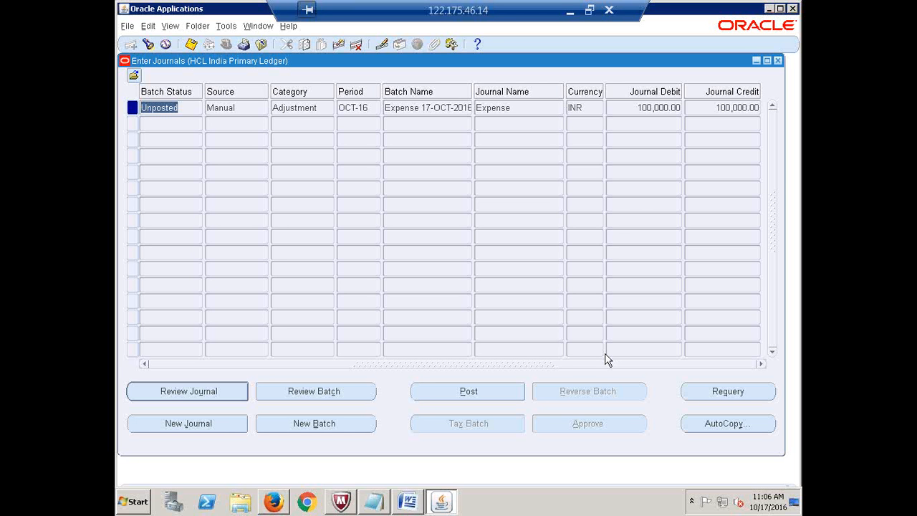
pyautogui.click(190, 109)
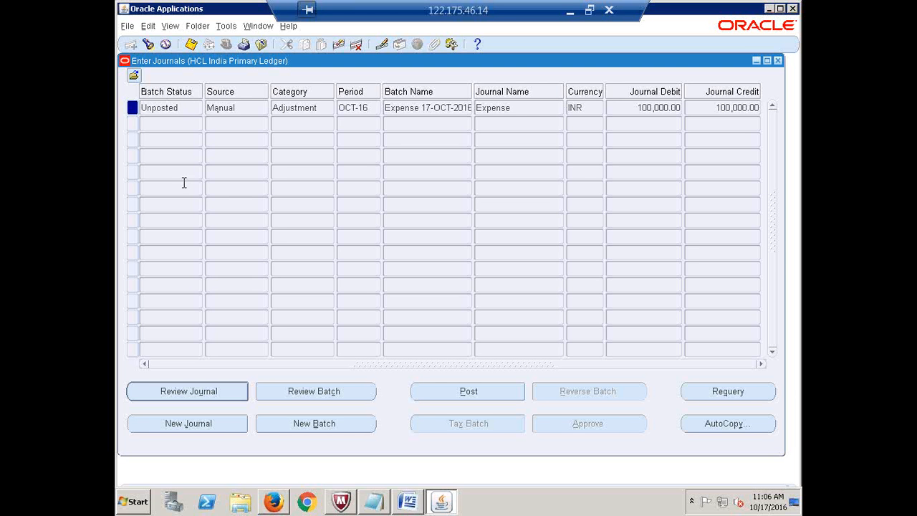
pyautogui.doubleClick(239, 107)
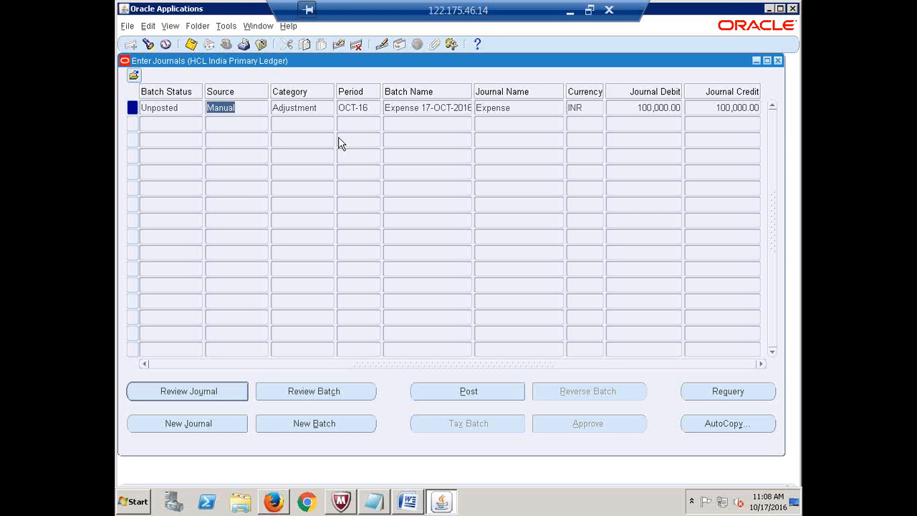
# - Review the journal row's Source Manual, Category Adjustment and Period OCT-16 values
pyautogui.click(245, 112)
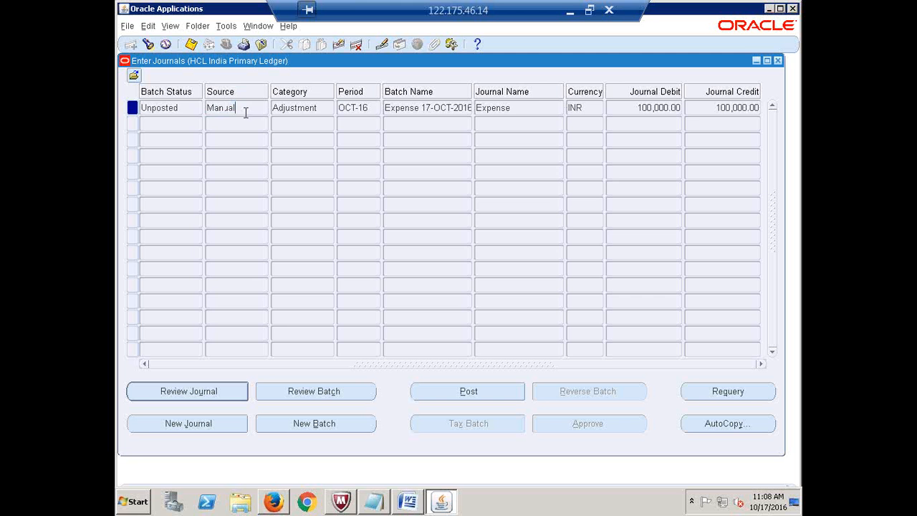
pyautogui.moveTo(245, 111); pyautogui.dragTo(196, 107)
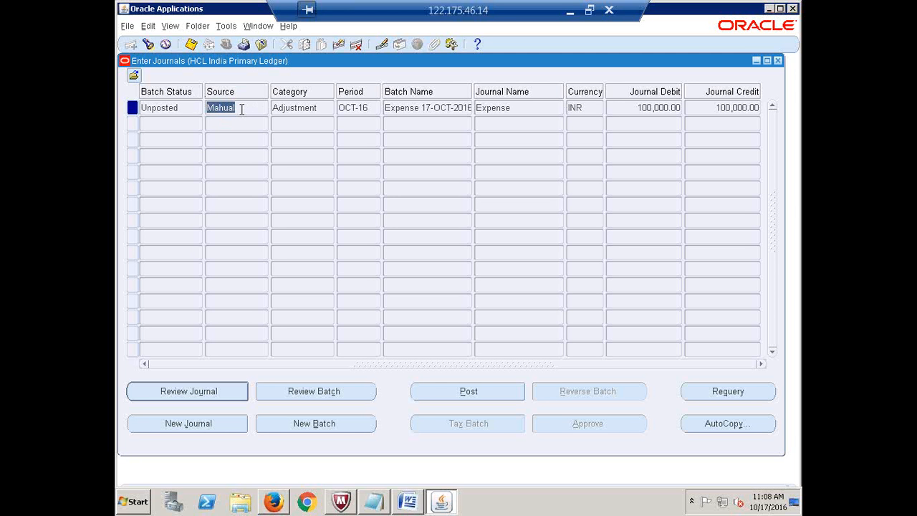
pyautogui.doubleClick(302, 110)
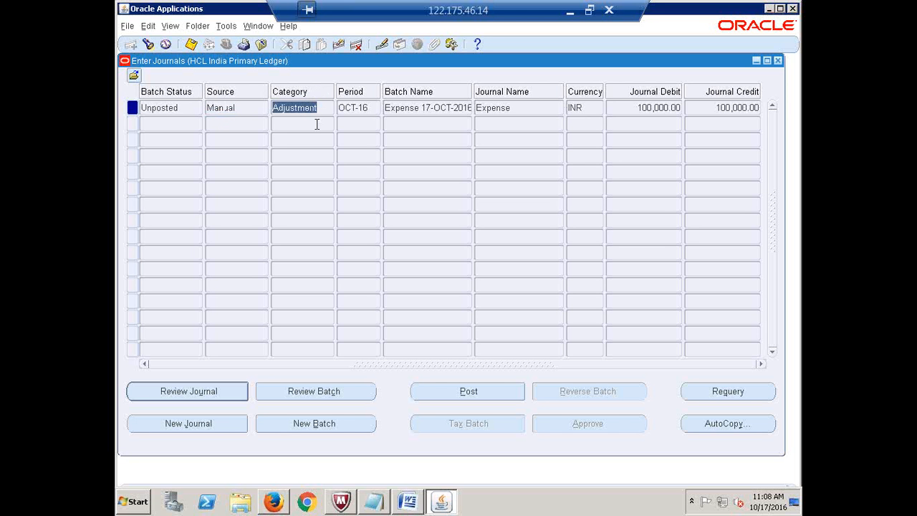
pyautogui.click(354, 108)
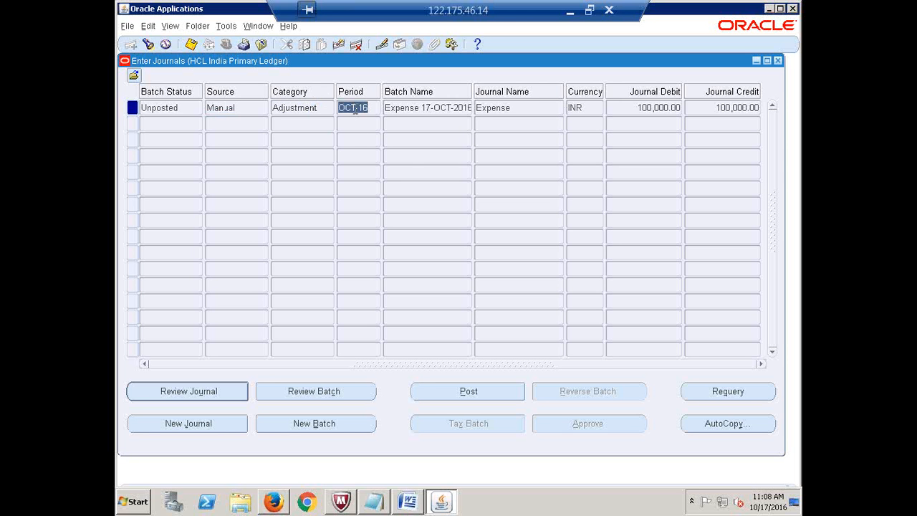
pyautogui.click(420, 107)
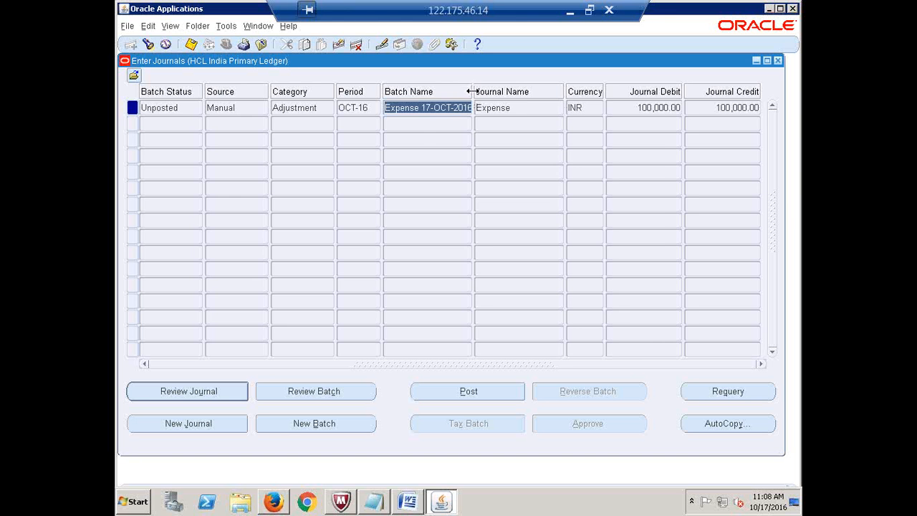
# - Widen the Batch Name column to show the full name, then check Journal Expense, INR and 100,000.00 credit
pyautogui.moveTo(471, 91); pyautogui.dragTo(568, 104)
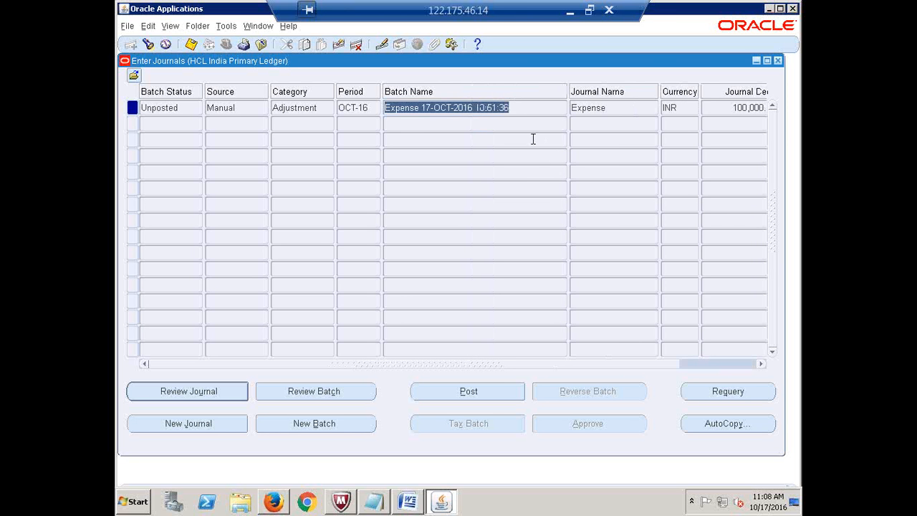
pyautogui.click(523, 109)
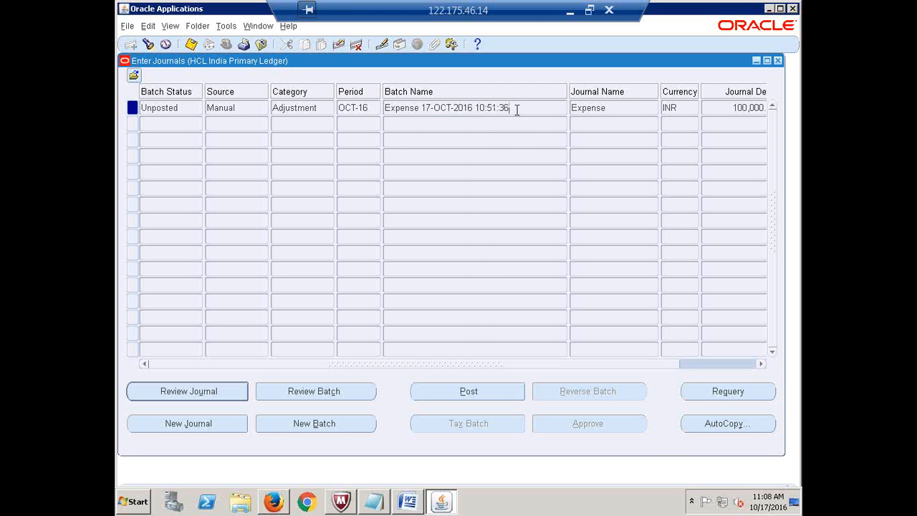
pyautogui.click(613, 108)
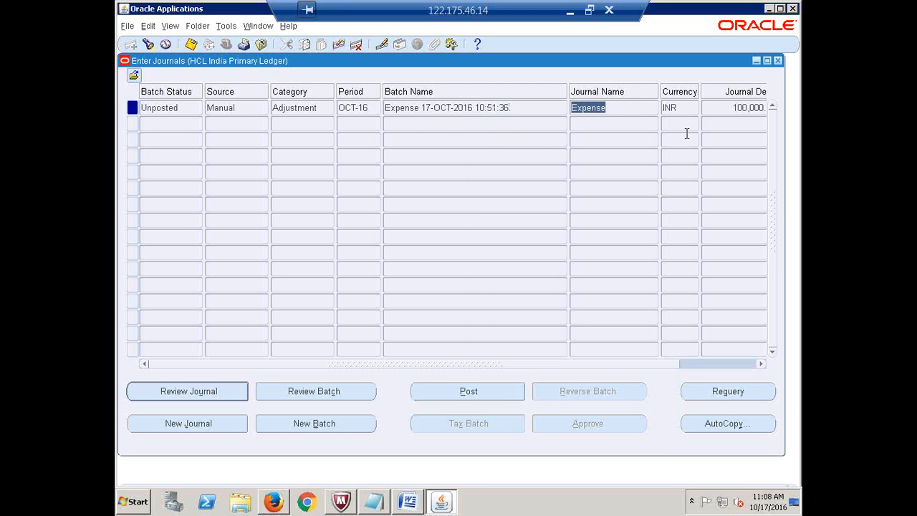
pyautogui.click(686, 106)
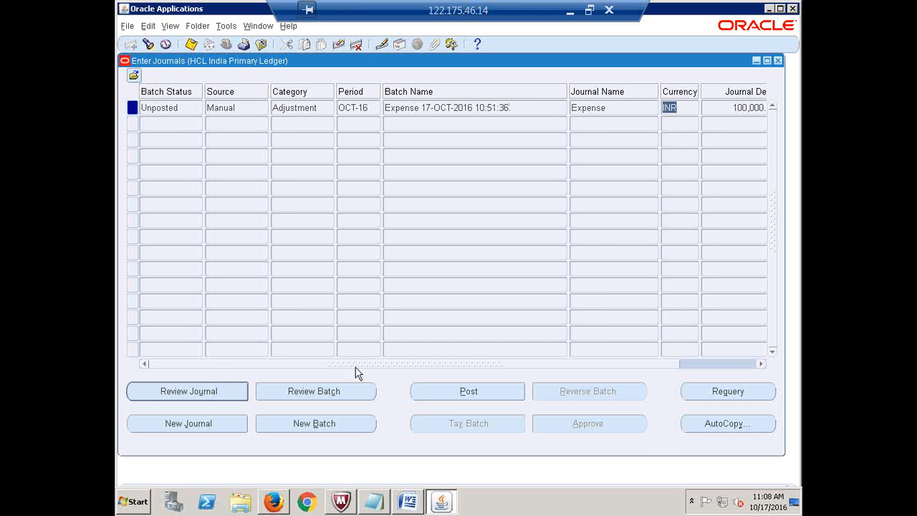
pyautogui.moveTo(276, 364); pyautogui.dragTo(438, 369)
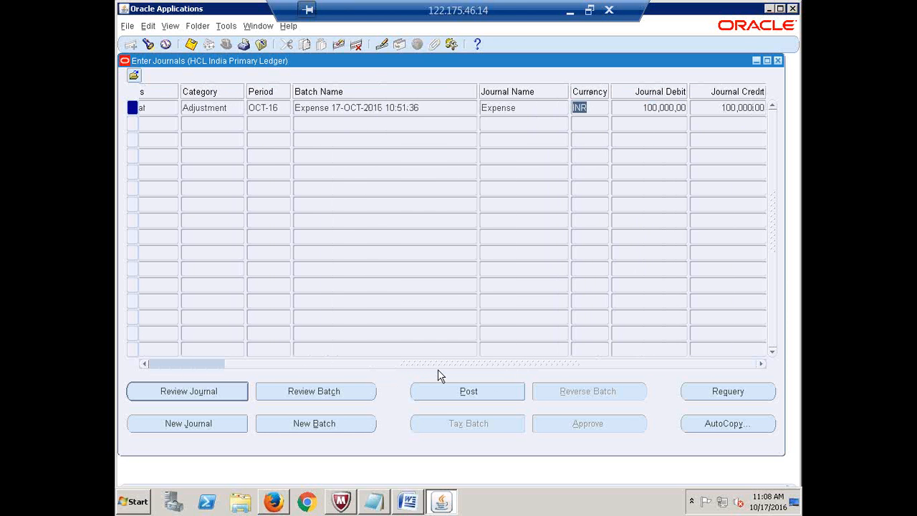
pyautogui.click(742, 108)
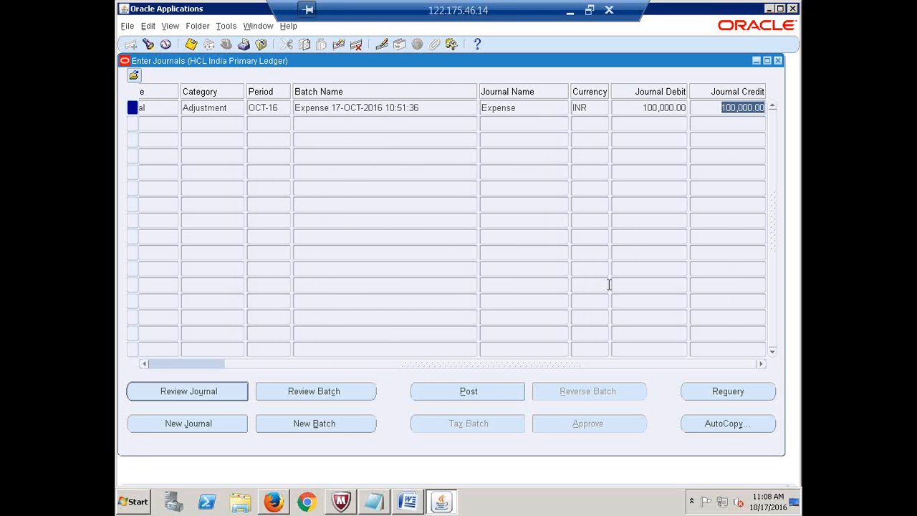
pyautogui.moveTo(480, 367); pyautogui.dragTo(380, 362)
# - Confirm the batch status reads Unposted and close the Enter Journals window
pyautogui.click(198, 106)
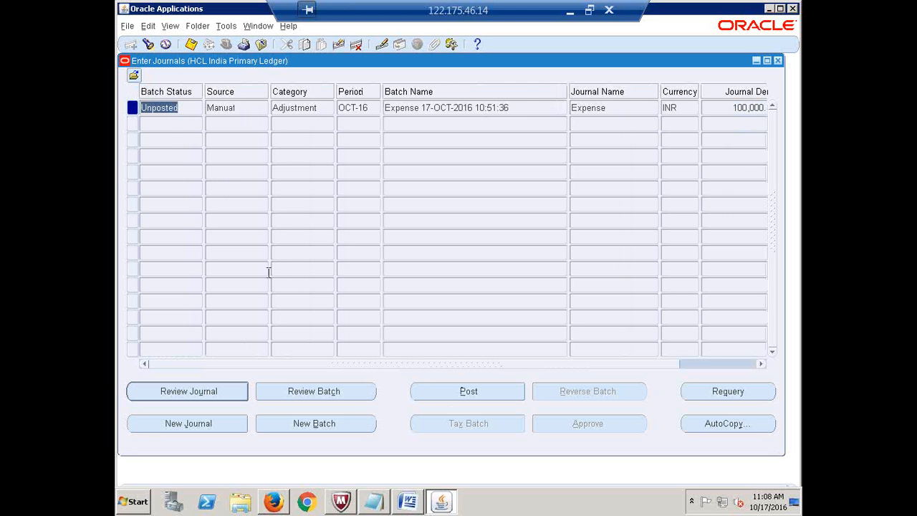
pyautogui.click(185, 106)
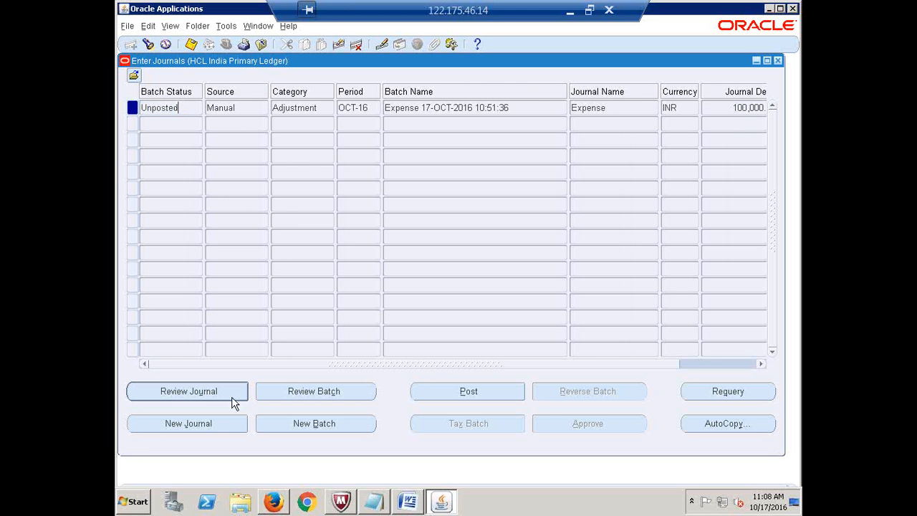
pyautogui.click(220, 108)
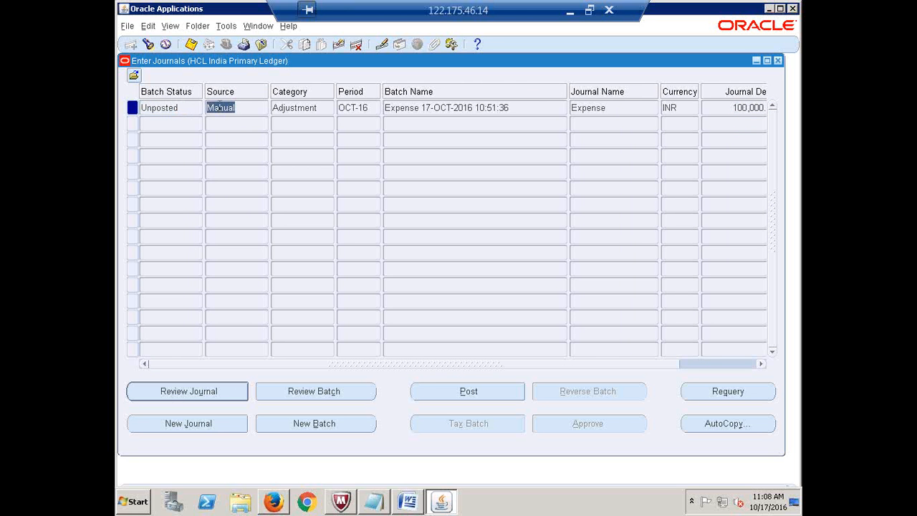
pyautogui.click(180, 107)
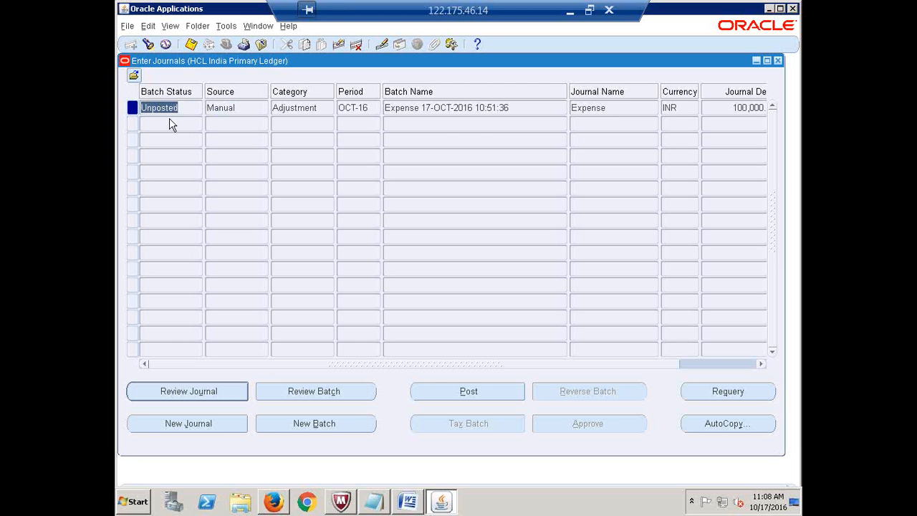
pyautogui.click(778, 60)
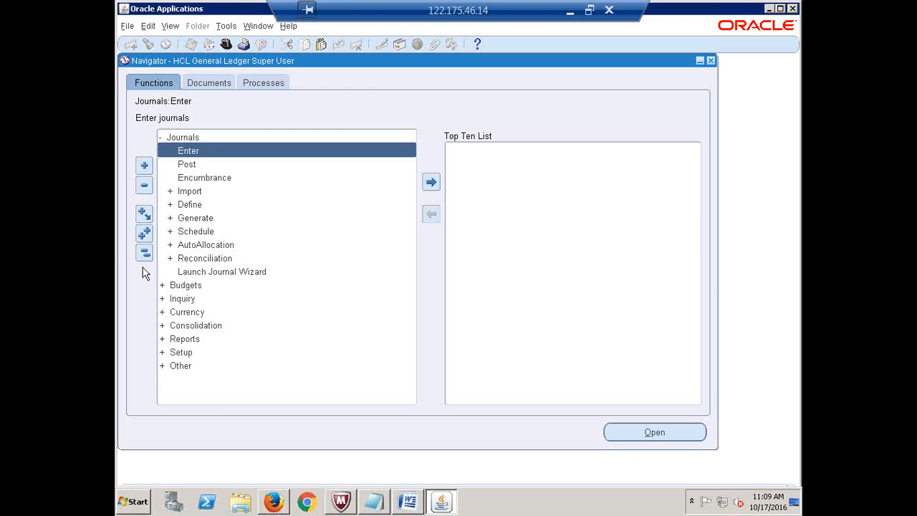
# - Open Journals > Enter, find the unposted Expense journal and open its lines for review
pyautogui.click(145, 252)
pyautogui.doubleClick(186, 137)
pyautogui.doubleClick(192, 151)
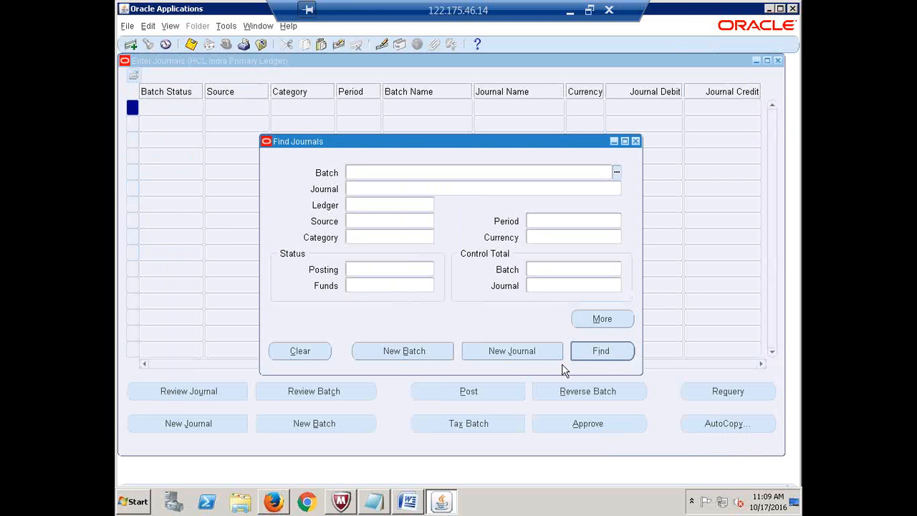
pyautogui.click(601, 351)
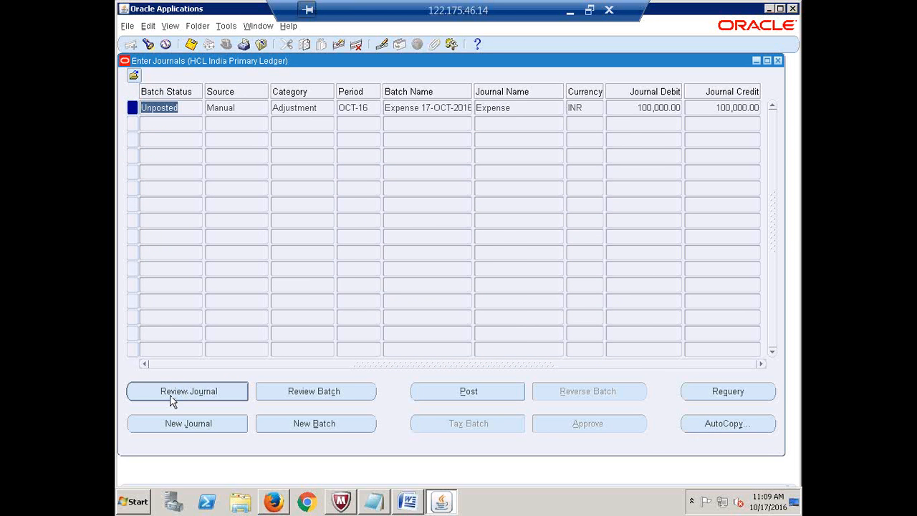
pyautogui.click(171, 394)
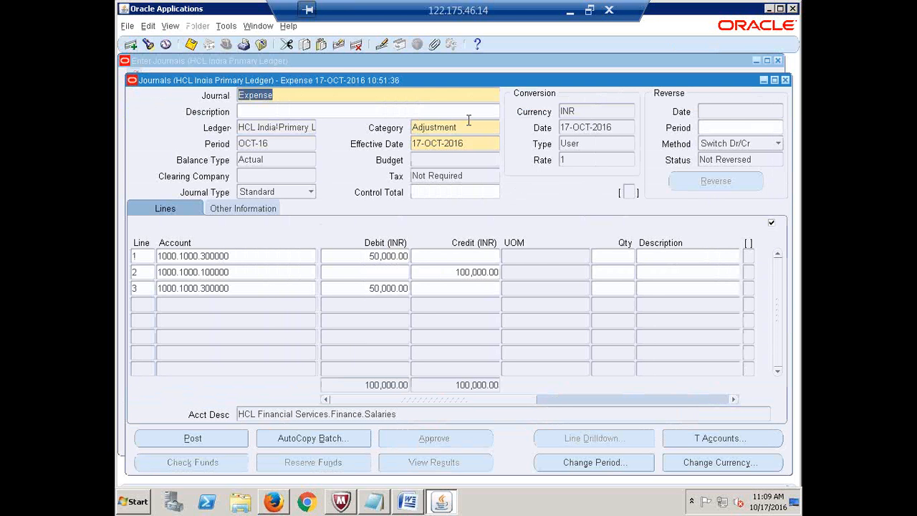
# - Check the Salaries and Cash lines, post the Expense journal and acknowledge the concurrent request note
pyautogui.click(233, 256)
pyautogui.click(238, 271)
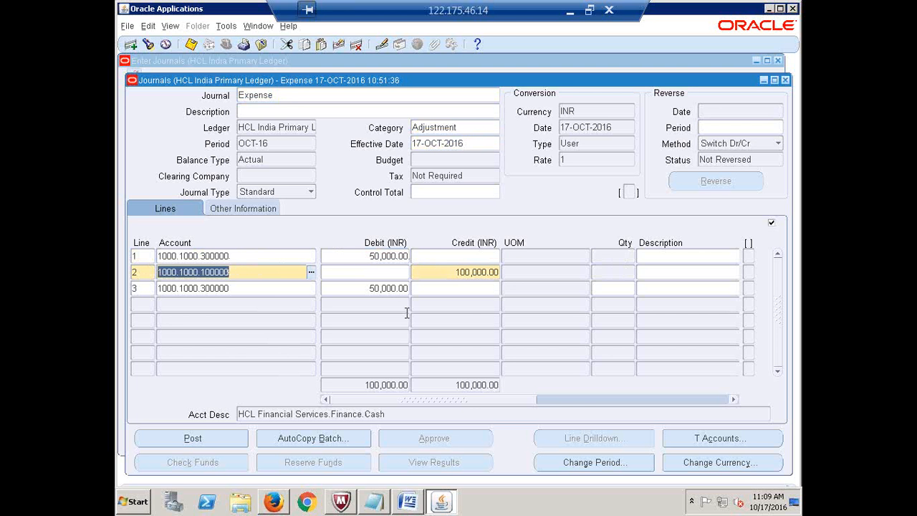
pyautogui.click(241, 255)
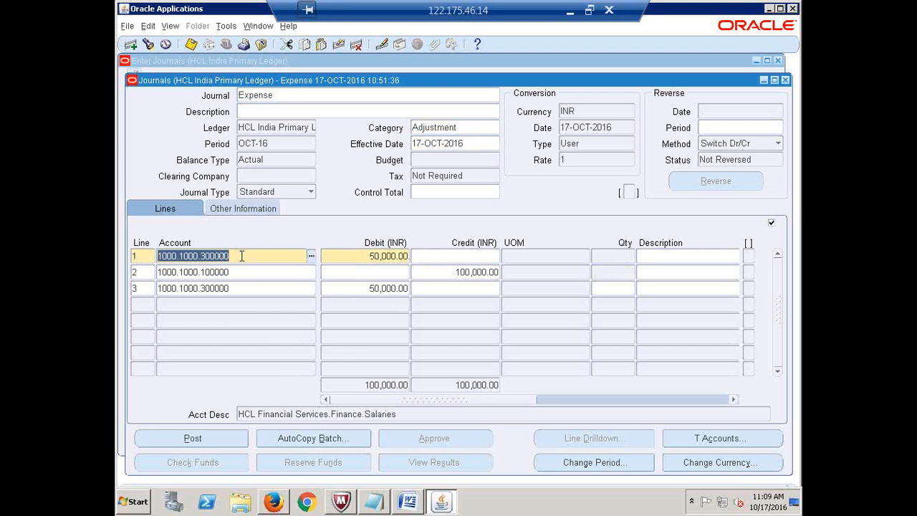
pyautogui.click(185, 440)
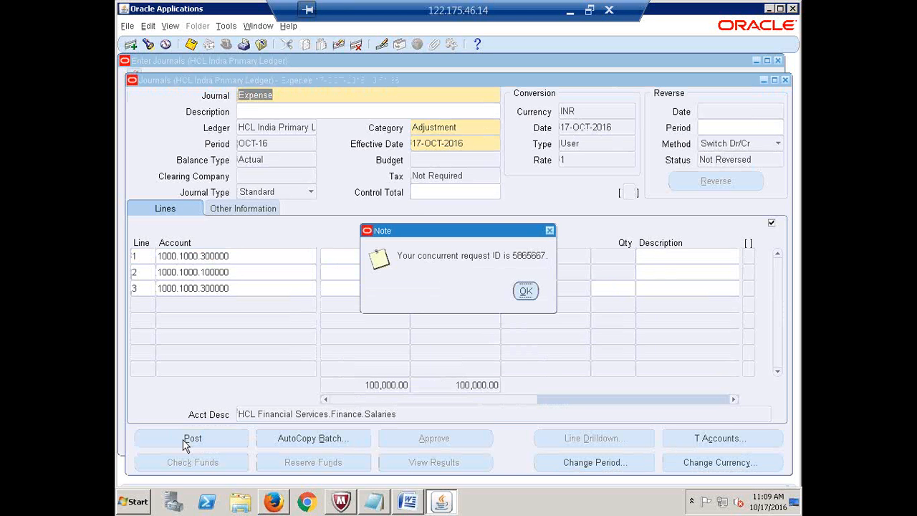
pyautogui.click(530, 291)
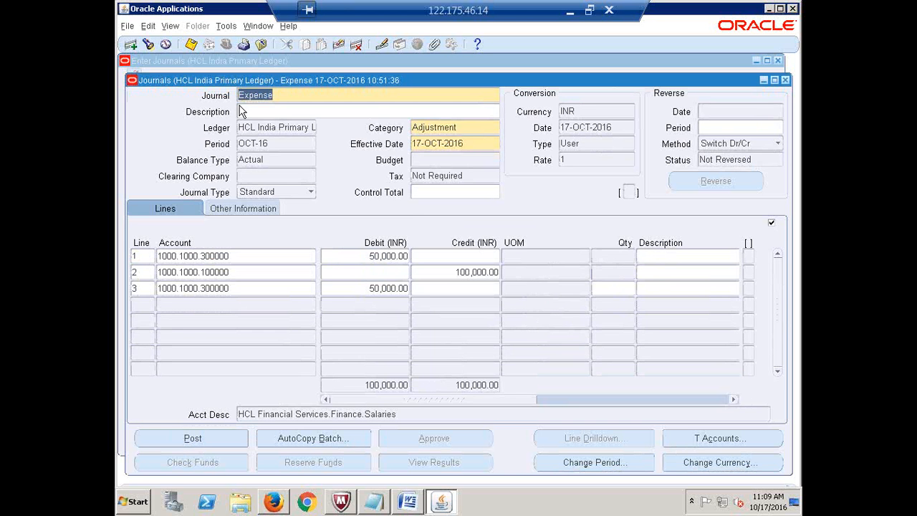
# - Bring up the concurrent requests list showing all my submitted requests
pyautogui.click(167, 28)
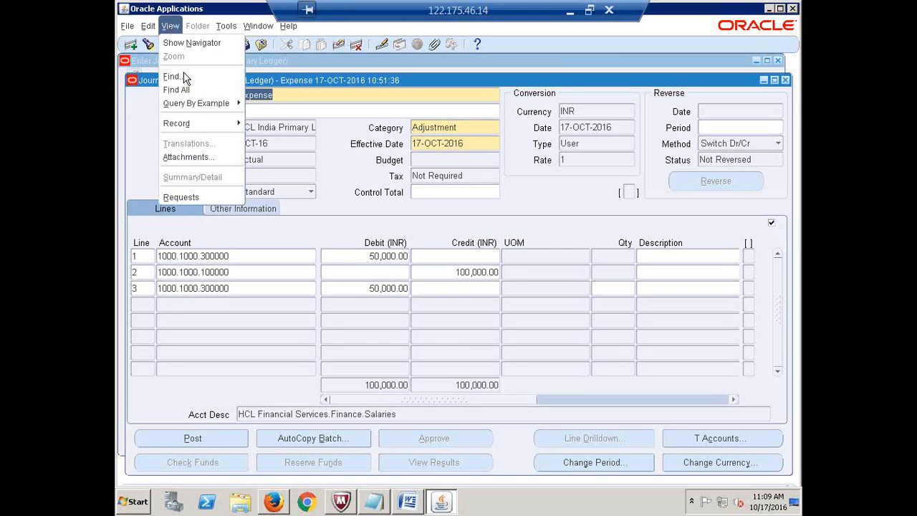
pyautogui.click(189, 200)
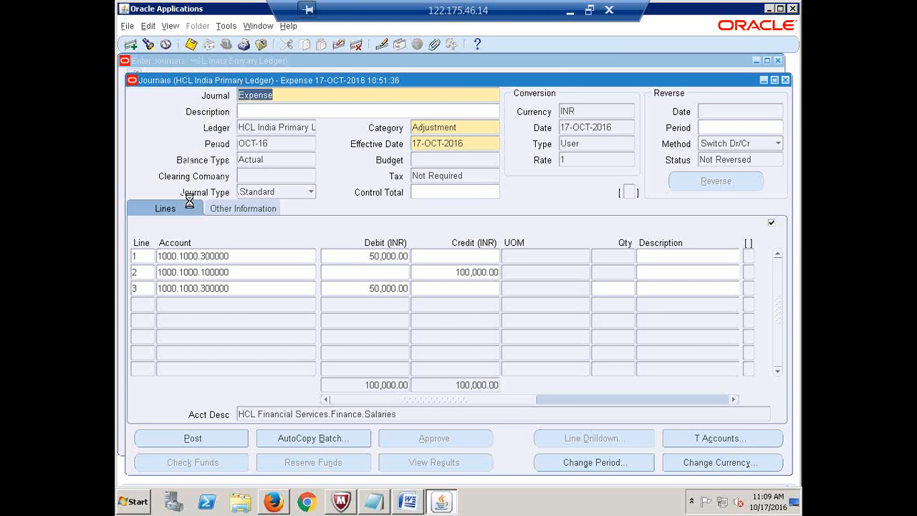
pyautogui.click(524, 351)
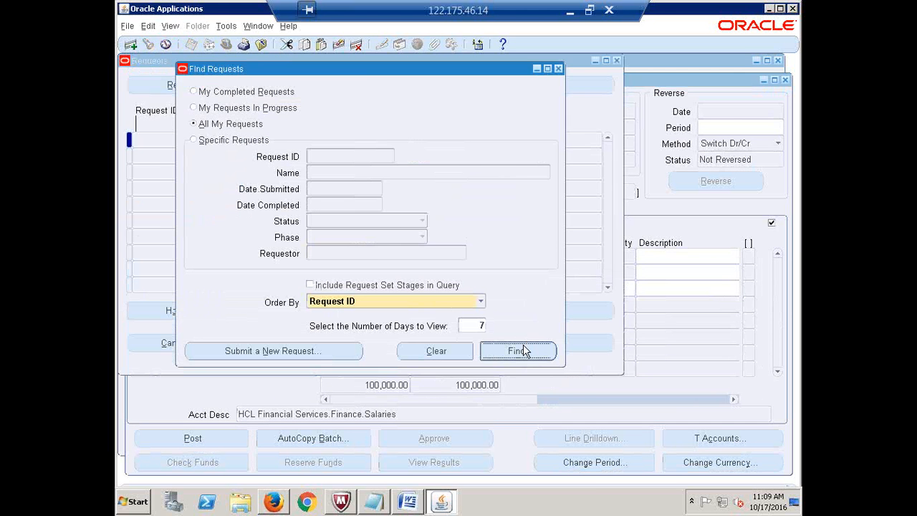
# - Refresh until the Posting: Single Ledger request shows Completed, then close the requests list
pyautogui.click(198, 93)
pyautogui.click(197, 93)
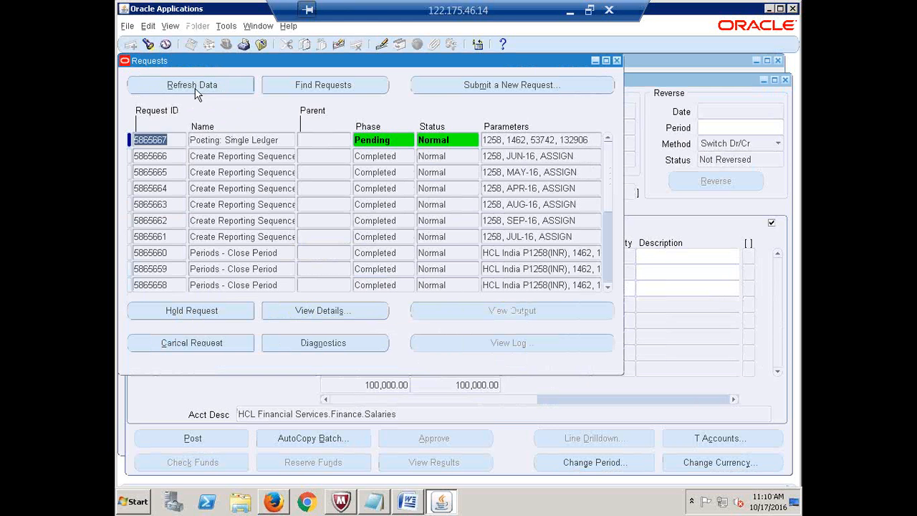
pyautogui.click(197, 93)
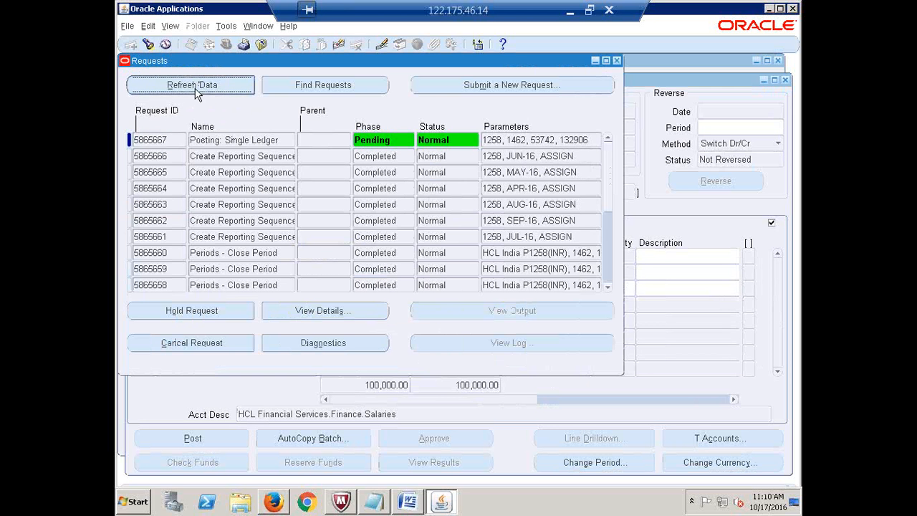
pyautogui.click(197, 93)
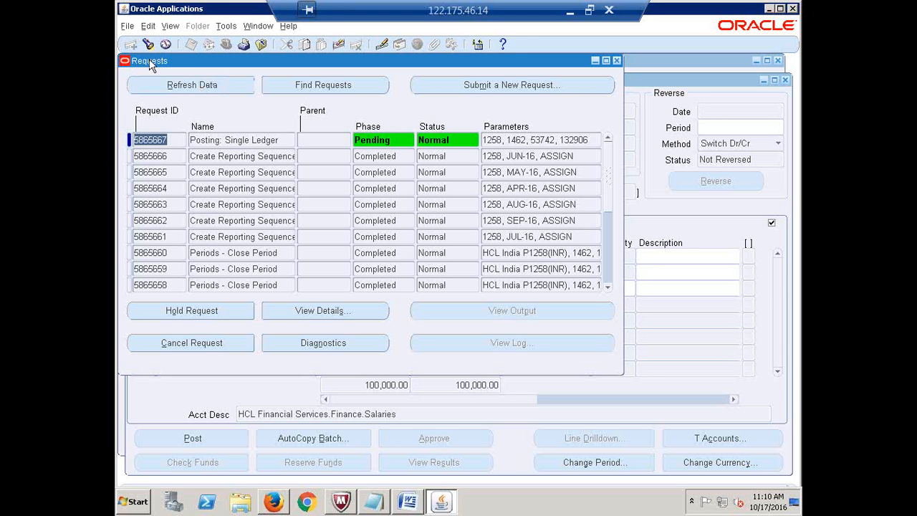
pyautogui.click(207, 86)
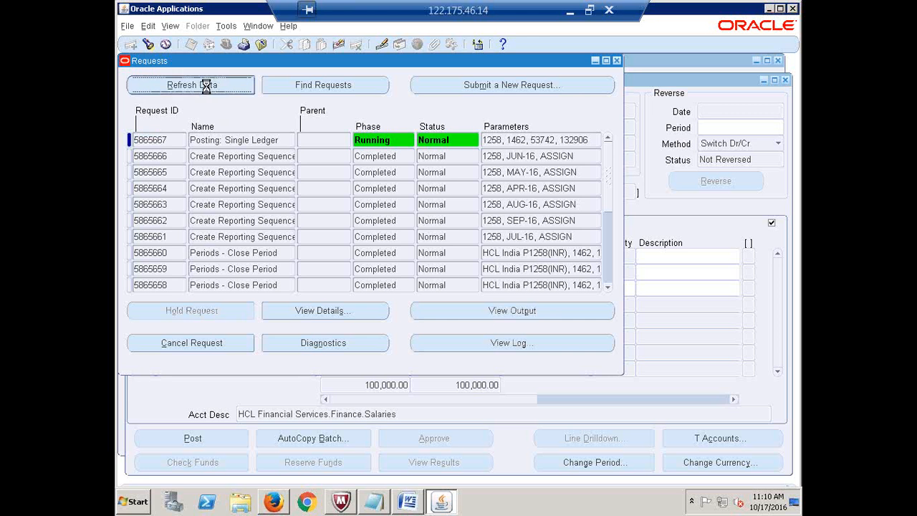
pyautogui.click(206, 86)
pyautogui.click(207, 86)
pyautogui.click(206, 86)
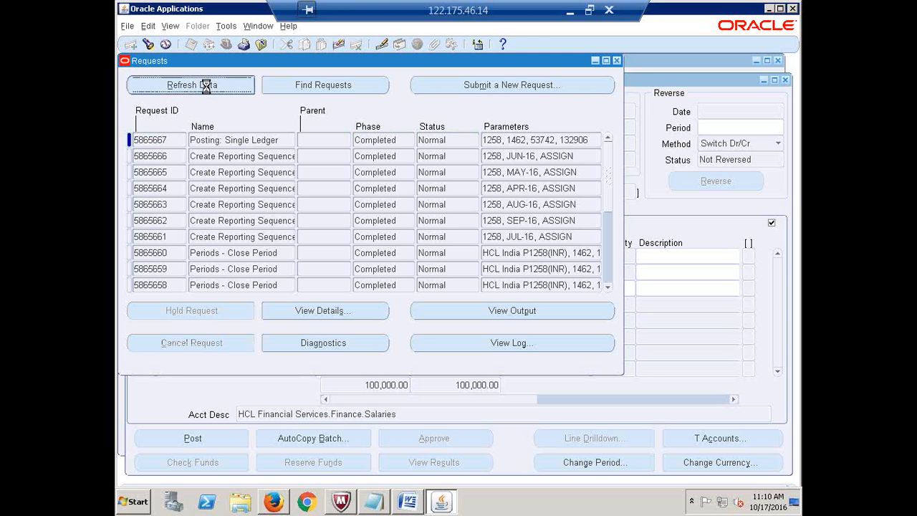
pyautogui.click(207, 86)
pyautogui.click(207, 86)
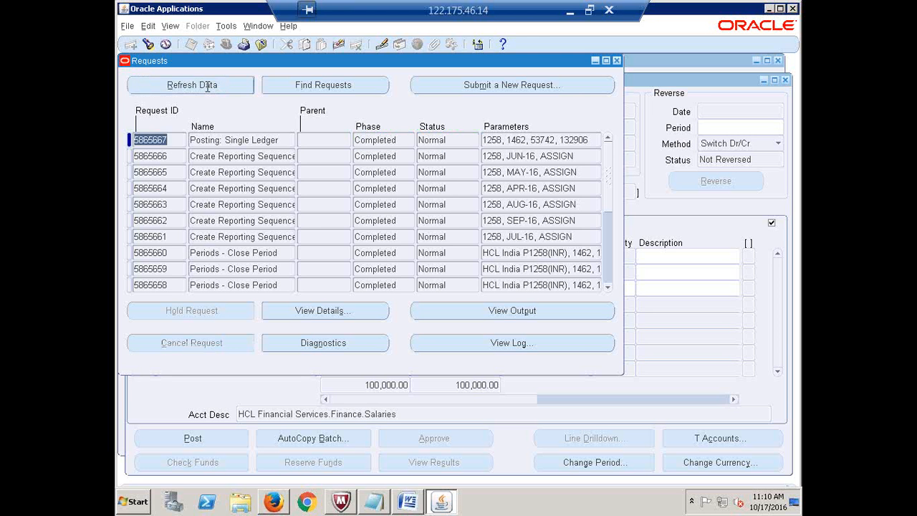
pyautogui.click(618, 60)
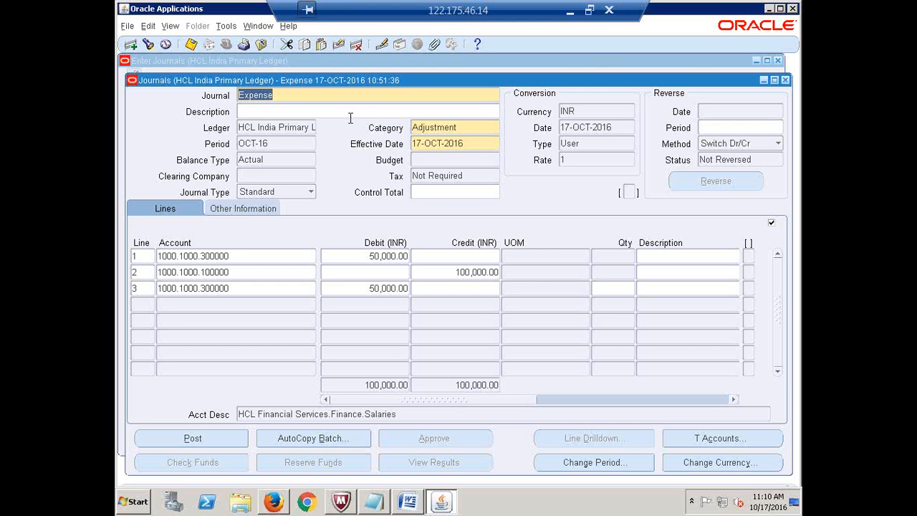
# - Query the Expense journal again with F11, 'Expense' and Ctrl+F11
pyautogui.press('F11')
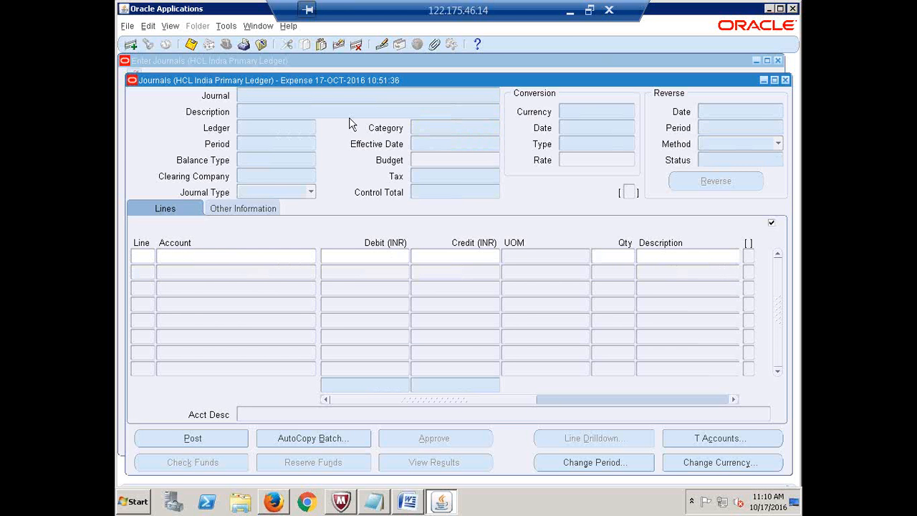
pyautogui.write('Expense')
pyautogui.hotkey('ctrl', 'F11')
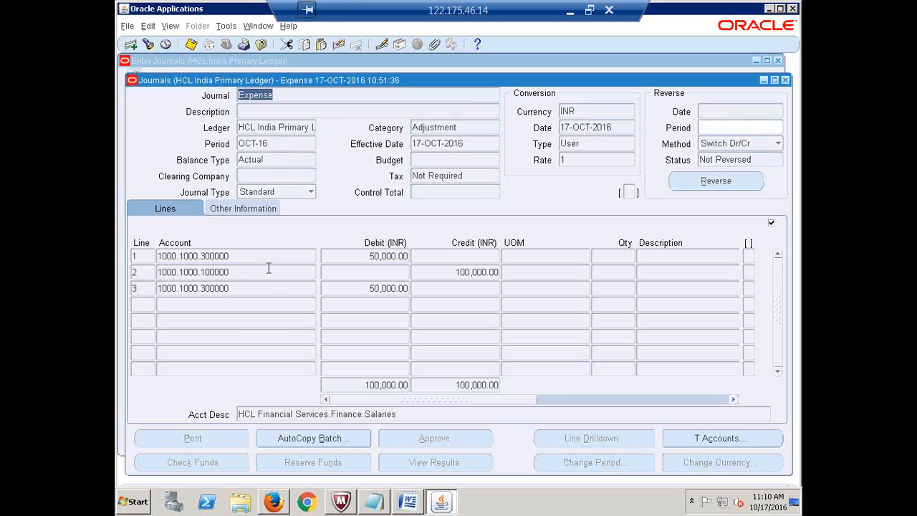
pyautogui.click(293, 122)
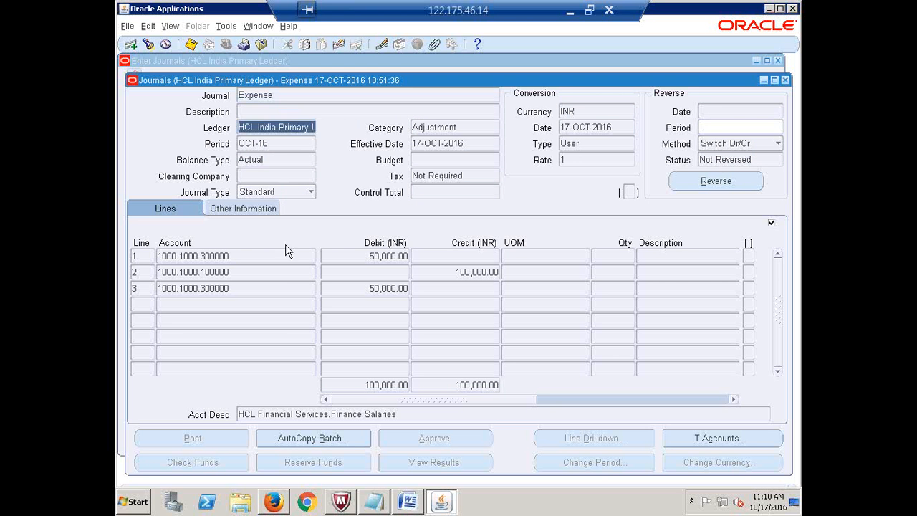
pyautogui.click(252, 254)
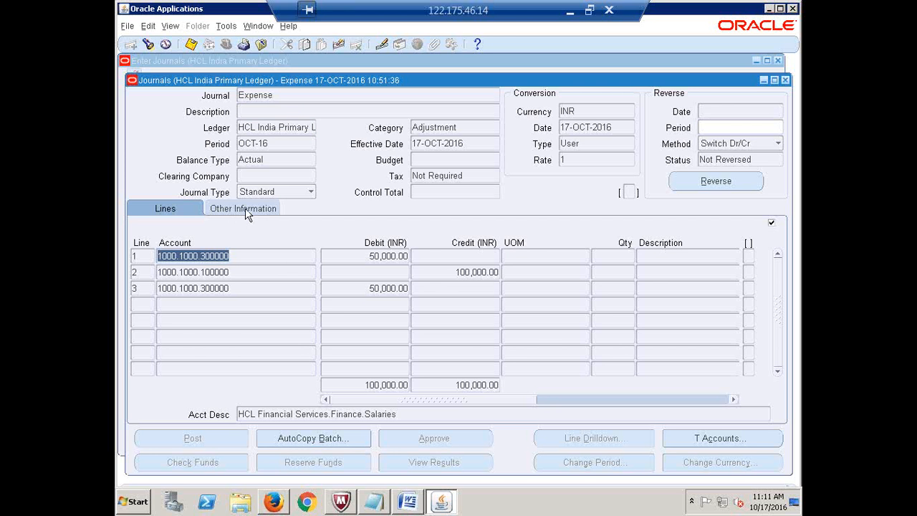
# - Confirm the Other Information tab shows posting status Posted, then close the journal window
pyautogui.click(245, 208)
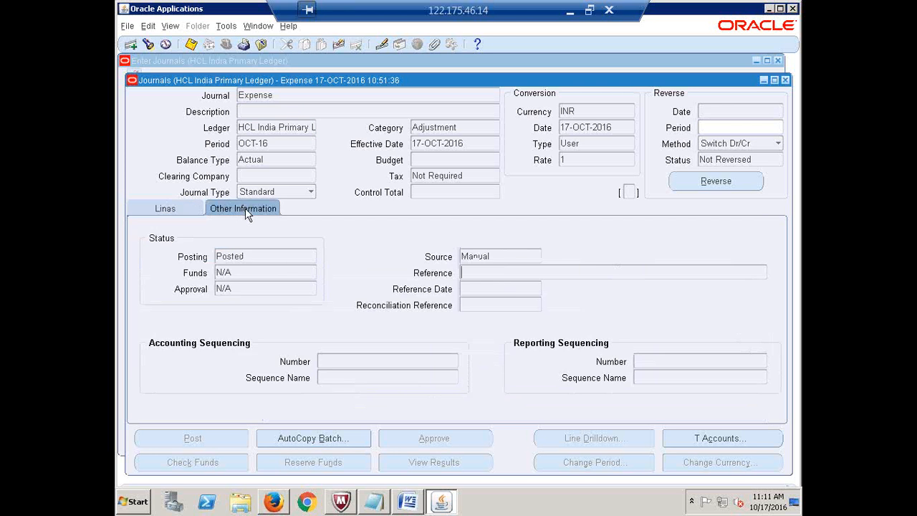
pyautogui.click(255, 257)
pyautogui.click(271, 256)
pyautogui.click(503, 250)
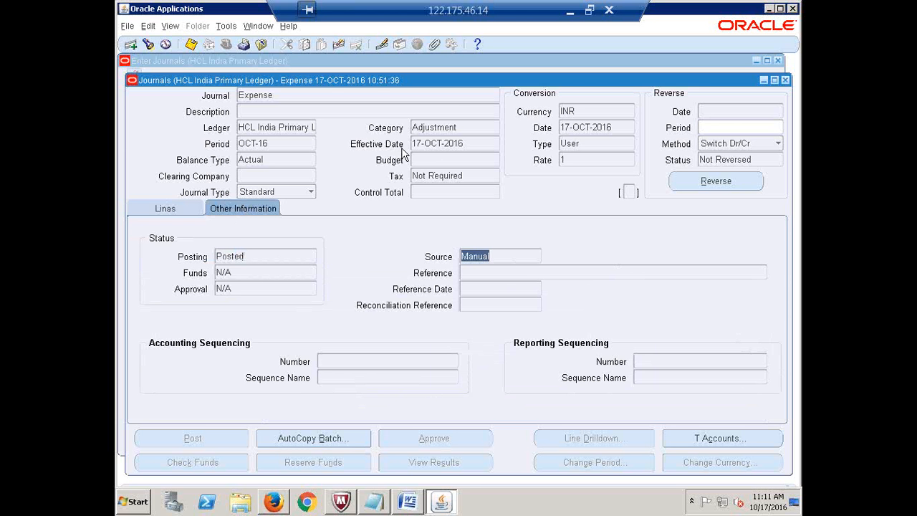
pyautogui.moveTo(329, 77); pyautogui.dragTo(570, 97)
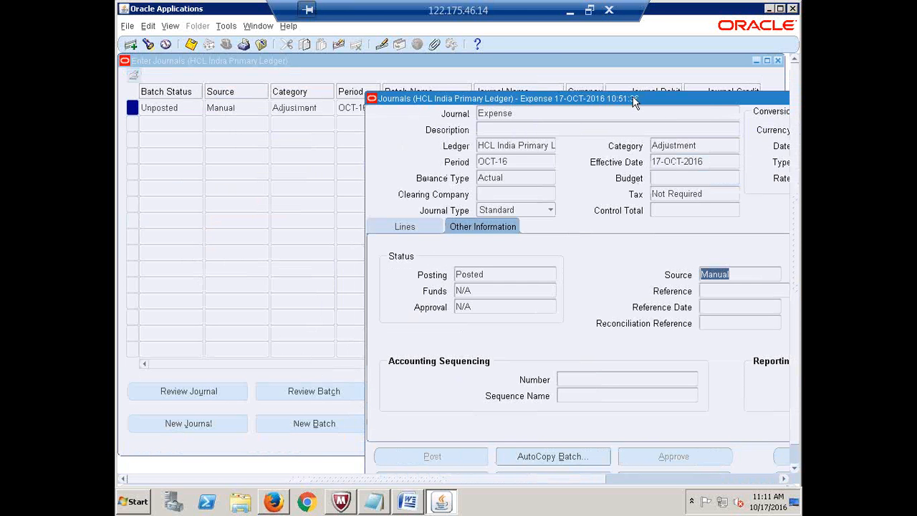
pyautogui.moveTo(636, 104); pyautogui.dragTo(397, 62)
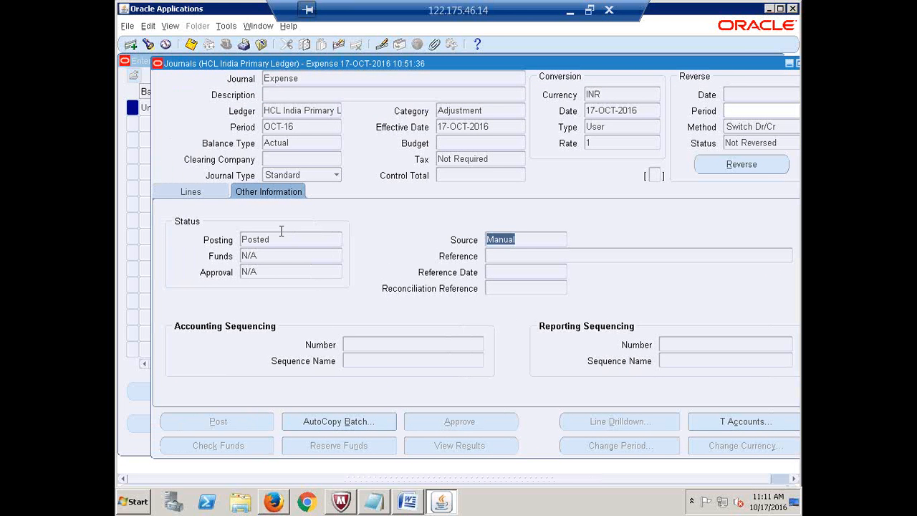
pyautogui.click(285, 238)
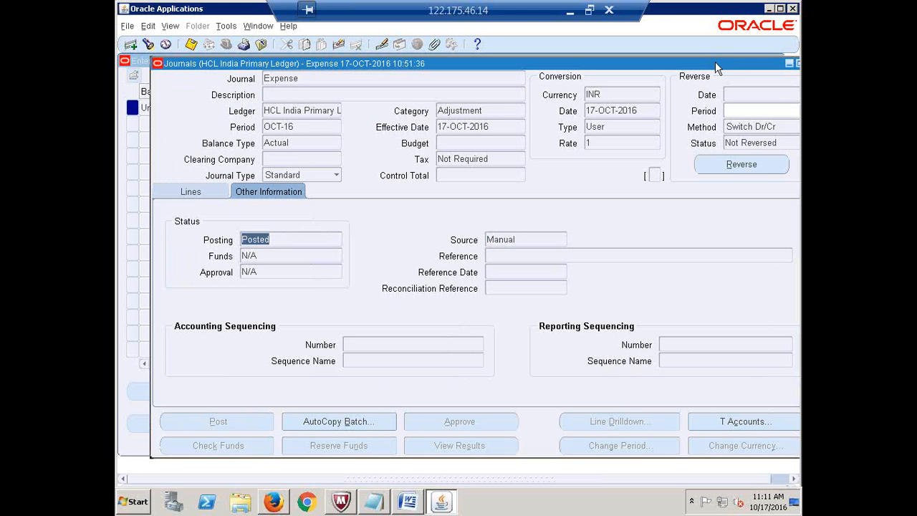
pyautogui.moveTo(715, 62); pyautogui.dragTo(634, 73)
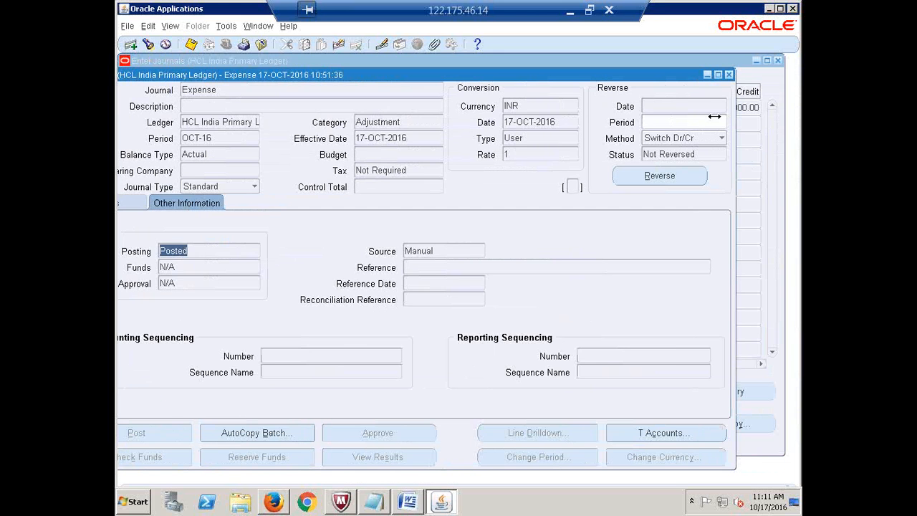
pyautogui.click(729, 75)
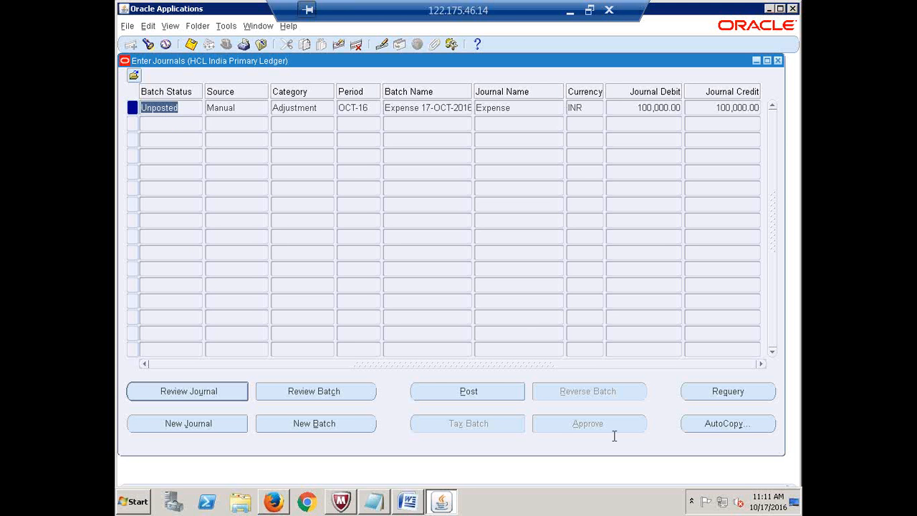
# - Requery the batch list, then review the Expense journal's Lines tab with its 50,000.00 debit
pyautogui.click(733, 401)
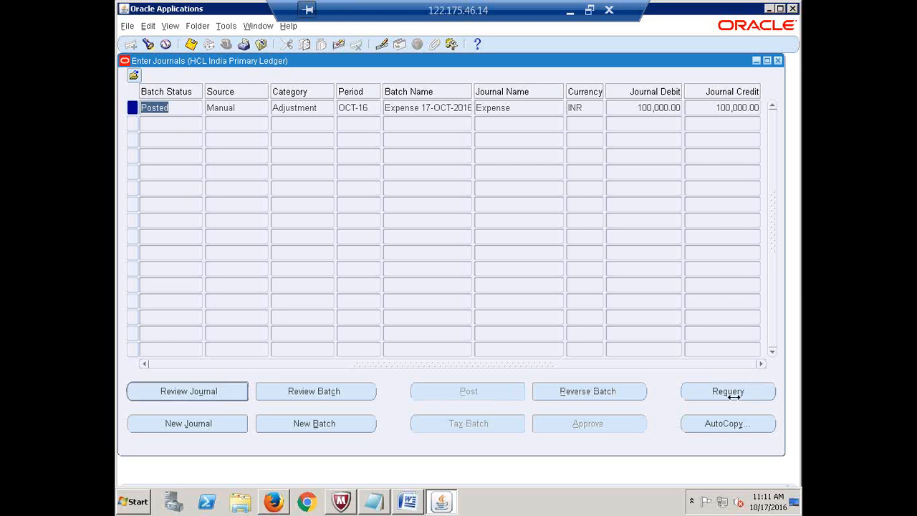
pyautogui.click(521, 107)
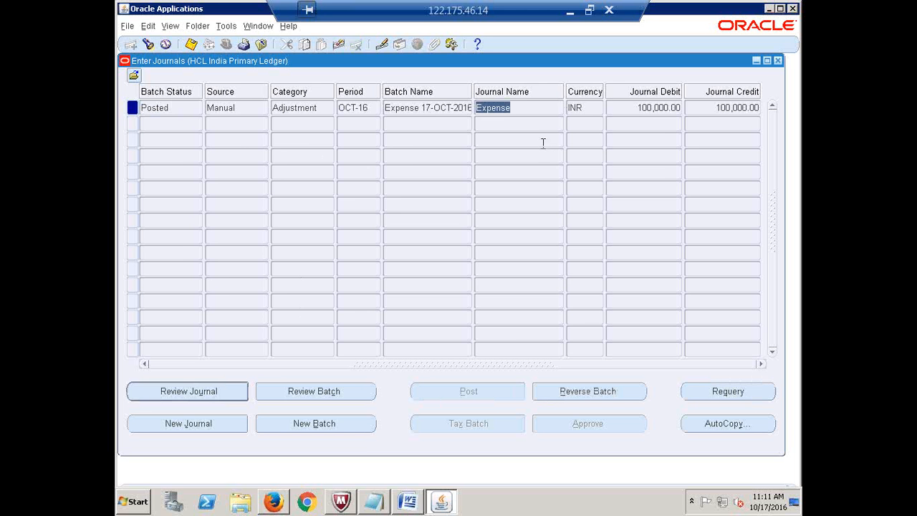
pyautogui.click(199, 399)
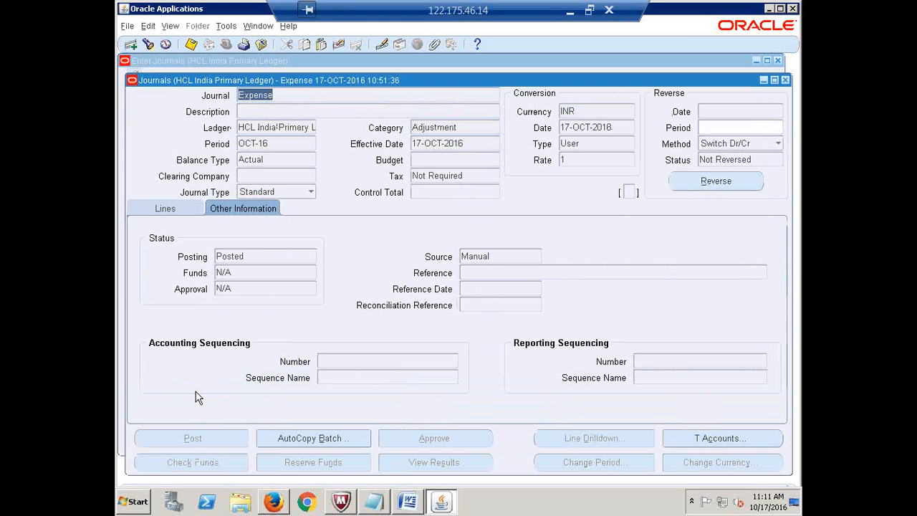
pyautogui.click(167, 207)
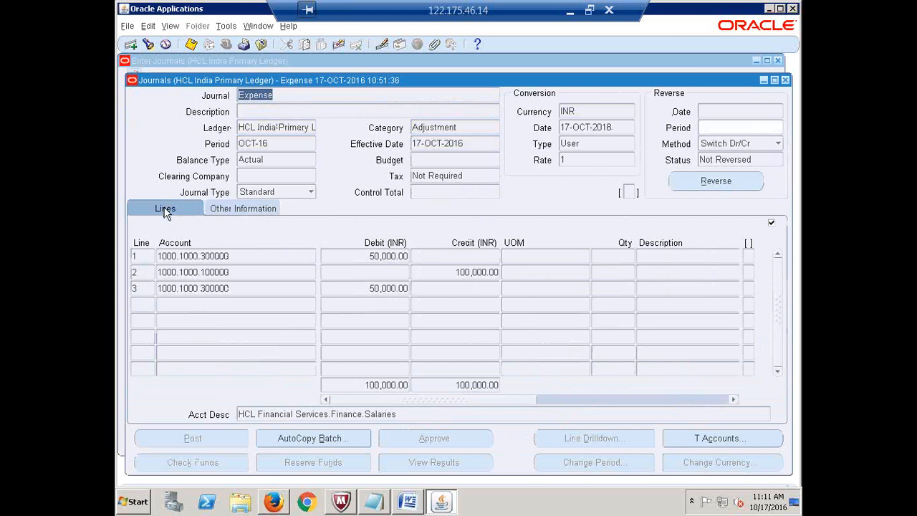
pyautogui.click(366, 255)
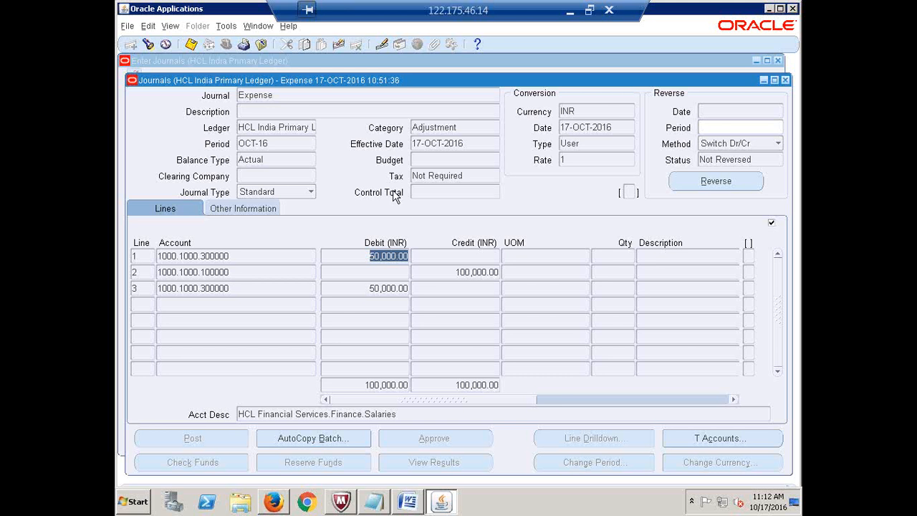
pyautogui.click(786, 80)
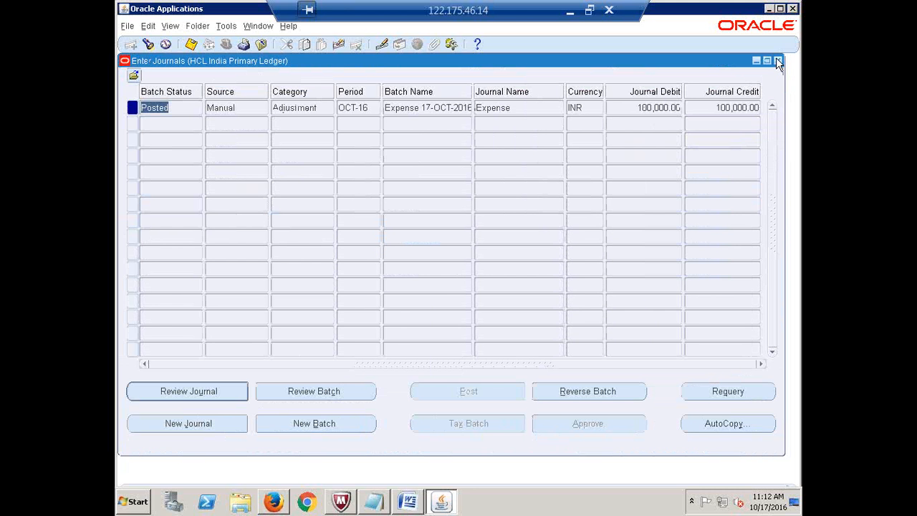
# - Close the batch list and open account inquiry from the Inquiry branch
pyautogui.click(778, 61)
pyautogui.click(142, 257)
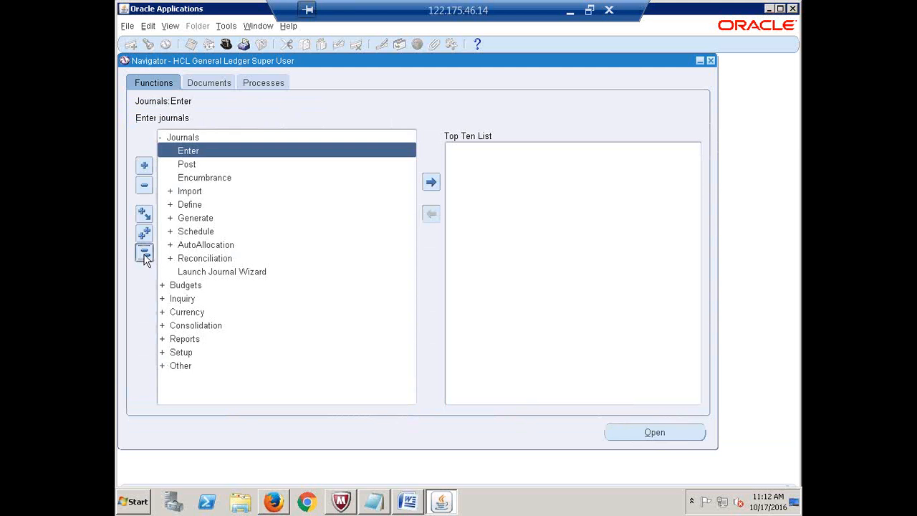
pyautogui.click(182, 164)
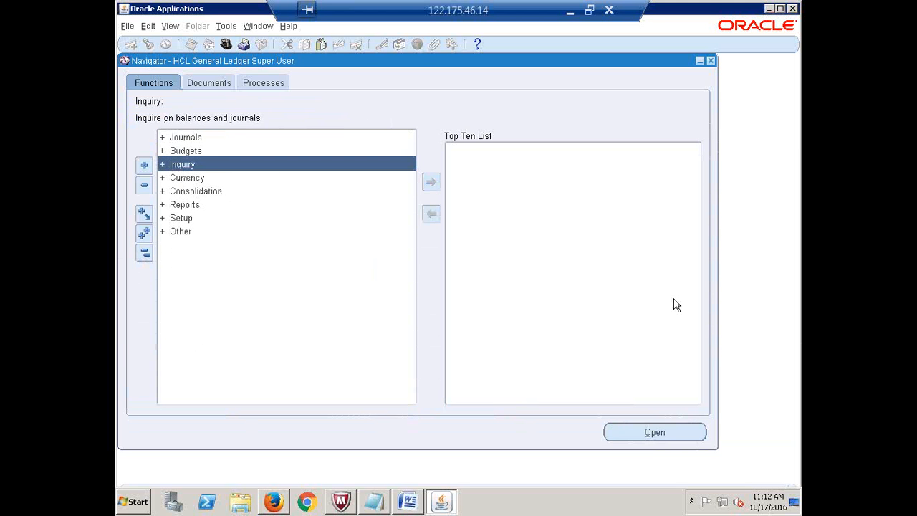
pyautogui.press('Return')
pyautogui.press('Return')
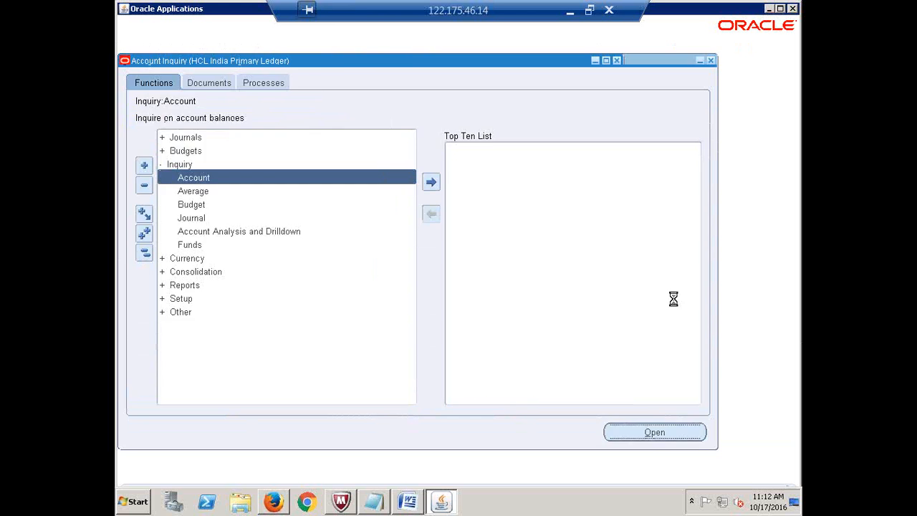
pyautogui.click(186, 257)
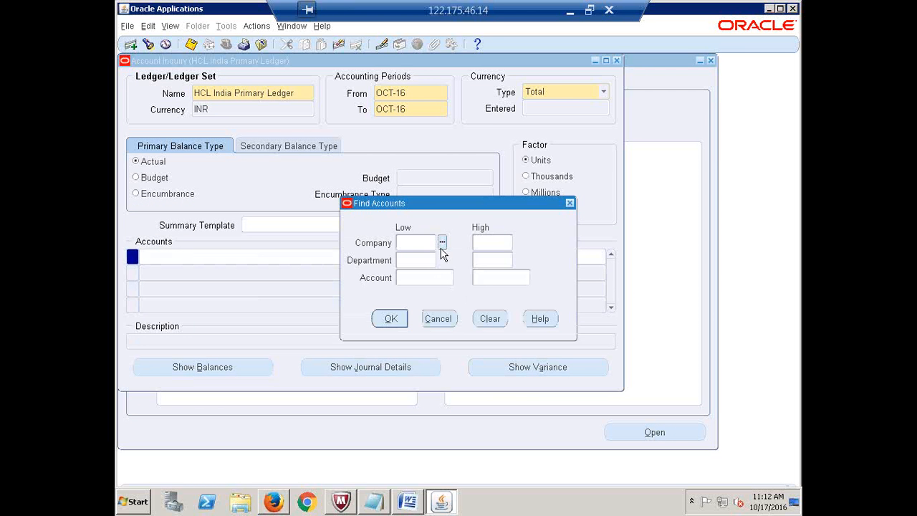
# - Find account 1000.1000.300000 Salaries and show its OCT-16 balances
pyautogui.click(442, 243)
pyautogui.press('Return')
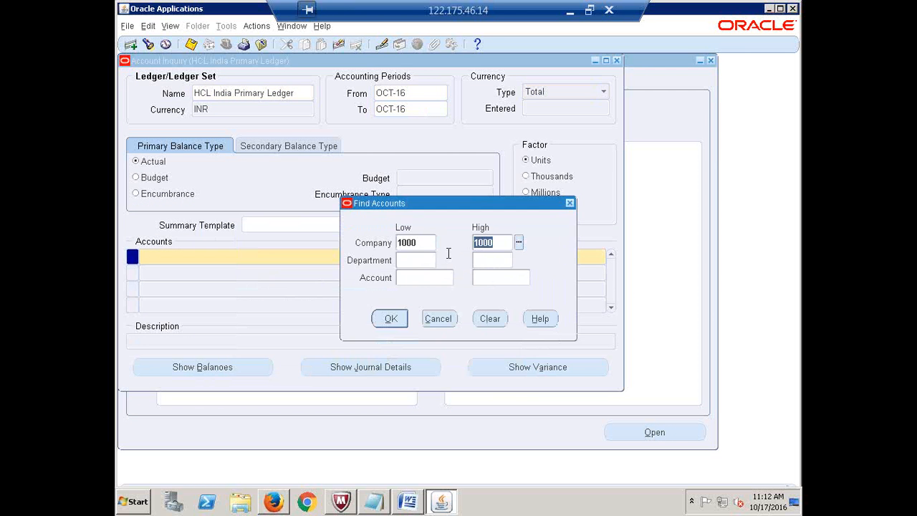
pyautogui.click(423, 260)
pyautogui.click(441, 260)
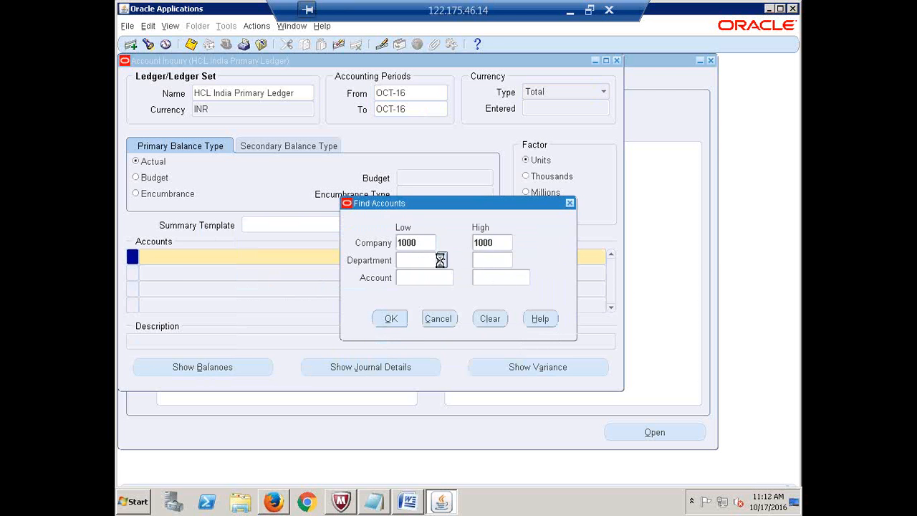
pyautogui.doubleClick(295, 320)
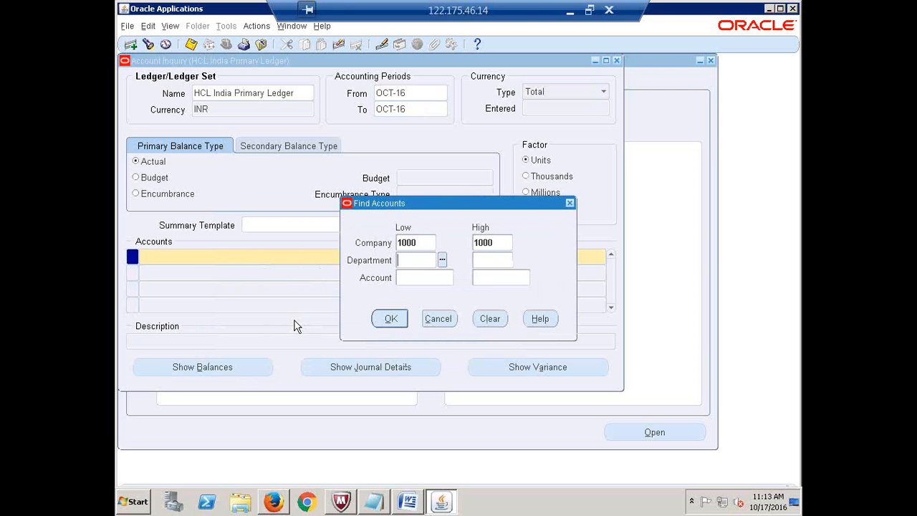
pyautogui.click(400, 278)
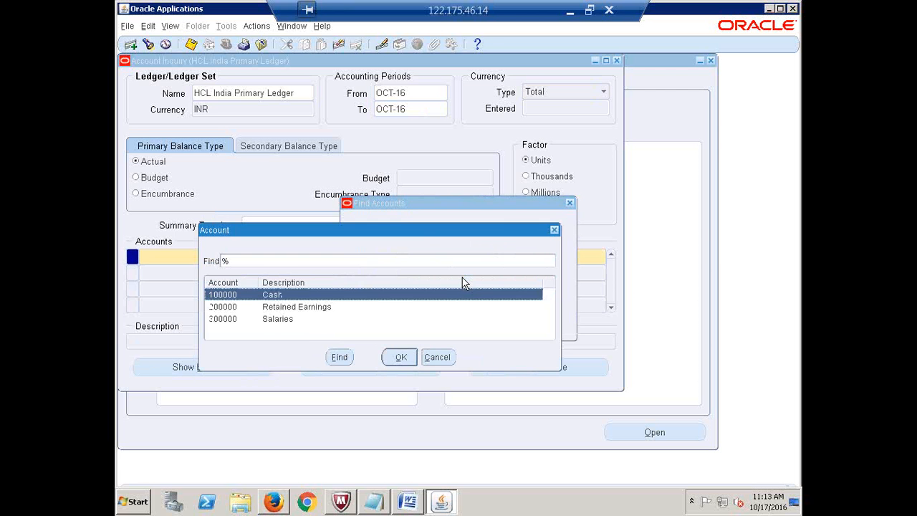
pyautogui.click(280, 319)
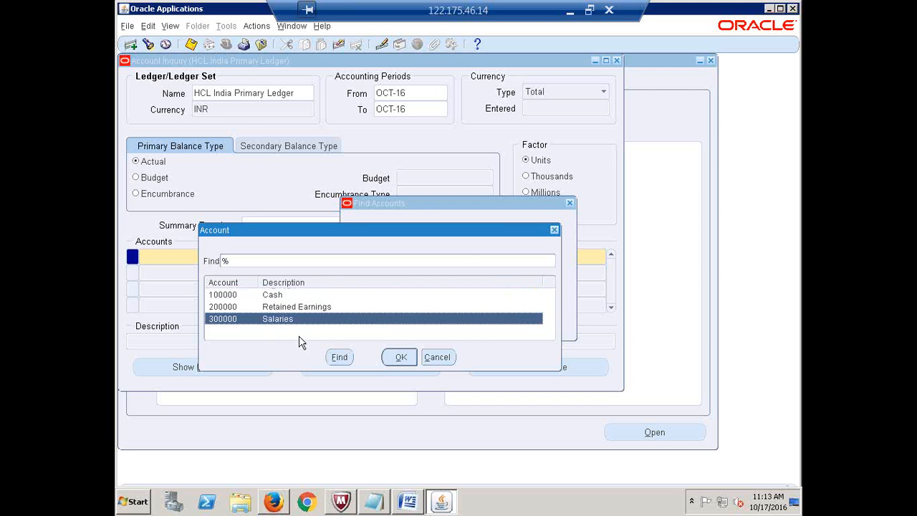
pyautogui.click(401, 357)
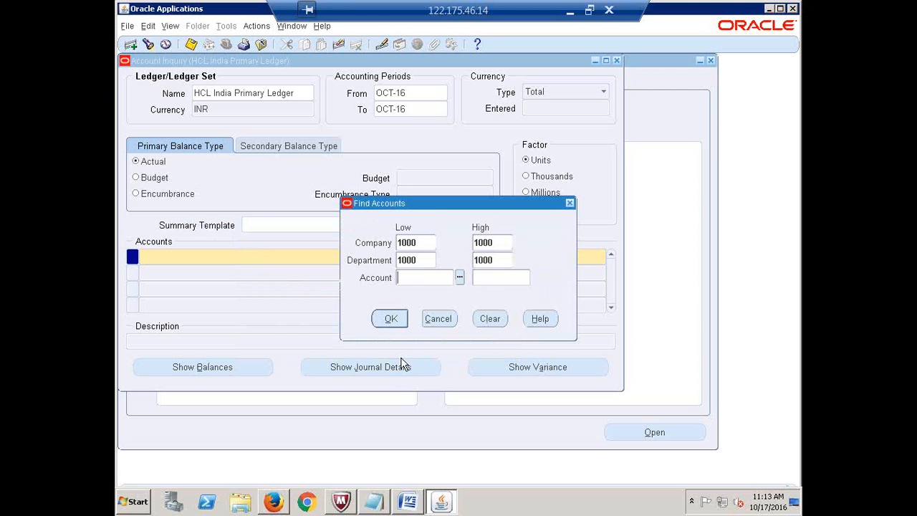
pyautogui.click(389, 320)
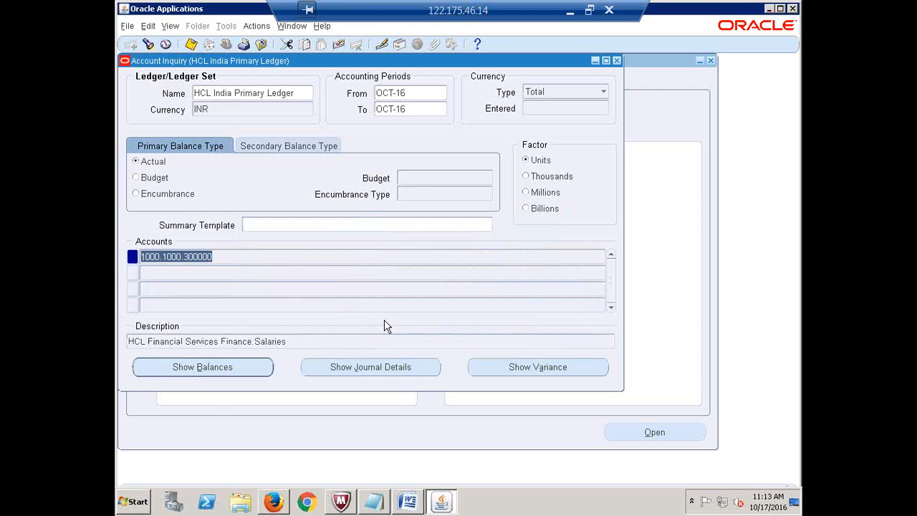
pyautogui.click(186, 368)
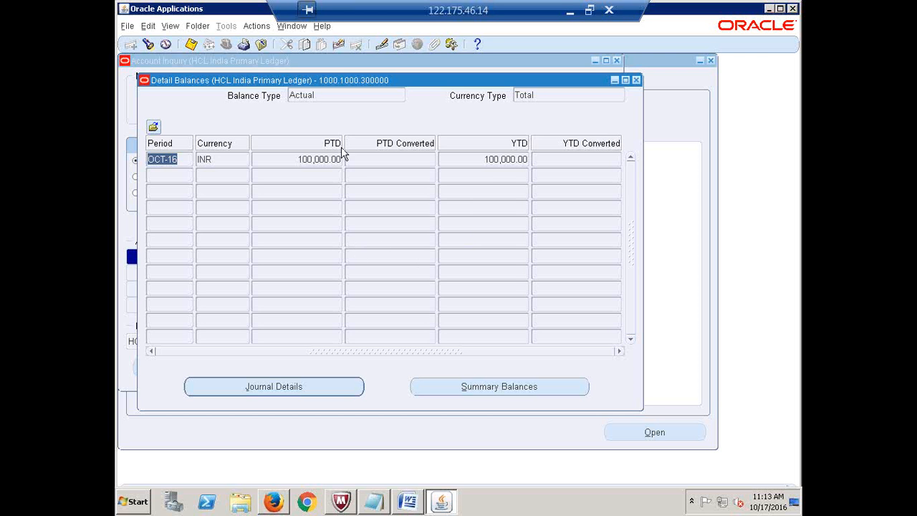
pyautogui.click(178, 160)
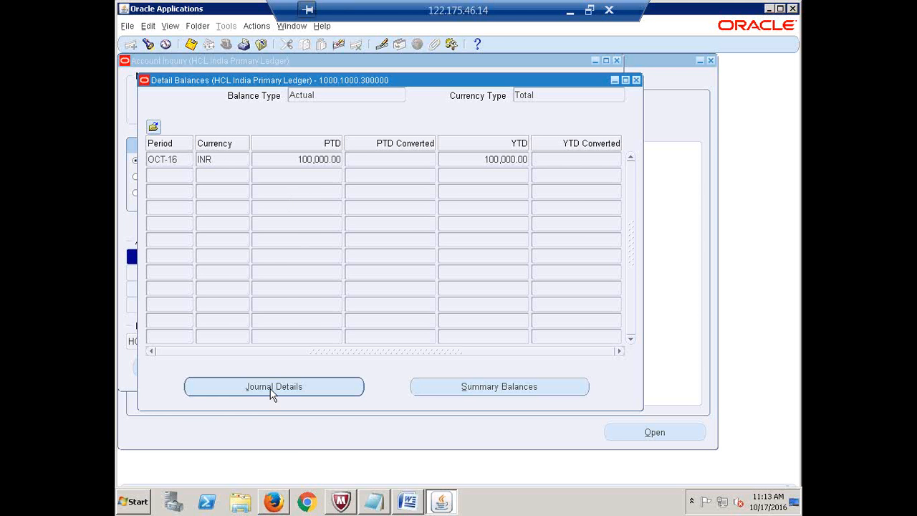
# - Open Journal Details and compare the two 50,000.00 Expense debit lines
pyautogui.click(272, 388)
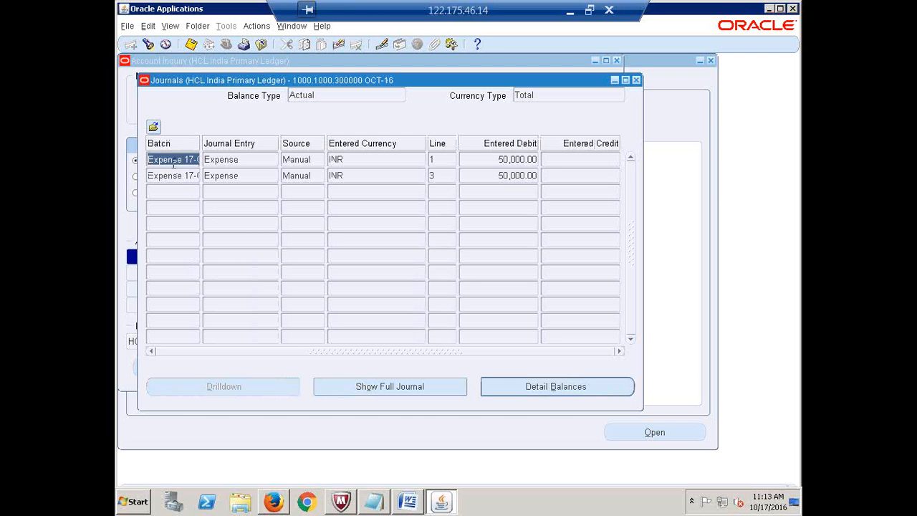
pyautogui.click(244, 162)
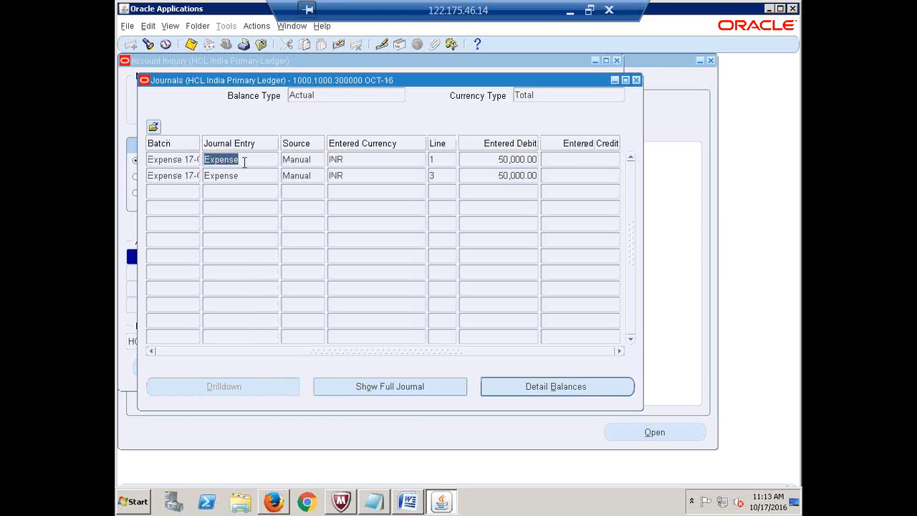
pyautogui.click(489, 161)
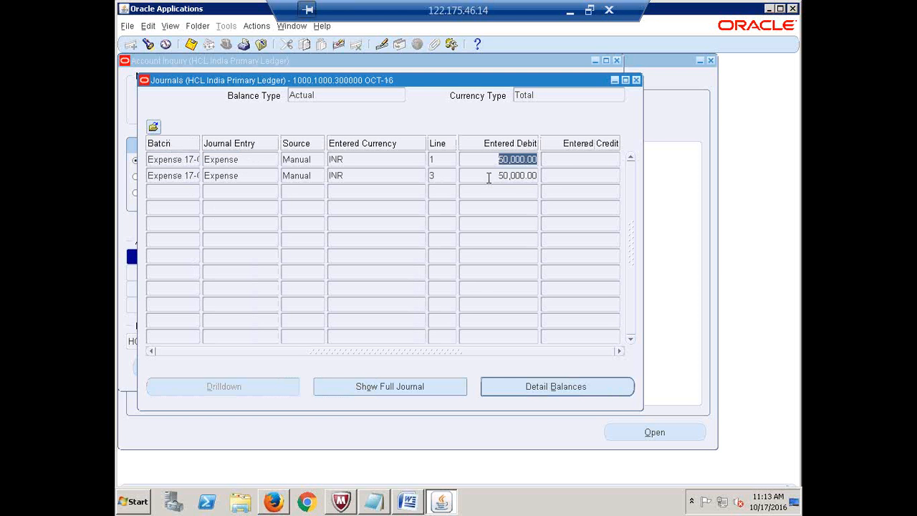
pyautogui.click(489, 178)
pyautogui.click(487, 159)
pyautogui.click(487, 176)
pyautogui.click(481, 156)
pyautogui.click(498, 177)
pyautogui.click(493, 159)
pyautogui.click(498, 174)
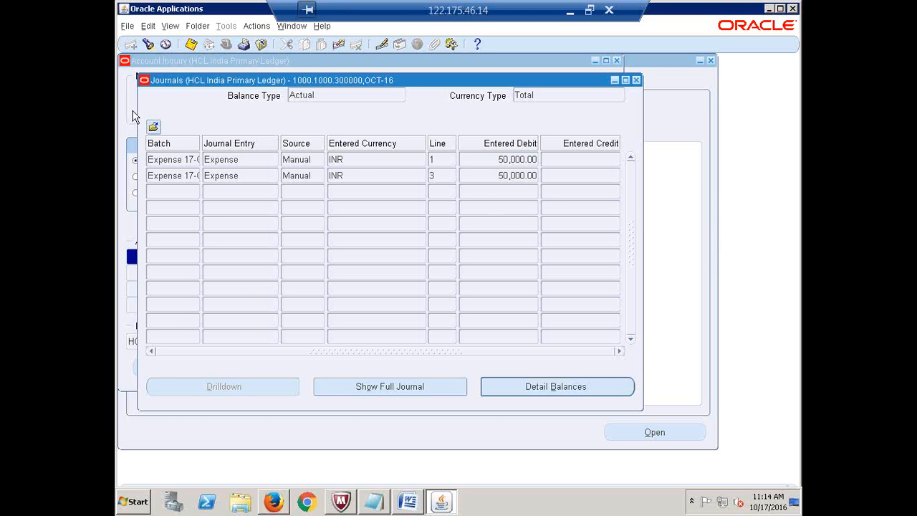
# - Review the full Expense journal's Salaries and Cash 100,000.00 credit lines, then close it
pyautogui.click(389, 389)
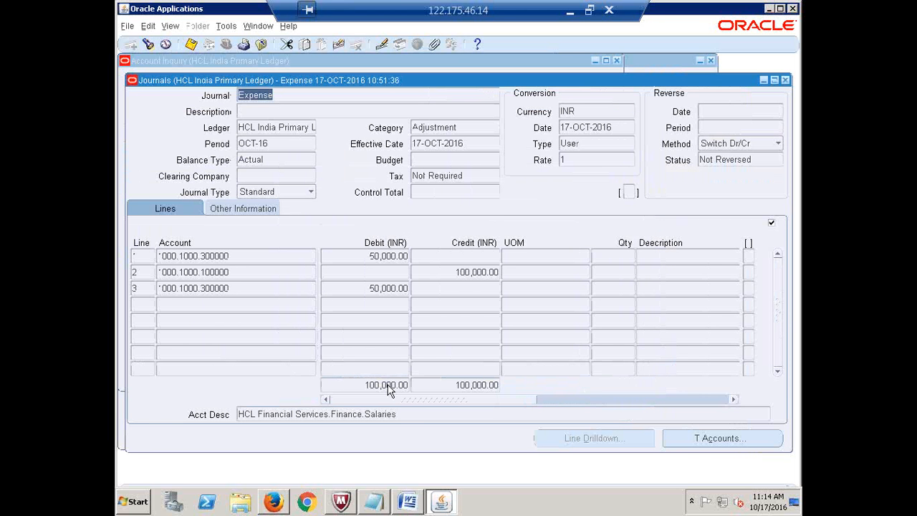
pyautogui.click(204, 257)
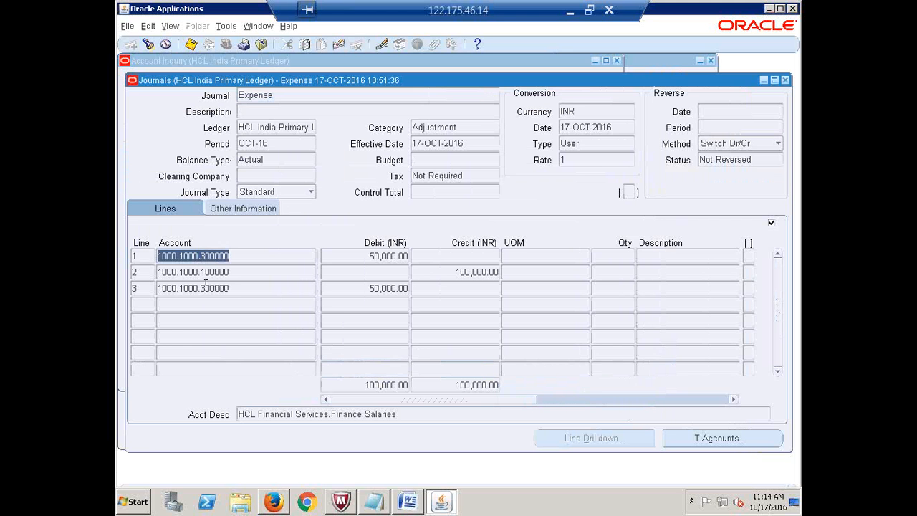
pyautogui.click(205, 286)
pyautogui.click(214, 270)
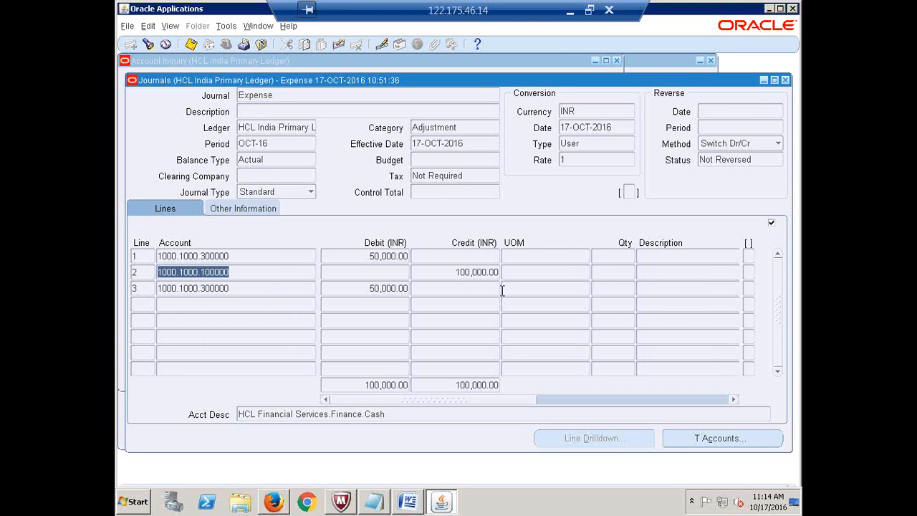
pyautogui.click(486, 272)
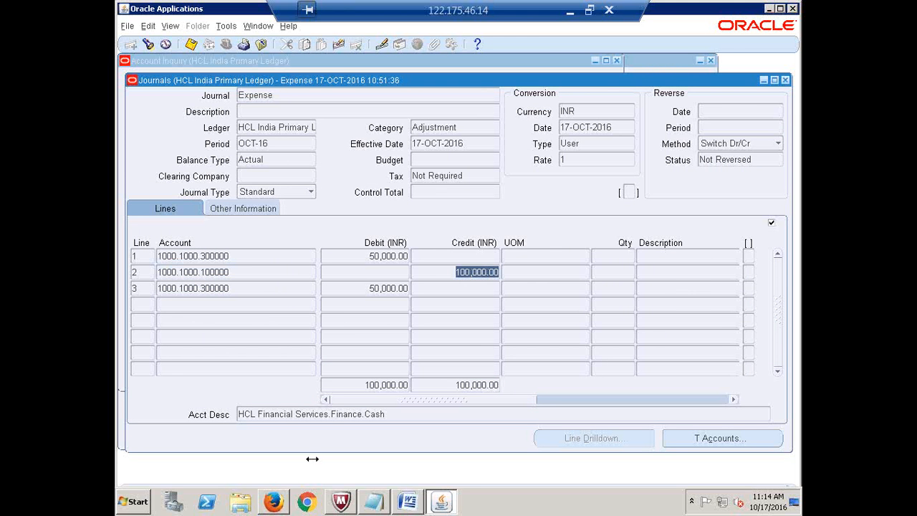
pyautogui.click(785, 77)
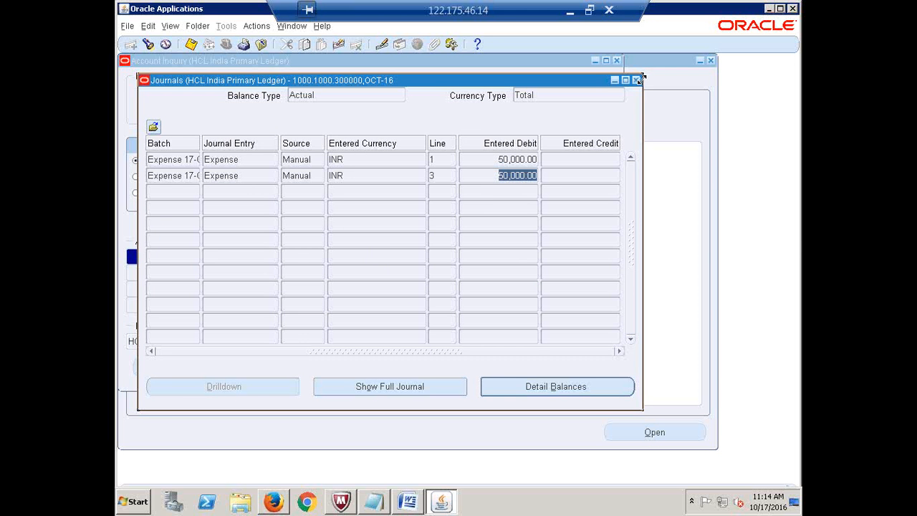
pyautogui.moveTo(643, 78); pyautogui.dragTo(637, 80)
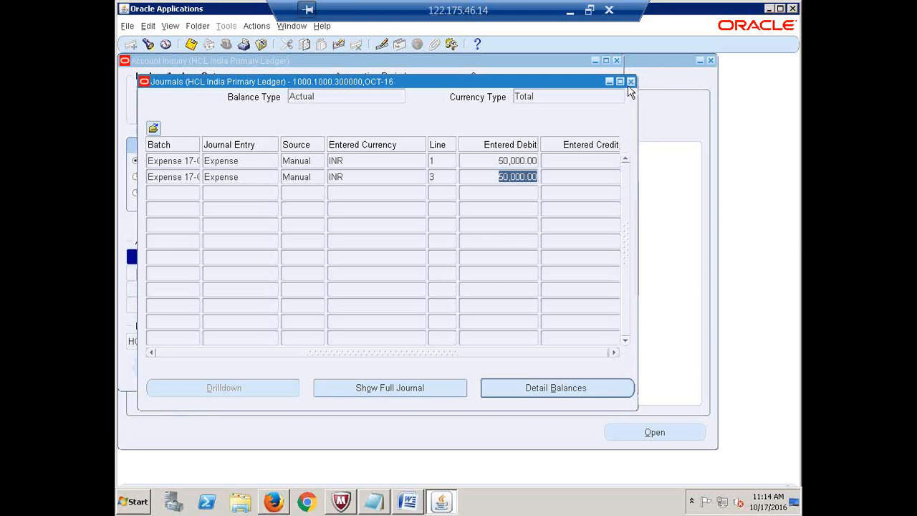
# - Close the journal lines and set the inquiry periods from MAY-16 to OCT-16
pyautogui.click(631, 81)
pyautogui.click(413, 98)
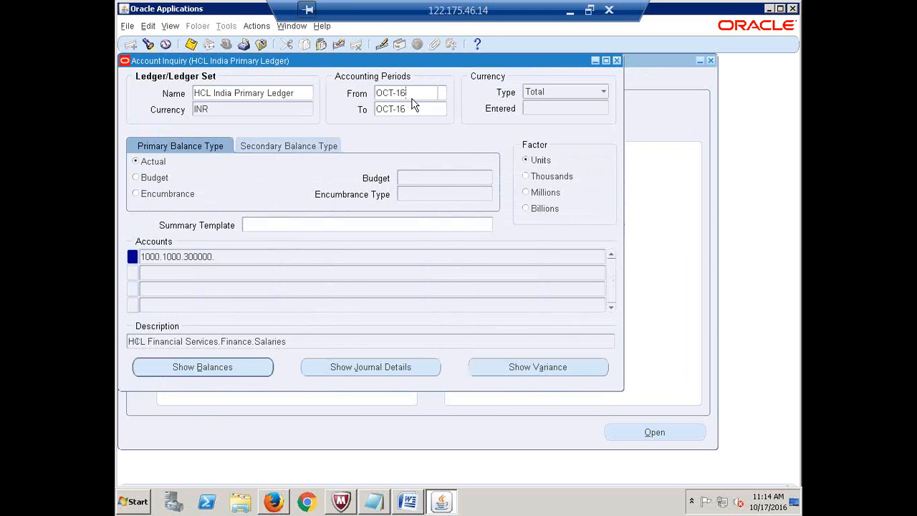
pyautogui.click(441, 94)
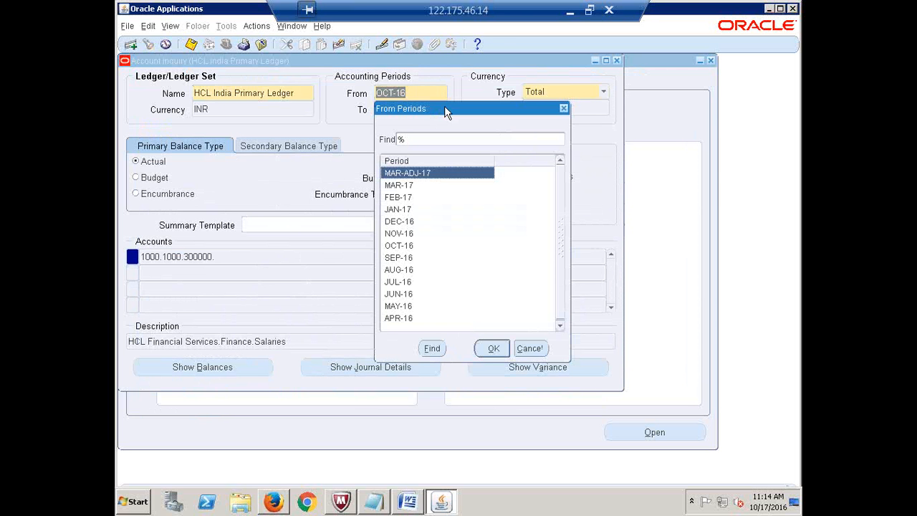
pyautogui.click(405, 307)
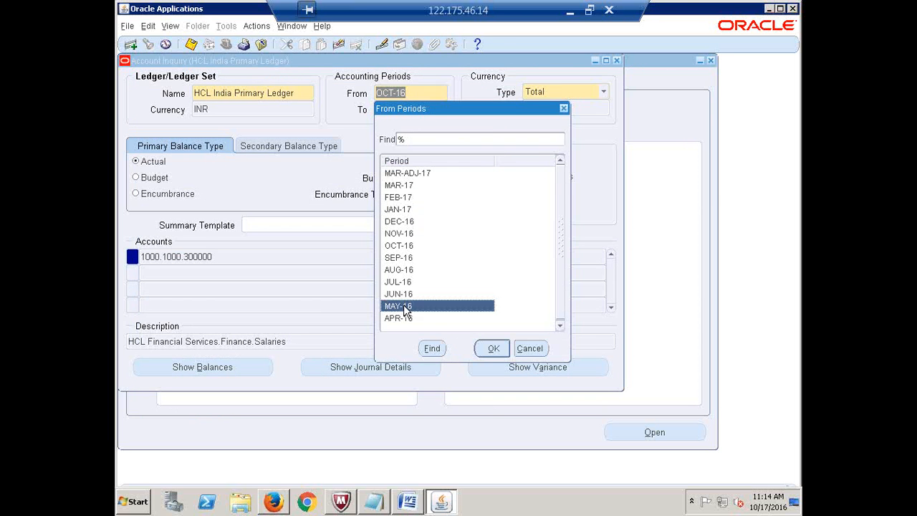
pyautogui.doubleClick(405, 308)
pyautogui.click(442, 110)
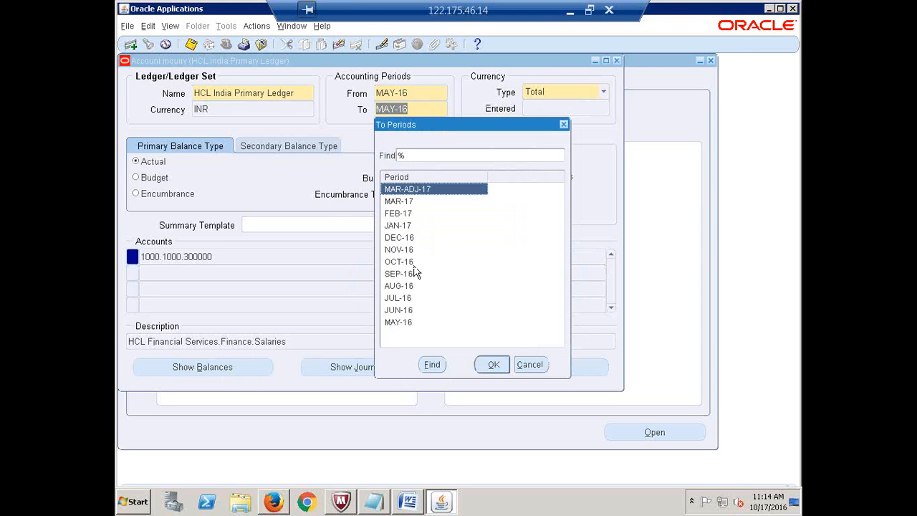
pyautogui.doubleClick(412, 262)
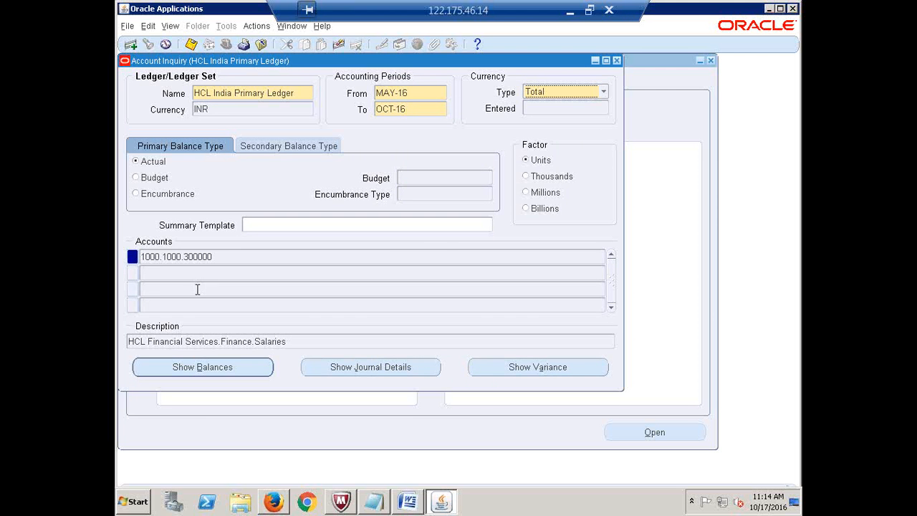
# - Show balances for MAY-16 through OCT-16, then close Detail Balances and Account Inquiry
pyautogui.click(204, 370)
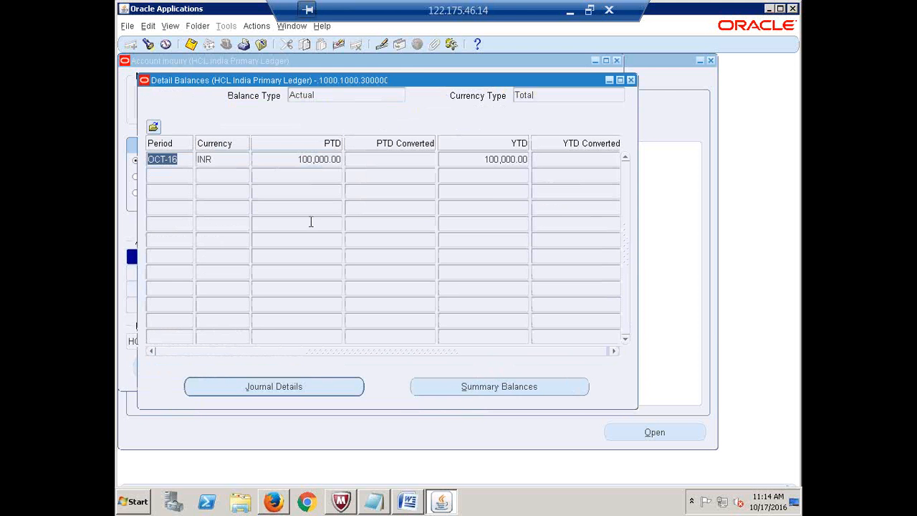
pyautogui.click(630, 79)
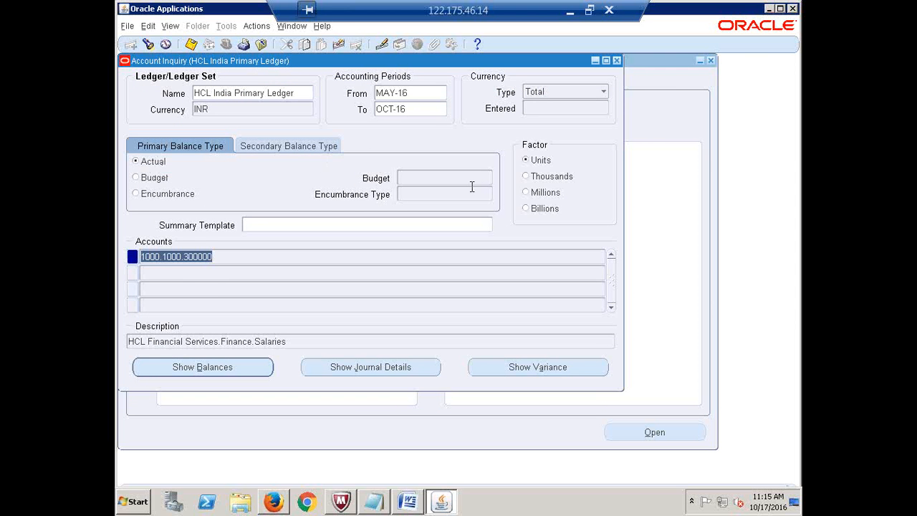
pyautogui.click(263, 225)
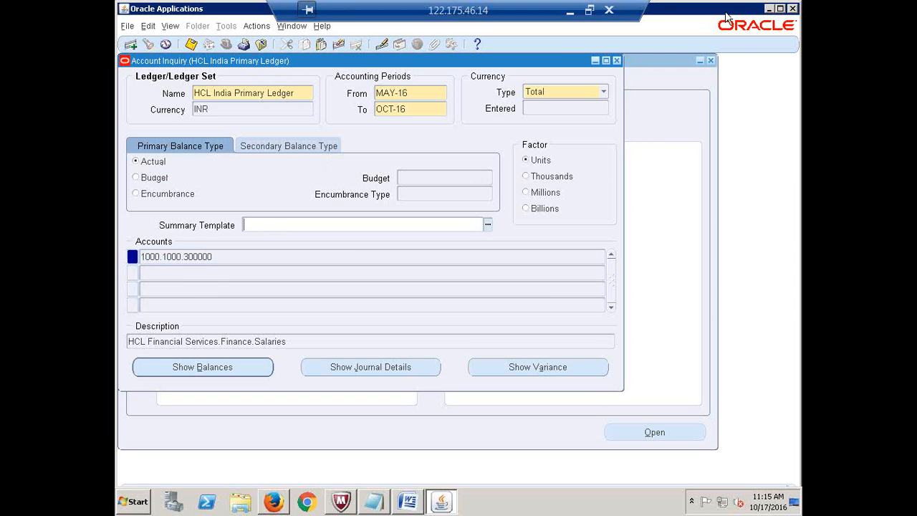
pyautogui.click(617, 60)
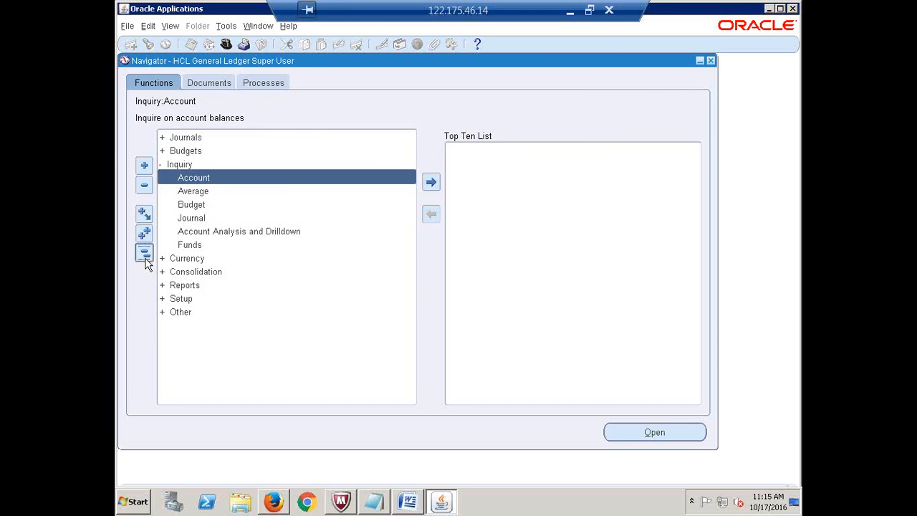
# - Collapse the Navigator function tree and exit Oracle Applications, confirming the exit prompt
pyautogui.click(144, 253)
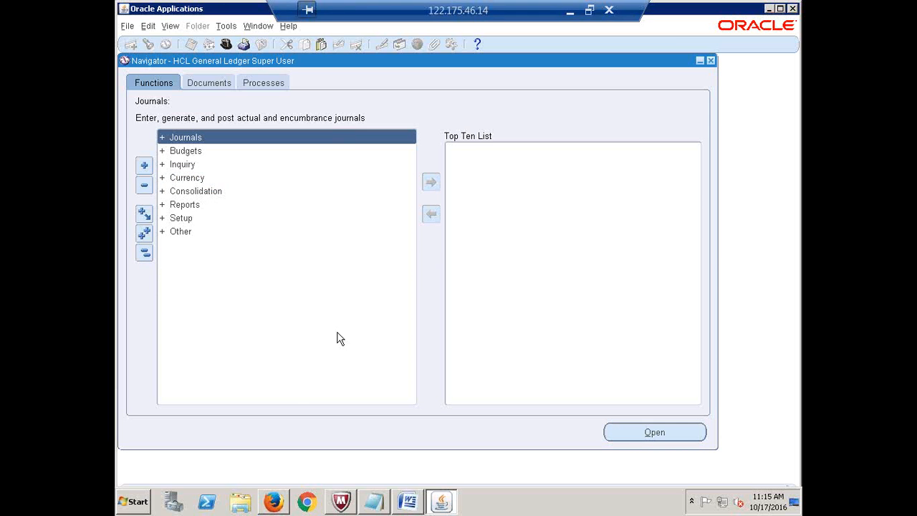
pyautogui.click(711, 63)
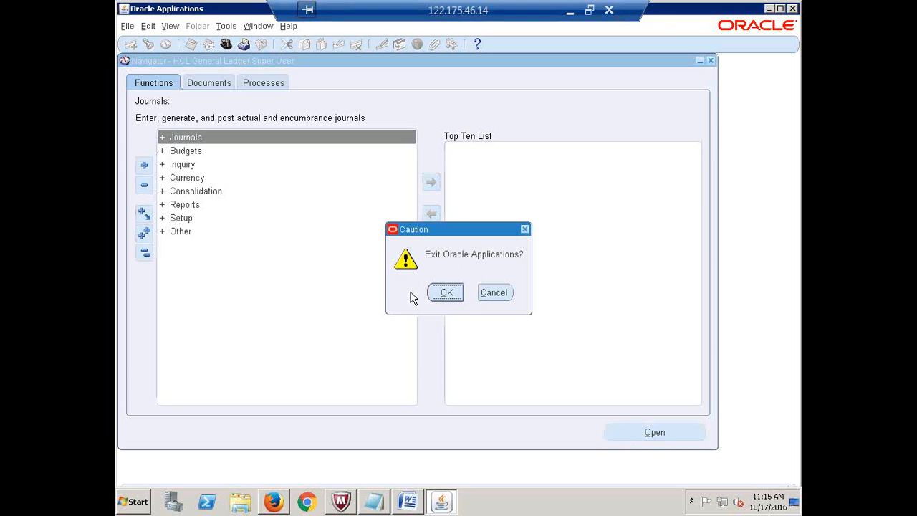
pyautogui.click(447, 290)
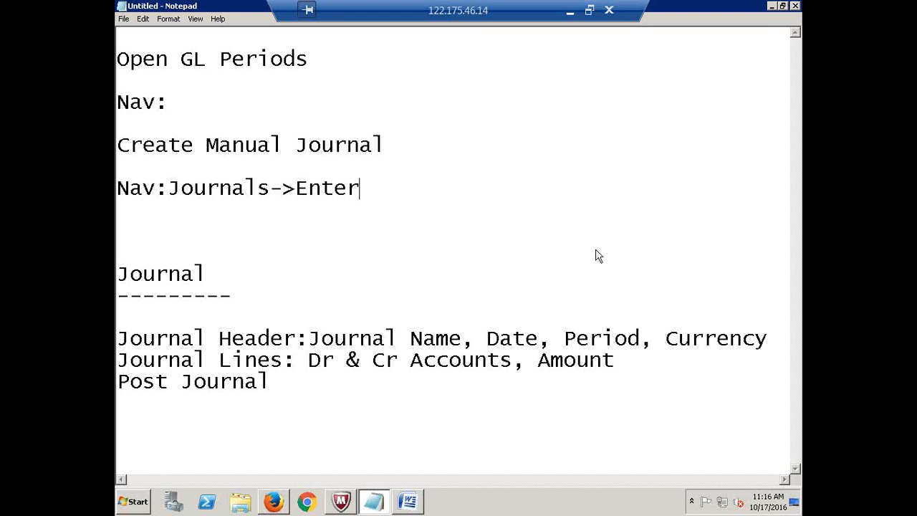
# - Minimize the remote desktop session to bring the local Recap.xlsx workbook into view
pyautogui.click(395, 4)
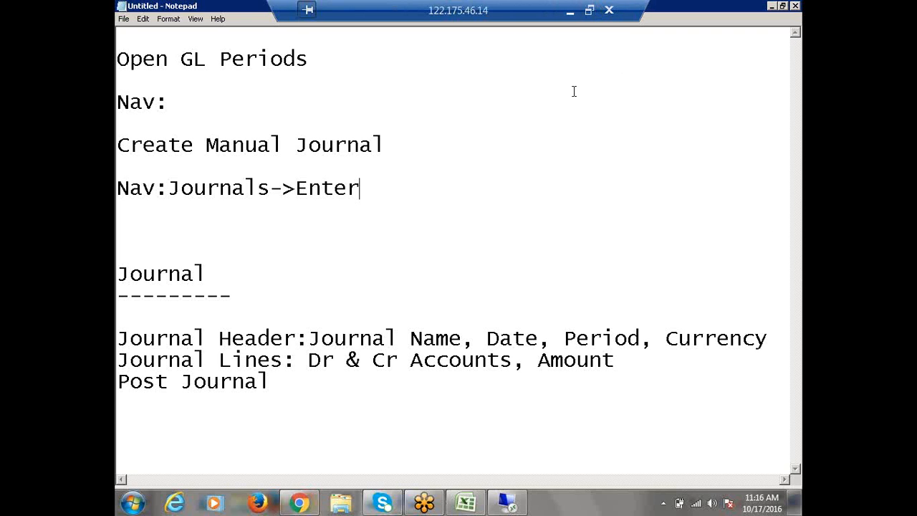
pyautogui.click(570, 11)
pyautogui.scroll(-3, 515, 288)
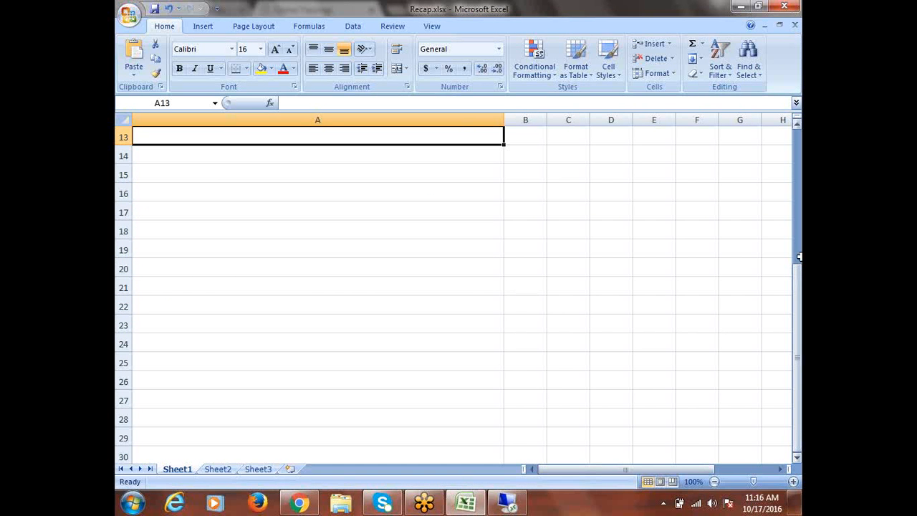
# - Make column A narrow and column B wide enough for longer labels, then select B16
pyautogui.click(208, 169)
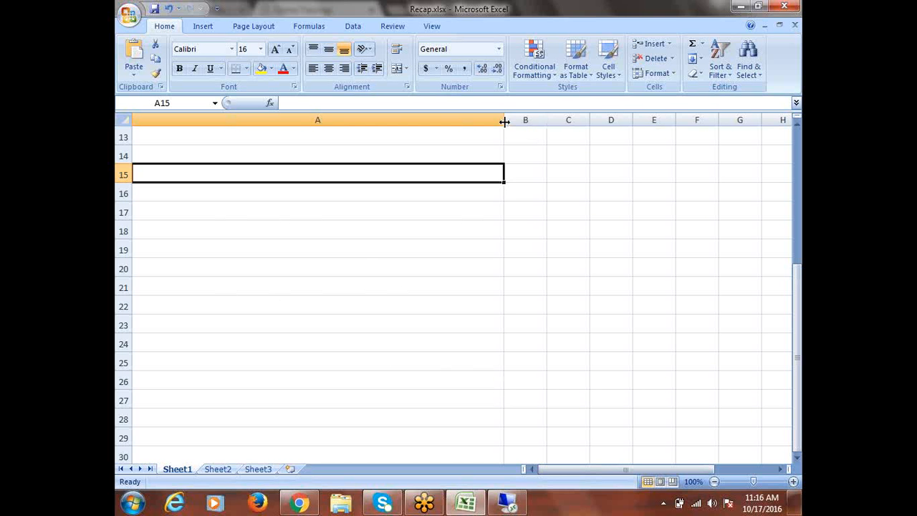
pyautogui.moveTo(504, 120); pyautogui.dragTo(325, 121)
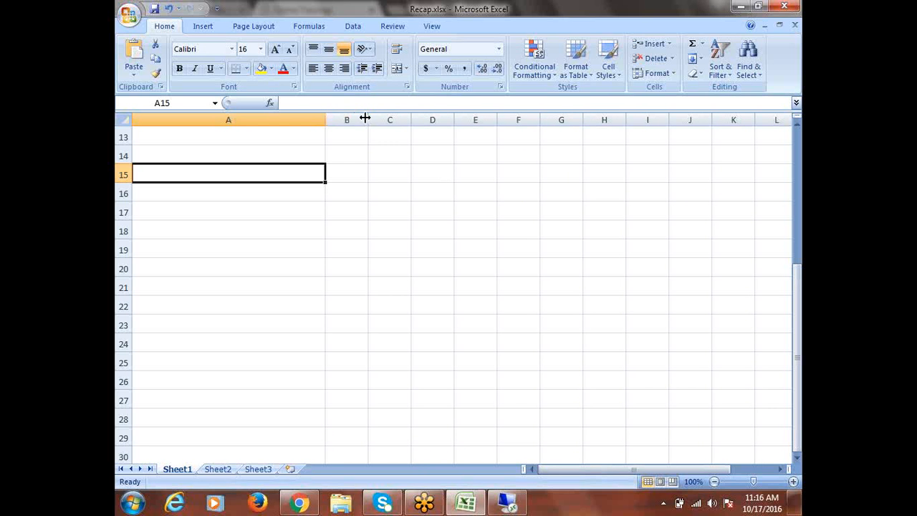
pyautogui.moveTo(367, 122); pyautogui.dragTo(480, 156)
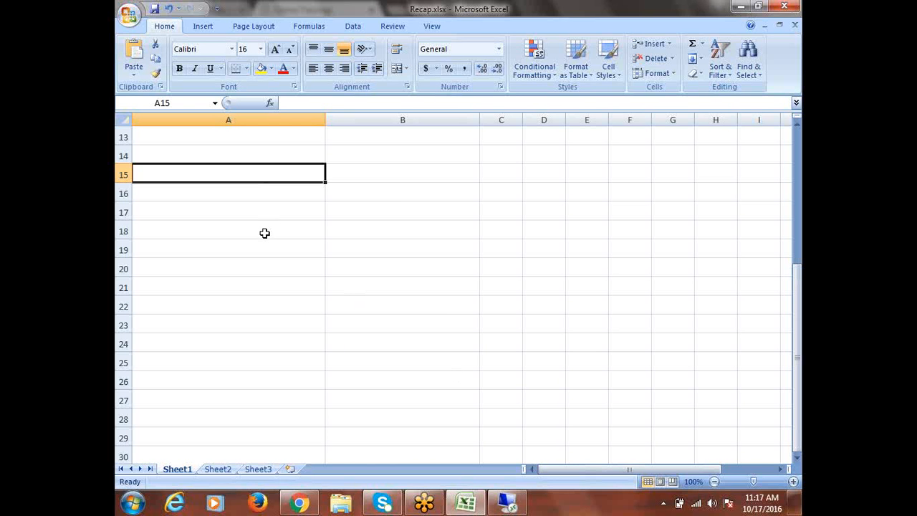
pyautogui.click(392, 196)
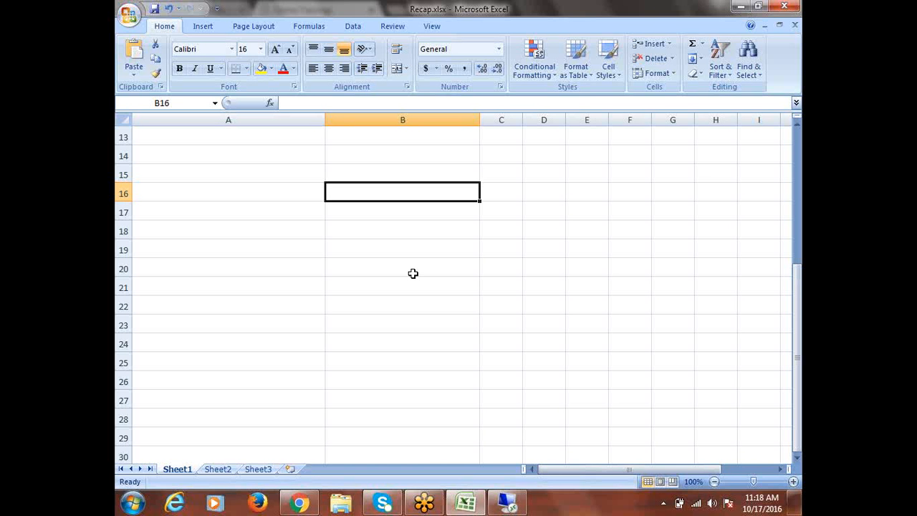
# - Enter Employees in B16, Goods in B21 and Business Transactions in B19, then select B18
pyautogui.write('Employee')
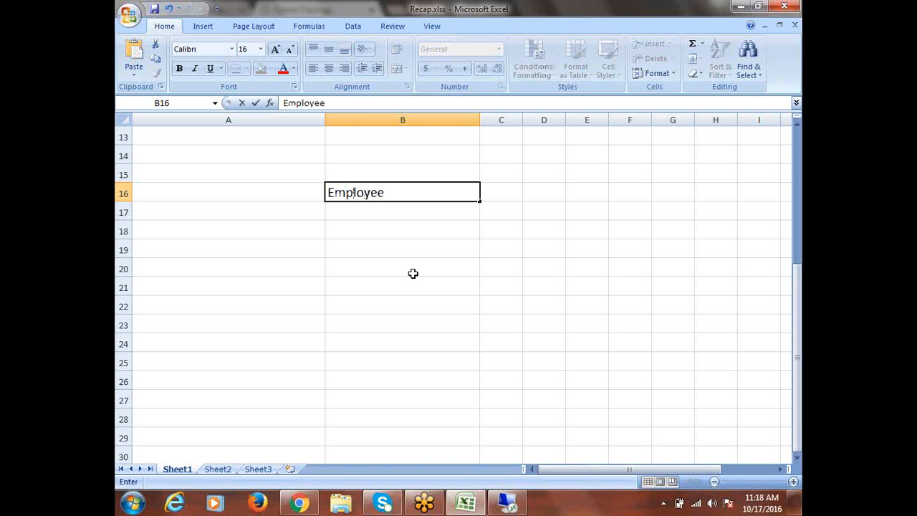
pyautogui.write('s')
pyautogui.click(350, 286)
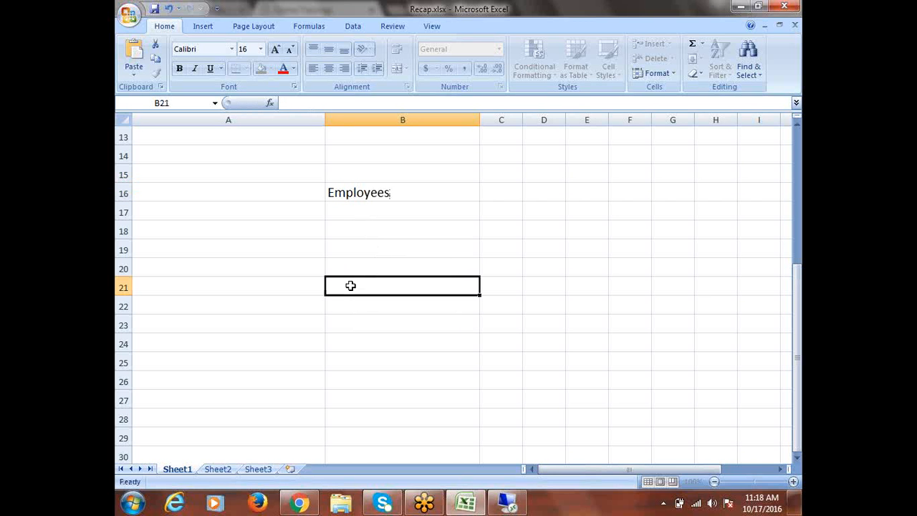
pyautogui.write('Goods')
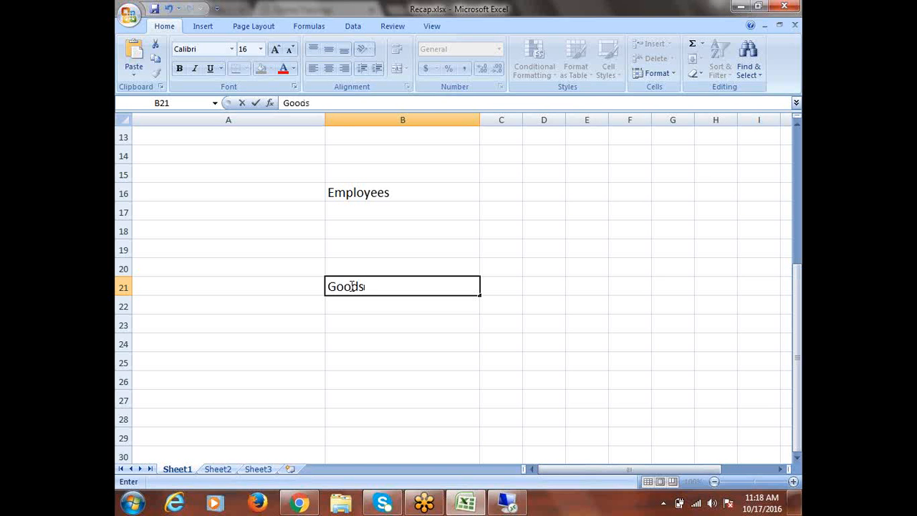
pyautogui.click(392, 198)
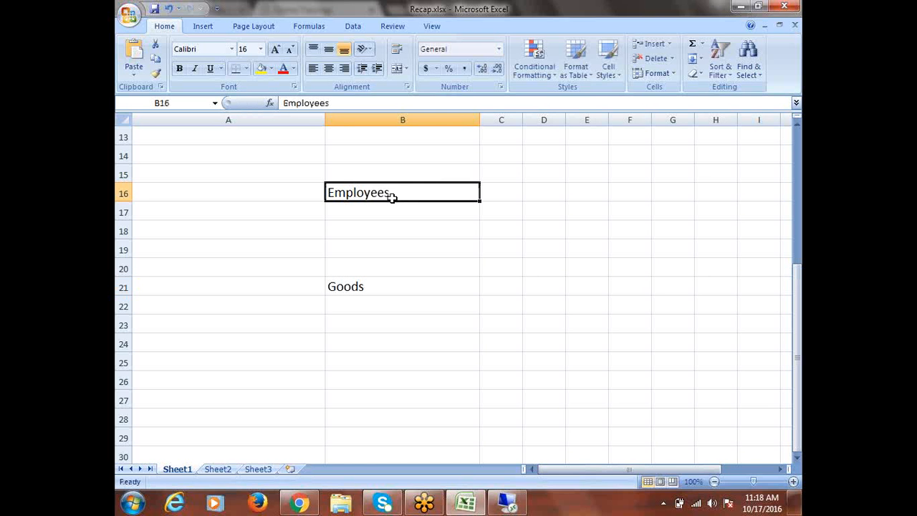
pyautogui.moveTo(436, 504)
pyautogui.click(352, 252)
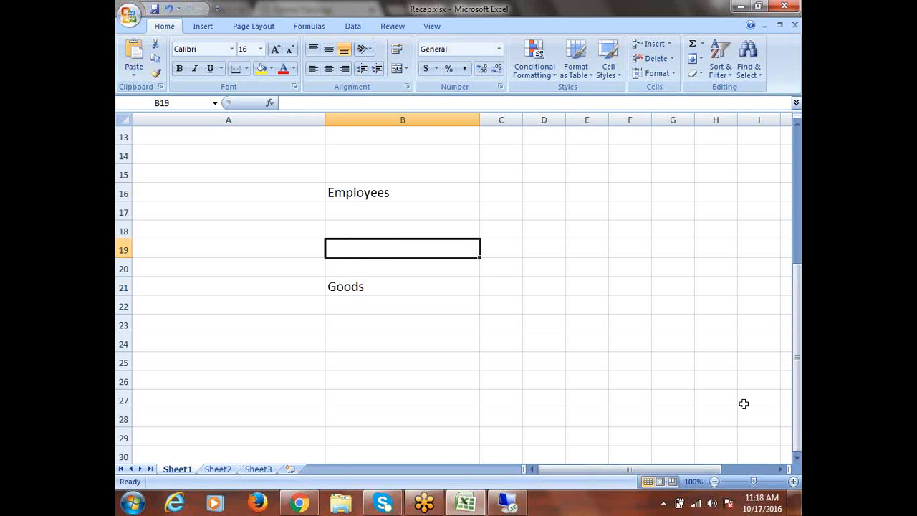
pyautogui.write('Business')
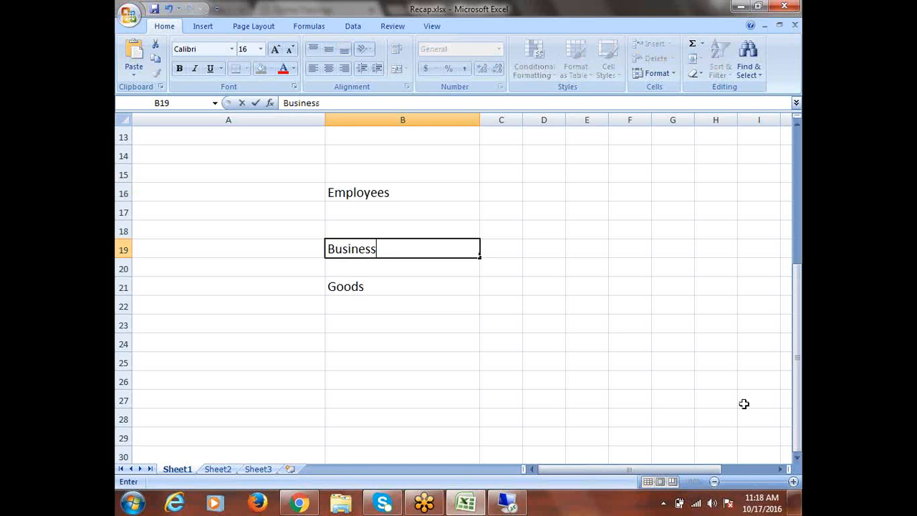
pyautogui.write(' Transact')
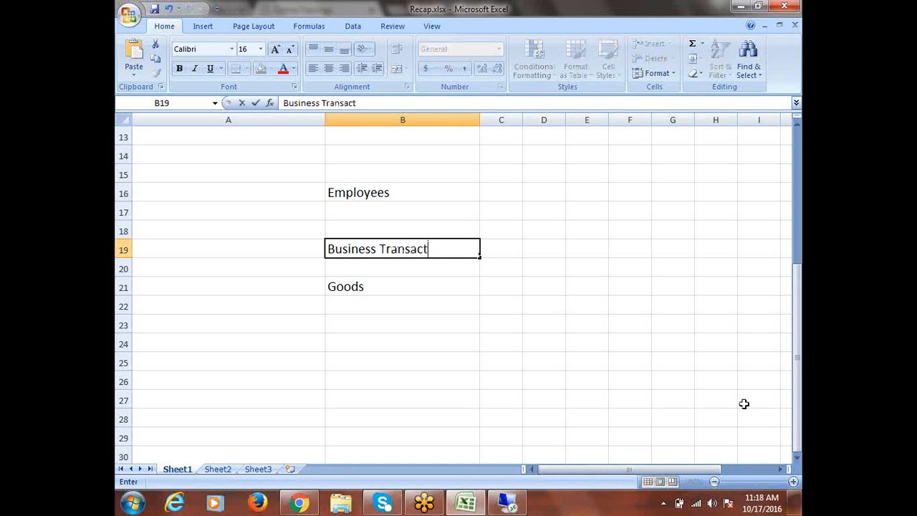
pyautogui.write('ions')
pyautogui.click(377, 193)
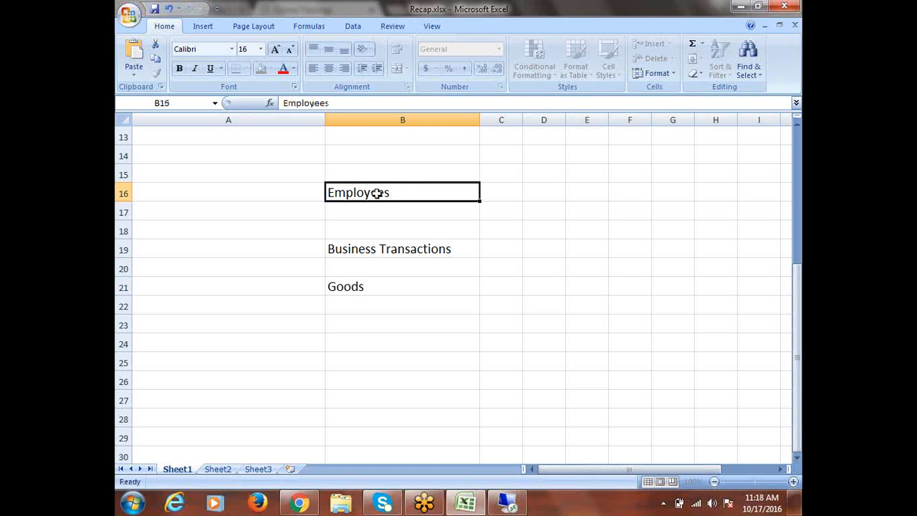
pyautogui.click(366, 251)
pyautogui.click(361, 288)
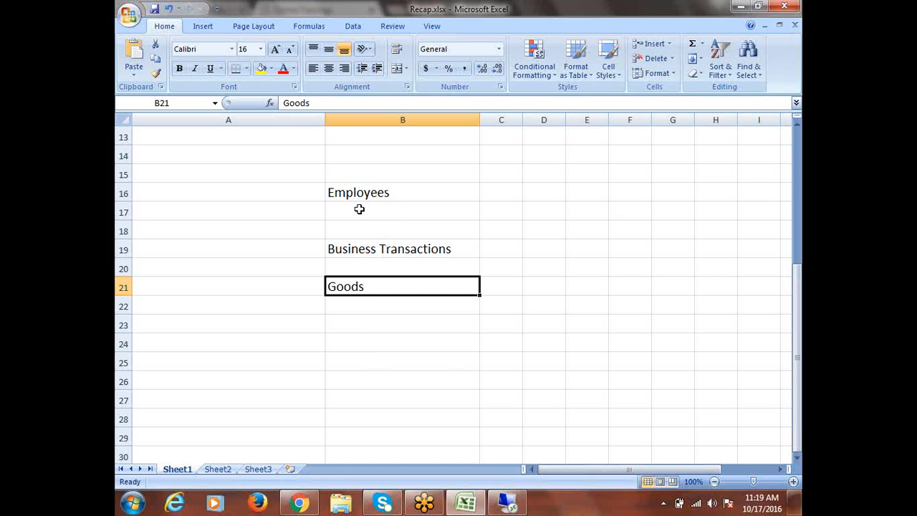
pyautogui.click(360, 211)
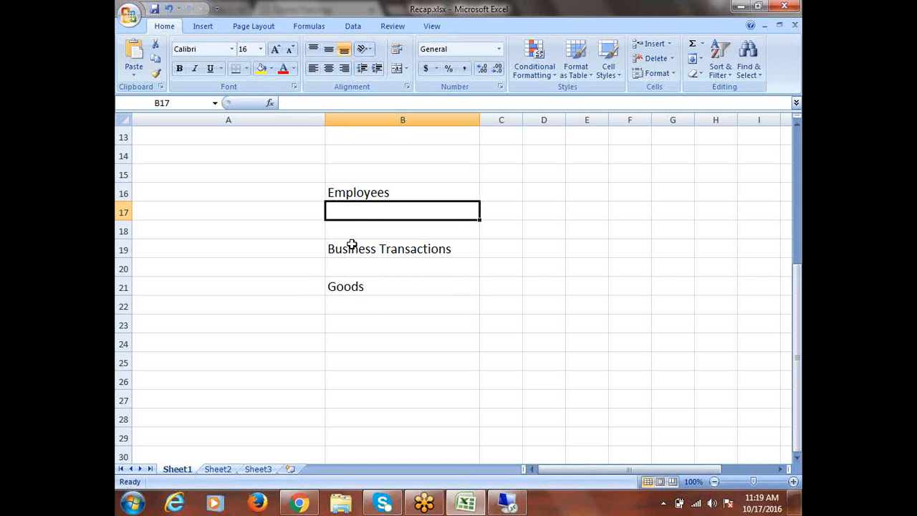
pyautogui.click(339, 231)
# - Enter Registration in B18 and check the Employees, Business Transactions and Goods labels
pyautogui.write('Reg')
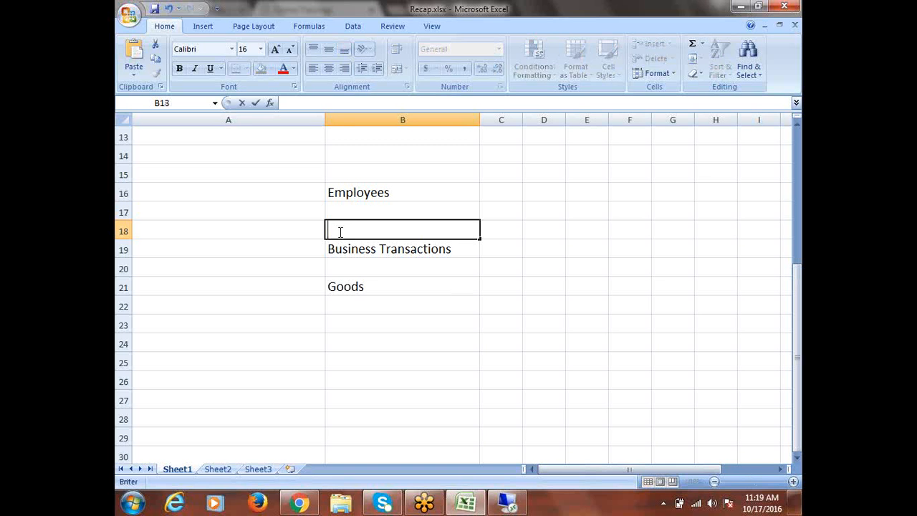
pyautogui.write('istration')
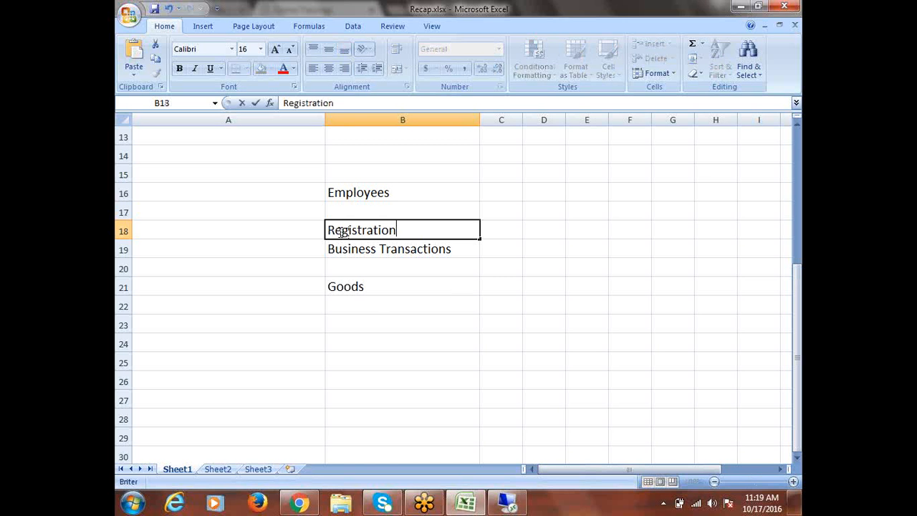
pyautogui.click(382, 302)
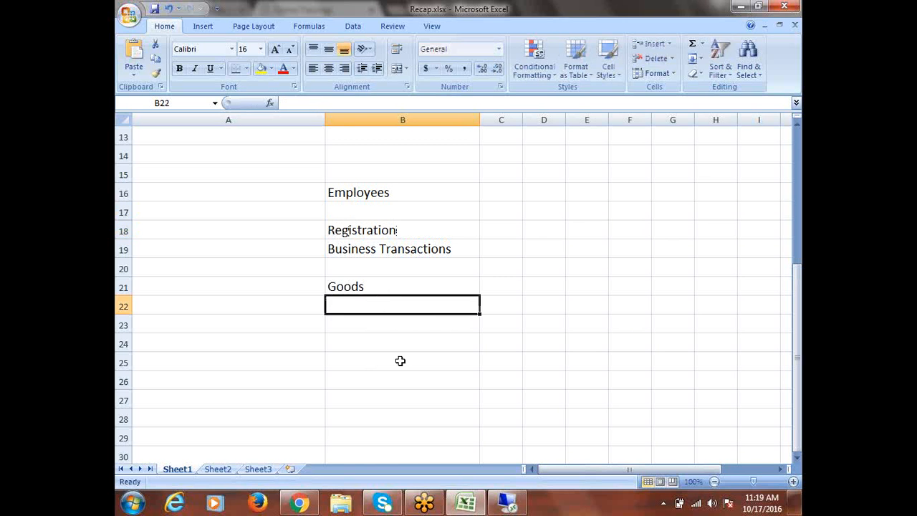
pyautogui.click(376, 192)
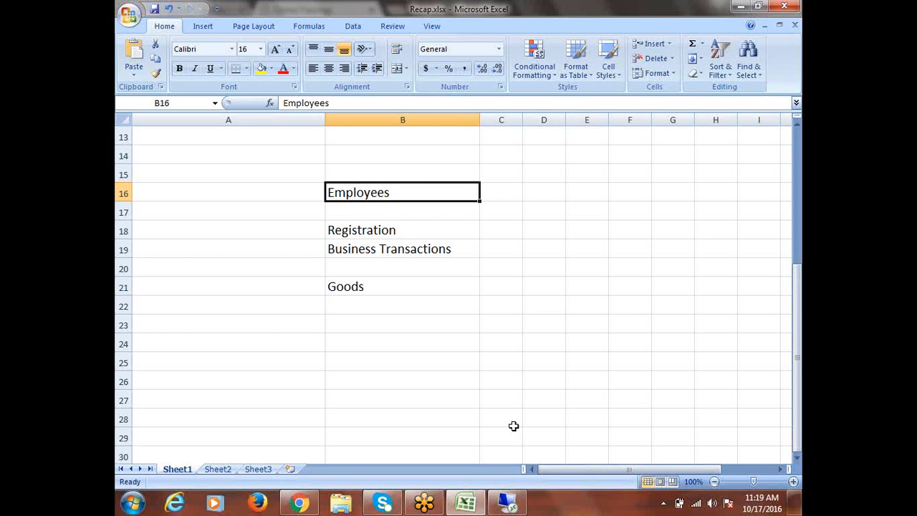
pyautogui.click(364, 229)
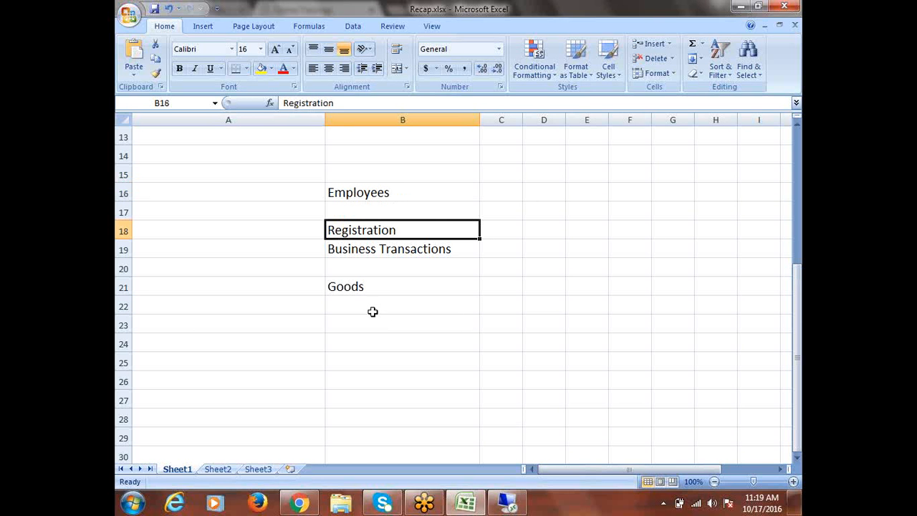
pyautogui.click(364, 254)
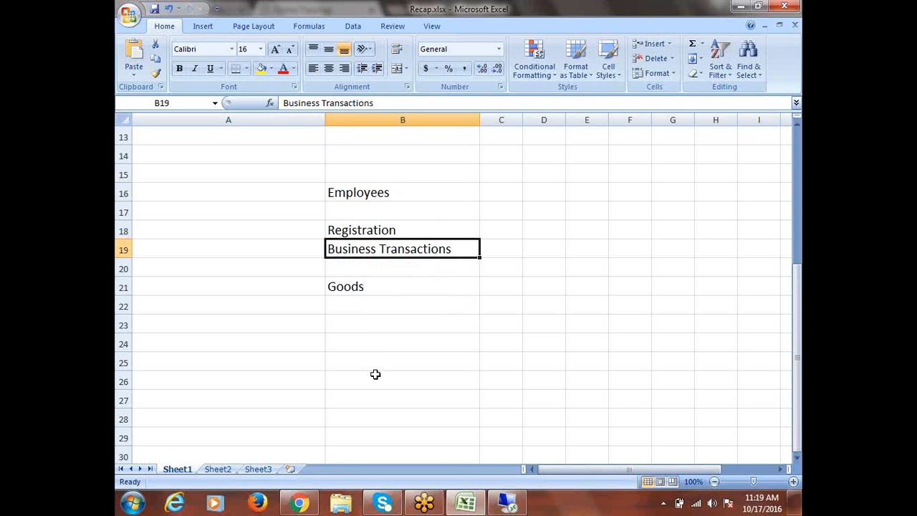
pyautogui.click(375, 285)
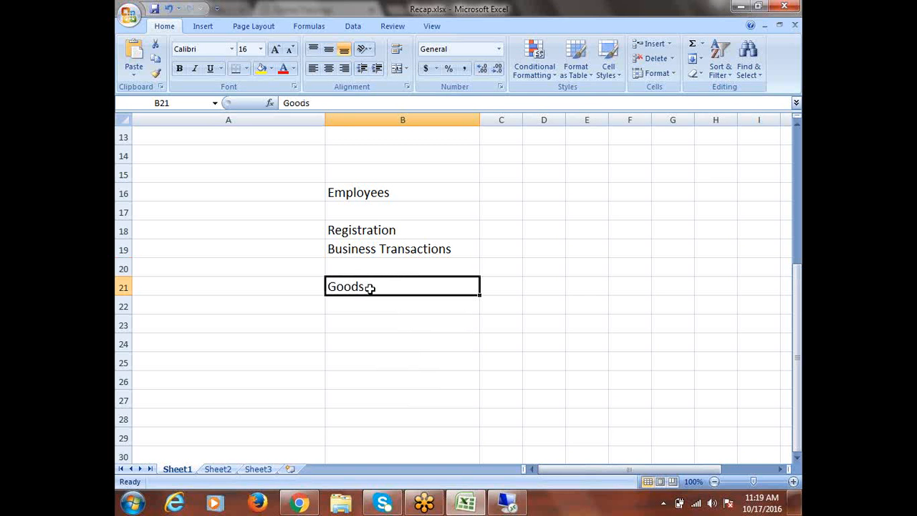
pyautogui.moveTo(373, 195); pyautogui.dragTo(380, 278)
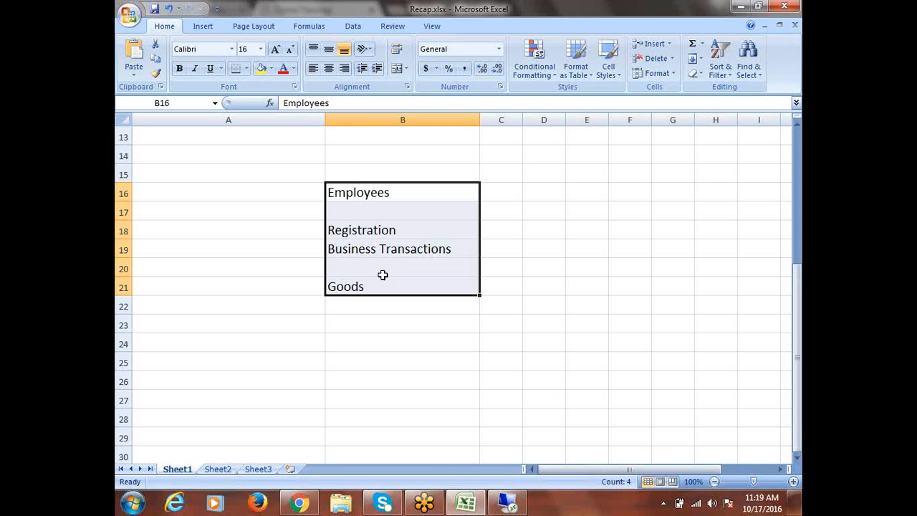
pyautogui.click(349, 251)
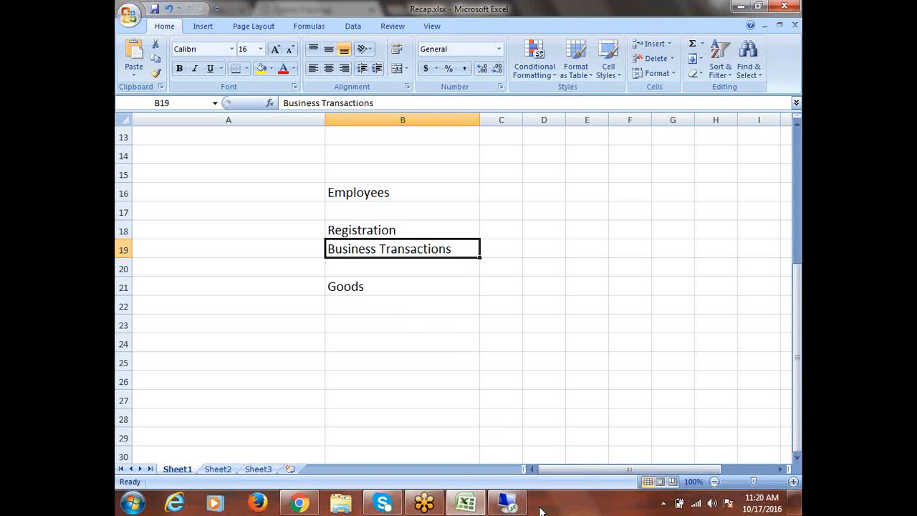
pyautogui.click(349, 289)
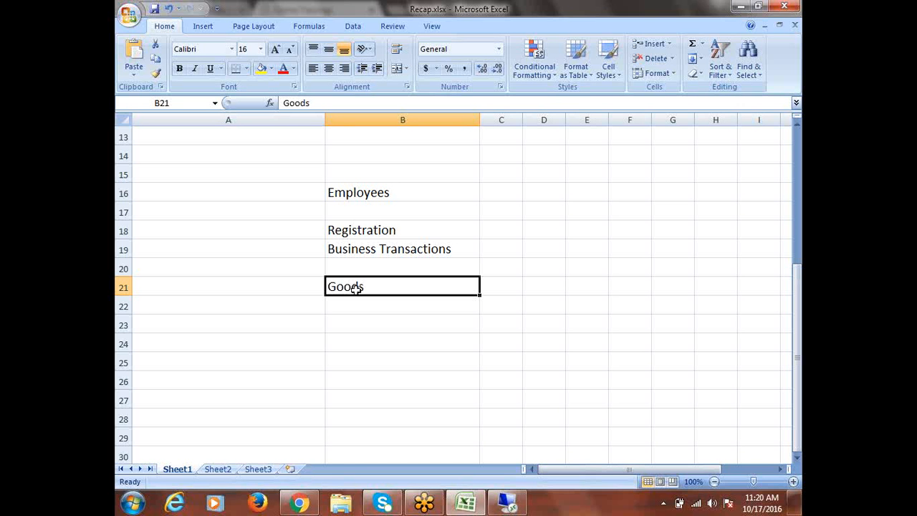
pyautogui.click(371, 195)
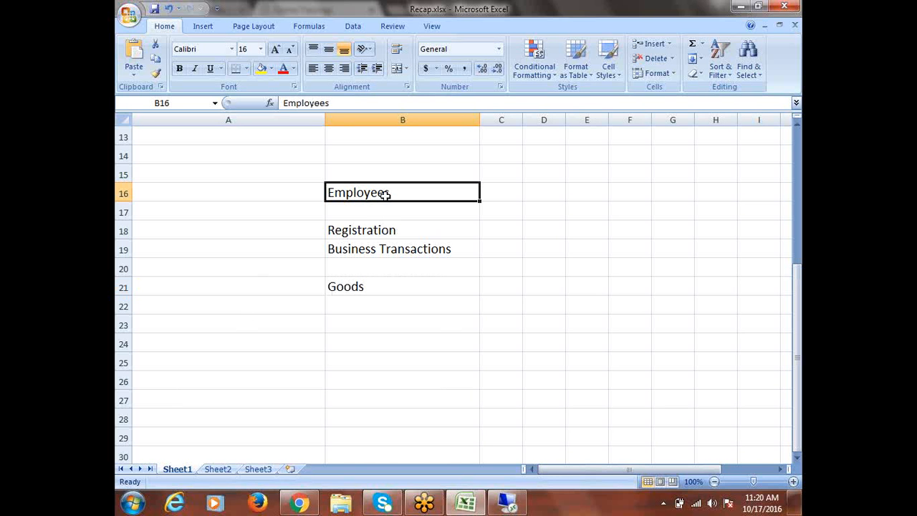
pyautogui.click(390, 233)
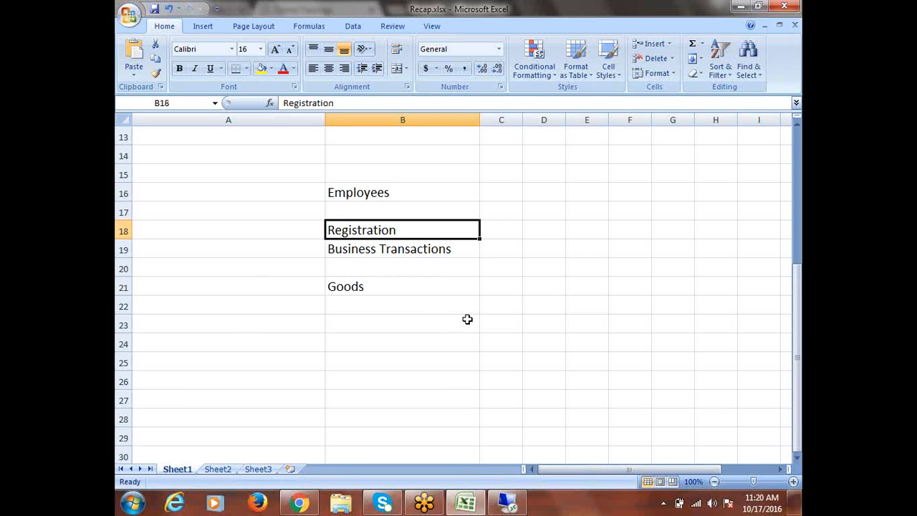
pyautogui.moveTo(375, 194); pyautogui.dragTo(380, 280)
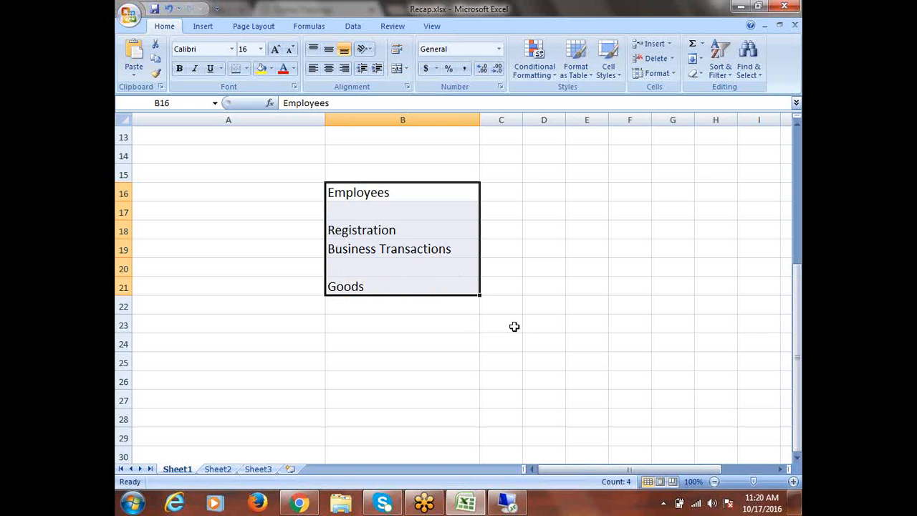
pyautogui.click(377, 196)
pyautogui.click(392, 234)
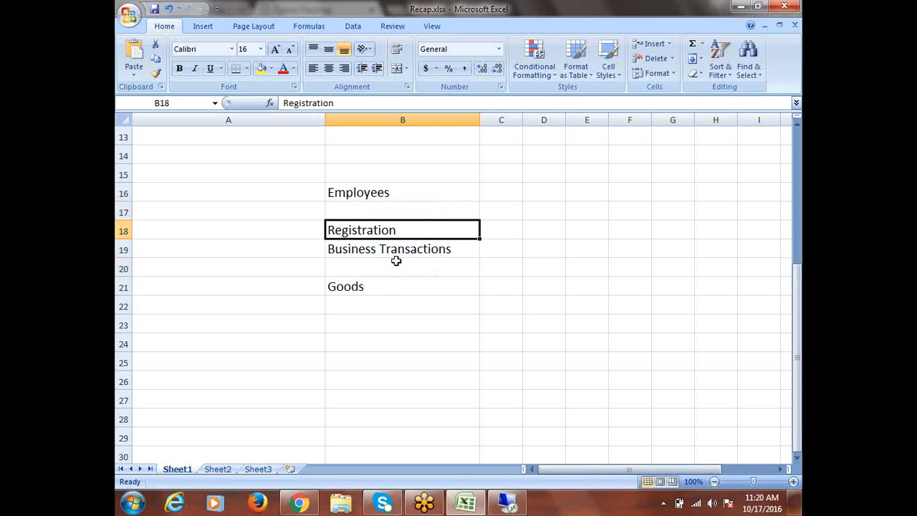
pyautogui.click(375, 248)
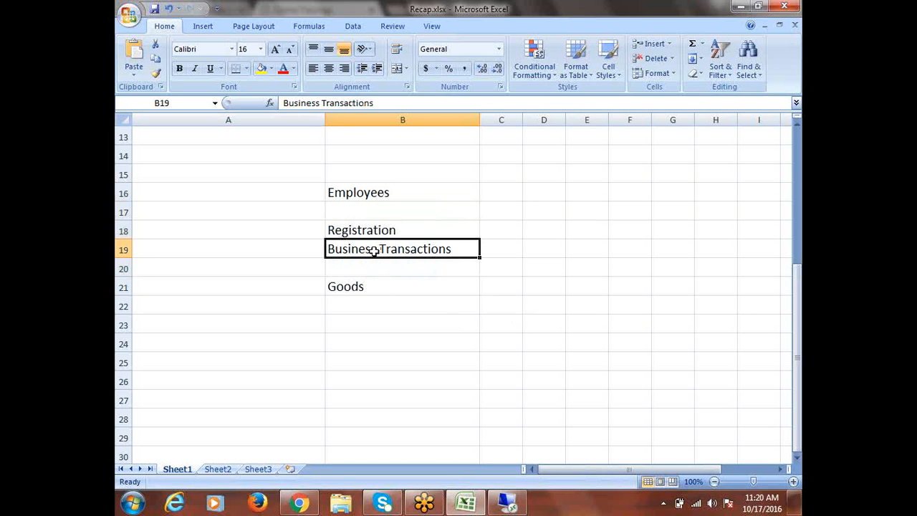
pyautogui.click(361, 288)
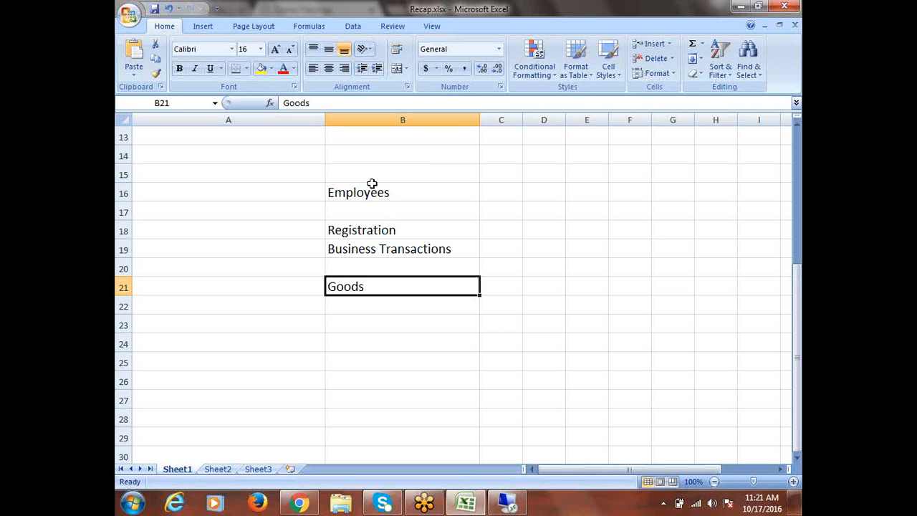
pyautogui.moveTo(377, 192); pyautogui.dragTo(389, 280)
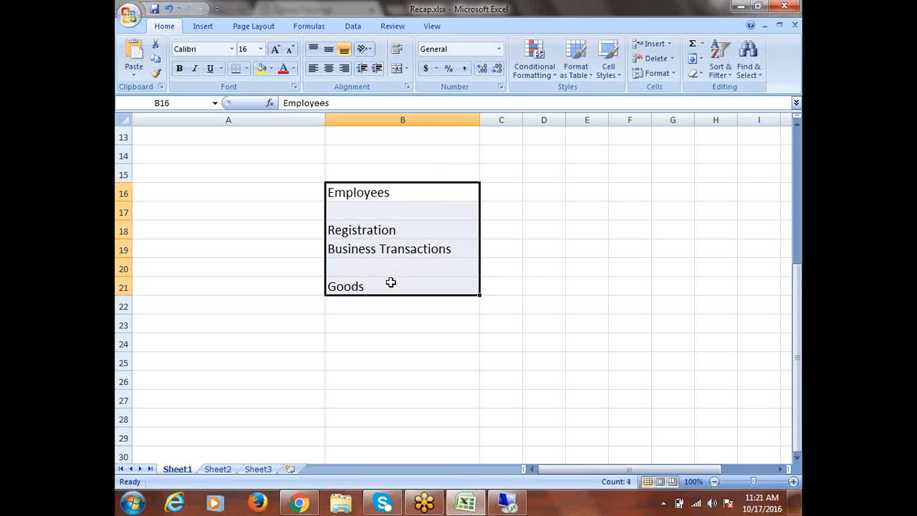
pyautogui.click(359, 161)
# - Enter the yellow-filled heading 'Orgnization Information' in B14, then select Employees through Goods
pyautogui.write('Or')
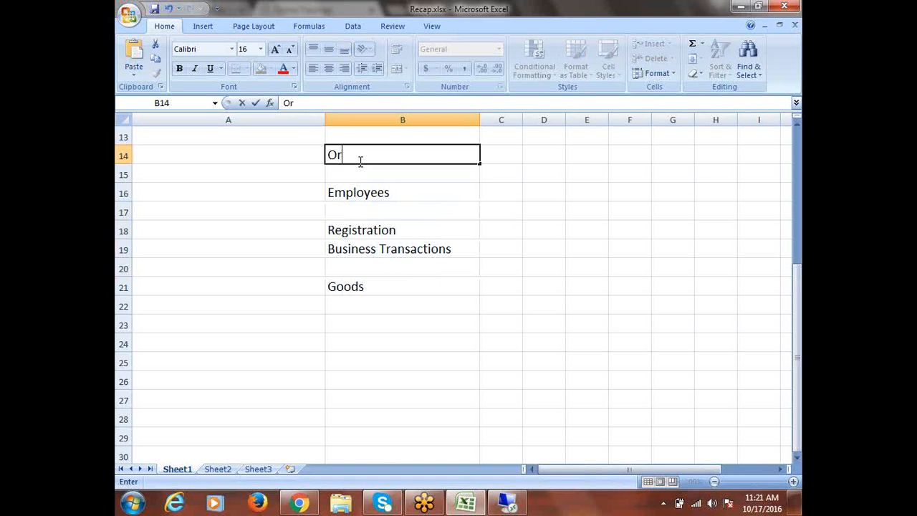
pyautogui.write('gnization Information')
pyautogui.hotkey('ctrl', 'Return')
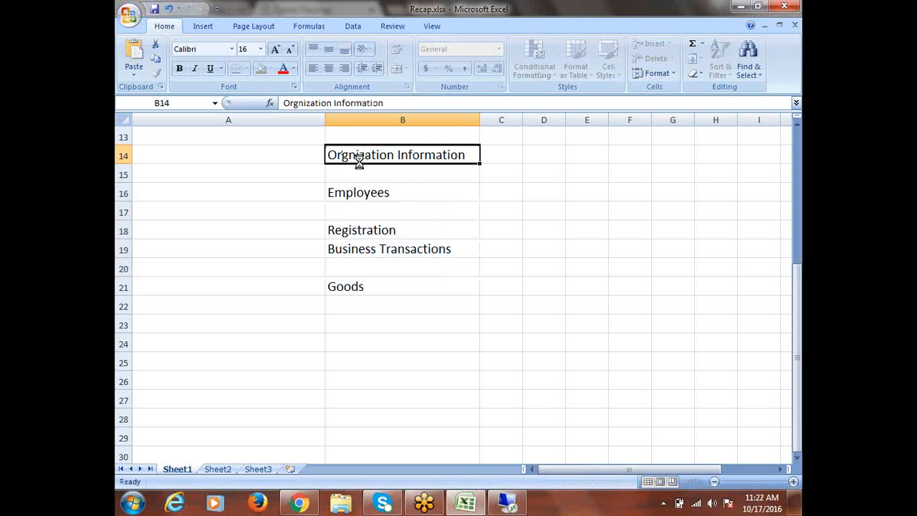
pyautogui.click(262, 68)
pyautogui.click(432, 187)
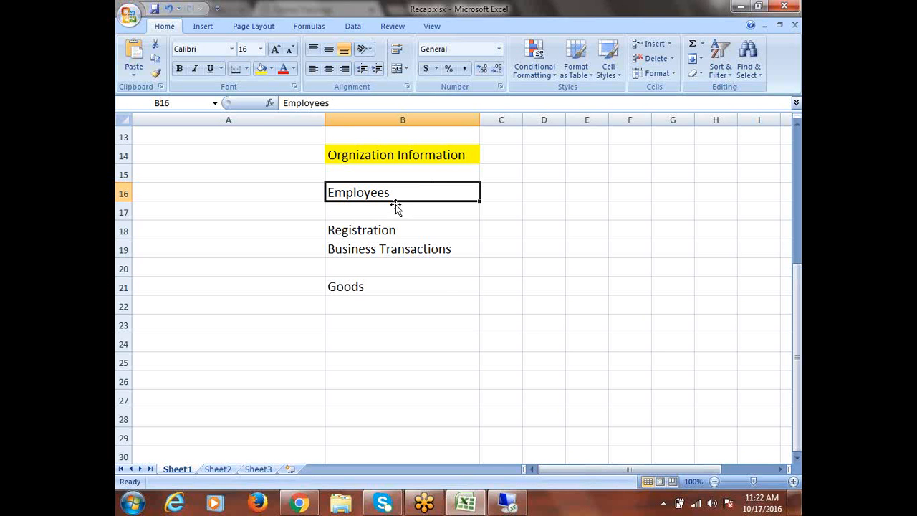
pyautogui.moveTo(394, 193); pyautogui.dragTo(402, 284)
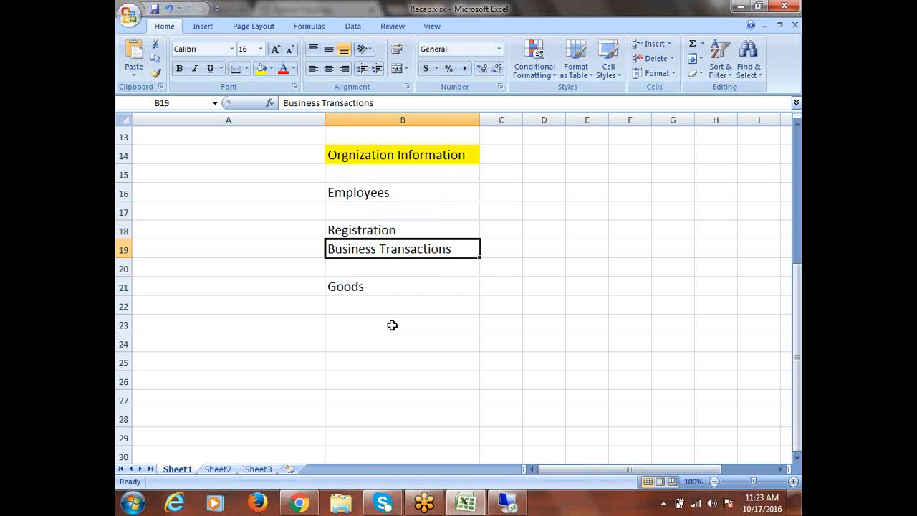
pyautogui.click(356, 289)
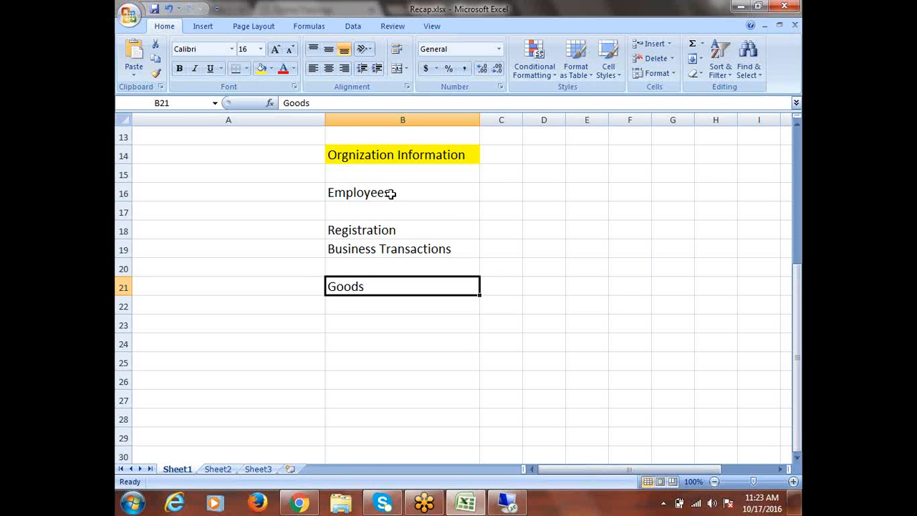
pyautogui.moveTo(388, 195); pyautogui.dragTo(408, 286)
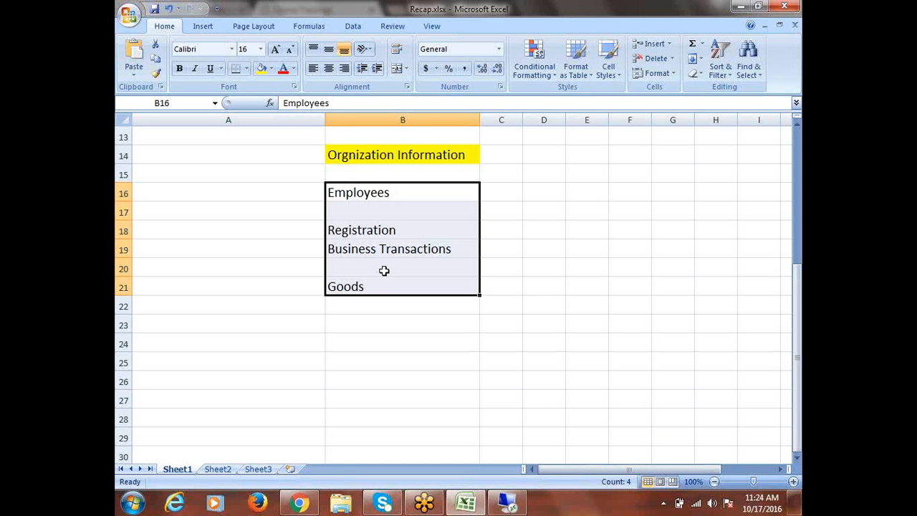
pyautogui.click(370, 251)
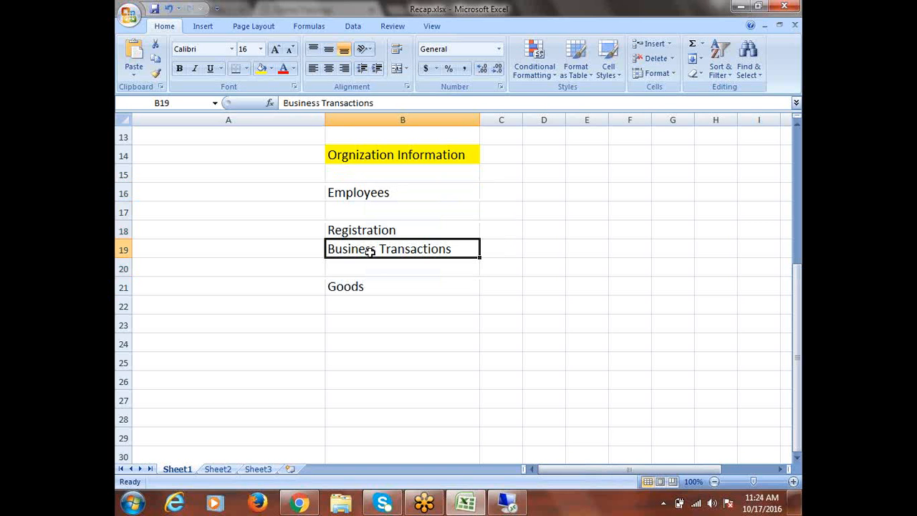
pyautogui.click(359, 291)
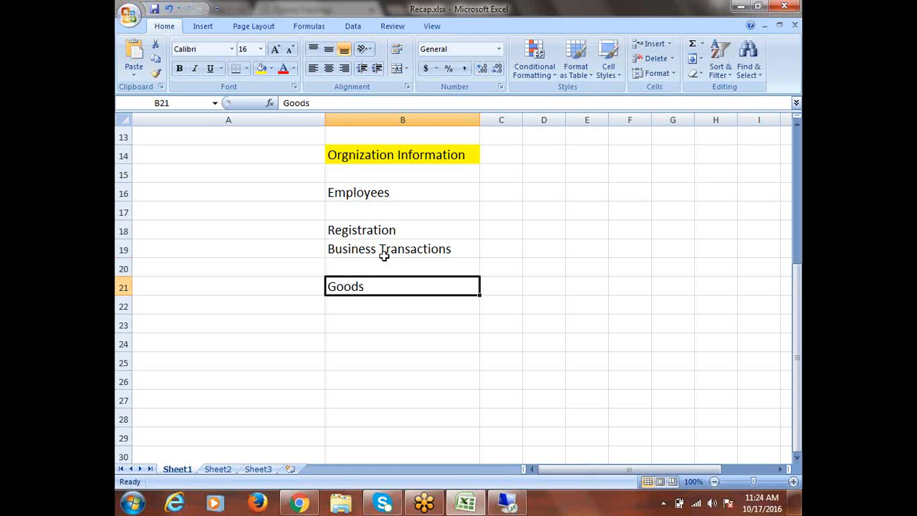
pyautogui.moveTo(384, 256); pyautogui.dragTo(381, 285)
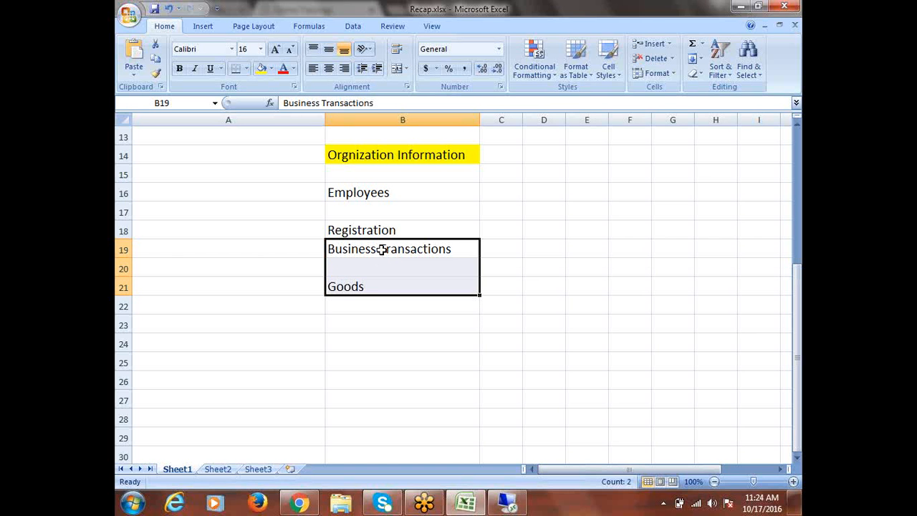
pyautogui.click(380, 252)
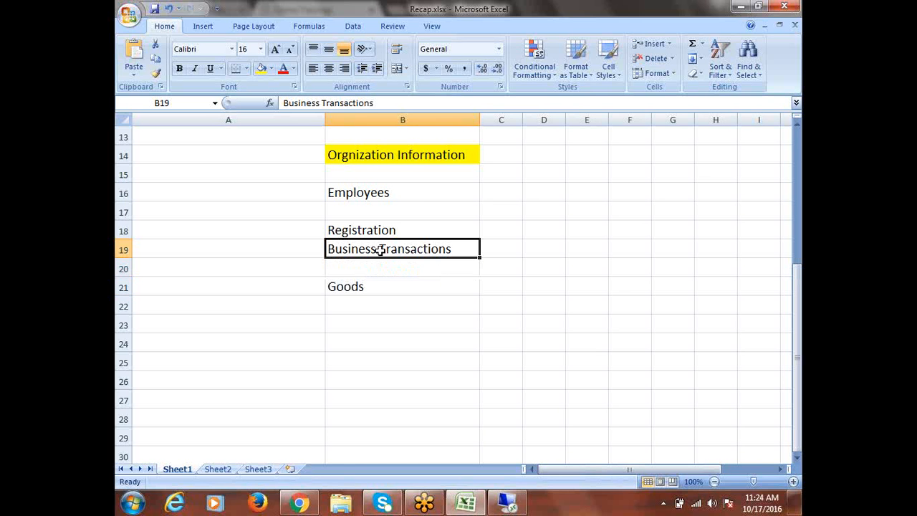
pyautogui.click(366, 231)
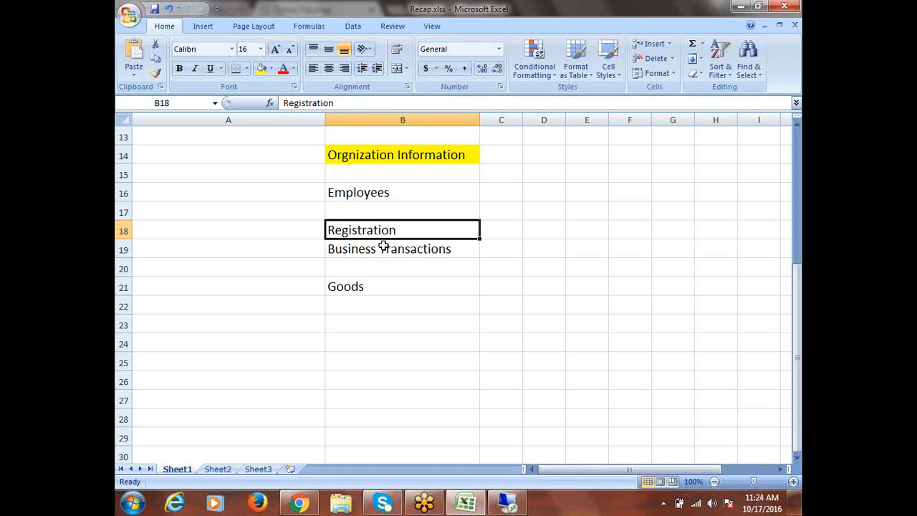
pyautogui.moveTo(378, 246); pyautogui.dragTo(385, 285)
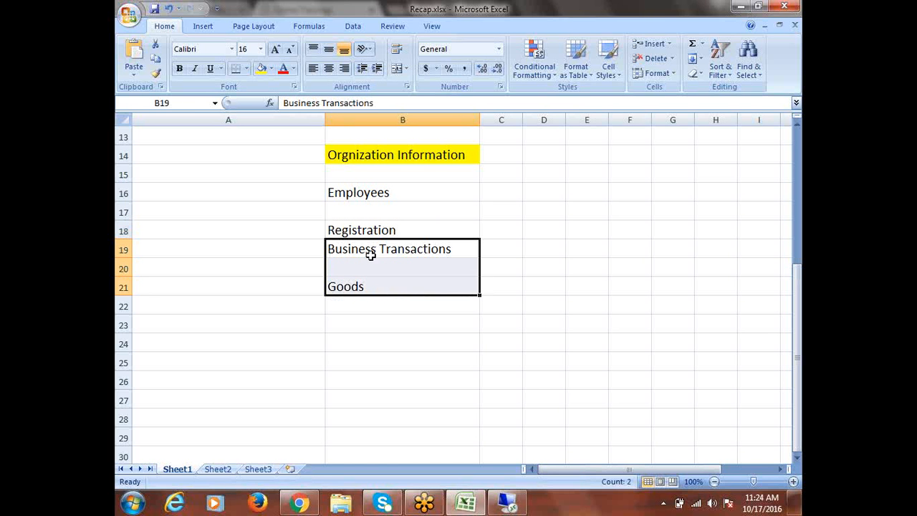
pyautogui.click(353, 193)
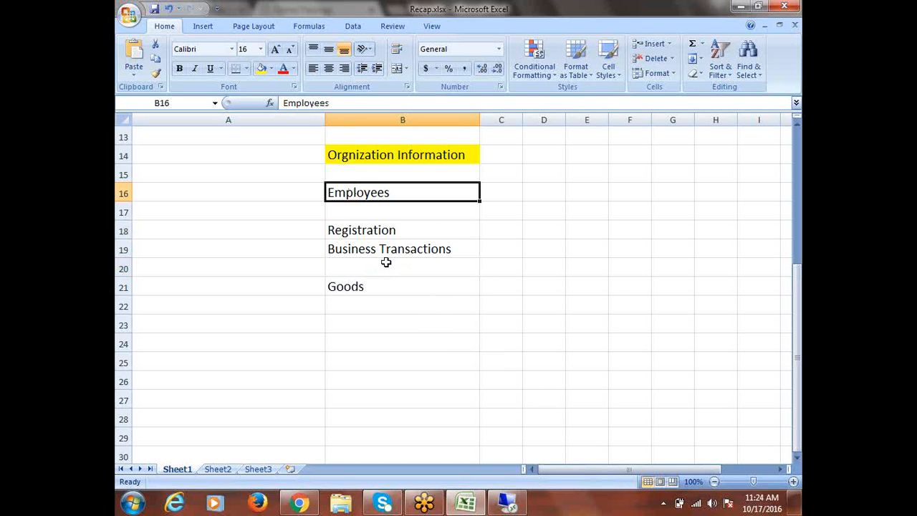
pyautogui.moveTo(371, 194); pyautogui.dragTo(386, 286)
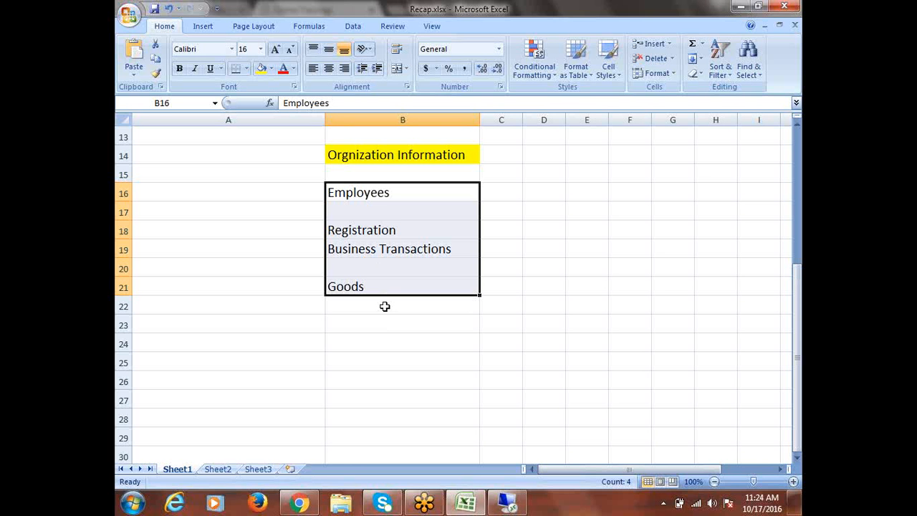
pyautogui.click(385, 198)
pyautogui.click(391, 228)
pyautogui.click(397, 252)
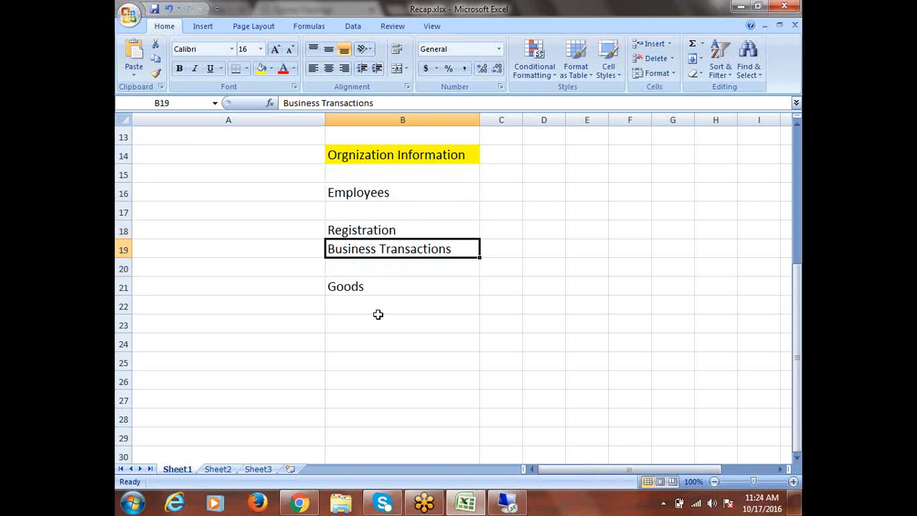
pyautogui.click(356, 291)
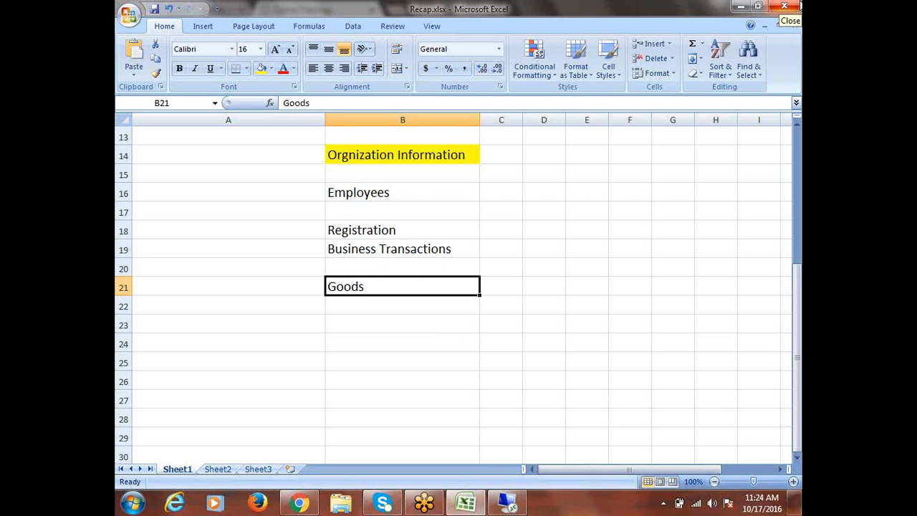
pyautogui.click(242, 194)
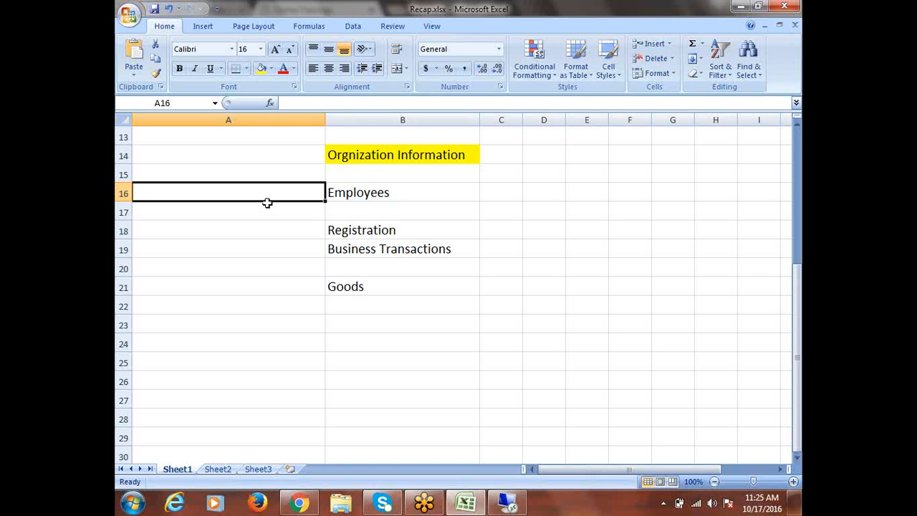
# - Enter 'Business Group (BG)' in cell A16 and commit it
pyautogui.write('Business')
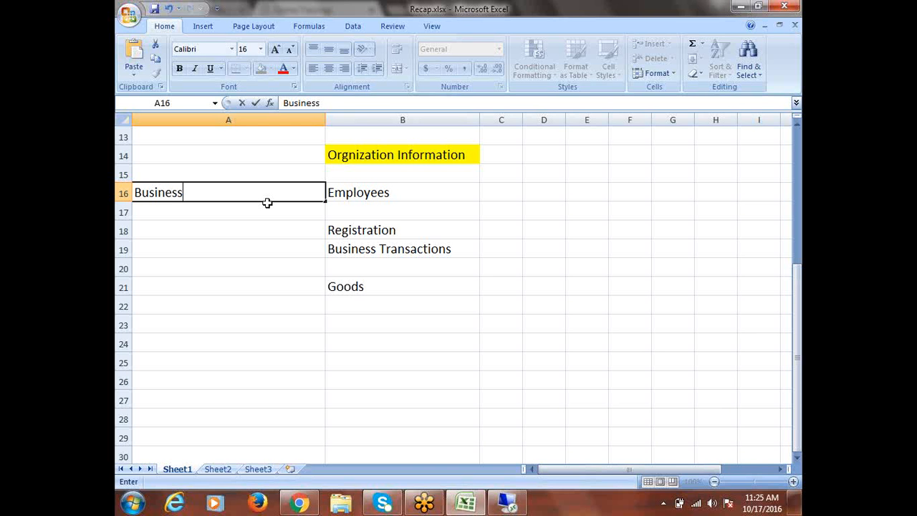
pyautogui.write('Group')
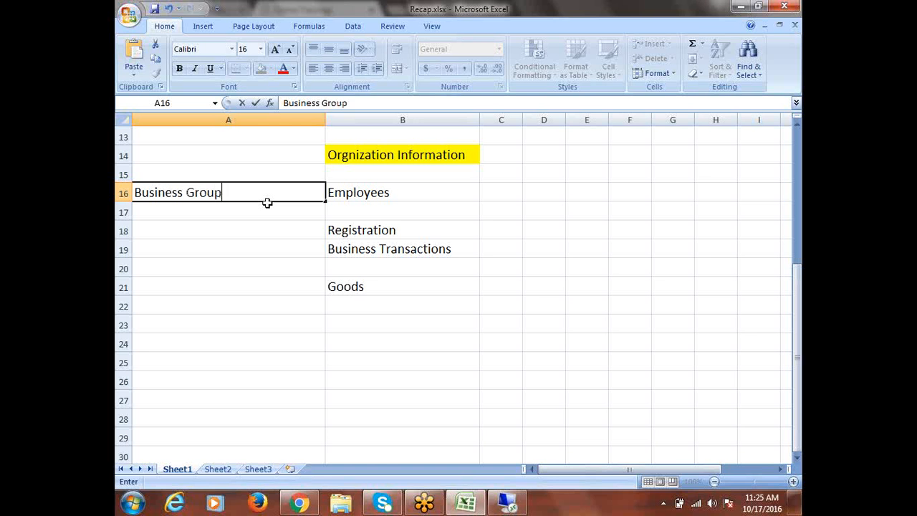
pyautogui.write(' (BG)')
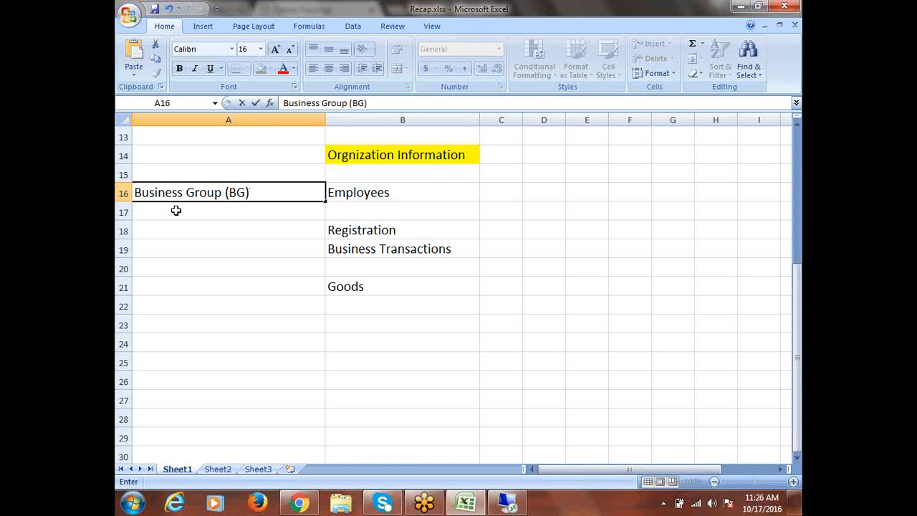
pyautogui.click(176, 209)
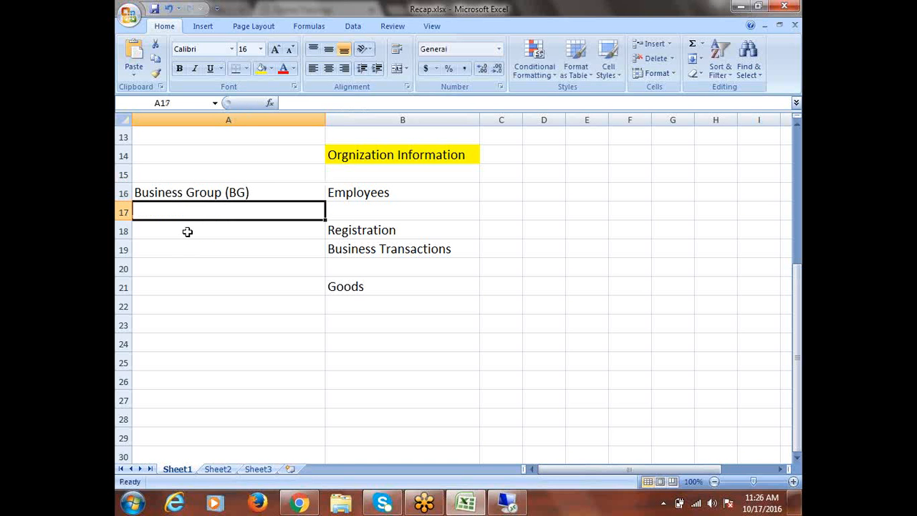
# - Label A18 'Legal Entity (LE)' and A19 'Operating Unit (OU)'
pyautogui.click(186, 231)
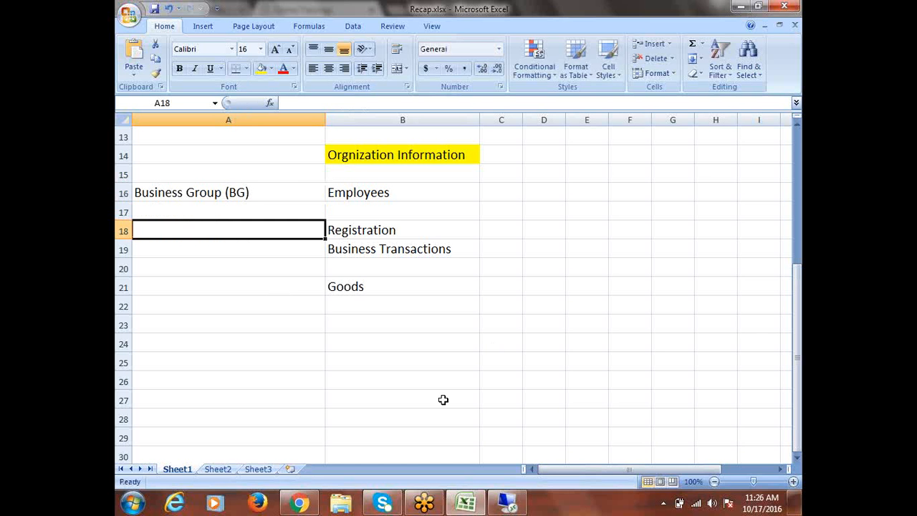
pyautogui.write('Legal ')
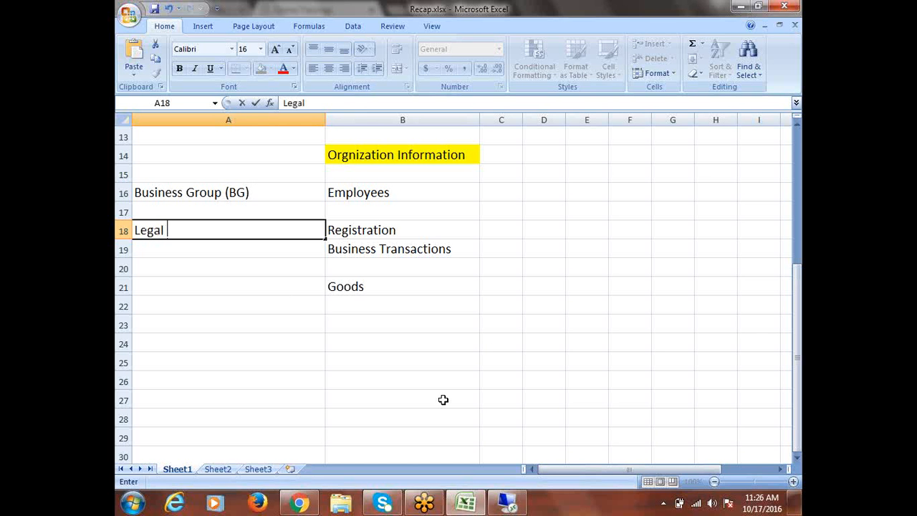
pyautogui.write('Entity')
pyautogui.write('(')
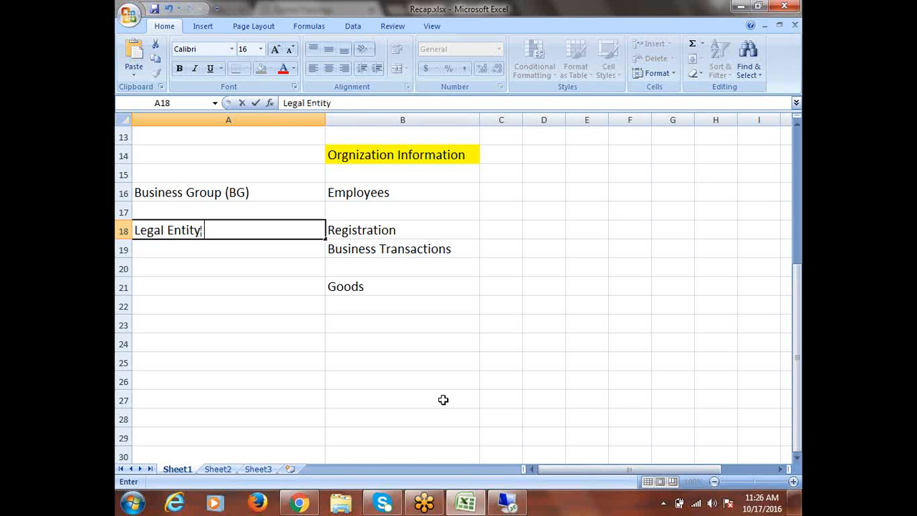
pyautogui.write('LE)')
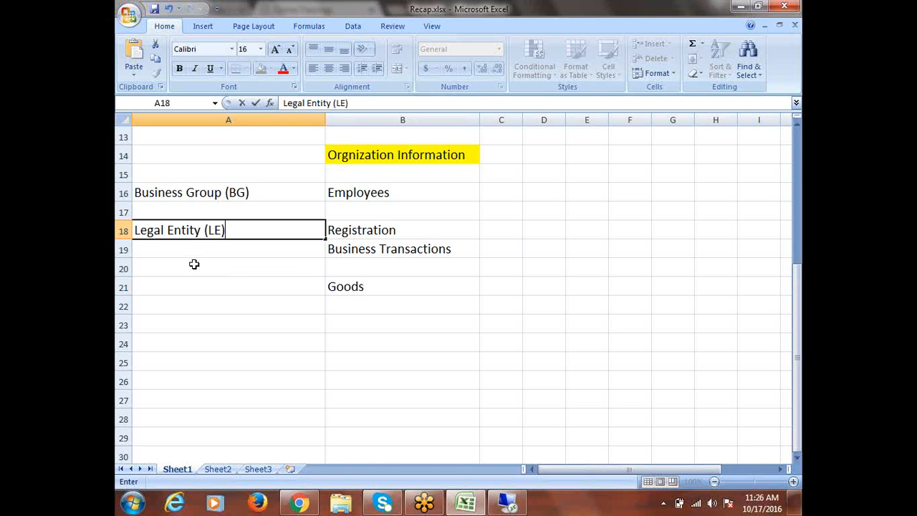
pyautogui.click(179, 258)
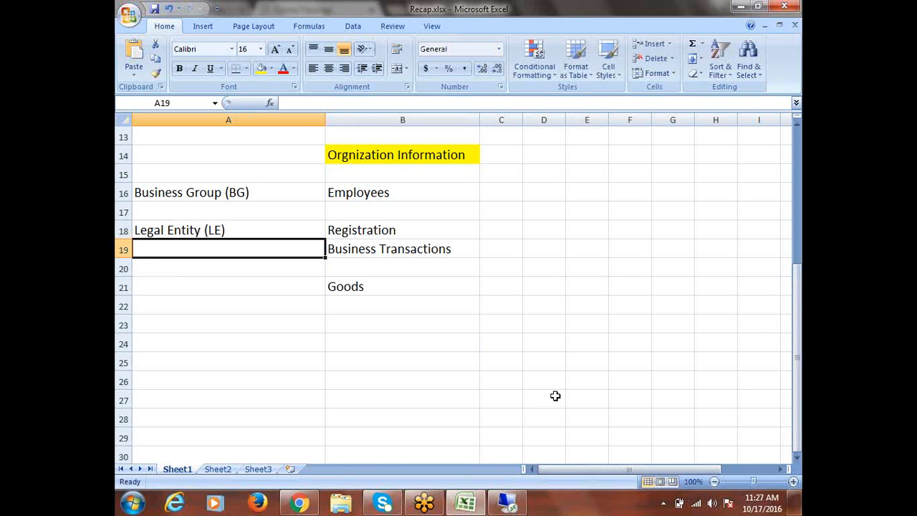
pyautogui.write('Operating ')
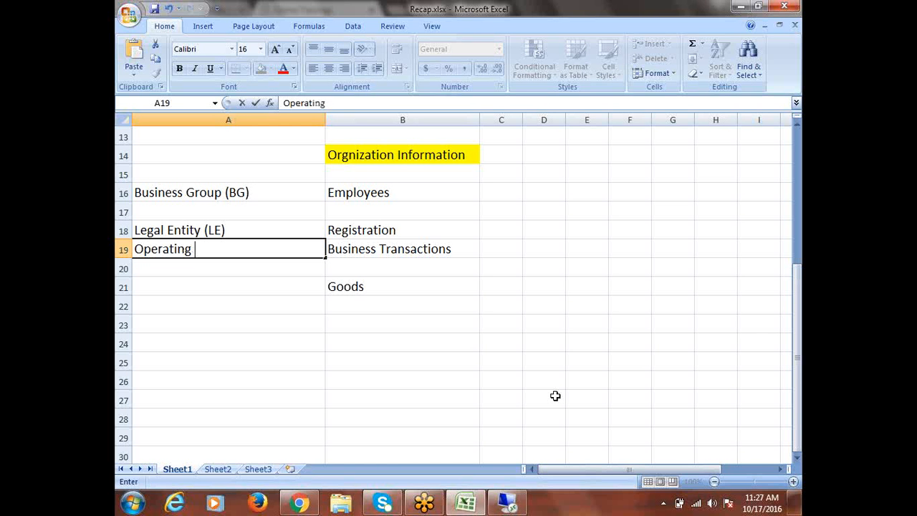
pyautogui.write('Unit (OU)')
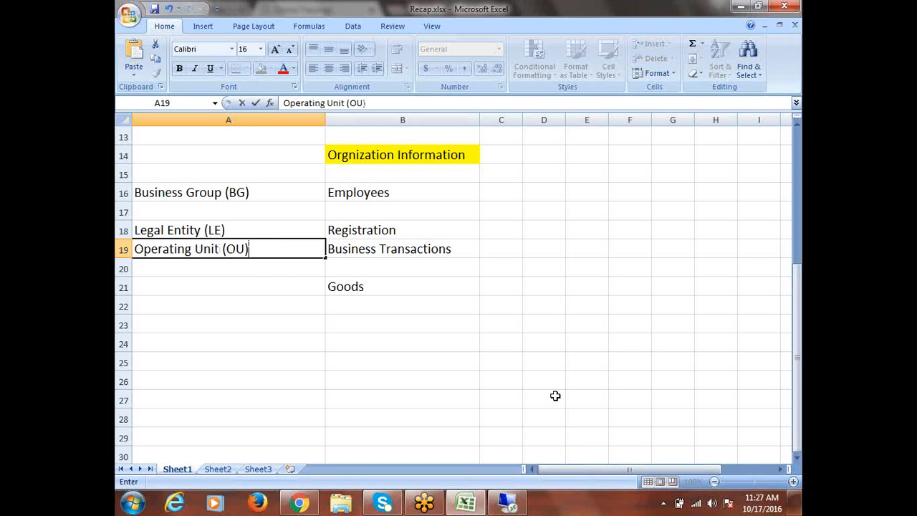
pyautogui.click(264, 289)
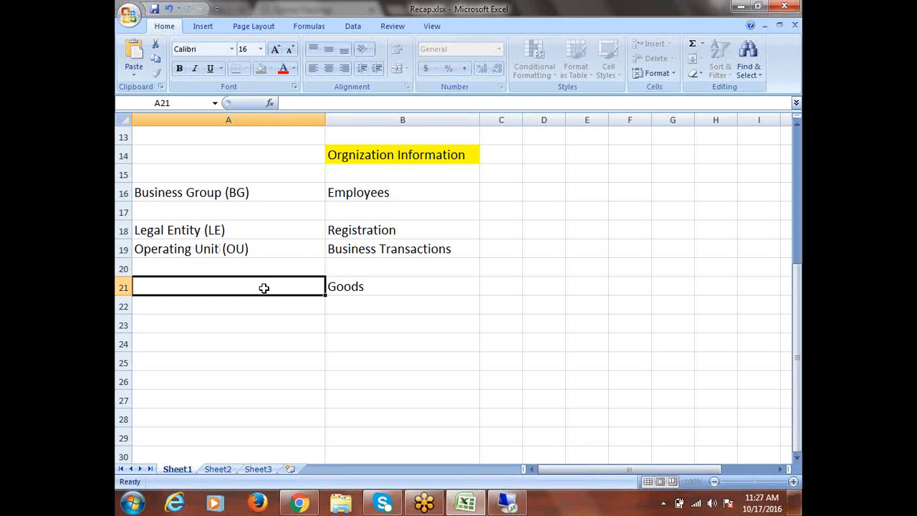
pyautogui.click(235, 254)
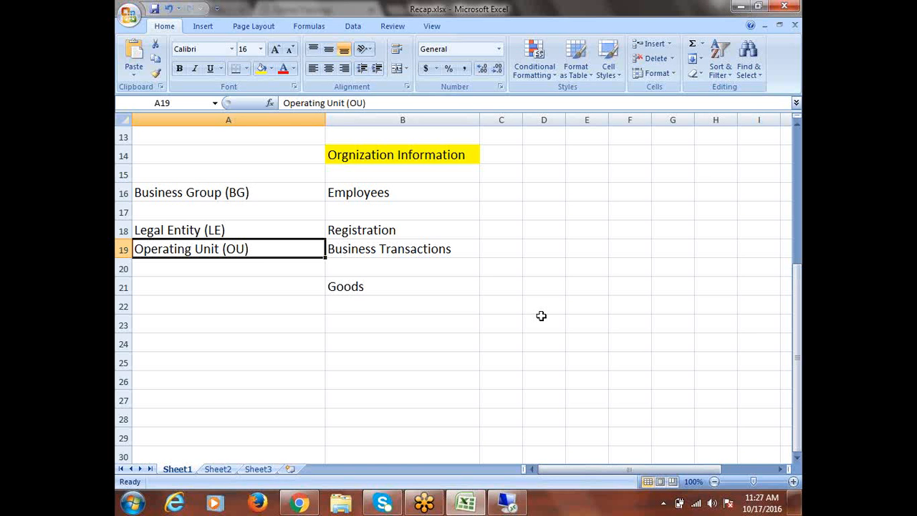
pyautogui.click(200, 288)
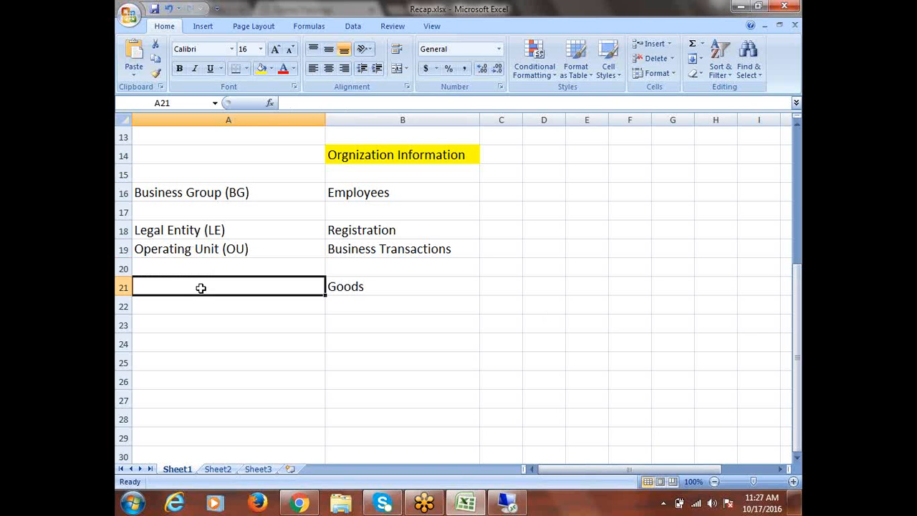
pyautogui.click(368, 201)
pyautogui.click(185, 194)
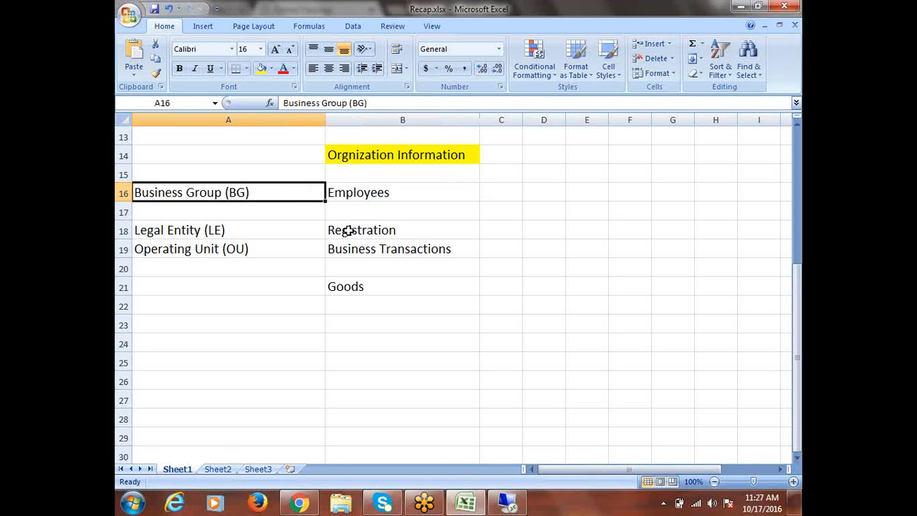
pyautogui.click(176, 236)
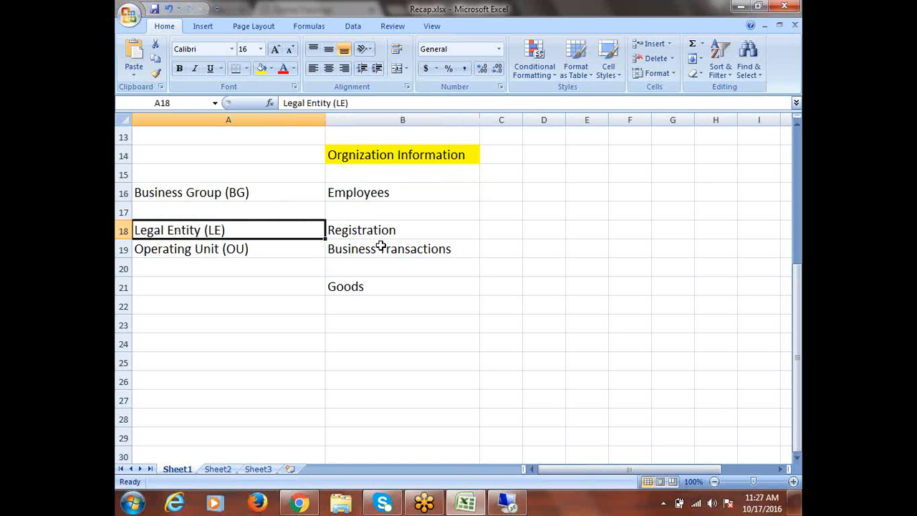
pyautogui.click(197, 251)
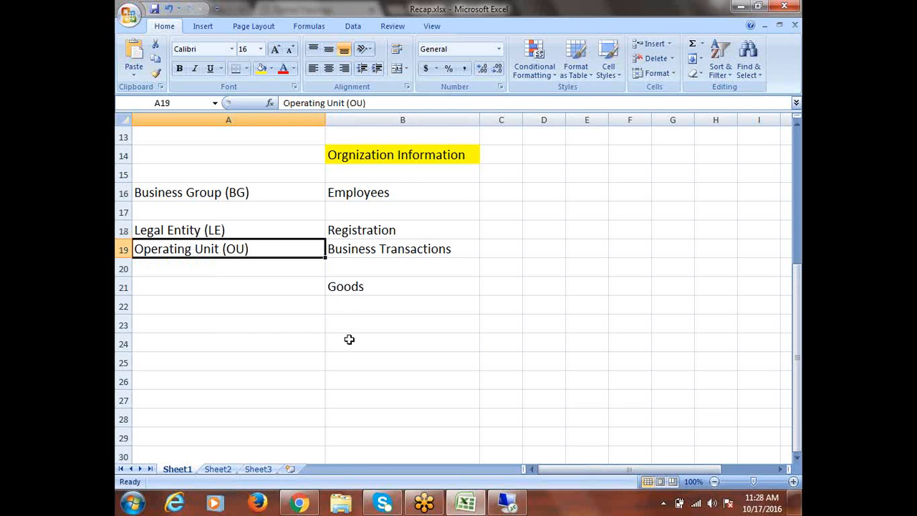
pyautogui.click(343, 291)
pyautogui.click(207, 292)
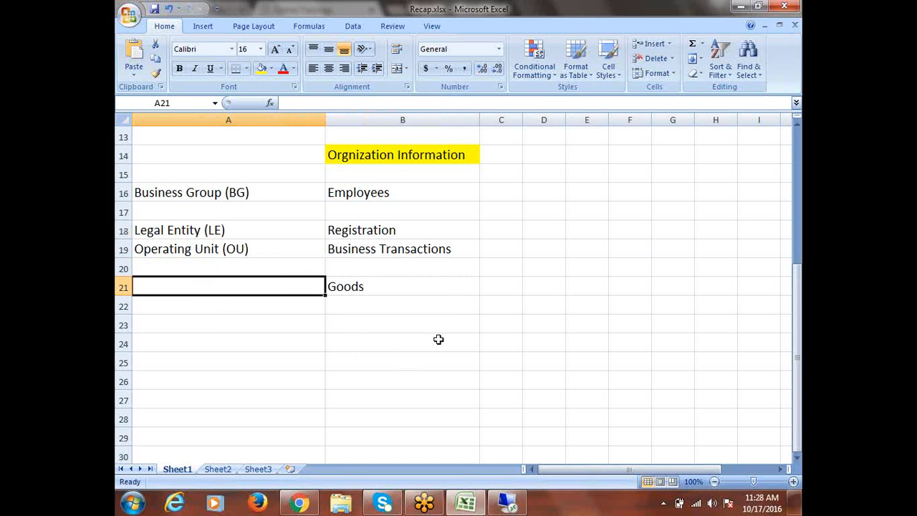
pyautogui.write('Invento')
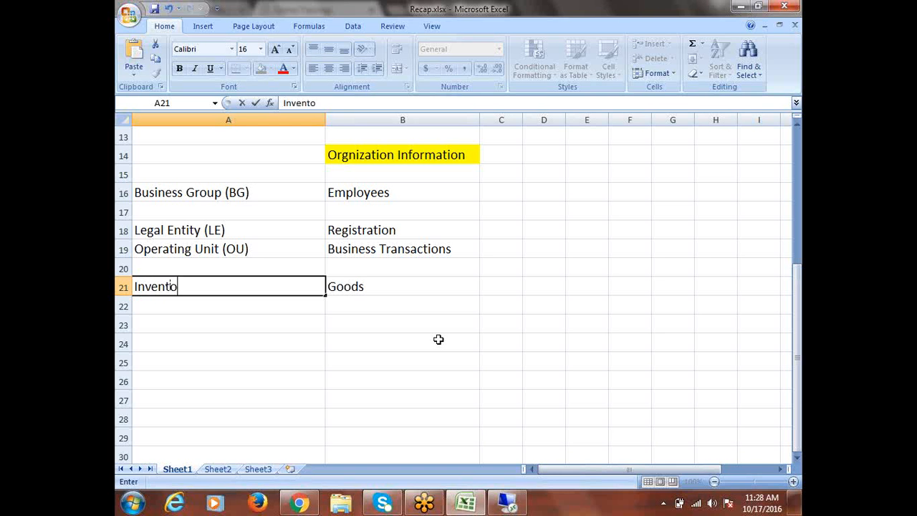
pyautogui.write('ry Organiza')
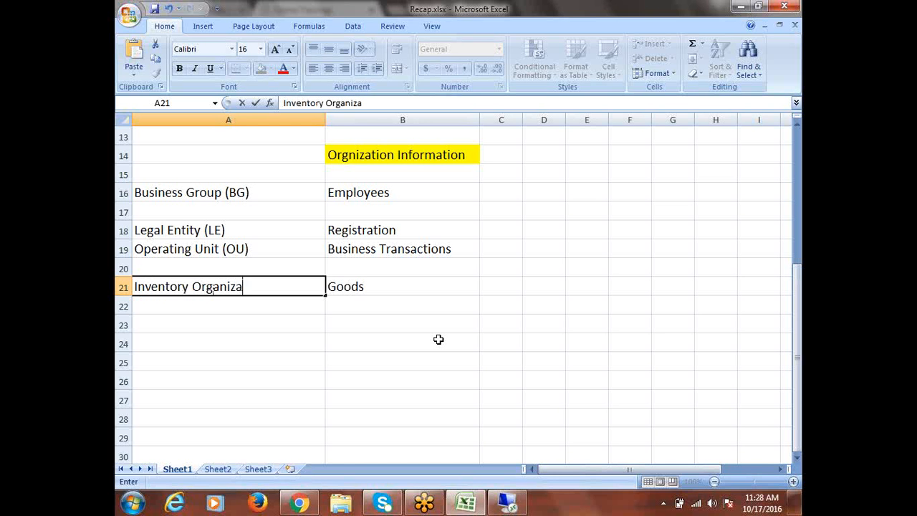
pyautogui.write('tion (IO)')
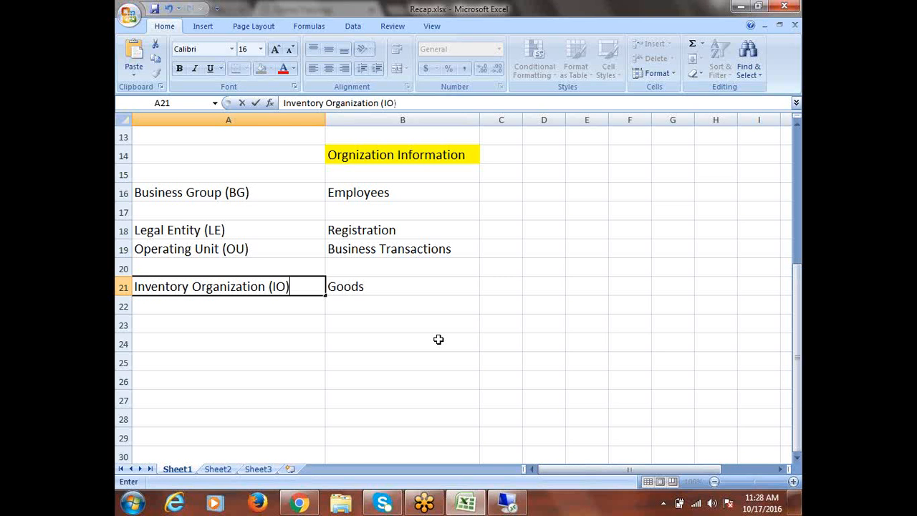
# - Commit 'Inventory Organization (IO)' in A21 by clicking cell D22
pyautogui.click(540, 301)
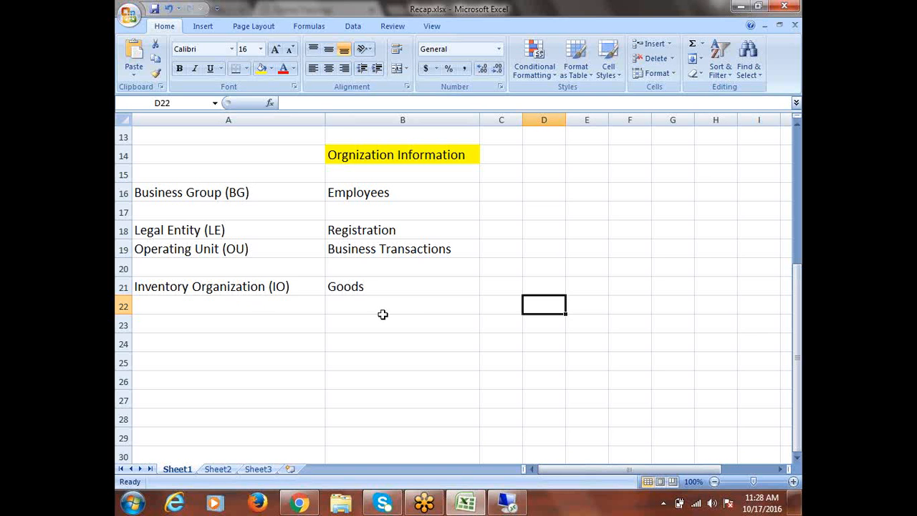
pyautogui.click(371, 251)
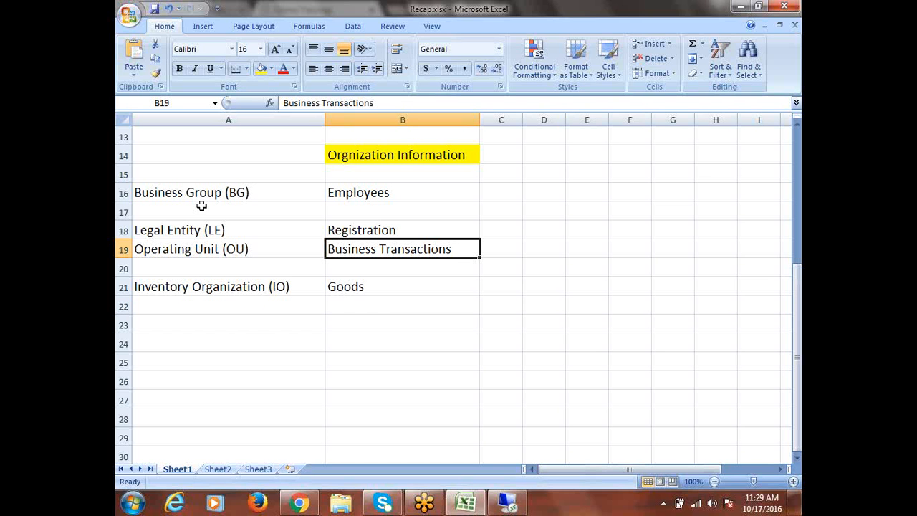
pyautogui.moveTo(381, 190); pyautogui.dragTo(407, 287)
pyautogui.moveTo(189, 201); pyautogui.dragTo(212, 288)
pyautogui.click(198, 287)
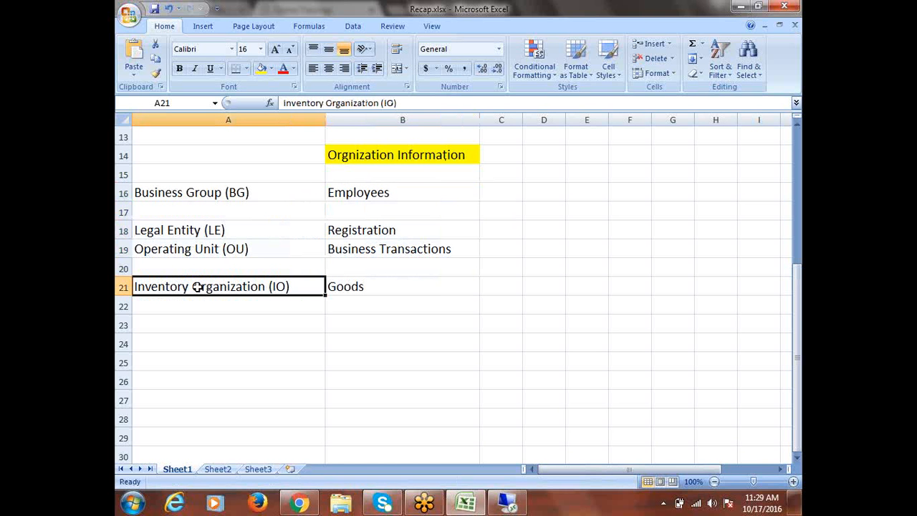
pyautogui.click(188, 248)
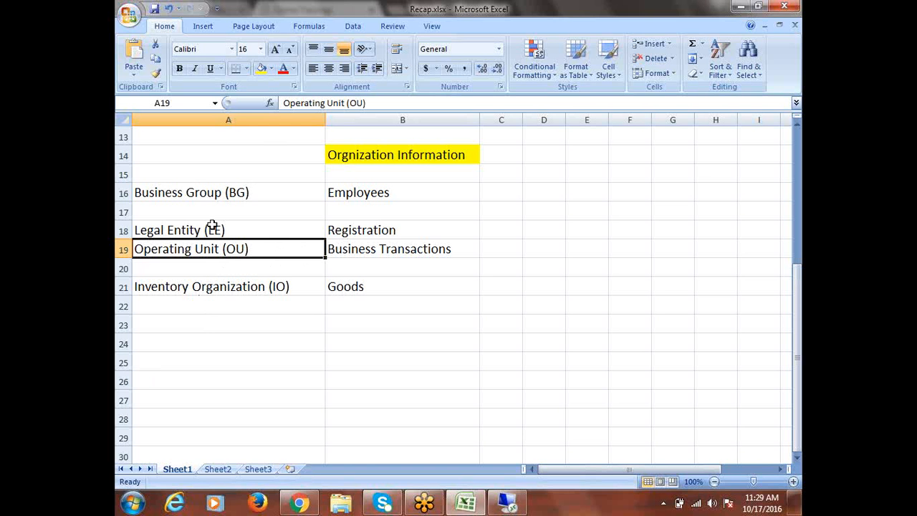
pyautogui.click(213, 225)
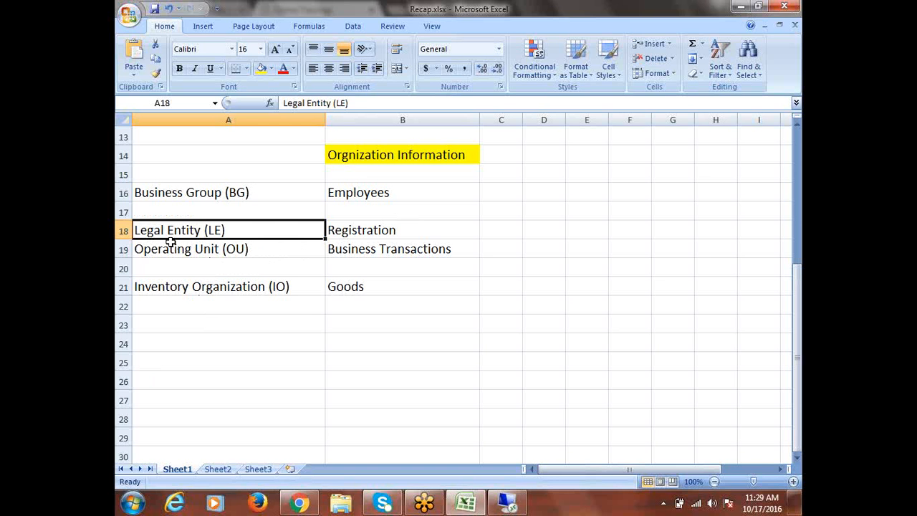
pyautogui.click(173, 192)
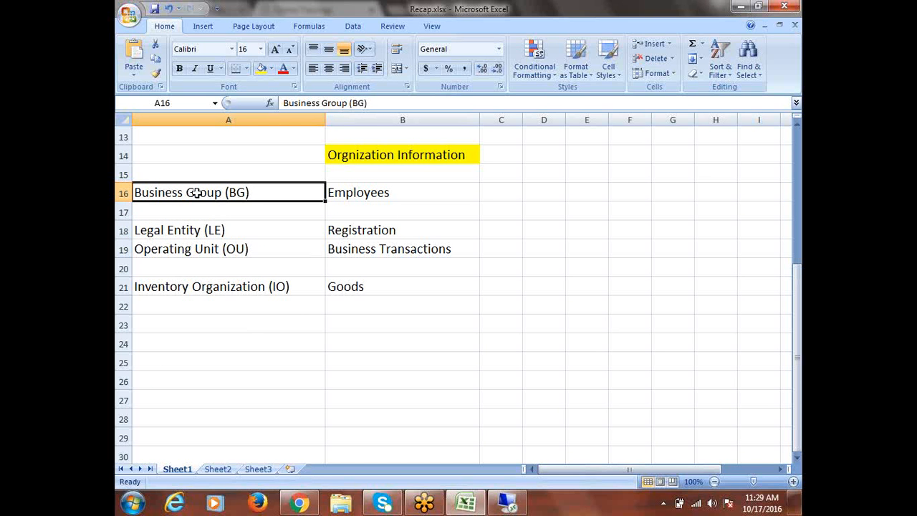
pyautogui.moveTo(198, 194); pyautogui.dragTo(205, 287)
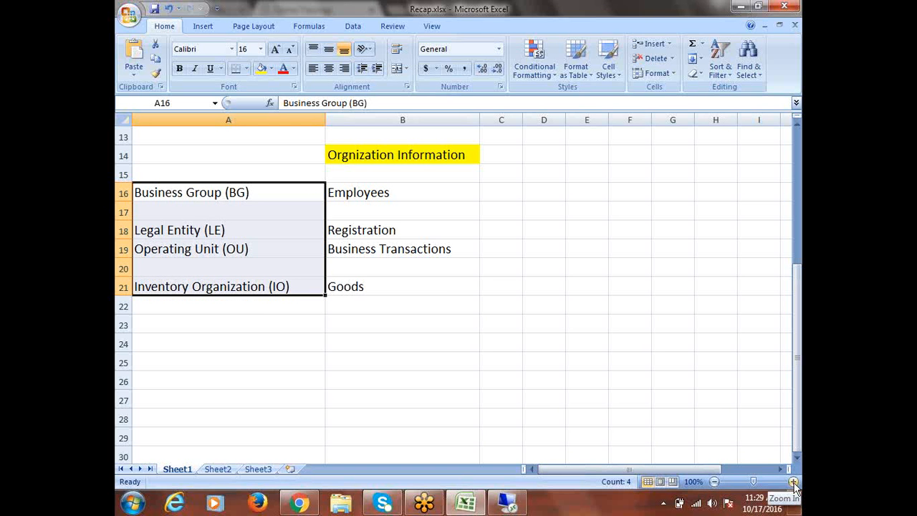
pyautogui.click(202, 212)
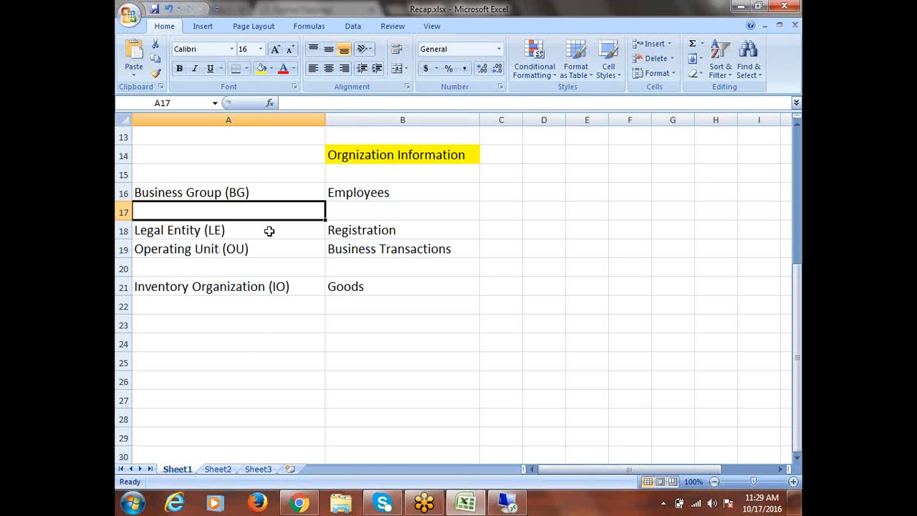
pyautogui.click(364, 193)
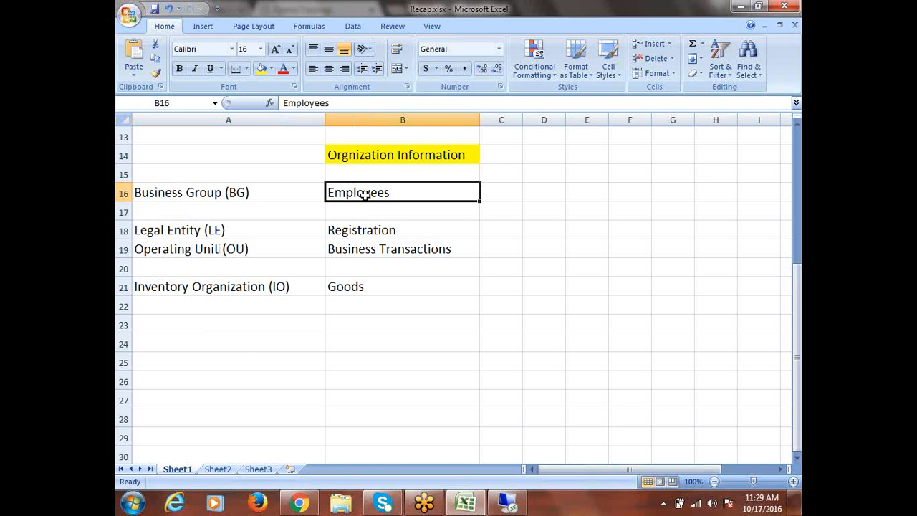
pyautogui.click(367, 233)
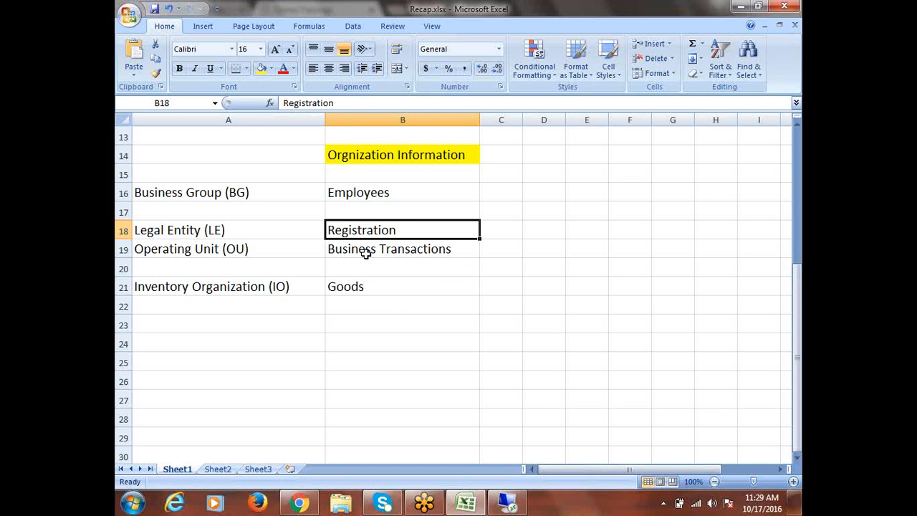
pyautogui.click(366, 251)
pyautogui.click(363, 287)
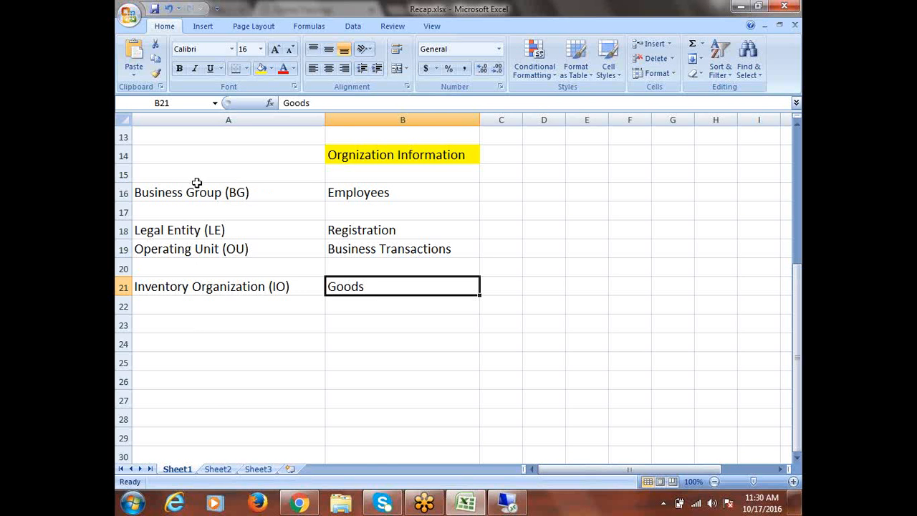
# - Enter 'Primary Ledger (PL)' in A17 and delete the empty row 20
pyautogui.click(180, 214)
pyautogui.write('pr')
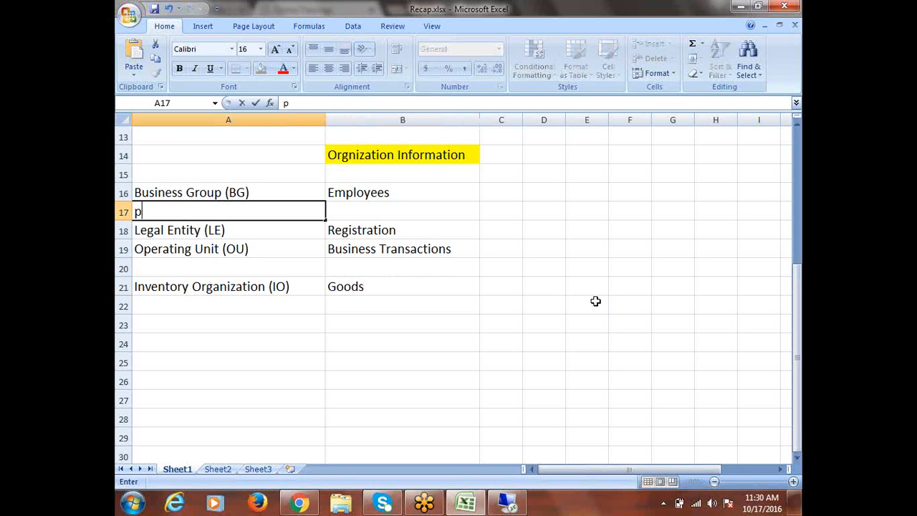
pyautogui.press('BackSpace')
pyautogui.press('BackSpace')
pyautogui.write('Primary Ledge')
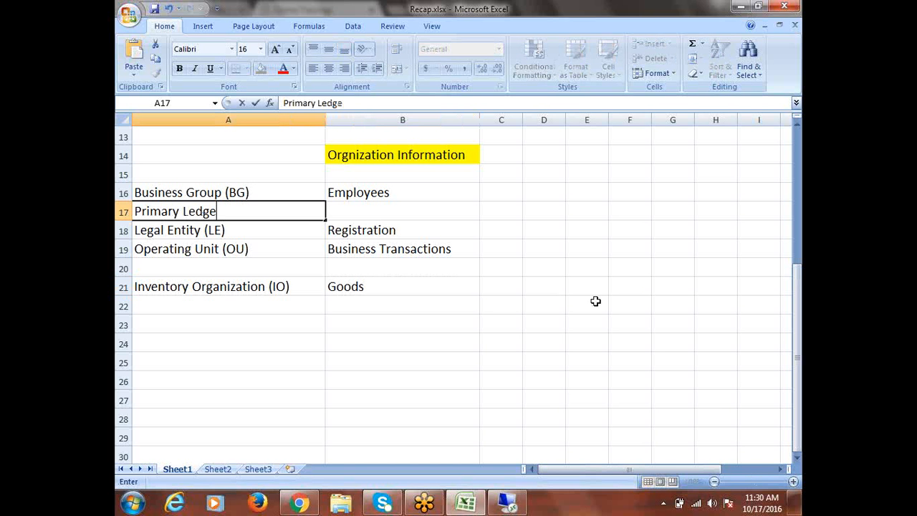
pyautogui.write('r (PL')
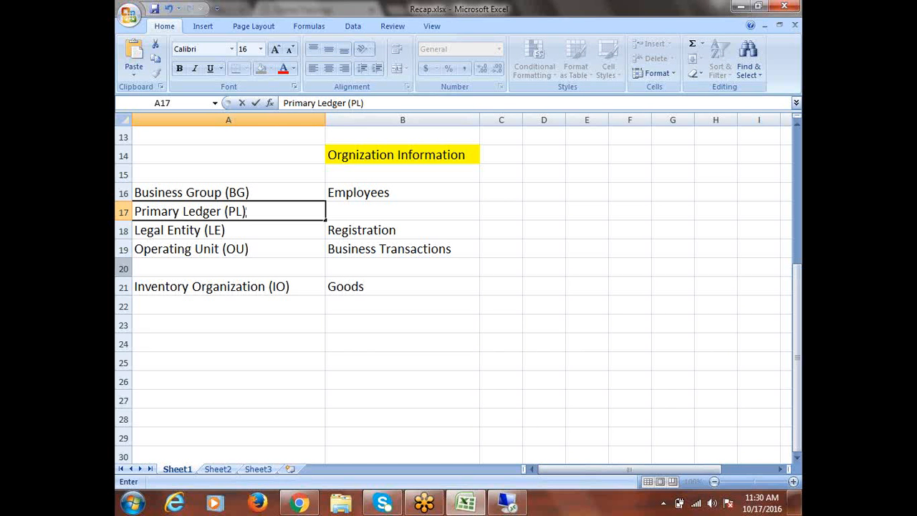
pyautogui.click(123, 268)
pyautogui.rightClick(123, 268)
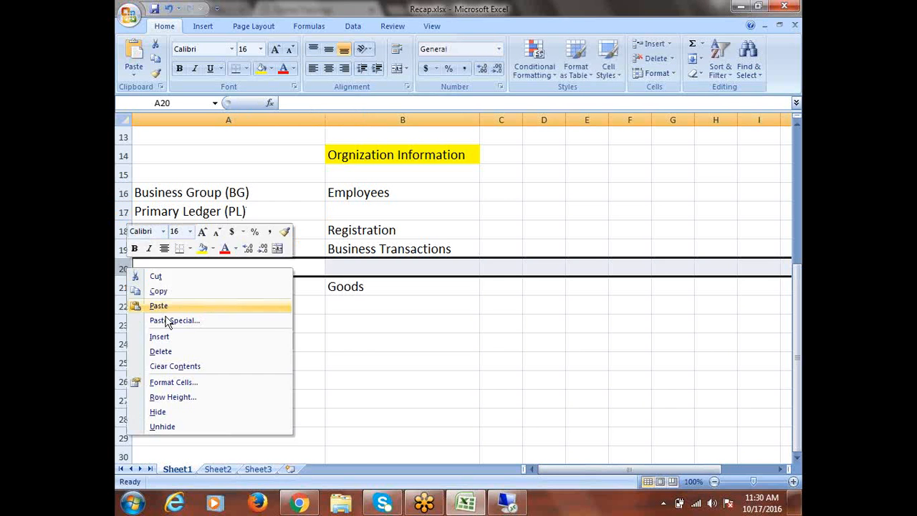
pyautogui.click(172, 351)
pyautogui.click(353, 304)
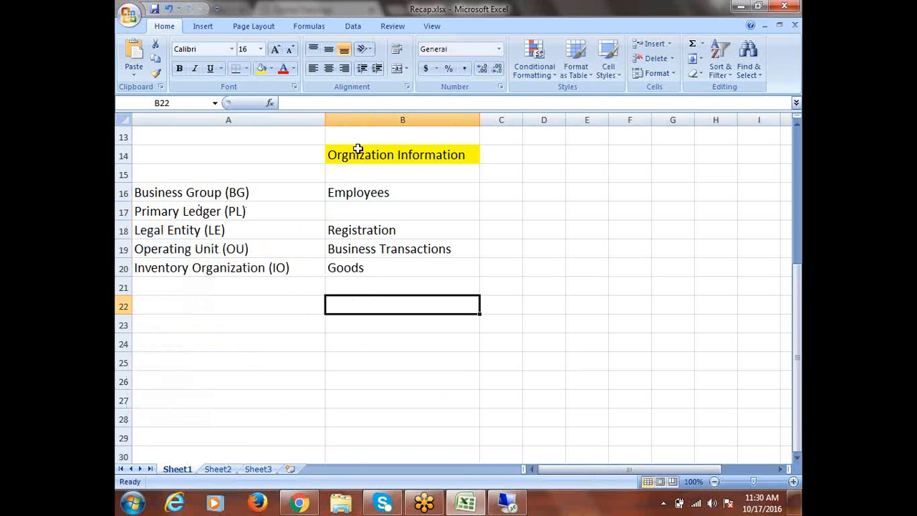
# - Clear the leftover text in B14:B20 and delete column B
pyautogui.moveTo(331, 147); pyautogui.dragTo(461, 322)
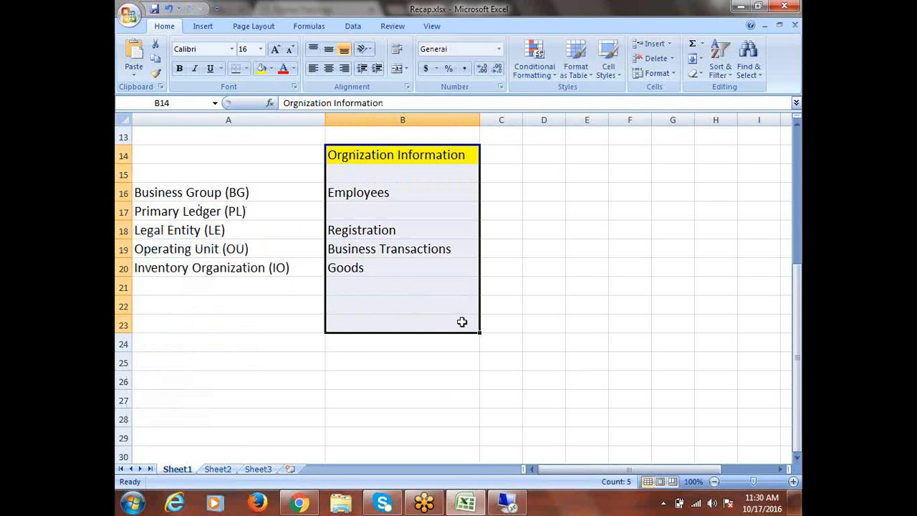
pyautogui.press('Delete')
pyautogui.rightClick(398, 119)
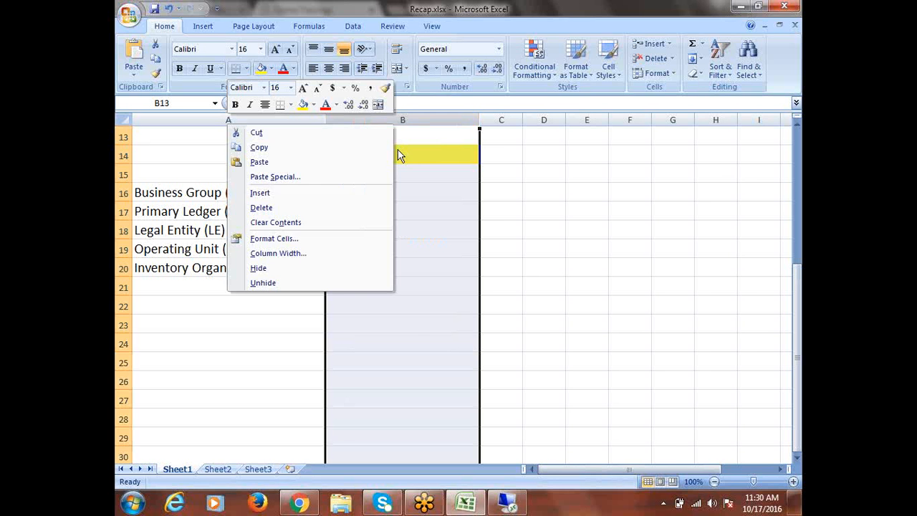
pyautogui.click(295, 208)
pyautogui.click(434, 287)
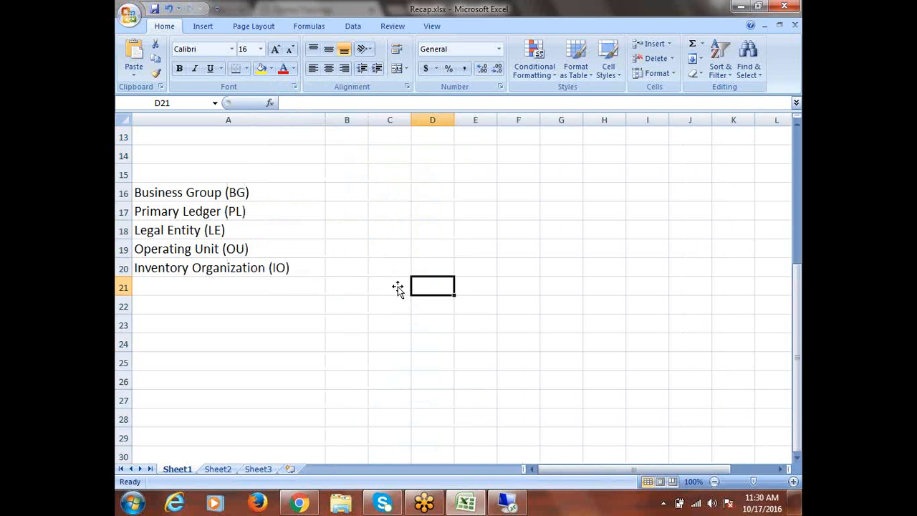
pyautogui.moveTo(222, 190); pyautogui.dragTo(240, 269)
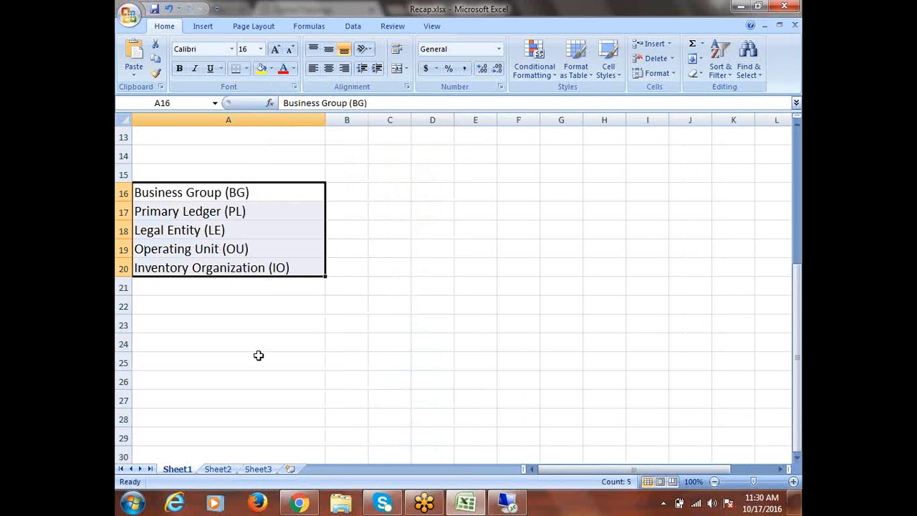
pyautogui.click(194, 198)
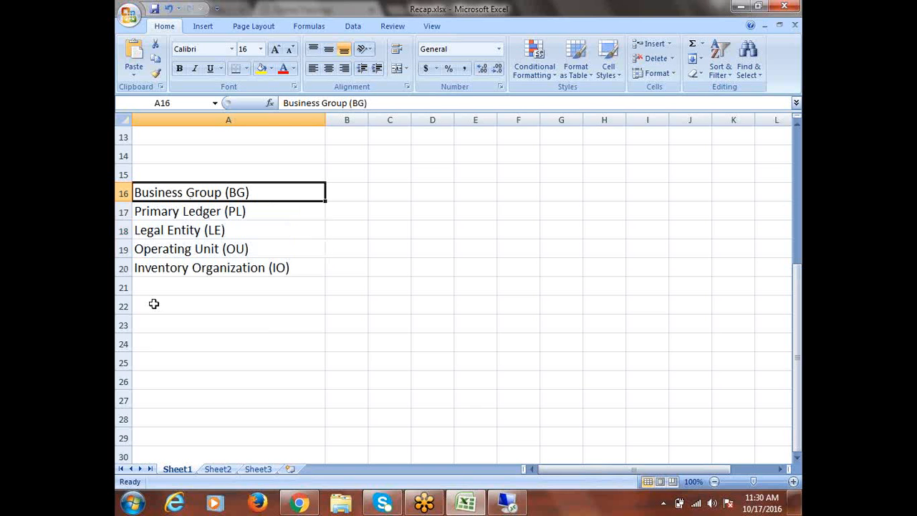
pyautogui.click(161, 212)
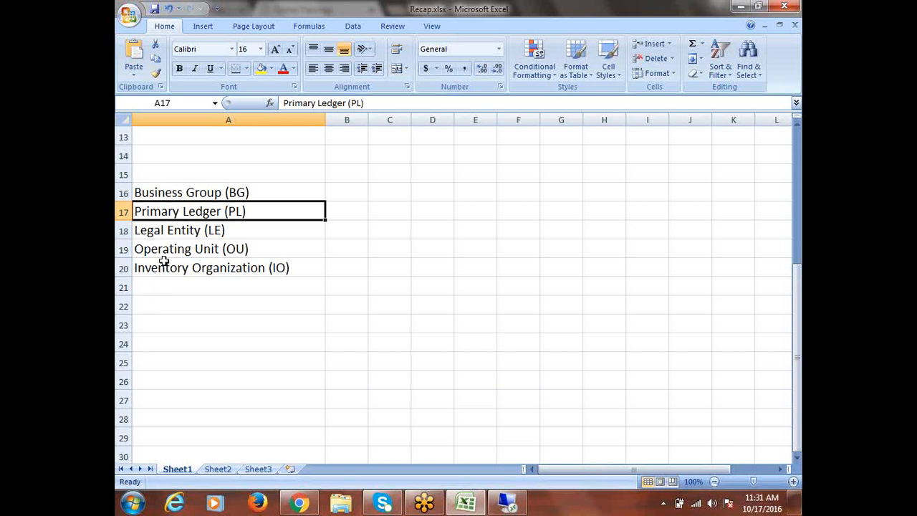
pyautogui.click(169, 235)
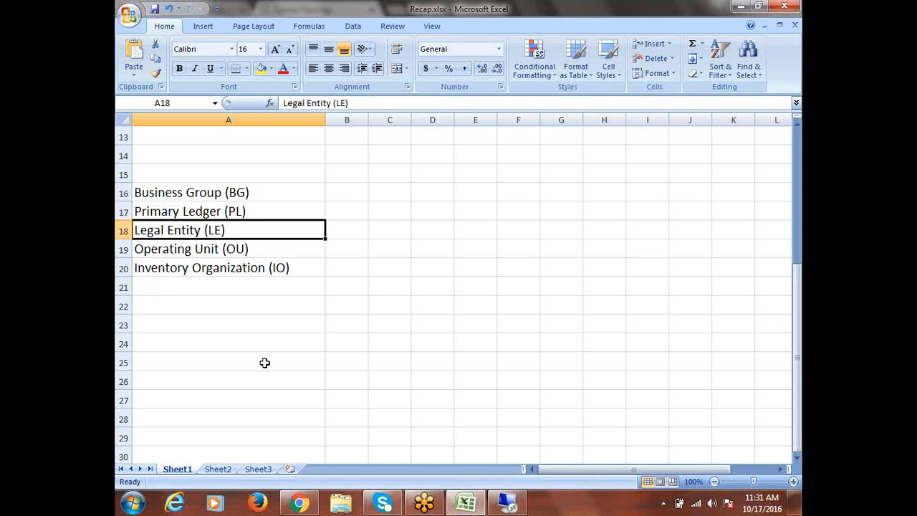
pyautogui.click(161, 250)
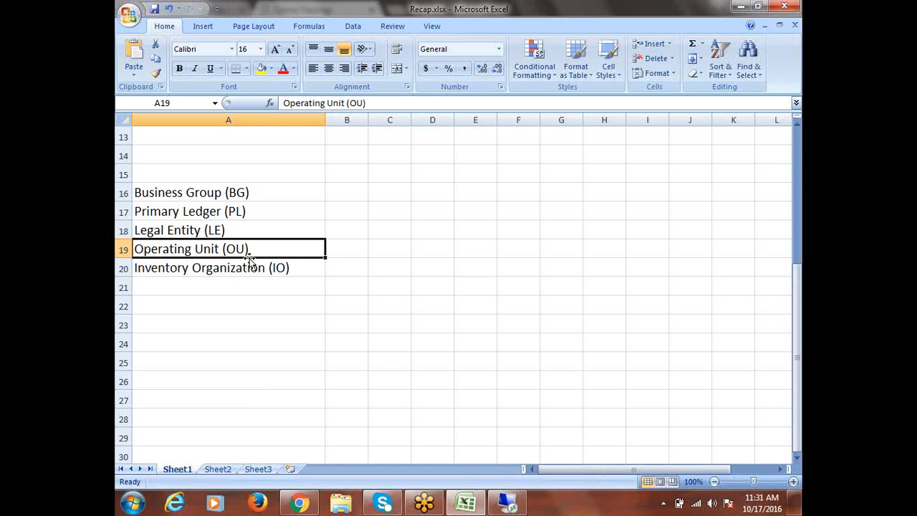
pyautogui.click(183, 272)
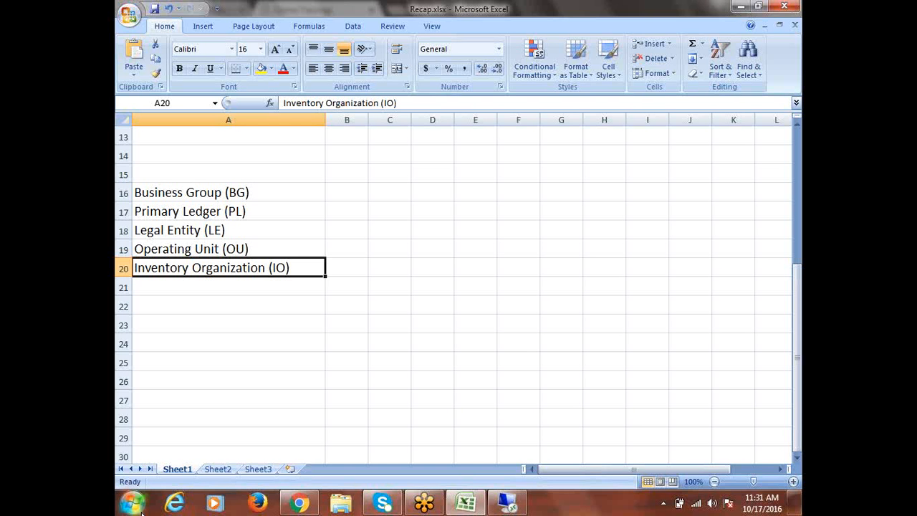
pyautogui.click(209, 193)
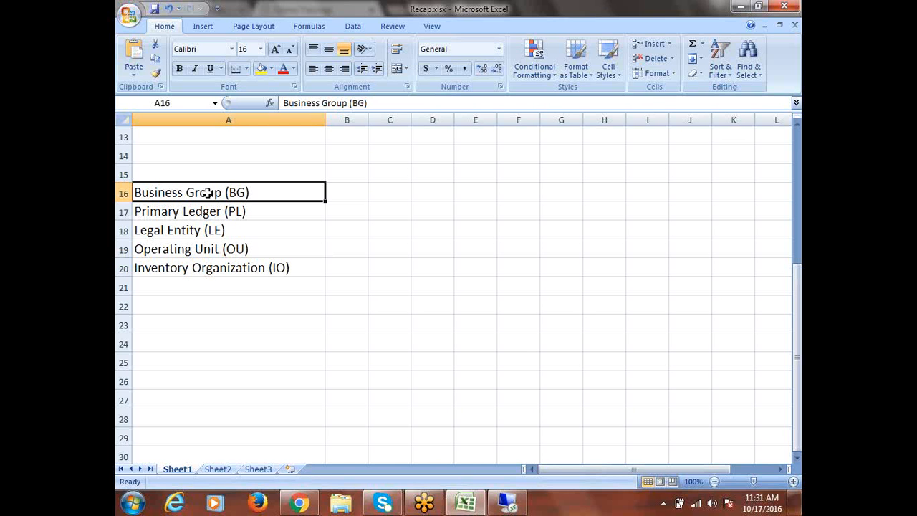
pyautogui.click(334, 260)
pyautogui.moveTo(235, 190); pyautogui.dragTo(264, 266)
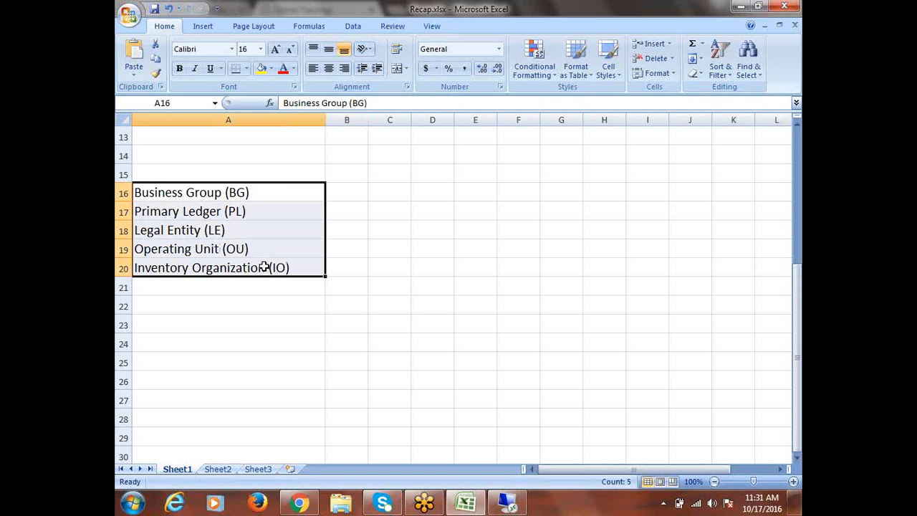
pyautogui.click(129, 508)
# - Launch Paint, set the Rectangle shape to a thicker red outline, and undo the trial rectangles
pyautogui.click(173, 322)
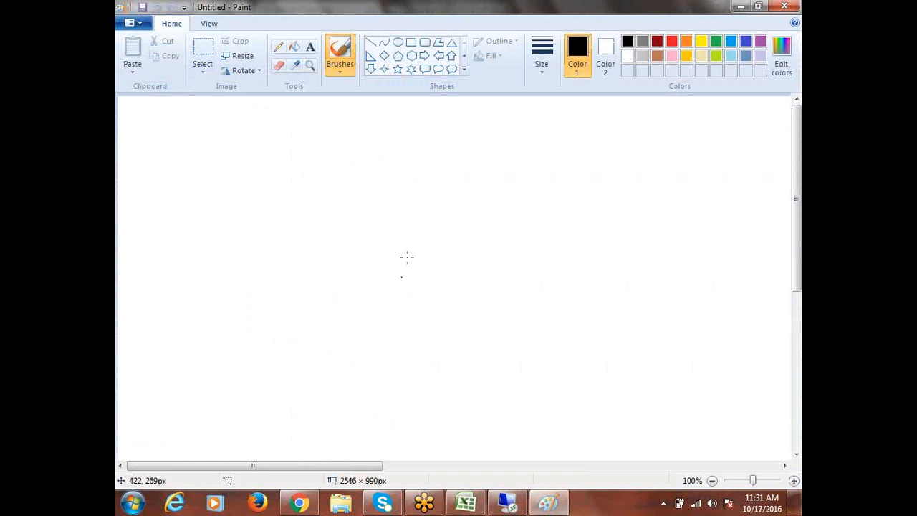
pyautogui.click(411, 42)
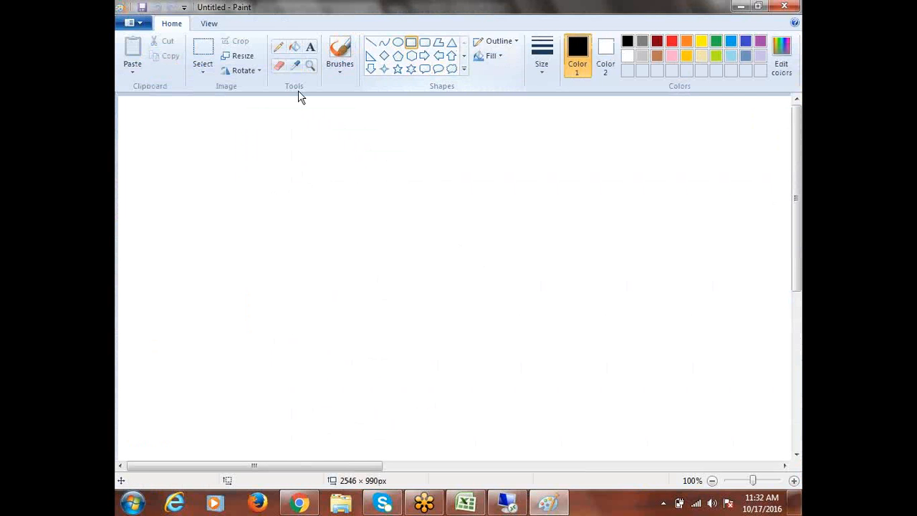
pyautogui.click(674, 43)
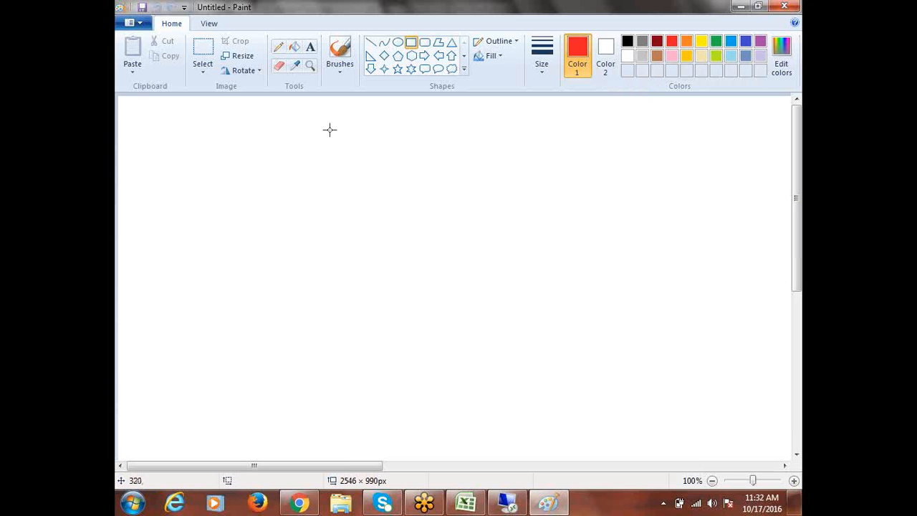
pyautogui.moveTo(345, 127); pyautogui.dragTo(447, 158)
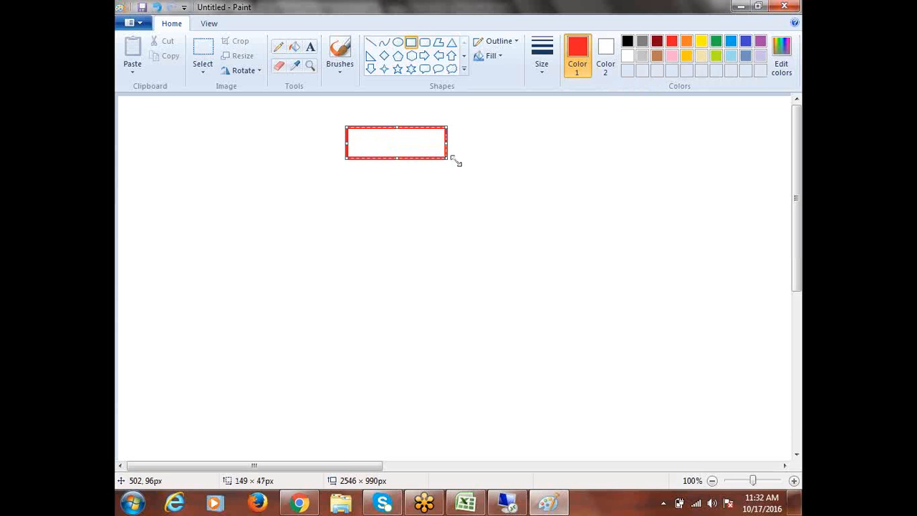
pyautogui.click(539, 54)
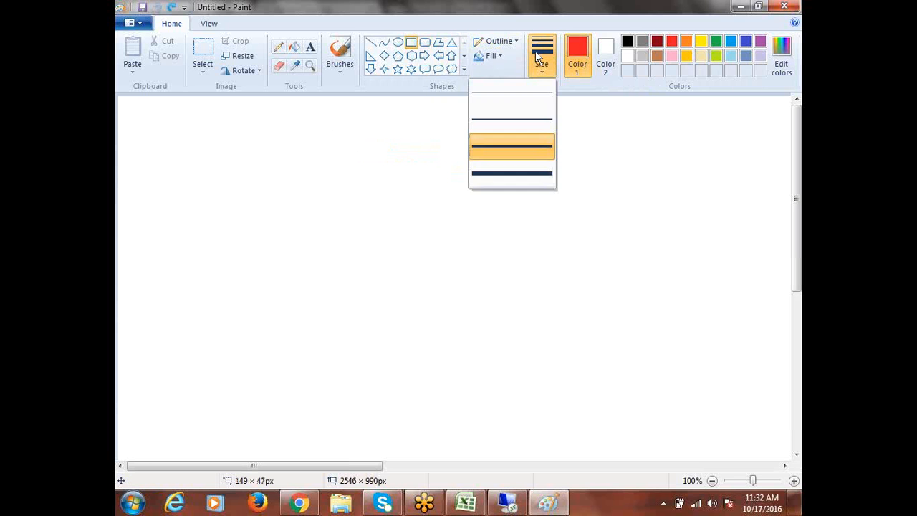
pyautogui.click(512, 116)
pyautogui.moveTo(376, 140); pyautogui.dragTo(460, 171)
pyautogui.moveTo(377, 193); pyautogui.dragTo(458, 227)
pyautogui.click(515, 231)
pyautogui.hotkey('ctrl', 'z')
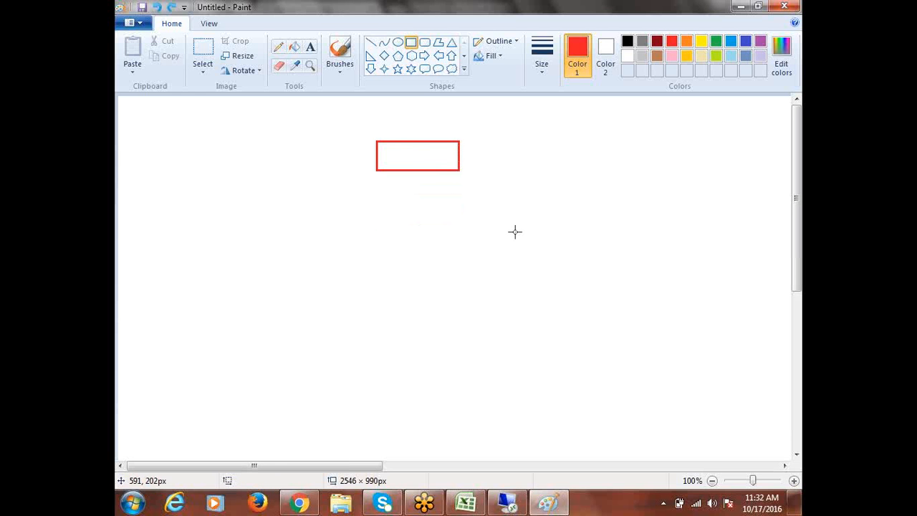
pyautogui.hotkey('ctrl', 'z')
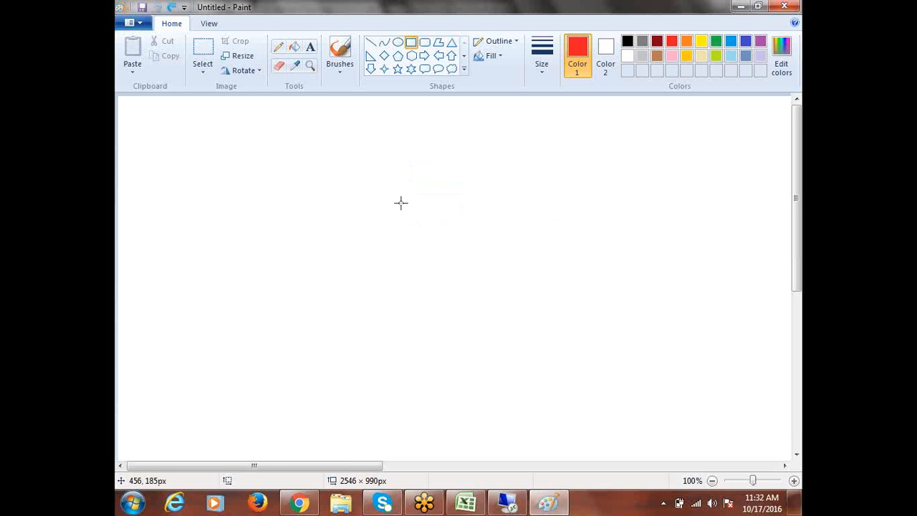
# - Draw five red rectangles stacked in a column mid-canvas, then make blue the drawing colour
pyautogui.moveTo(385, 146); pyautogui.dragTo(464, 186)
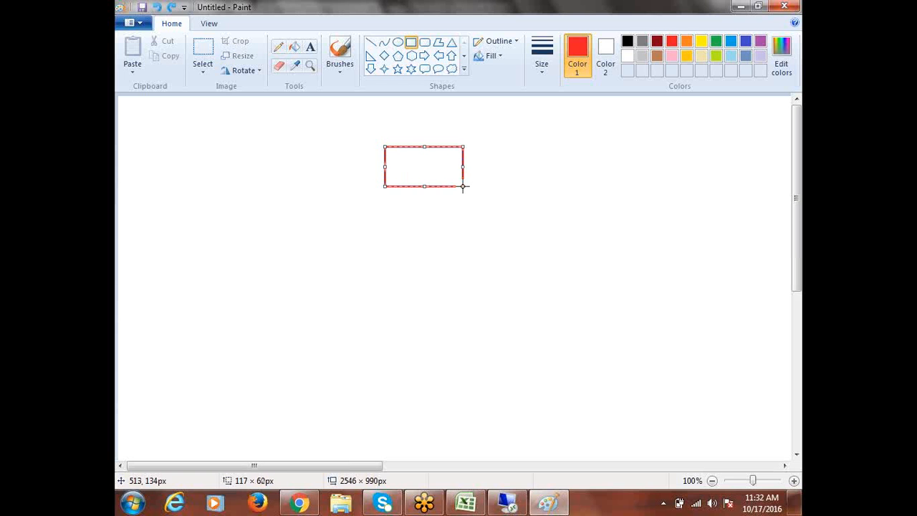
pyautogui.click(421, 248)
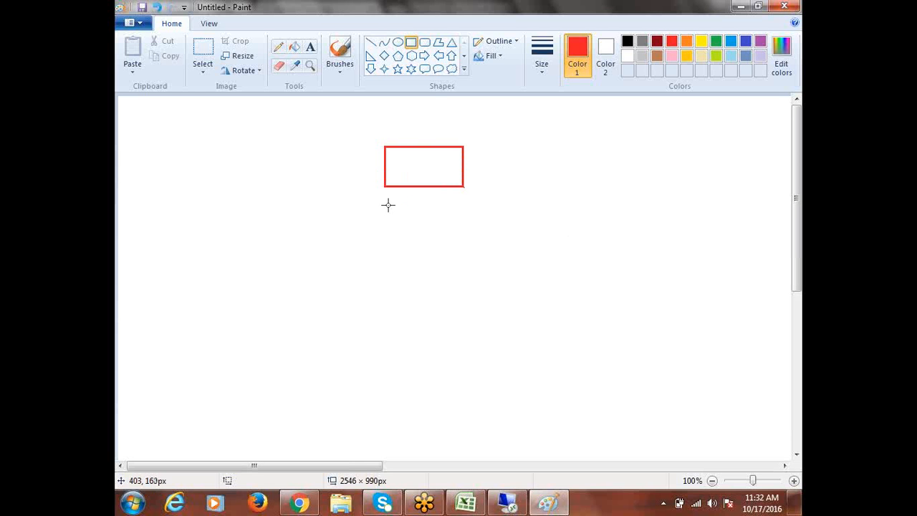
pyautogui.moveTo(385, 206); pyautogui.dragTo(465, 244)
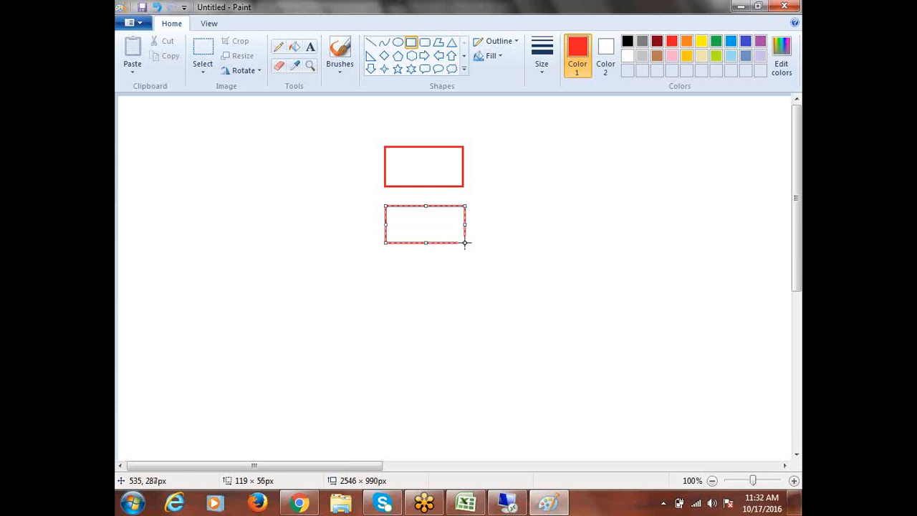
pyautogui.moveTo(383, 260); pyautogui.dragTo(464, 296)
pyautogui.moveTo(387, 311); pyautogui.dragTo(450, 338)
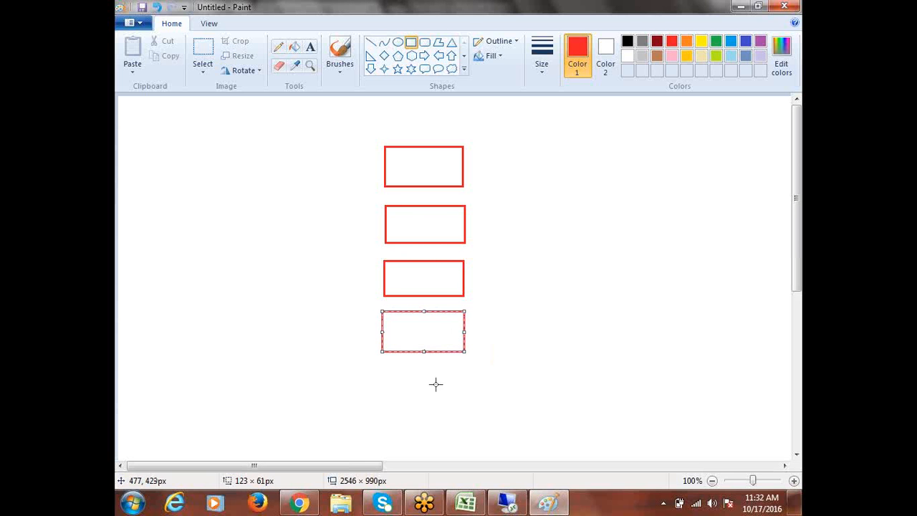
pyautogui.moveTo(382, 369); pyautogui.dragTo(466, 399)
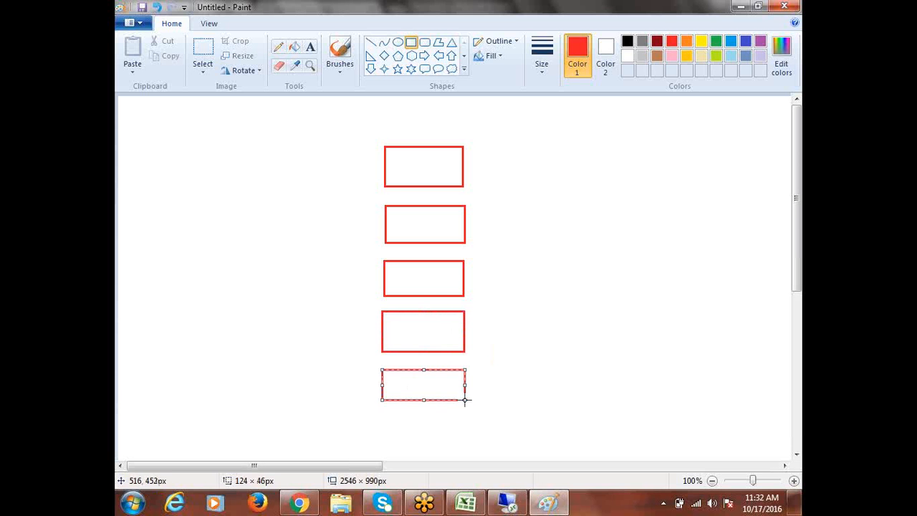
pyautogui.click(605, 351)
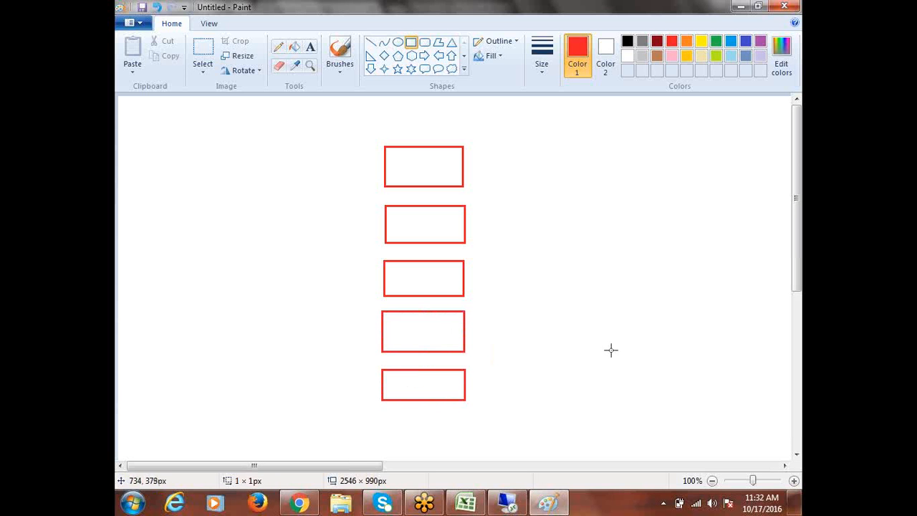
pyautogui.click(730, 41)
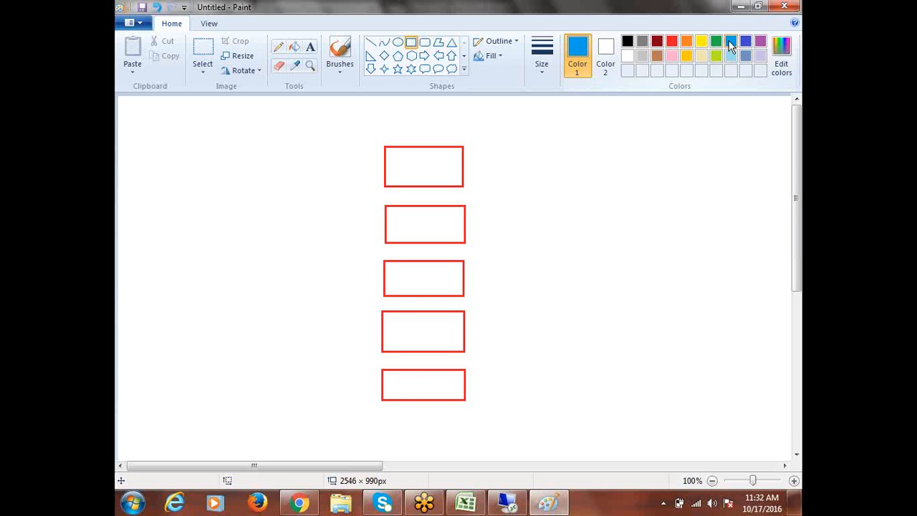
# - Label the top box 'Business Group' in size-11 blue text
pyautogui.click(311, 47)
pyautogui.click(390, 164)
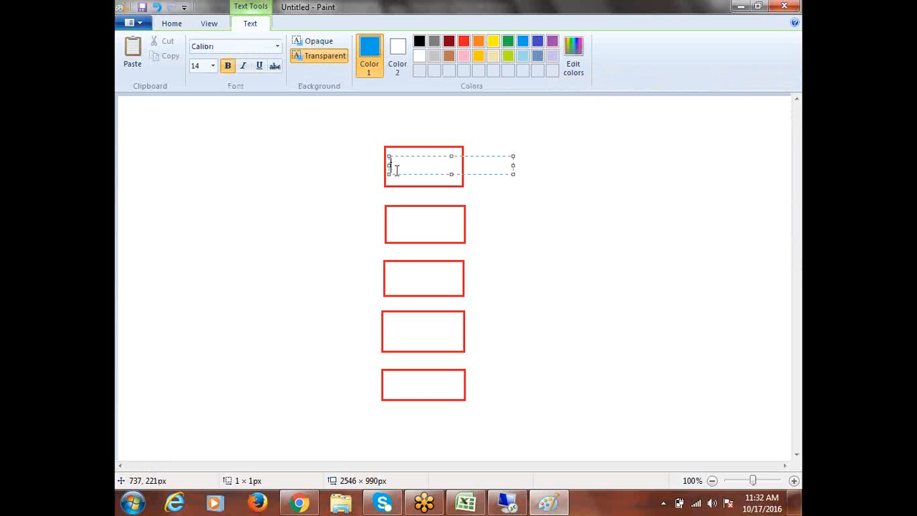
pyautogui.write('b')
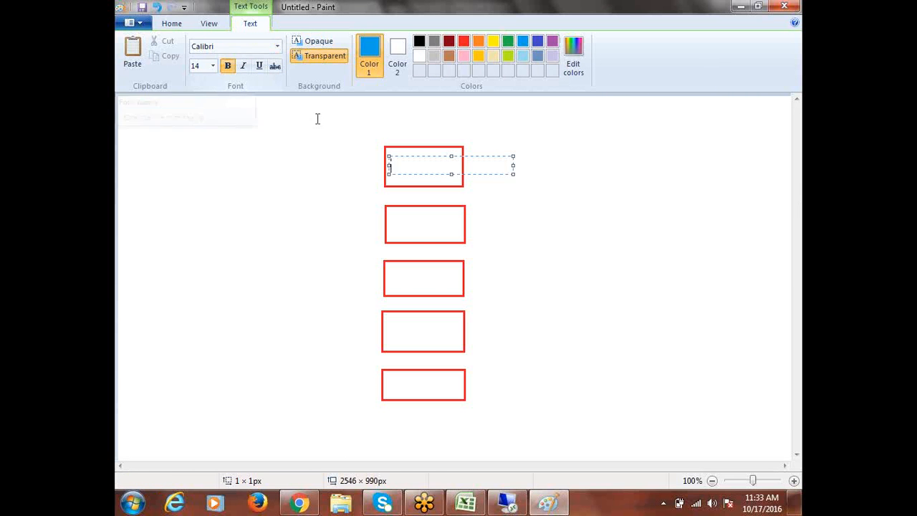
pyautogui.click(213, 66)
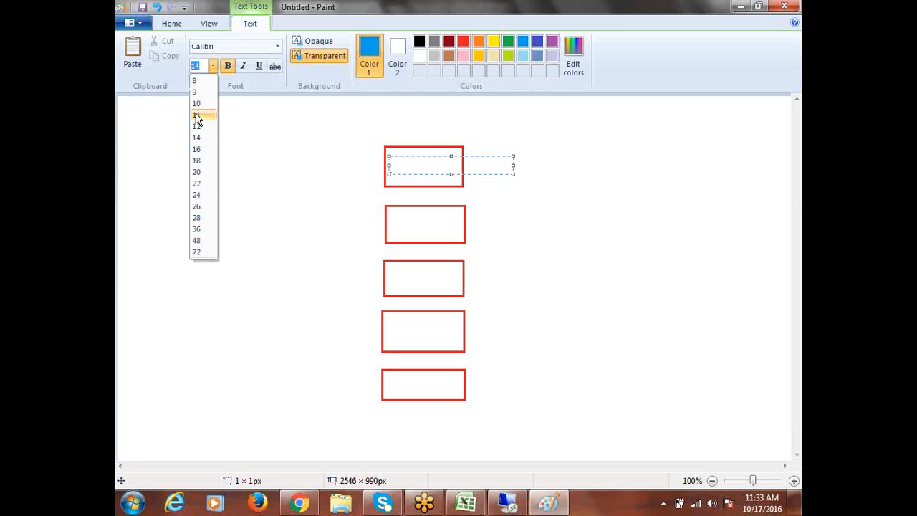
pyautogui.click(195, 82)
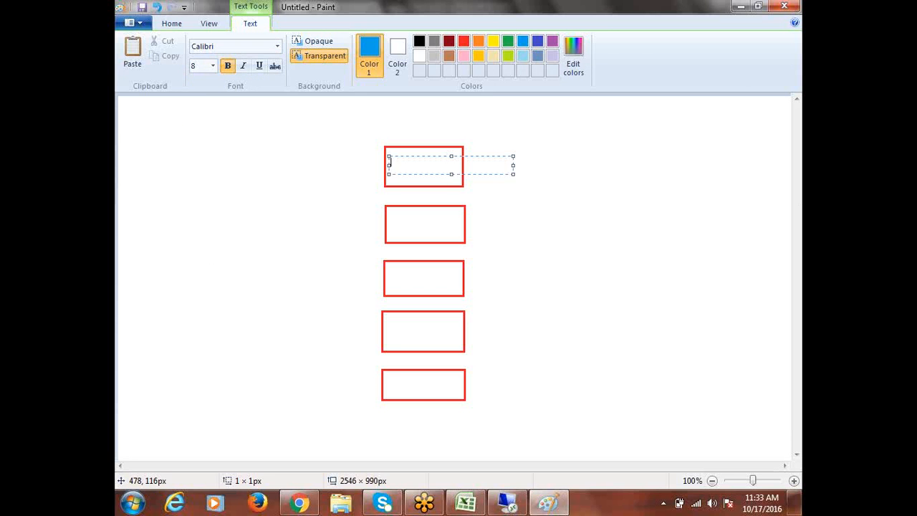
pyautogui.click(213, 65)
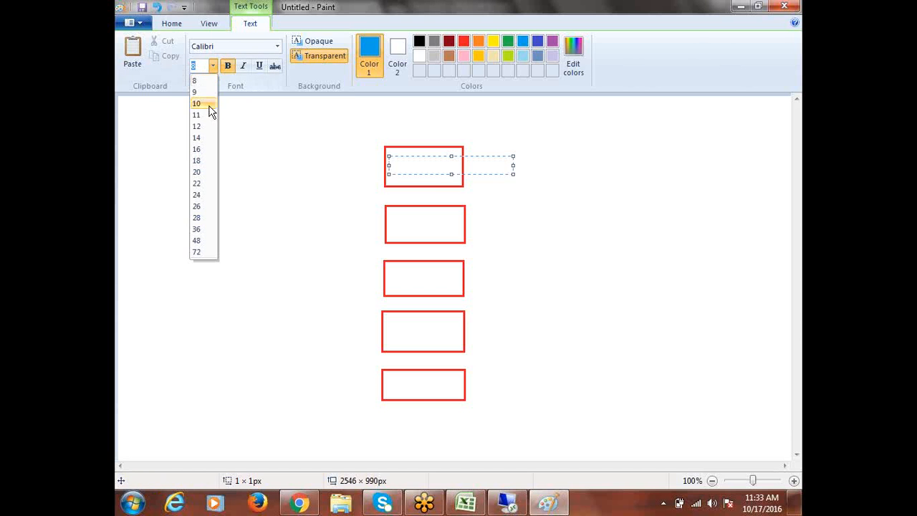
pyautogui.click(203, 116)
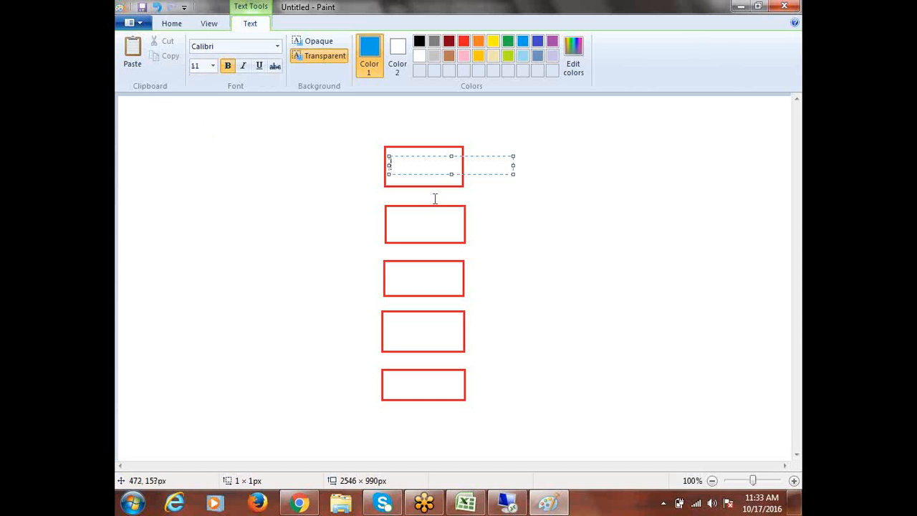
pyautogui.write('business Group')
pyautogui.click(491, 222)
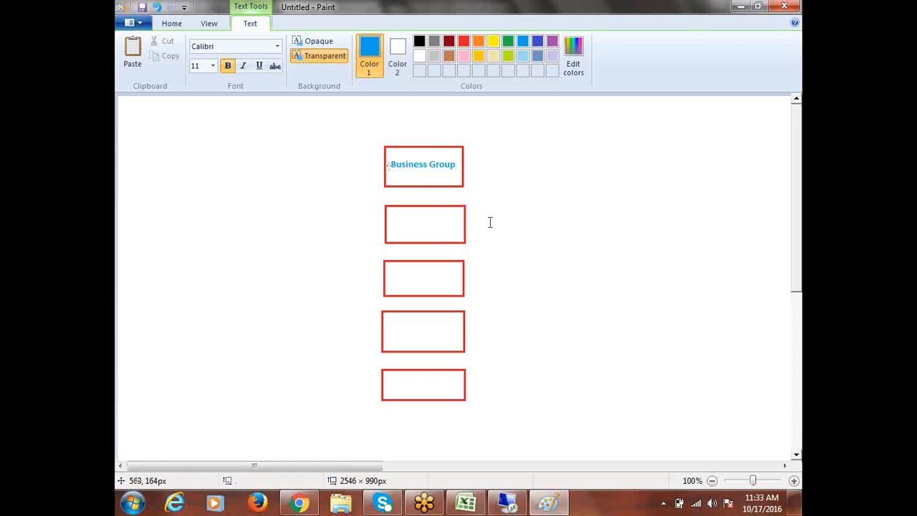
# - Label the remaining boxes Primary Ledger, Legal Entity, Operating Unit and Inventory Org
pyautogui.click(392, 218)
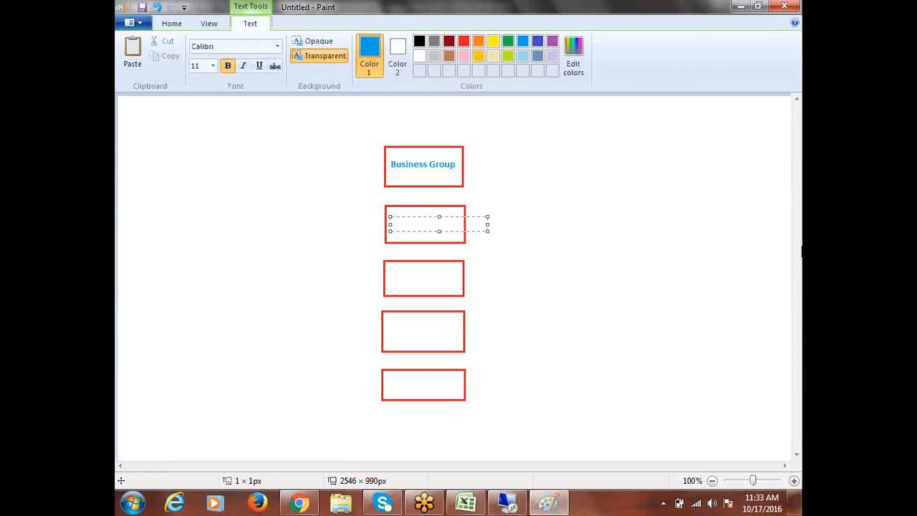
pyautogui.write('Primary Ledger')
pyautogui.click(400, 278)
pyautogui.click(400, 278)
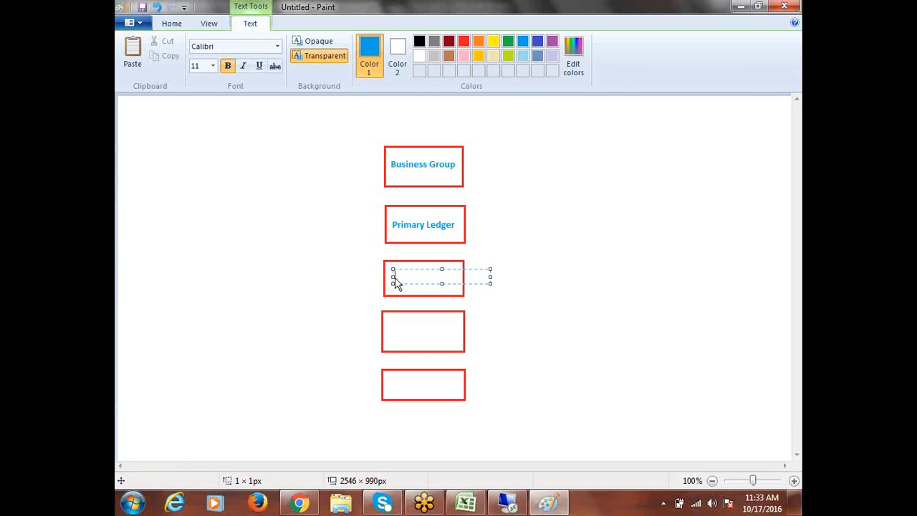
pyautogui.write('Legal Entity')
pyautogui.click(387, 330)
pyautogui.click(391, 331)
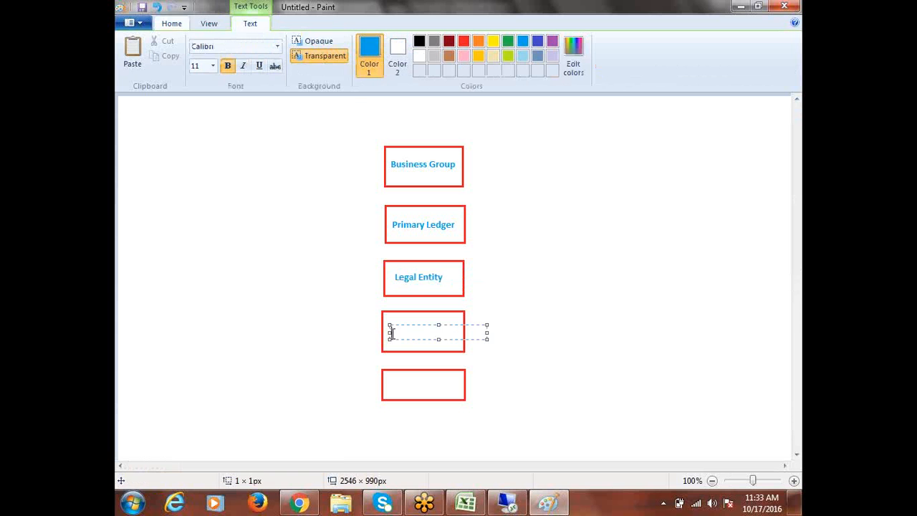
pyautogui.write('Opera')
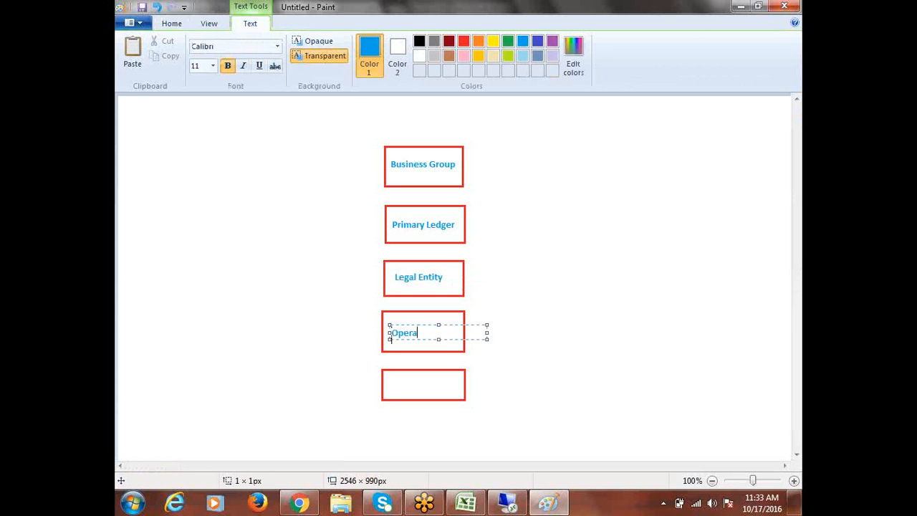
pyautogui.write('ting Unit')
pyautogui.click(386, 385)
pyautogui.click(388, 376)
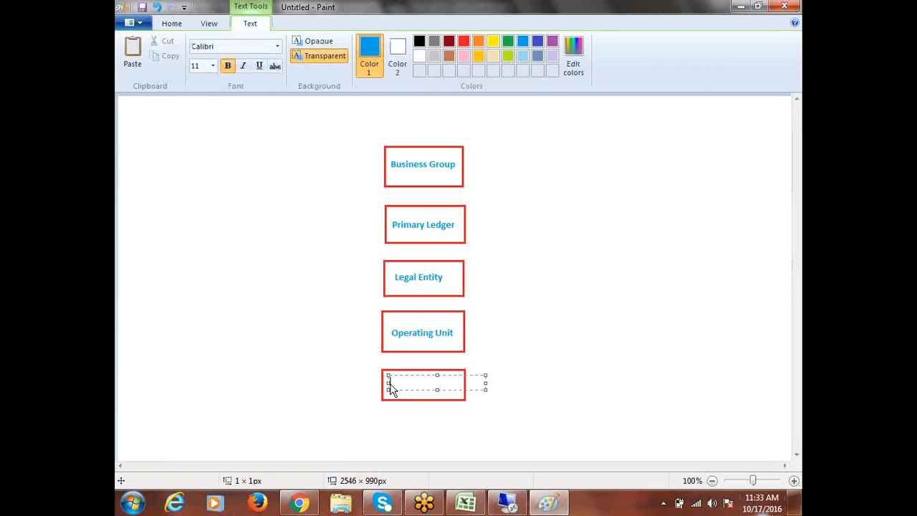
pyautogui.click(797, 503)
pyautogui.write('Inventory Org.')
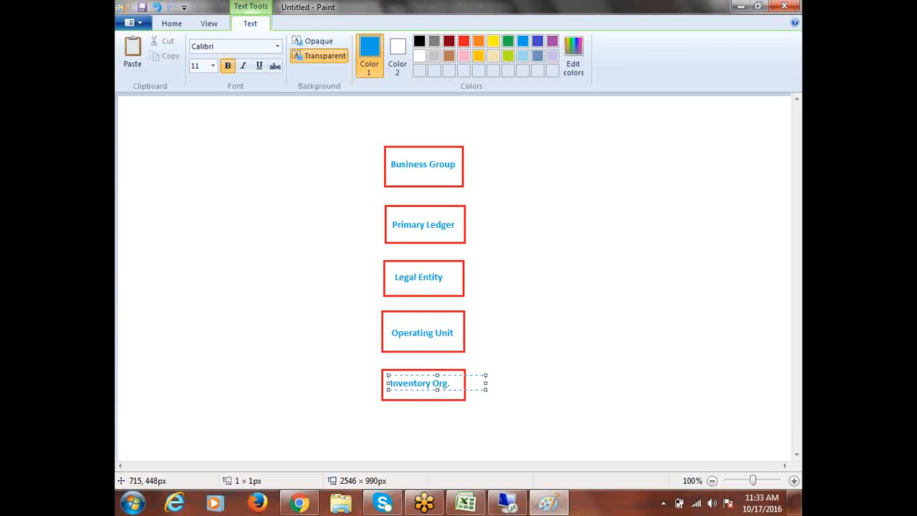
pyautogui.click(598, 305)
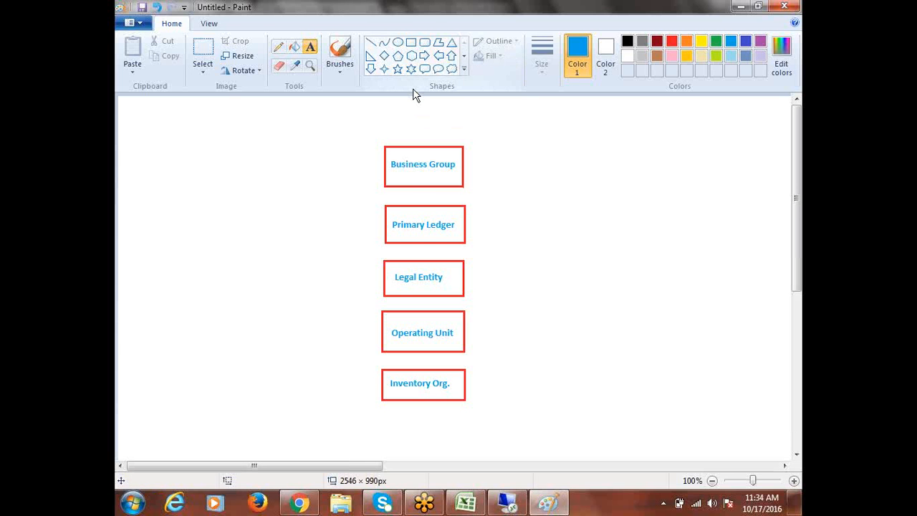
# - Draw four blue Down Arrow shapes chaining Business Group down to Inventory Org
pyautogui.click(370, 69)
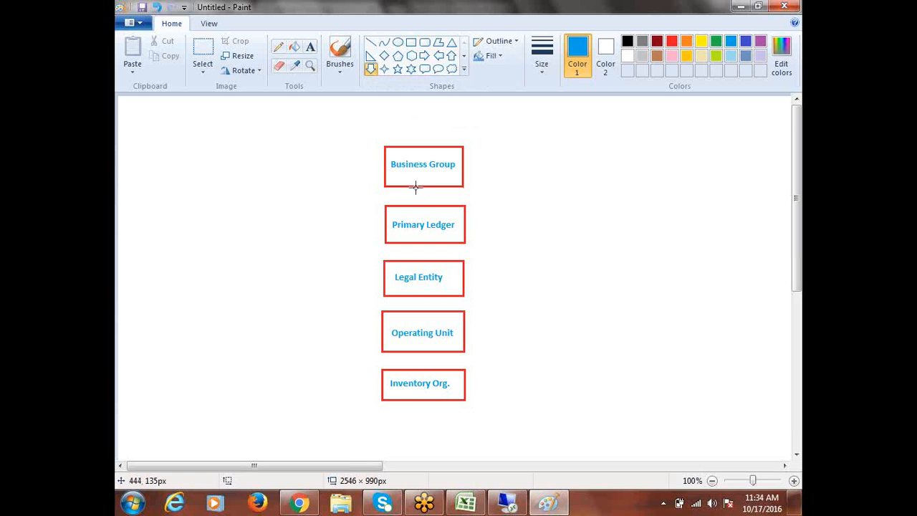
pyautogui.moveTo(413, 188); pyautogui.dragTo(424, 203)
pyautogui.click(550, 213)
pyautogui.moveTo(415, 242); pyautogui.dragTo(424, 260)
pyautogui.moveTo(413, 300); pyautogui.dragTo(426, 312)
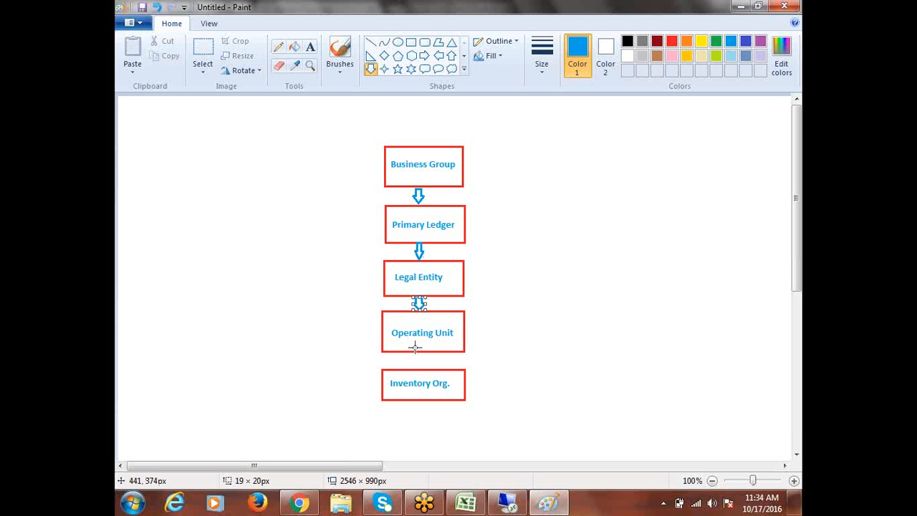
pyautogui.moveTo(415, 352); pyautogui.dragTo(423, 367)
pyautogui.click(575, 308)
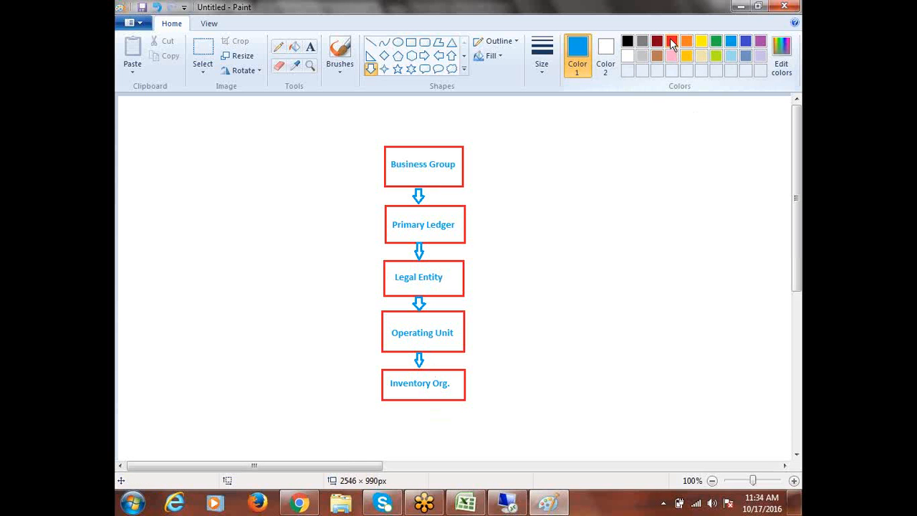
# - Type a red size-14 'Multi-Org' title above the boxes and centre it
pyautogui.click(605, 51)
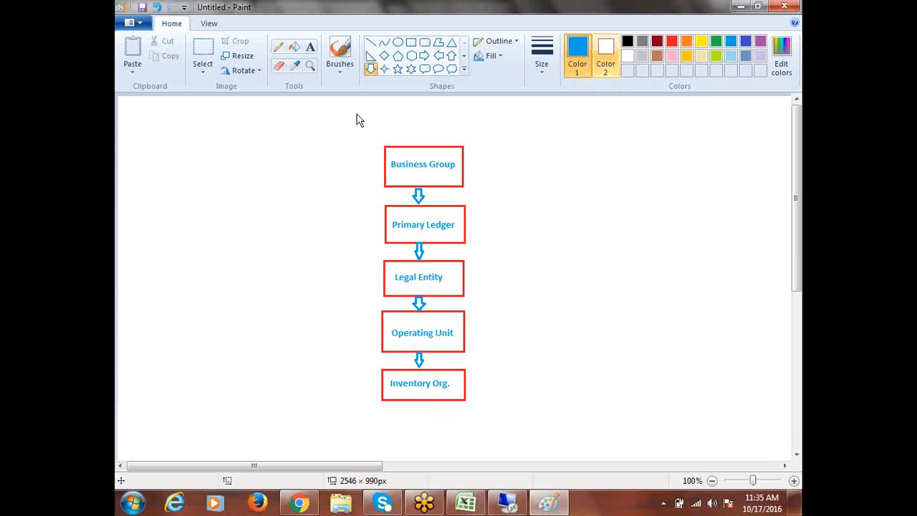
pyautogui.click(672, 42)
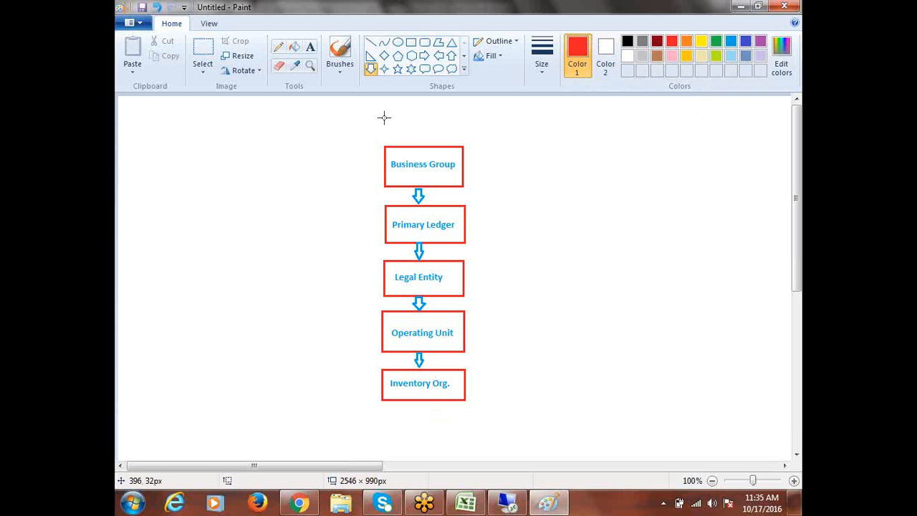
pyautogui.click(310, 47)
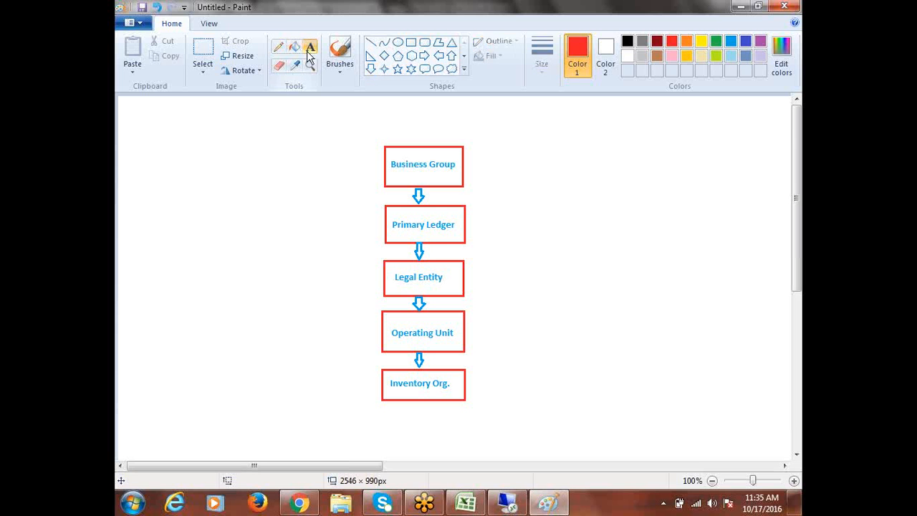
pyautogui.click(375, 115)
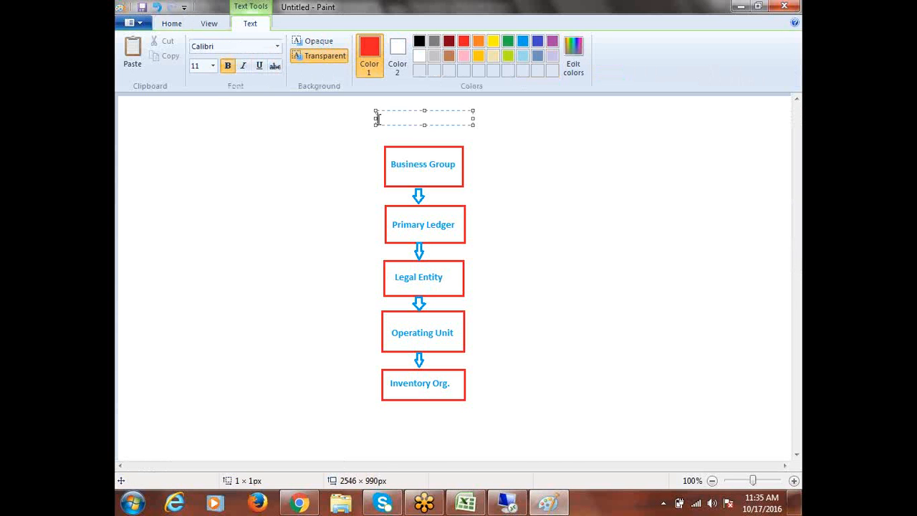
pyautogui.click(212, 66)
pyautogui.click(203, 134)
pyautogui.write('Mult')
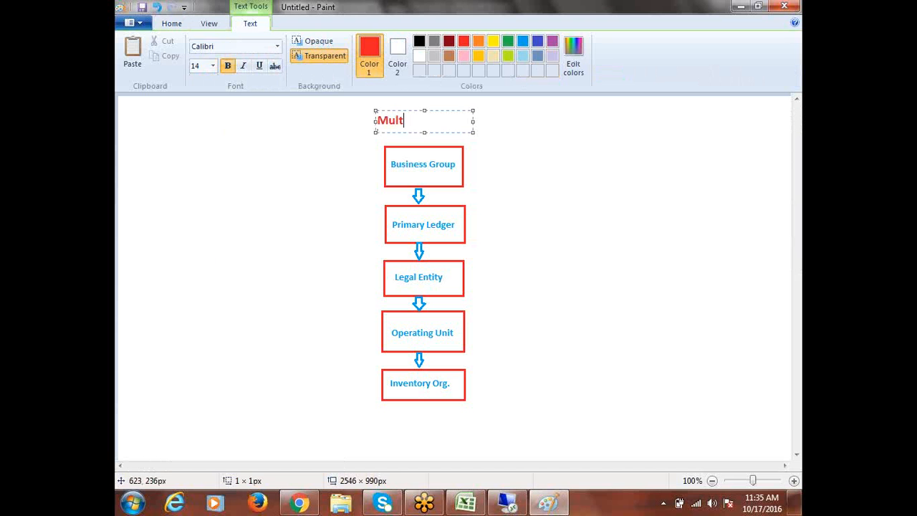
pyautogui.write('i-Org')
pyautogui.moveTo(402, 108); pyautogui.dragTo(420, 107)
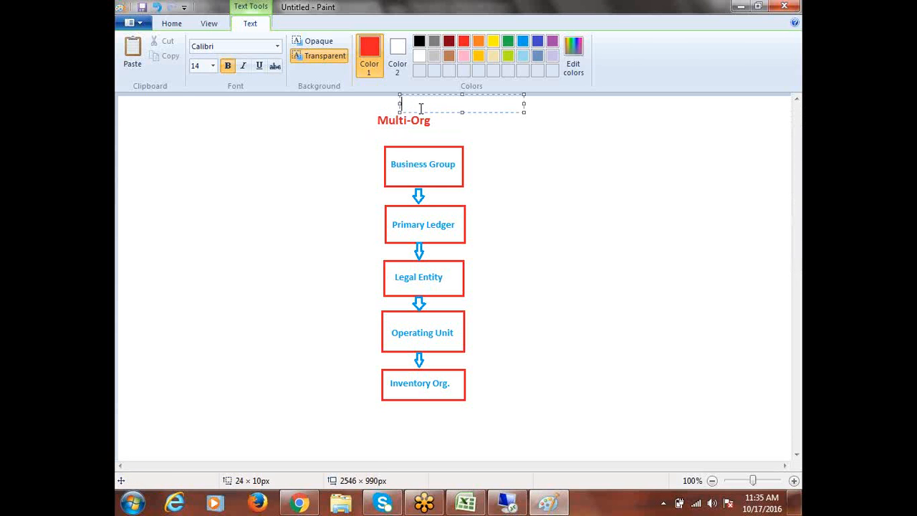
pyautogui.click(567, 146)
pyautogui.click(209, 49)
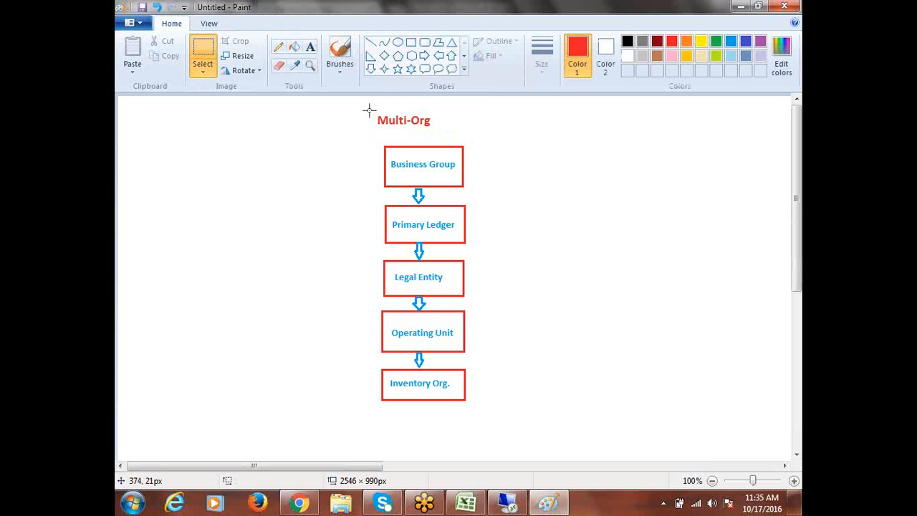
pyautogui.moveTo(370, 109); pyautogui.dragTo(437, 119)
pyautogui.click(565, 191)
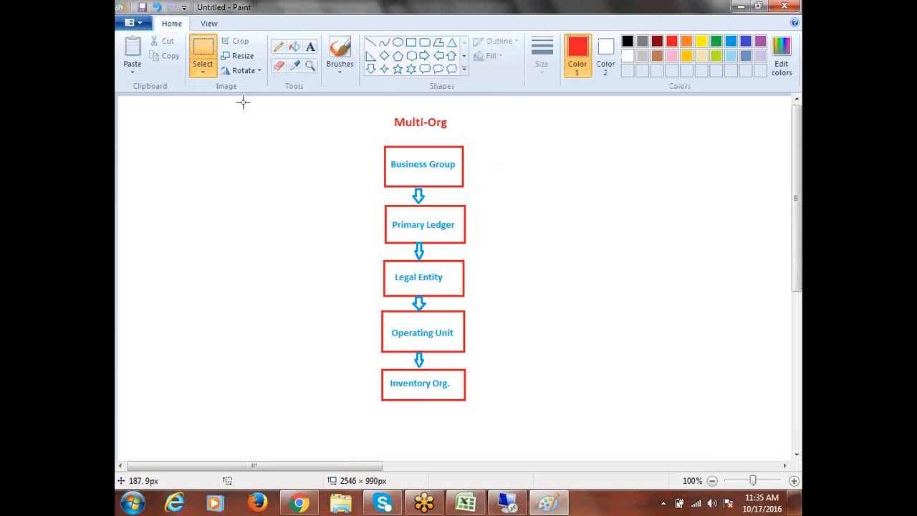
# - Add 'Structure' to the right of Multi-Org, aligned on the same line
pyautogui.click(310, 46)
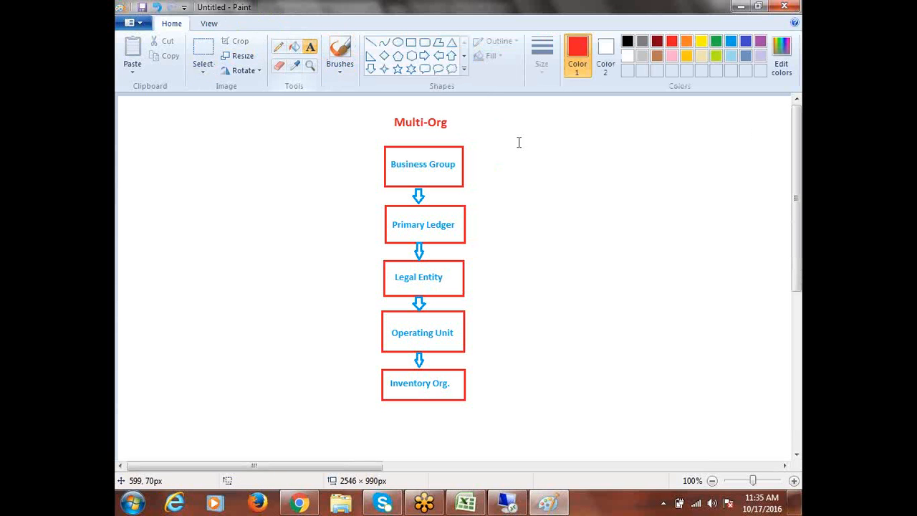
pyautogui.click(455, 124)
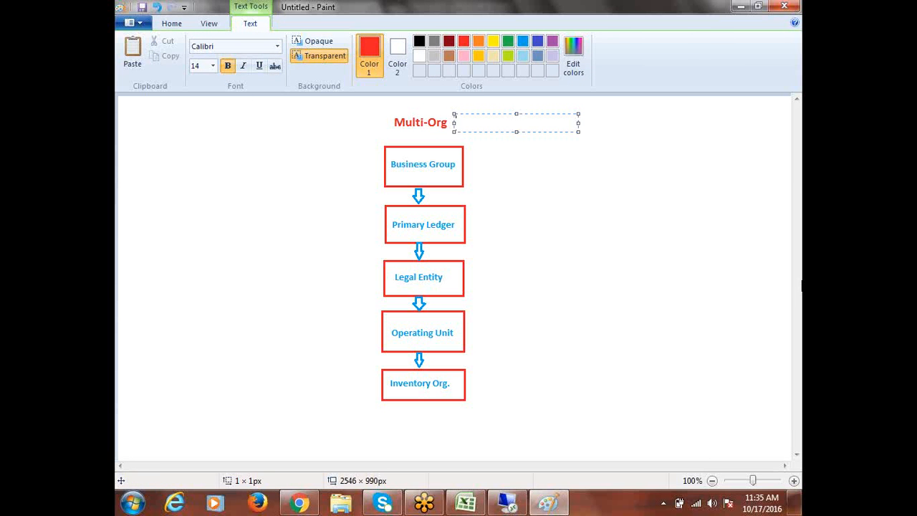
pyautogui.click(638, 244)
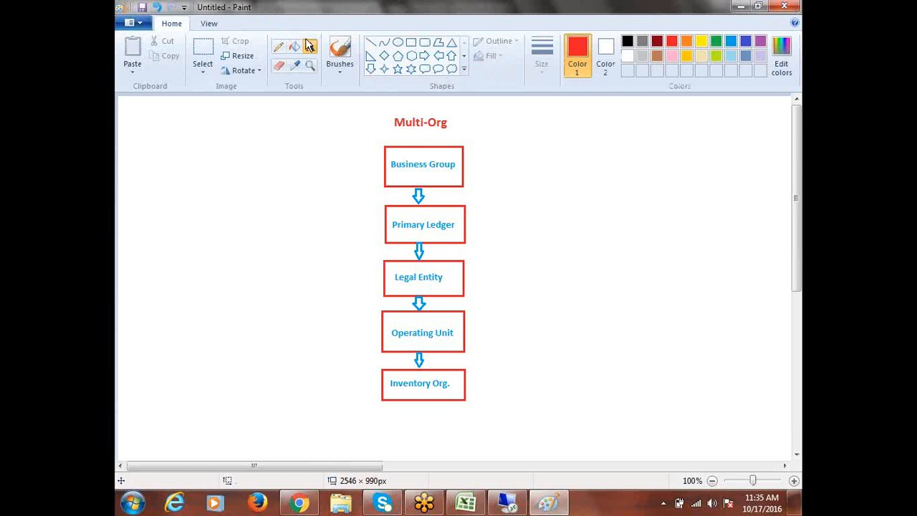
pyautogui.click(451, 118)
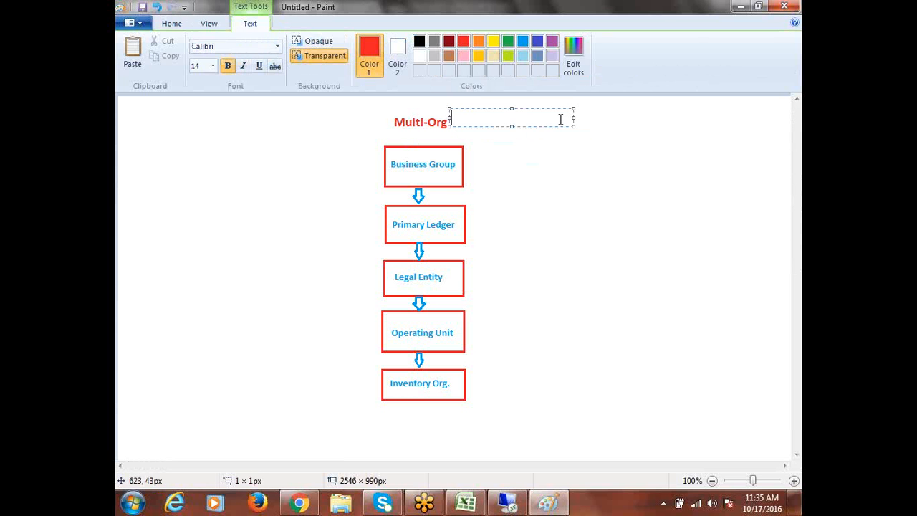
pyautogui.write('Structure')
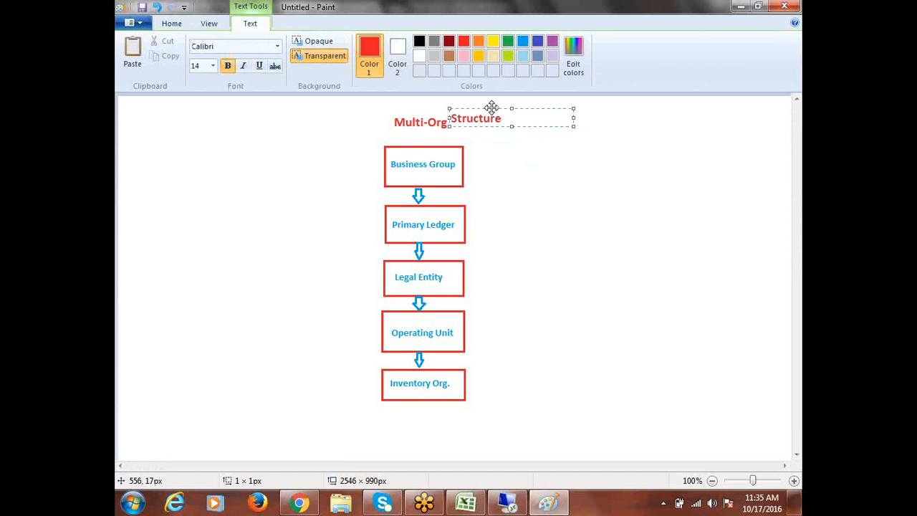
pyautogui.moveTo(492, 108)
pyautogui.mouseDown()
pyautogui.moveTo(500, 115)
pyautogui.moveTo(491, 113)
pyautogui.mouseUp()
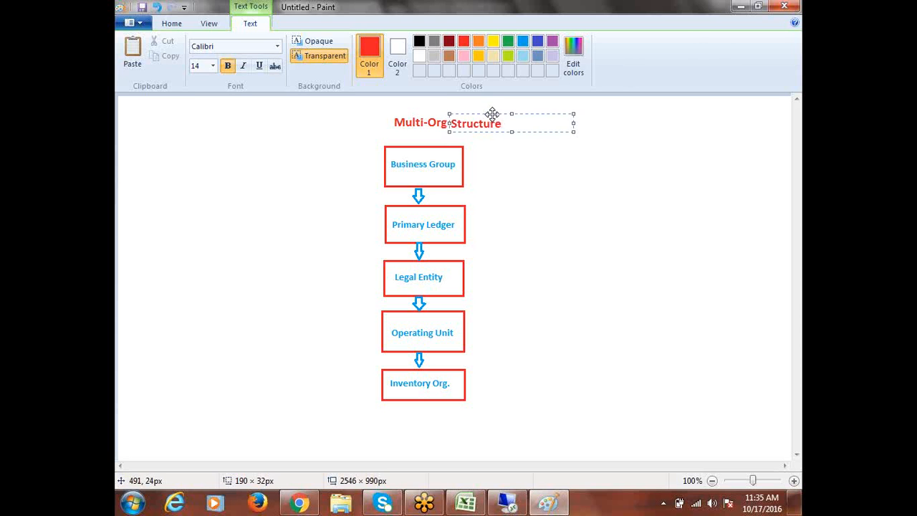
pyautogui.click(553, 190)
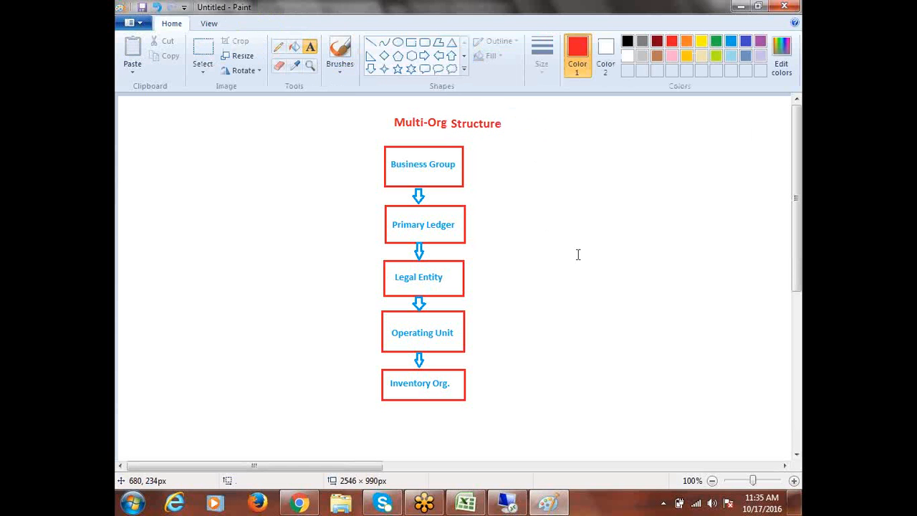
pyautogui.click(211, 57)
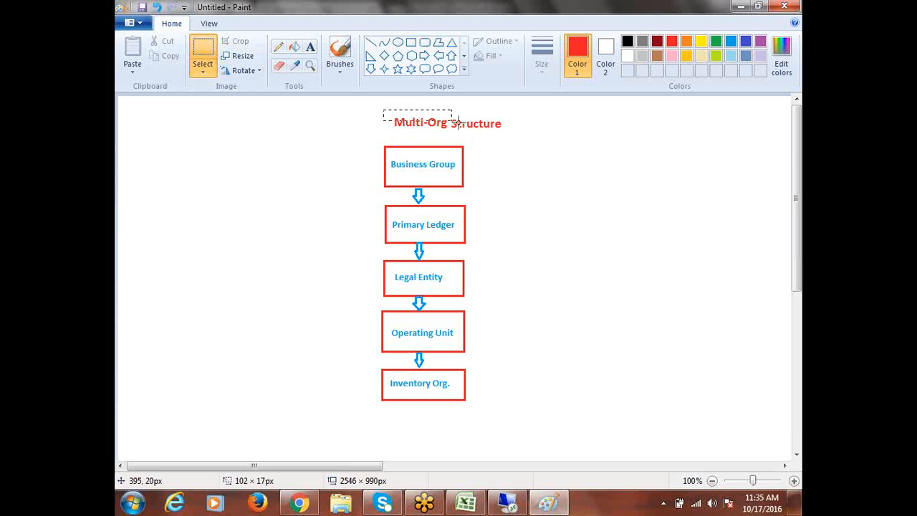